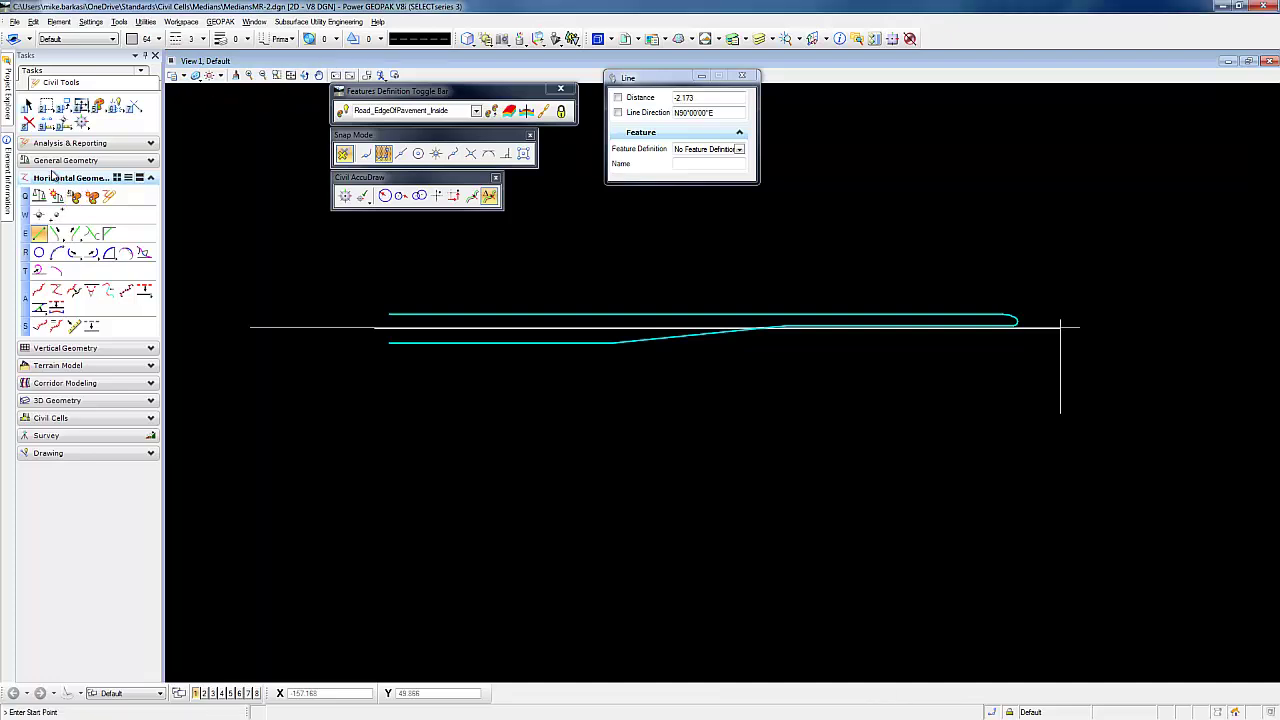
# Draw two horizontal 575.000 lines bearing N90°00'00"E, one above and one below the median, as edge-of-pavement reference lines.
pyautogui.click(55, 178)
pyautogui.click(39, 235)
pyautogui.click(245, 252)
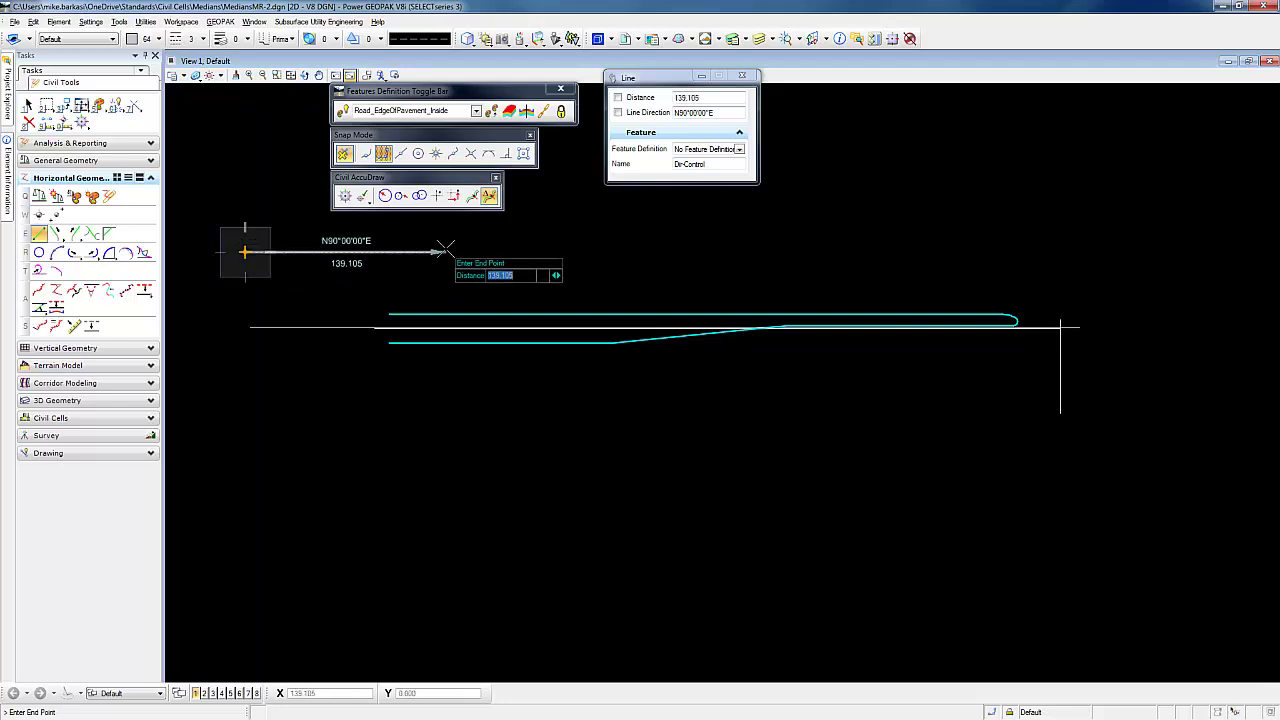
pyautogui.write('575.000')
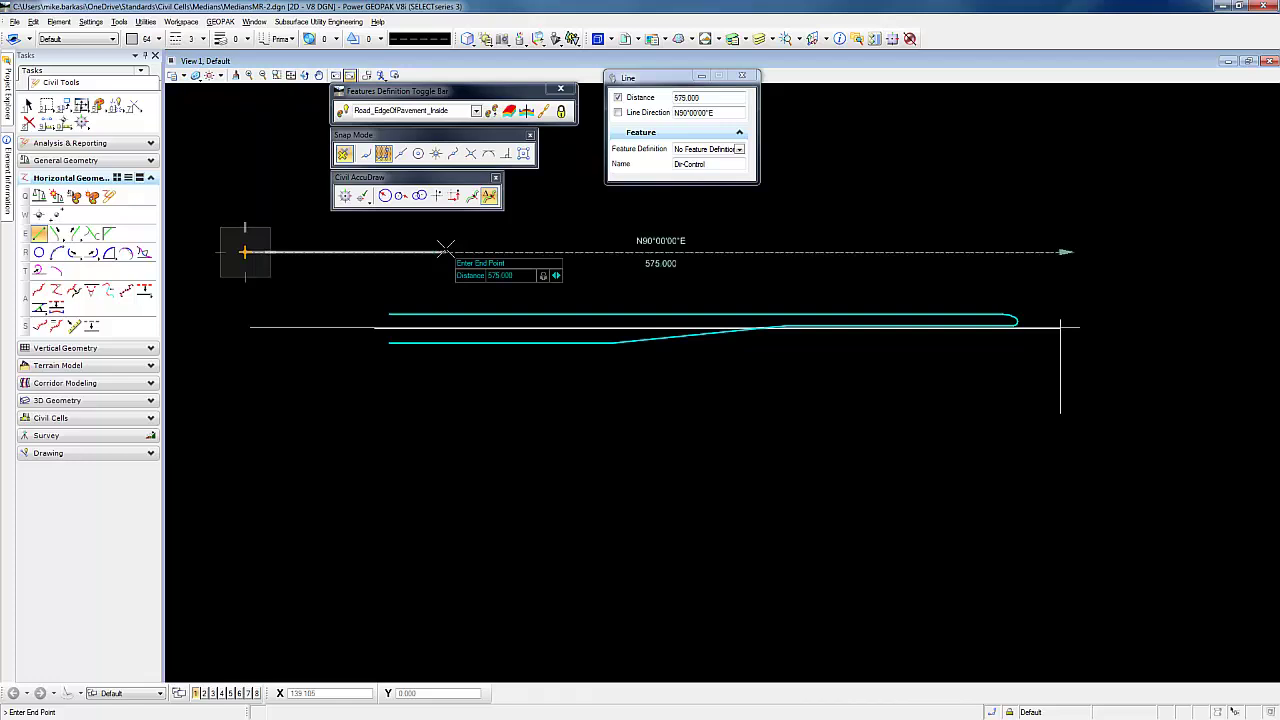
pyautogui.click(445, 248)
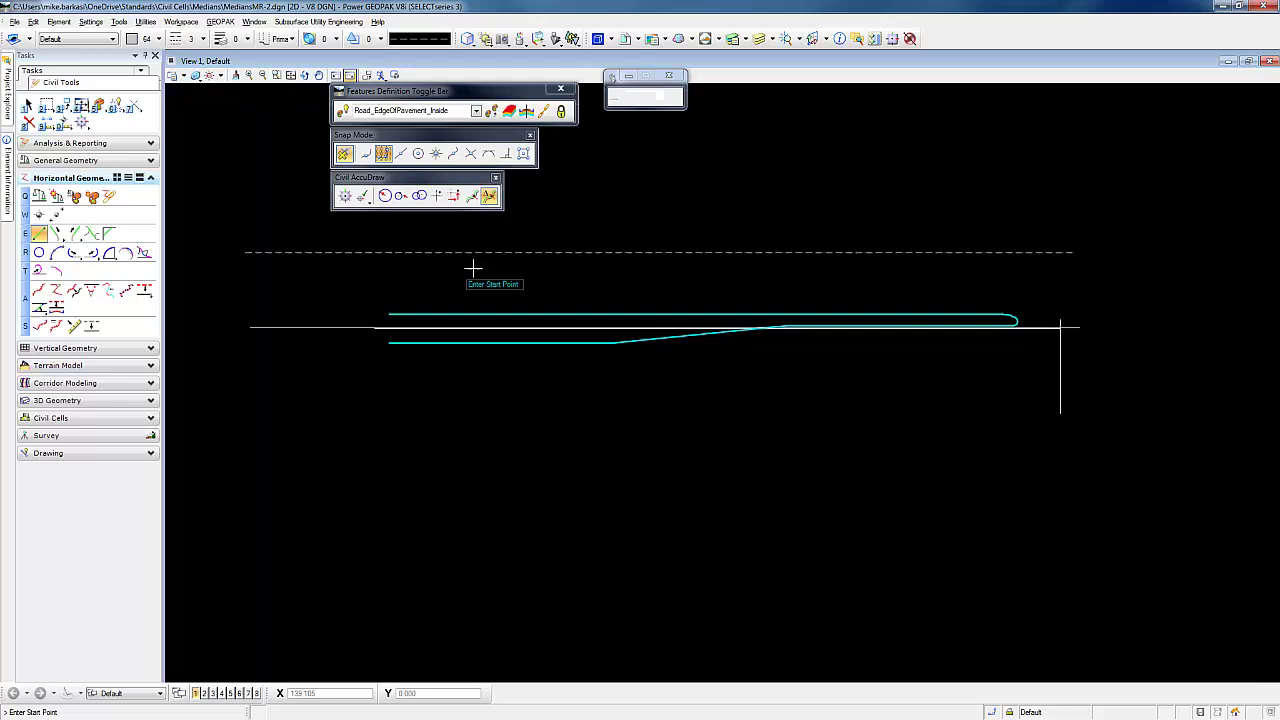
pyautogui.click(252, 408)
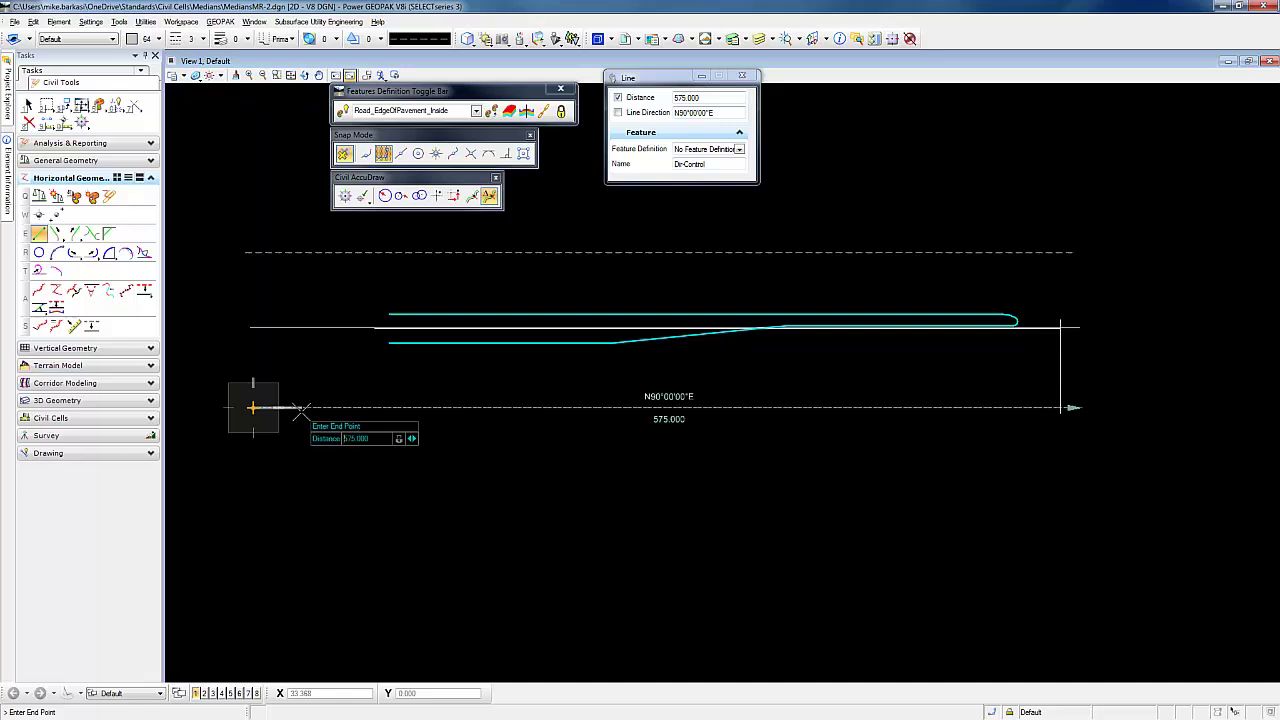
pyautogui.click(300, 410)
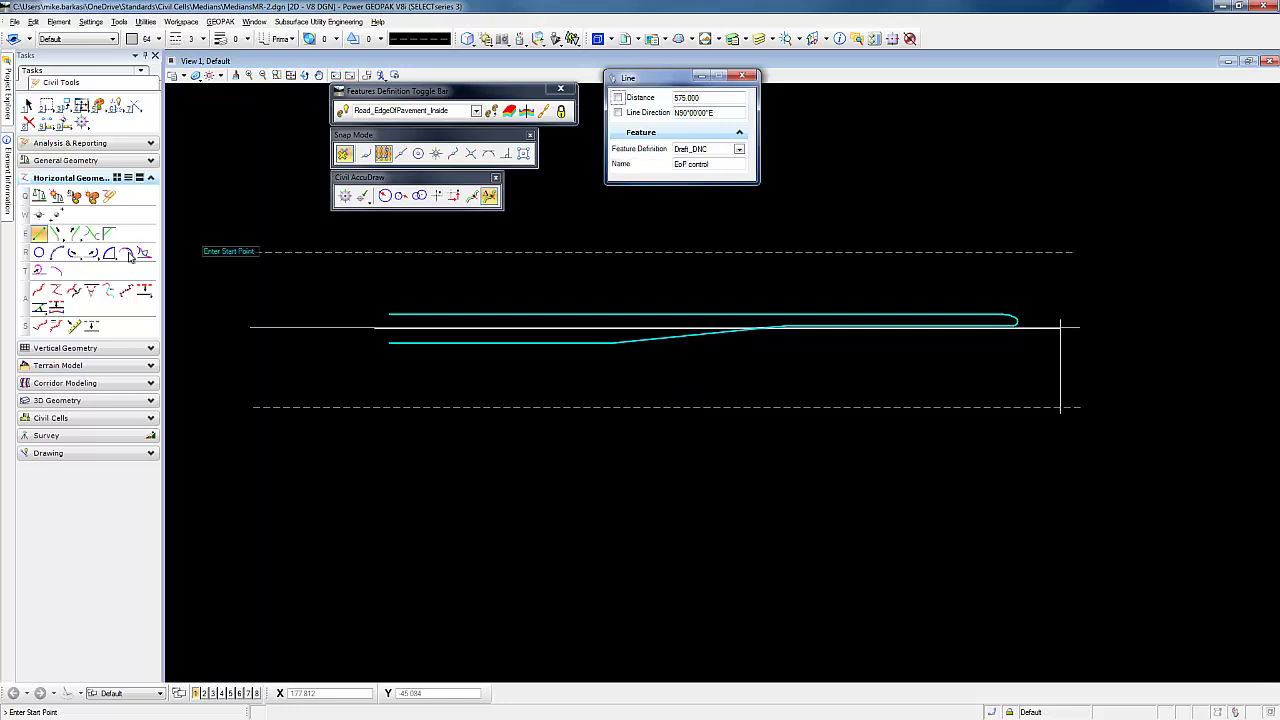
# Set up a Single Offset Partial with the Draft_DNC feature definition and the name EoPcontrol.
pyautogui.click(144, 290)
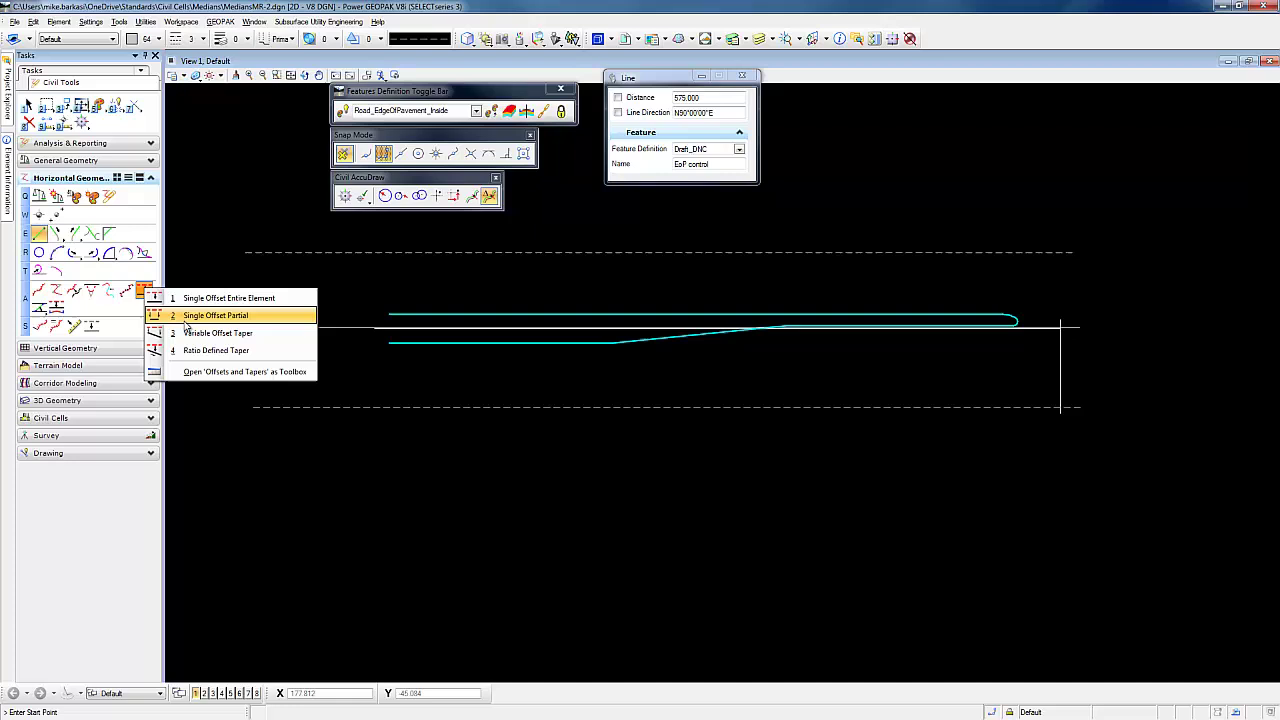
pyautogui.click(190, 317)
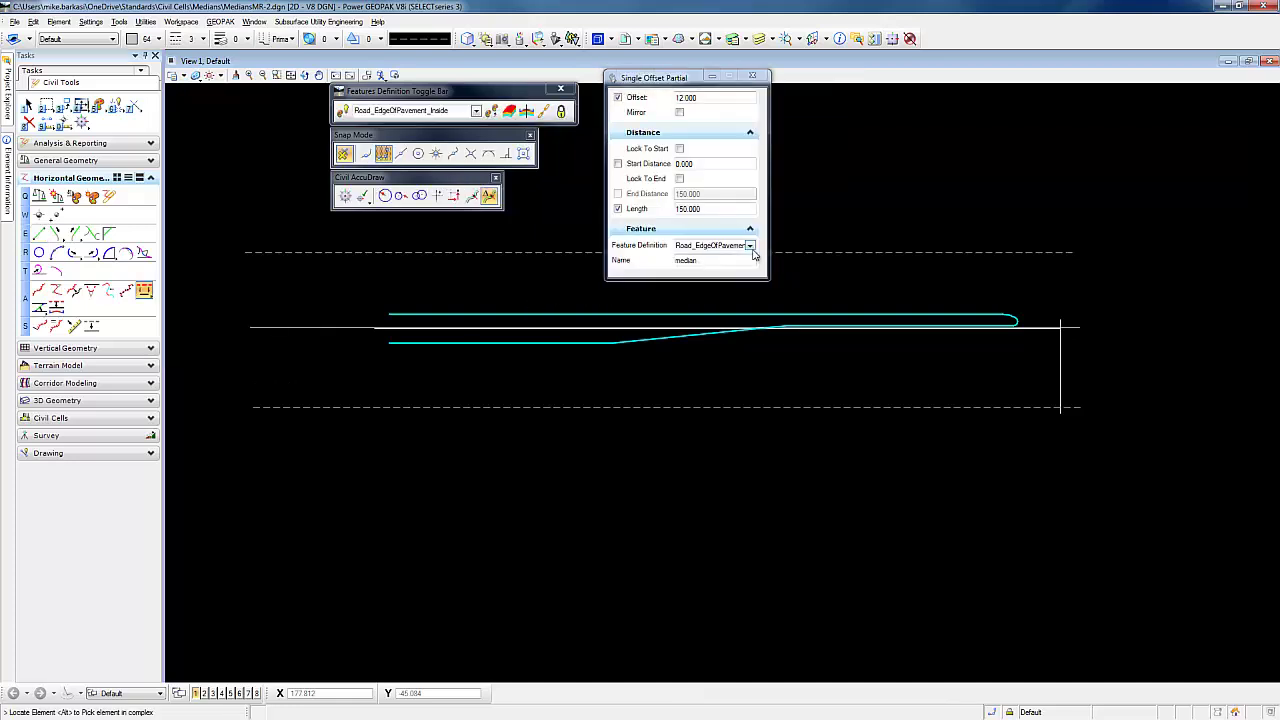
pyautogui.click(750, 245)
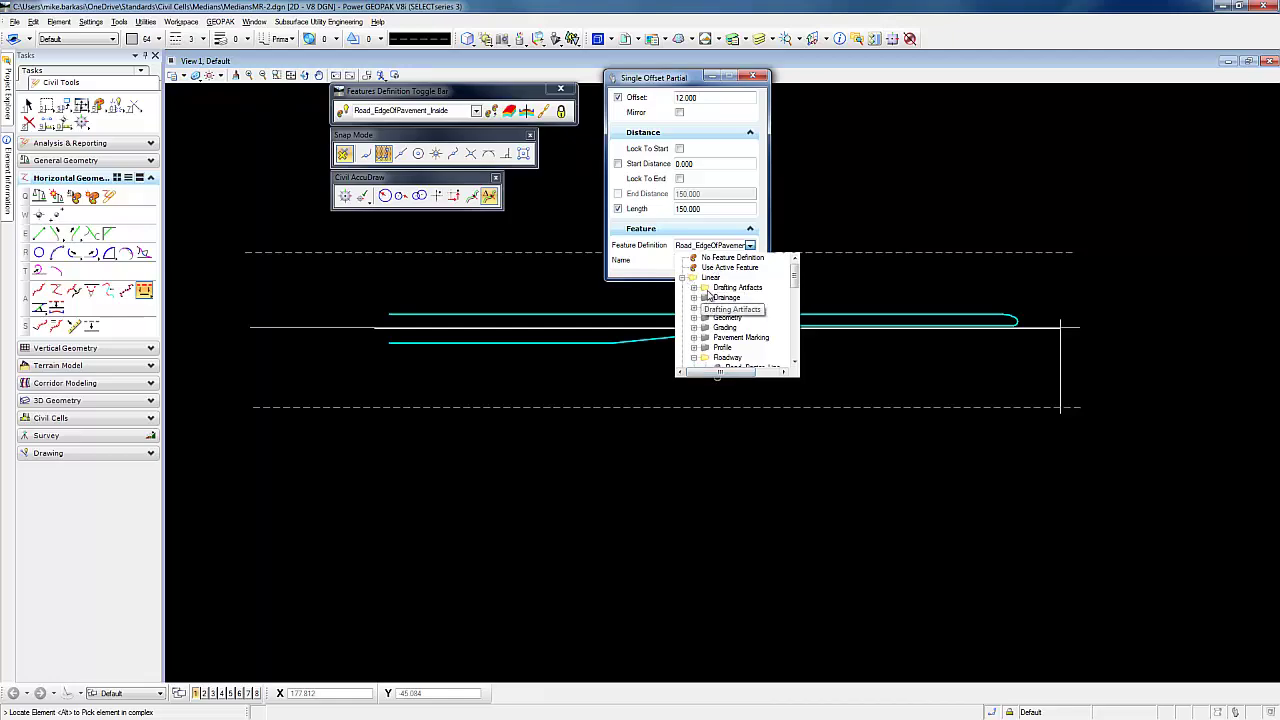
pyautogui.click(694, 288)
pyautogui.click(741, 298)
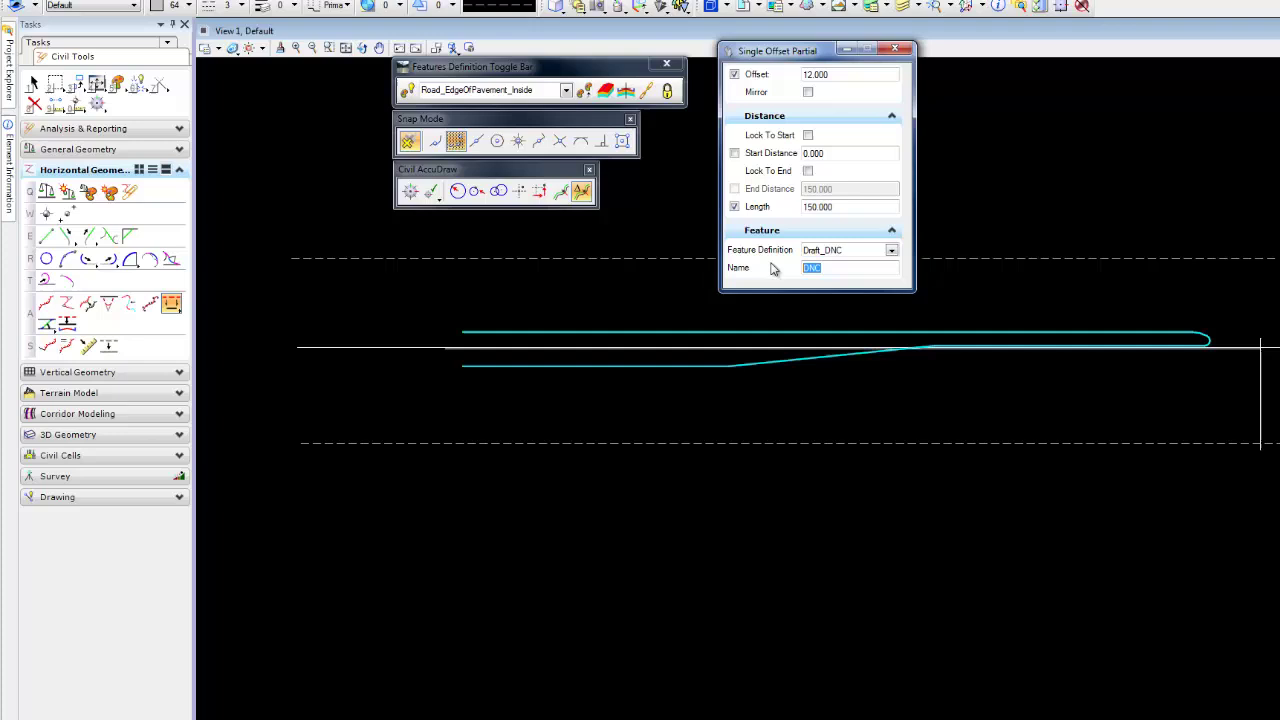
pyautogui.write('E')
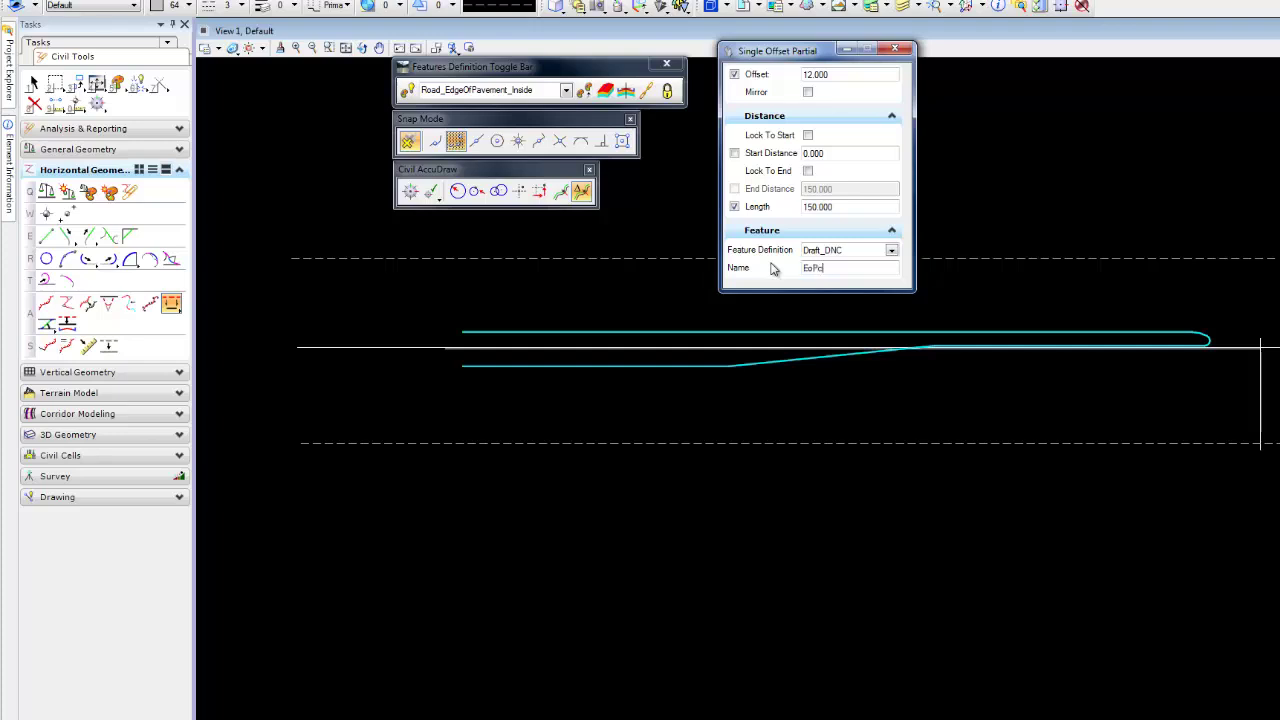
pyautogui.write('oPcontrol')
pyautogui.moveTo(800, 54); pyautogui.dragTo(799, 5)
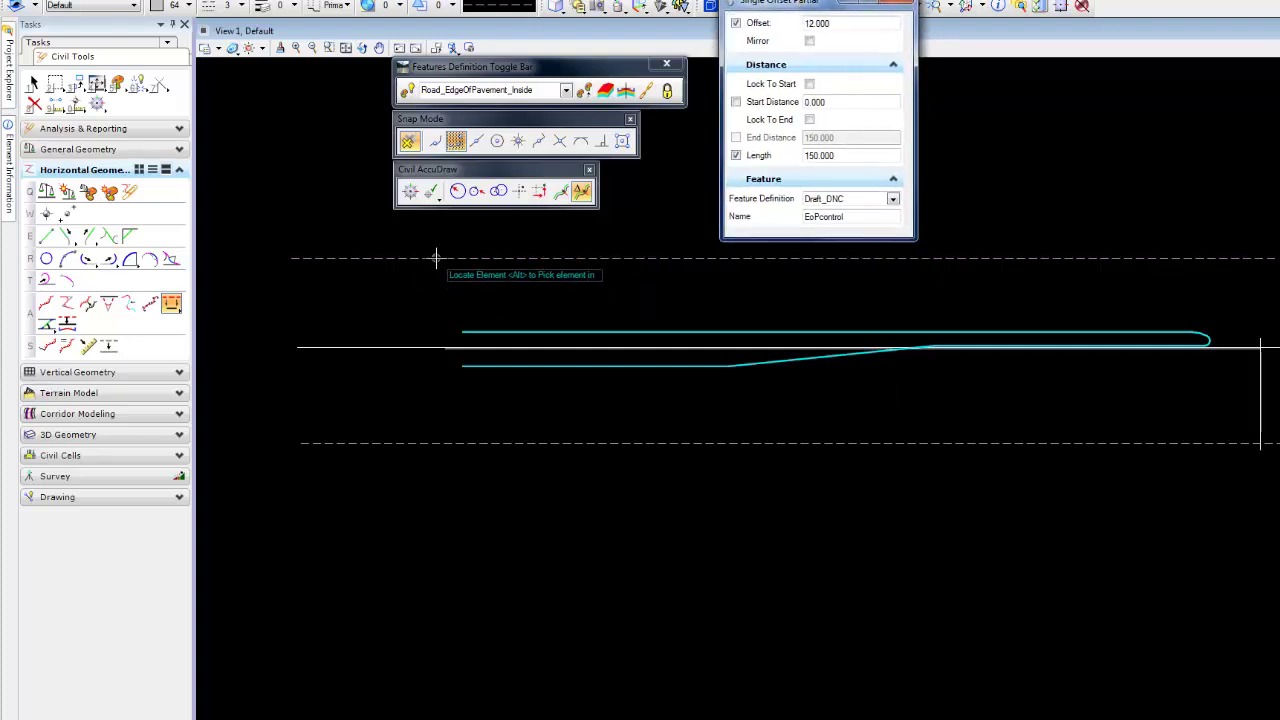
# Create a zero-offset partial of the upper dashed line from the control lines' intersection to the horizontal control line's left endpoint.
pyautogui.click(435, 259)
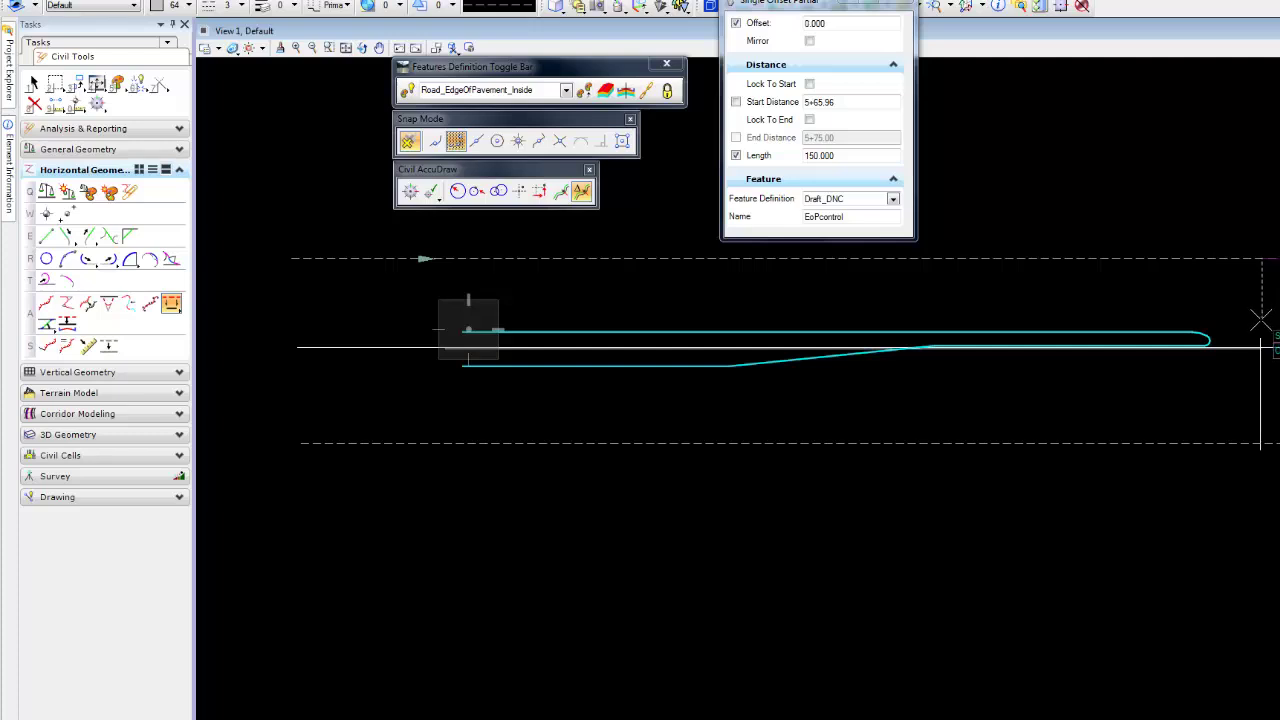
pyautogui.click(559, 141)
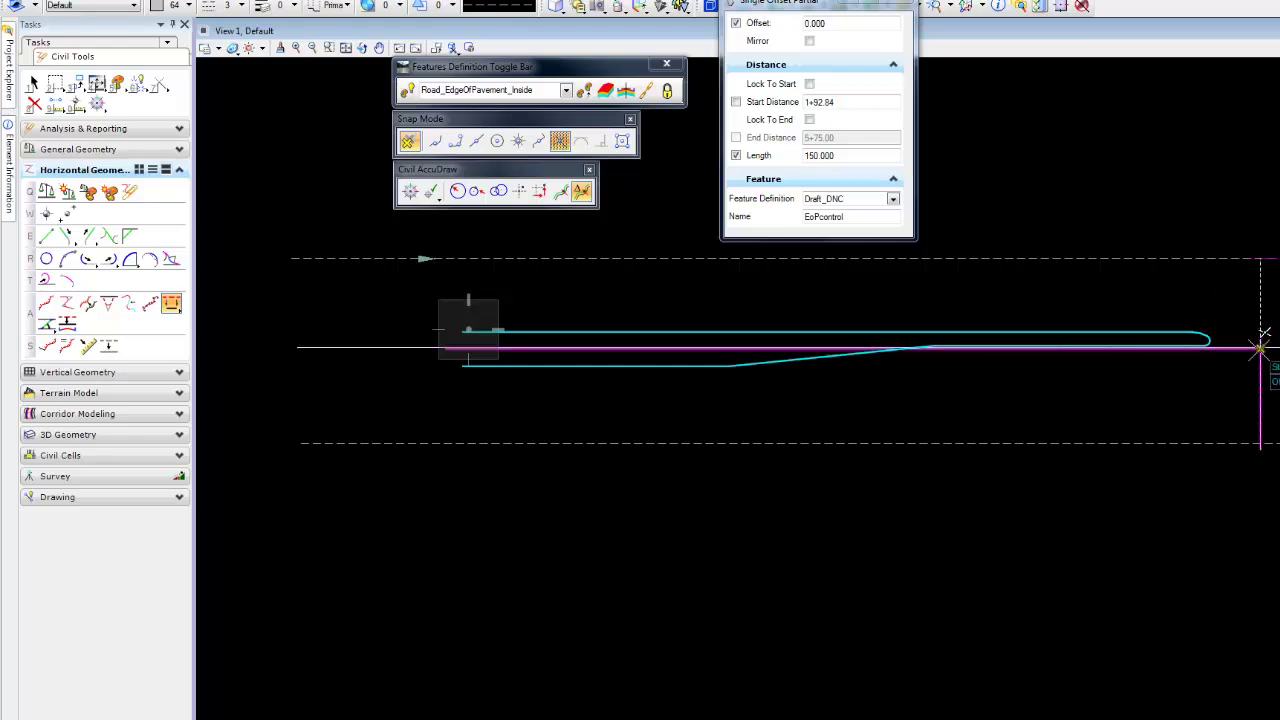
pyautogui.click(1261, 346)
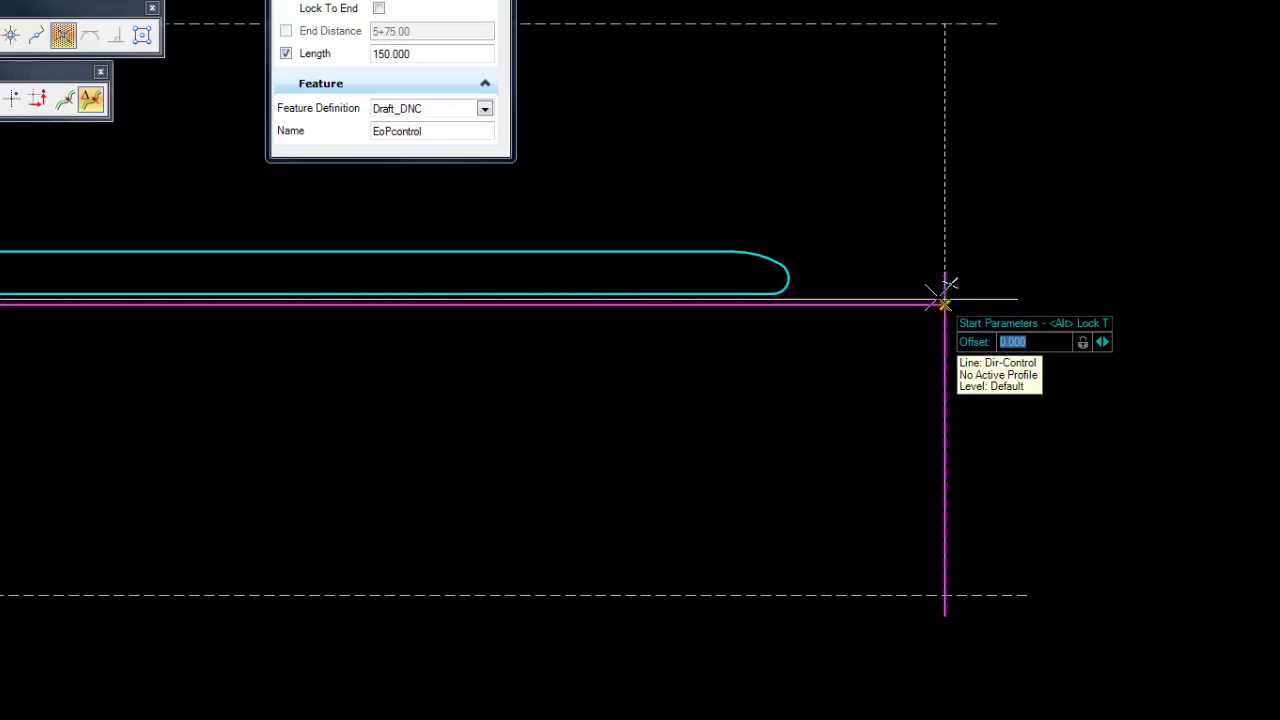
pyautogui.click(950, 279)
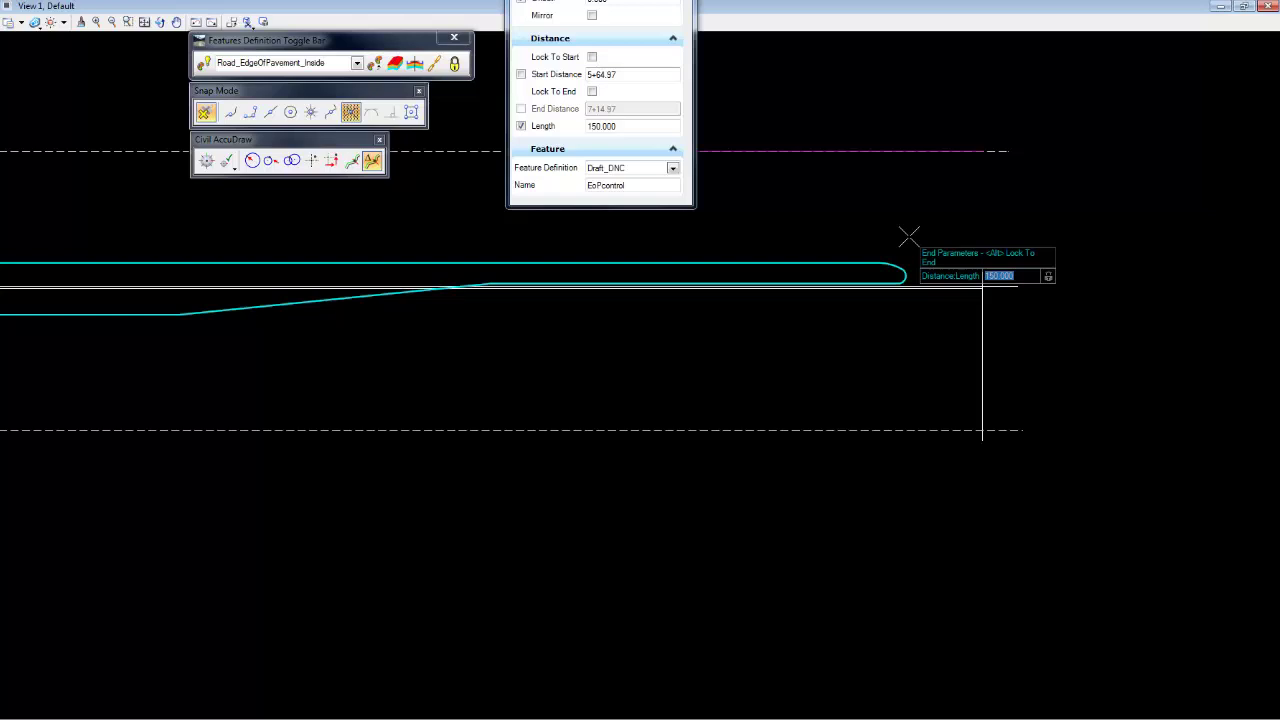
pyautogui.press('Right')
pyautogui.scroll(-4, 860, 290)
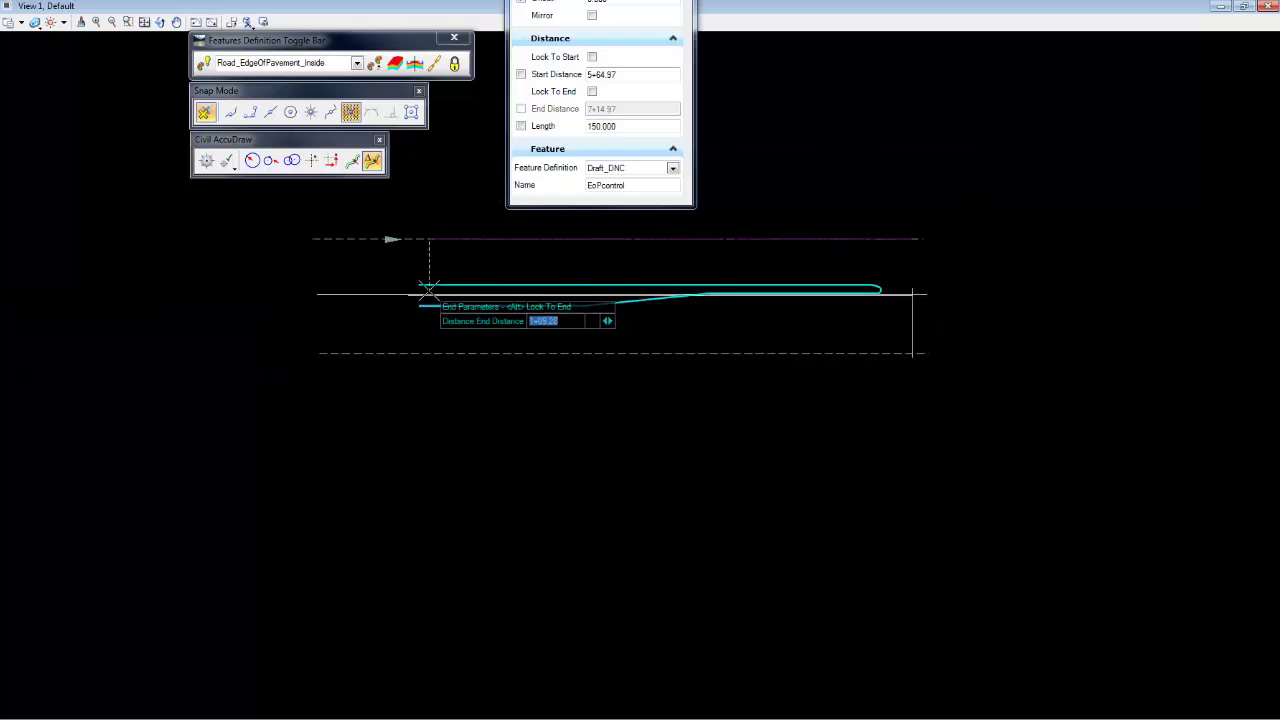
pyautogui.scroll(4, 428, 288)
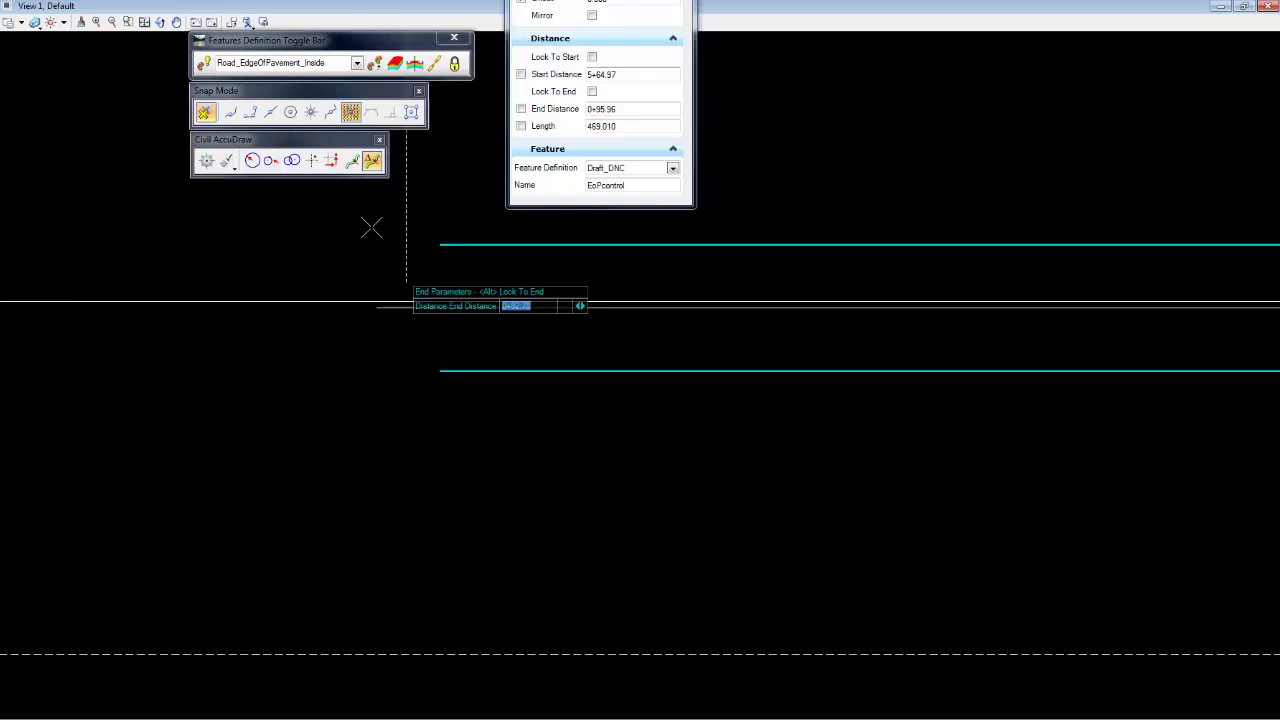
pyautogui.click(250, 111)
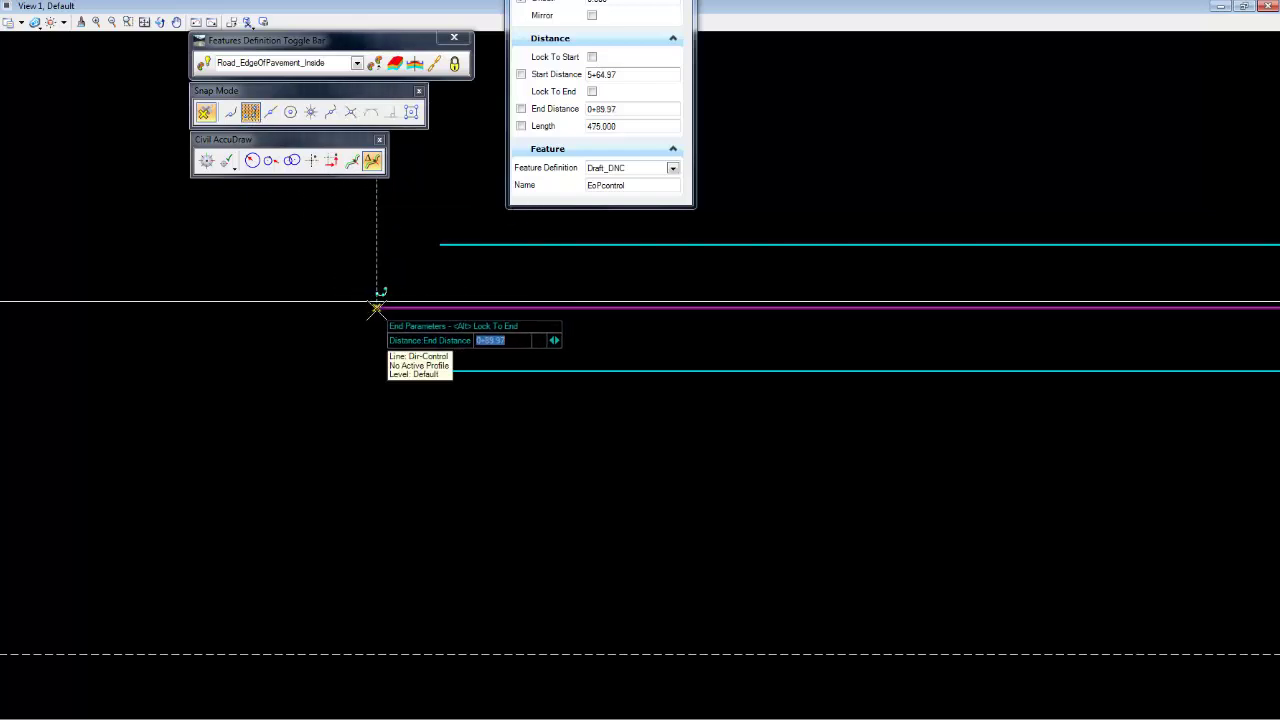
pyautogui.click(376, 306)
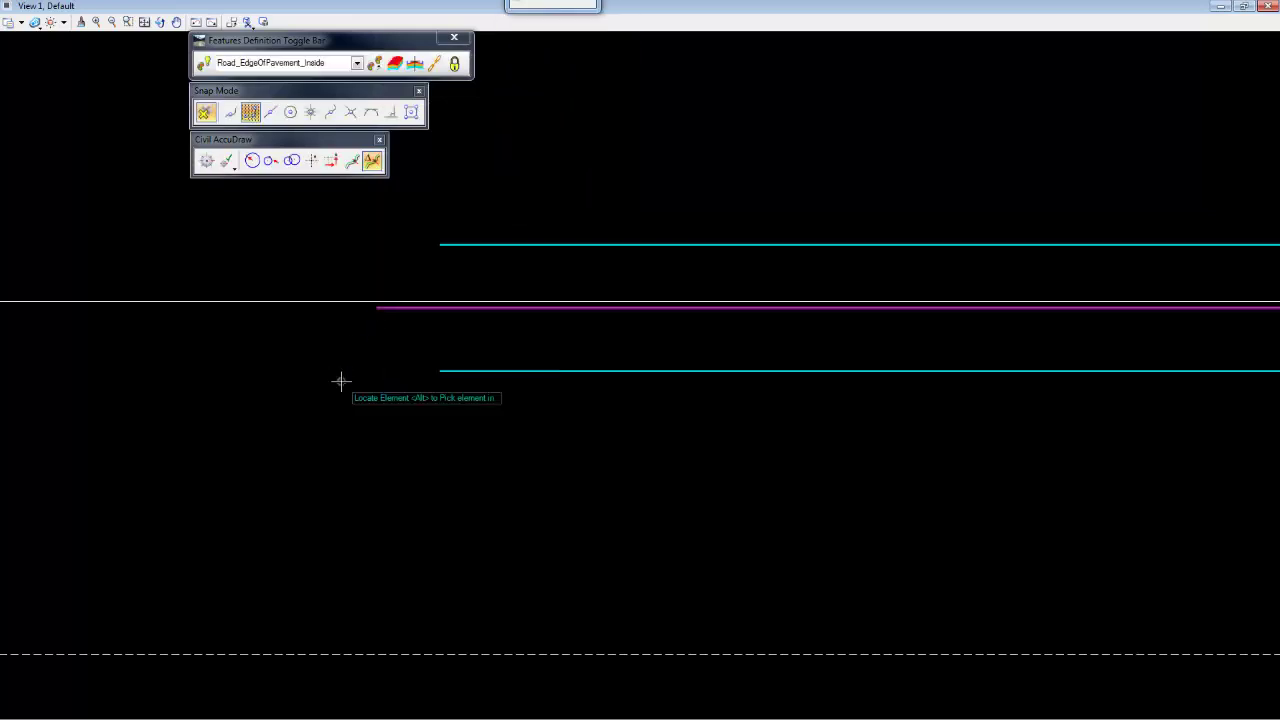
# Create a matching zero-offset partial on the lower dashed line between the control lines' intersection and the control line's left endpoint.
pyautogui.scroll(1, 341, 386)
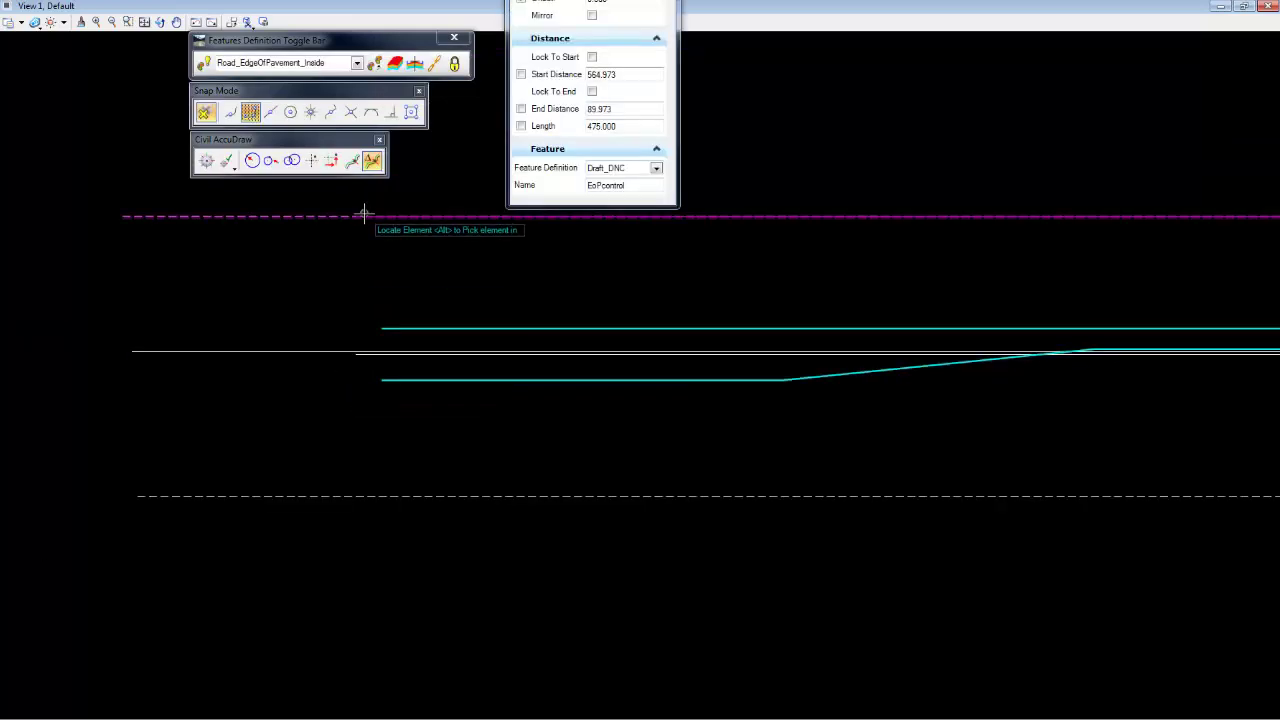
pyautogui.click(452, 477)
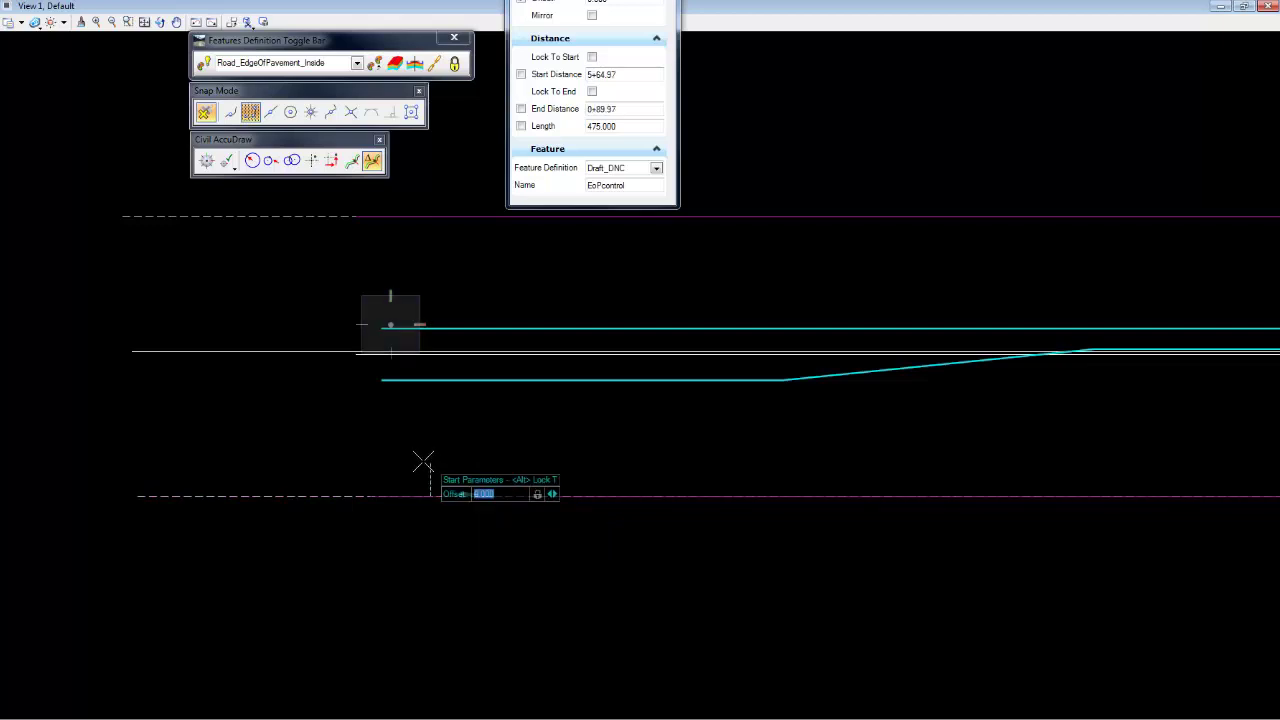
pyautogui.click(350, 112)
pyautogui.scroll(-5, 462, 484)
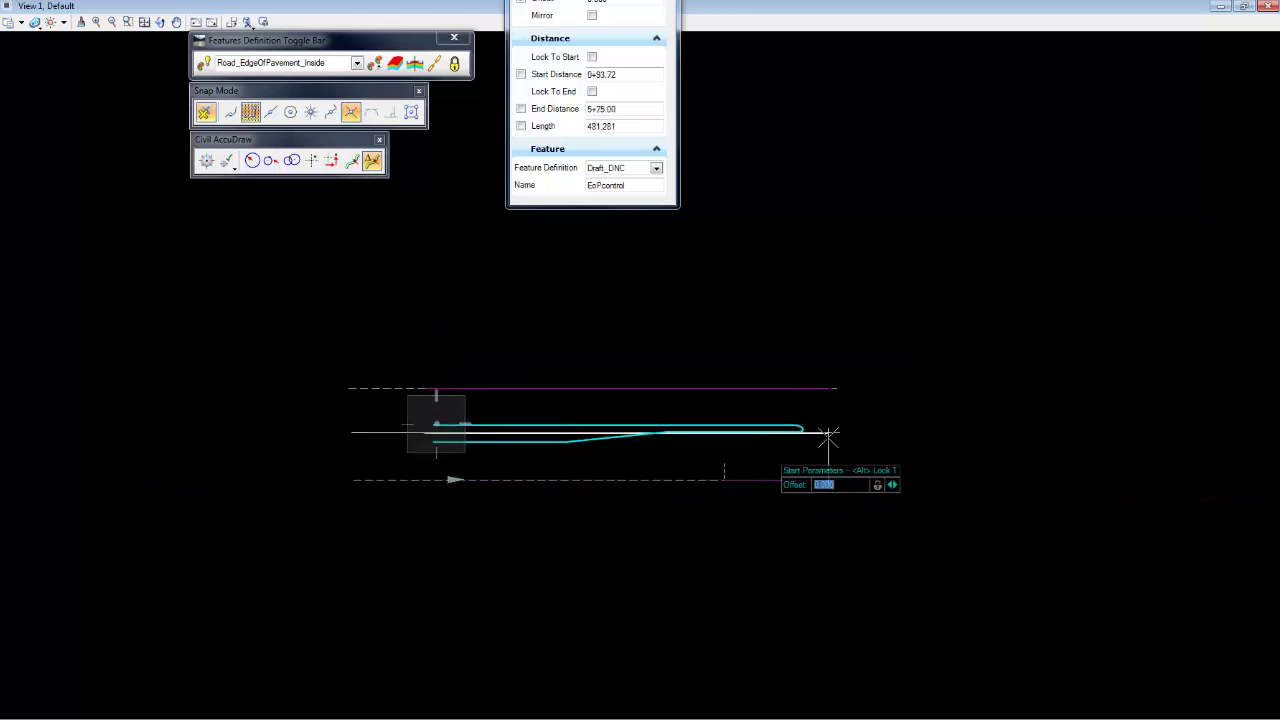
pyautogui.scroll(4, 826, 442)
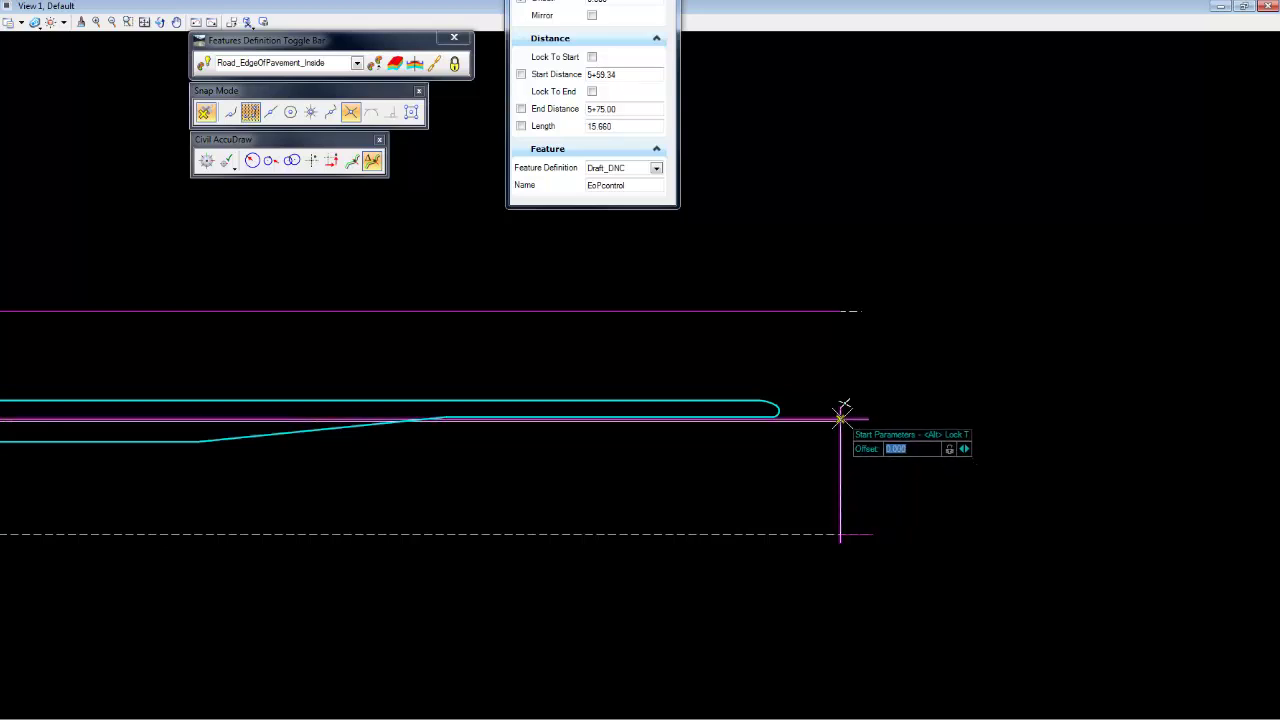
pyautogui.click(840, 415)
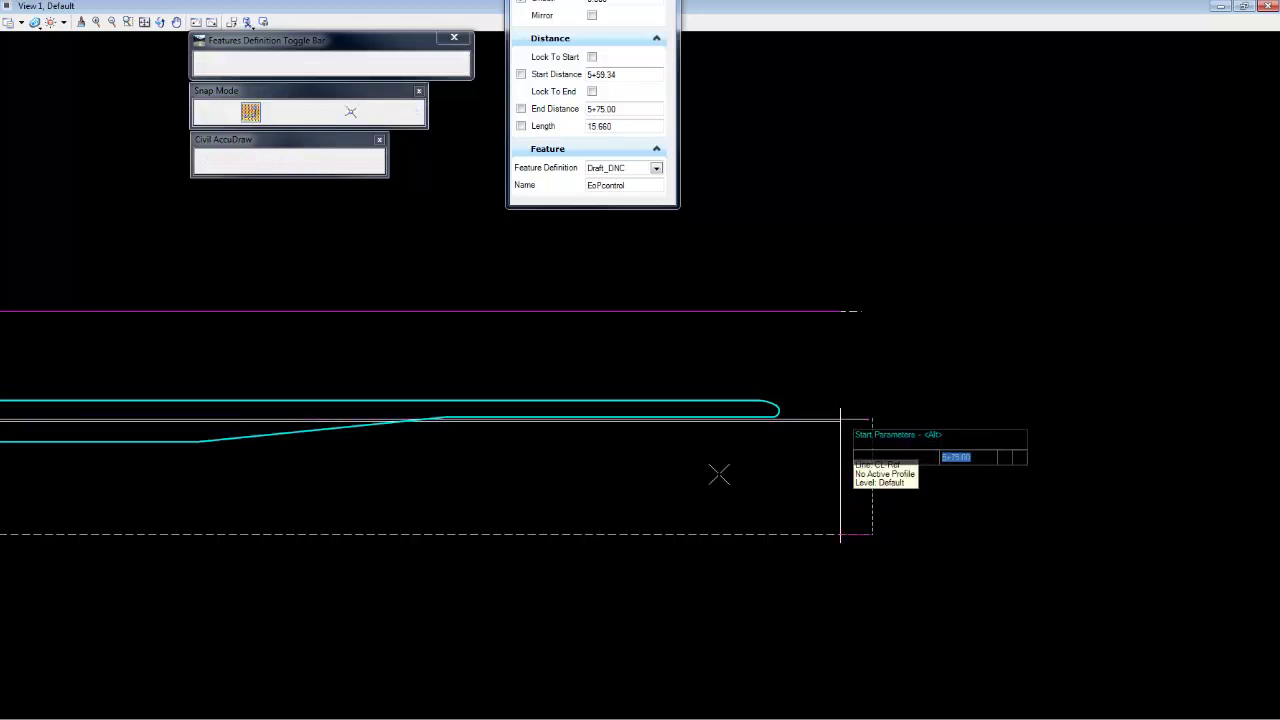
pyautogui.scroll(-3, 677, 466)
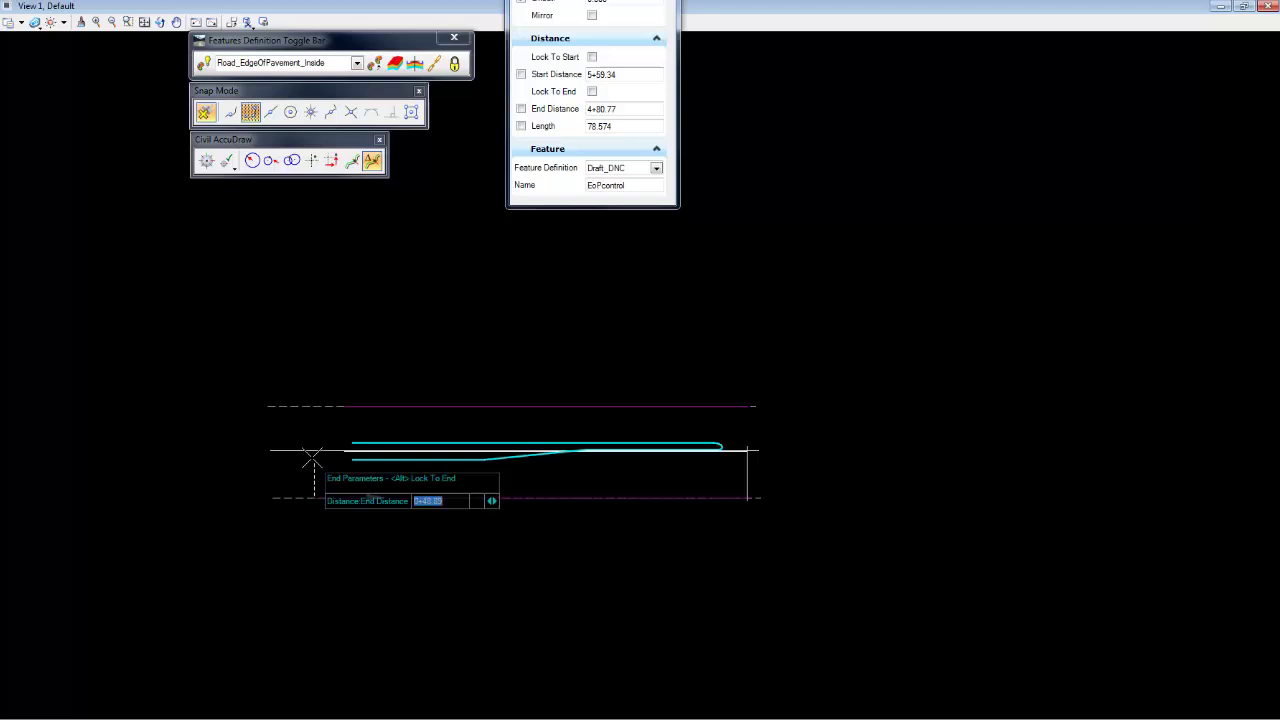
pyautogui.scroll(4, 312, 459)
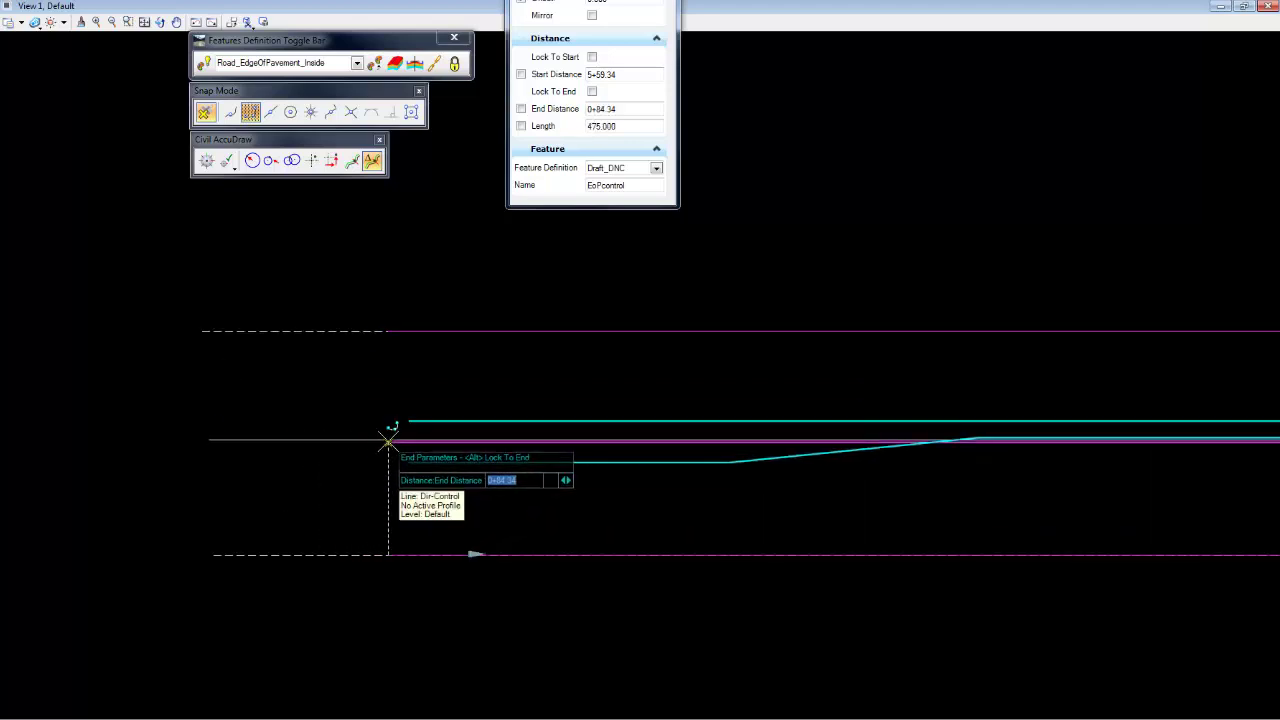
pyautogui.click(388, 440)
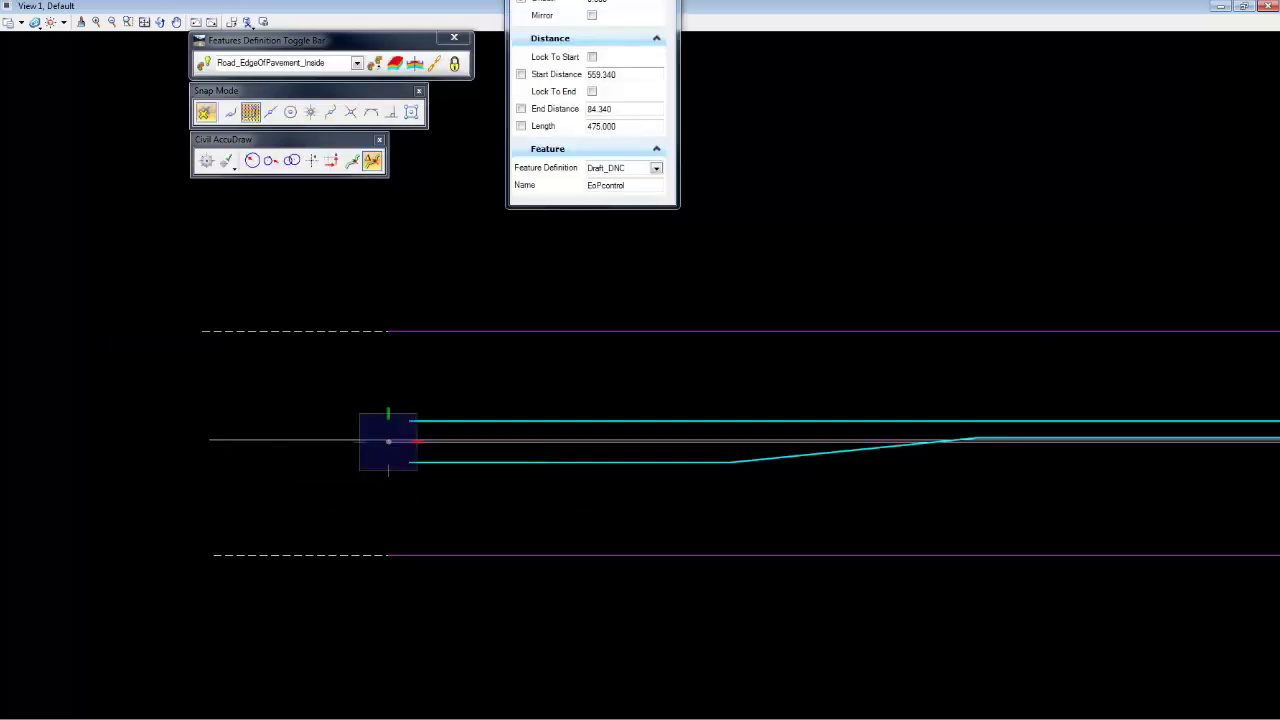
pyautogui.rightClick(388, 440)
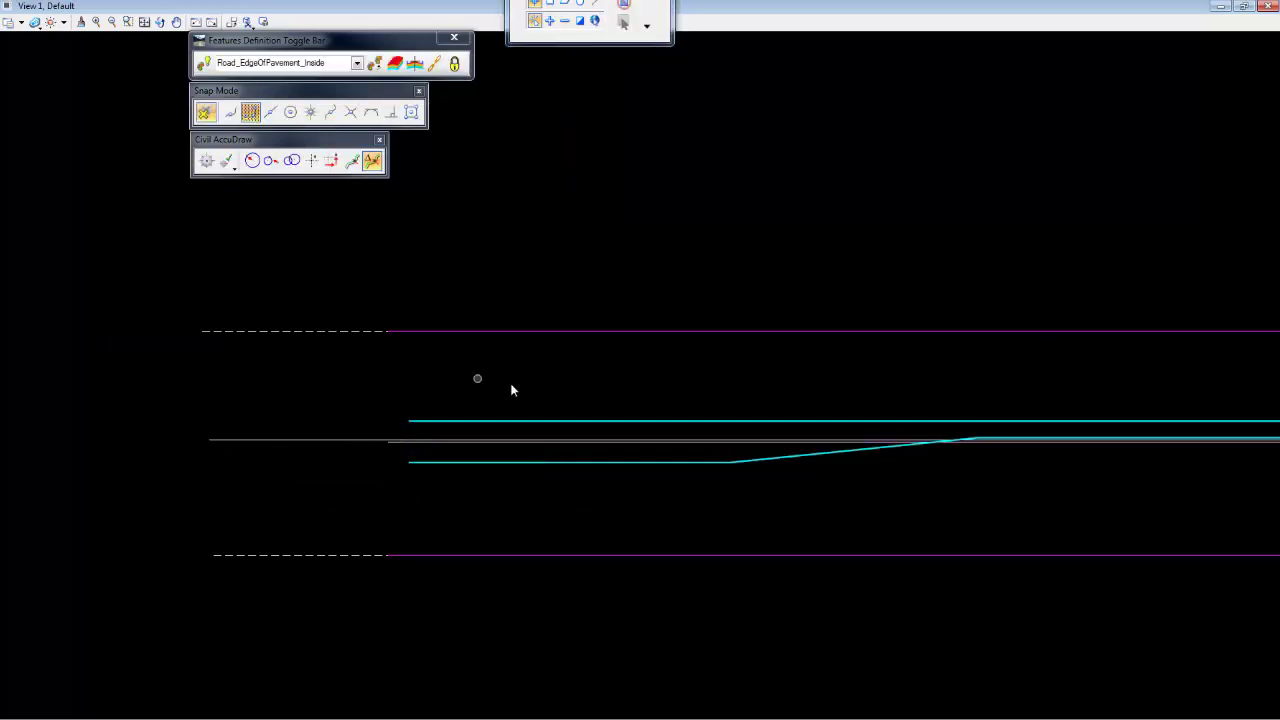
# Set the horizontal direction control line's length to 485.
pyautogui.click(591, 444)
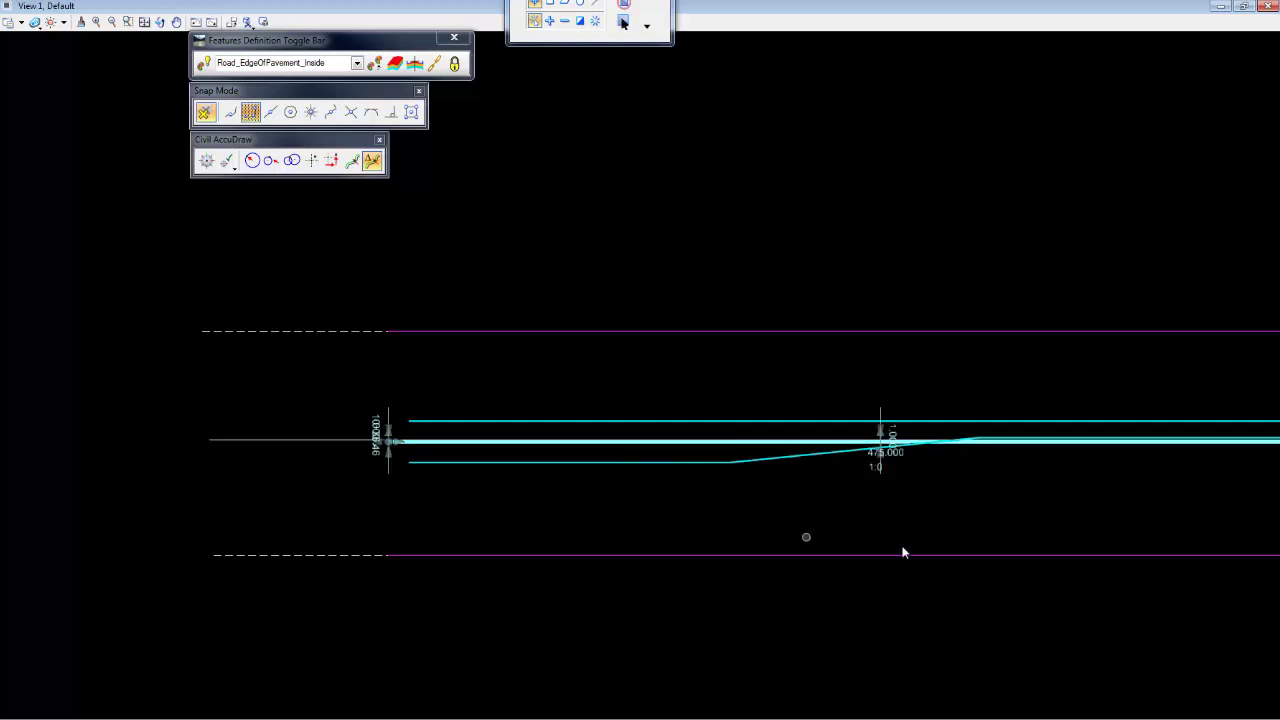
pyautogui.moveTo(964, 532); pyautogui.dragTo(594, 506, button='middle')
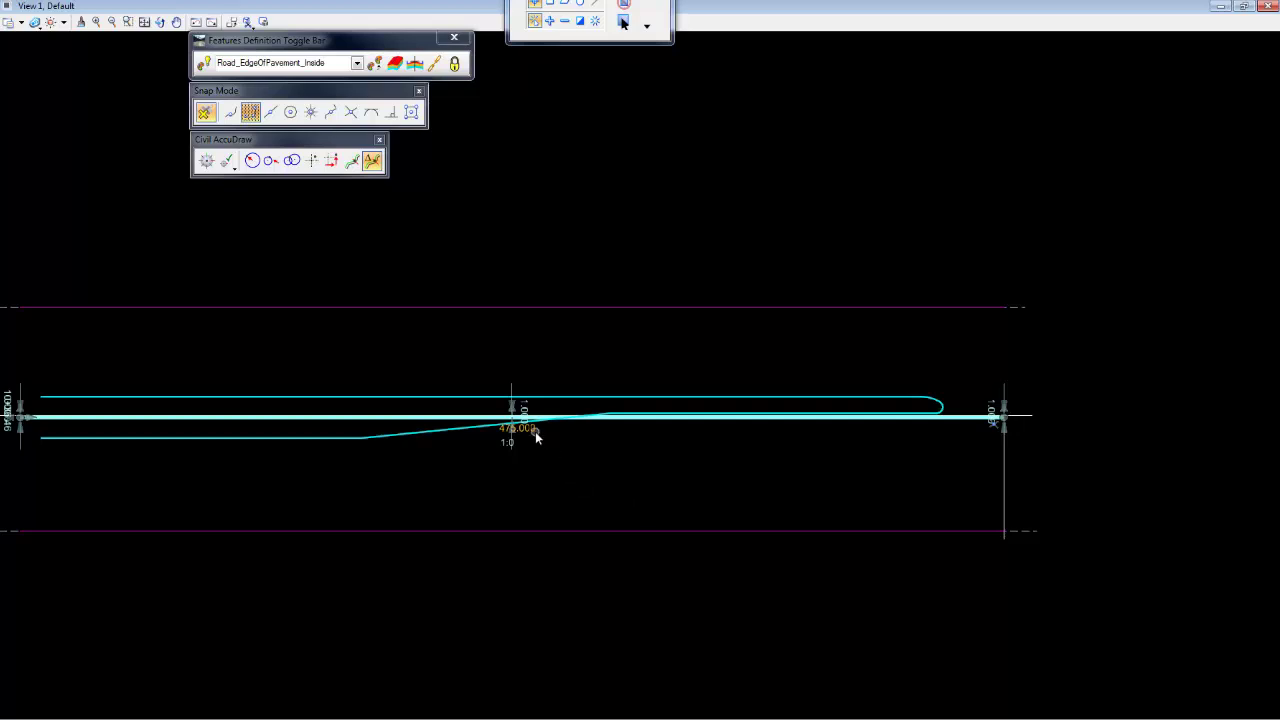
pyautogui.click(535, 431)
pyautogui.scroll(-1, 807, 473)
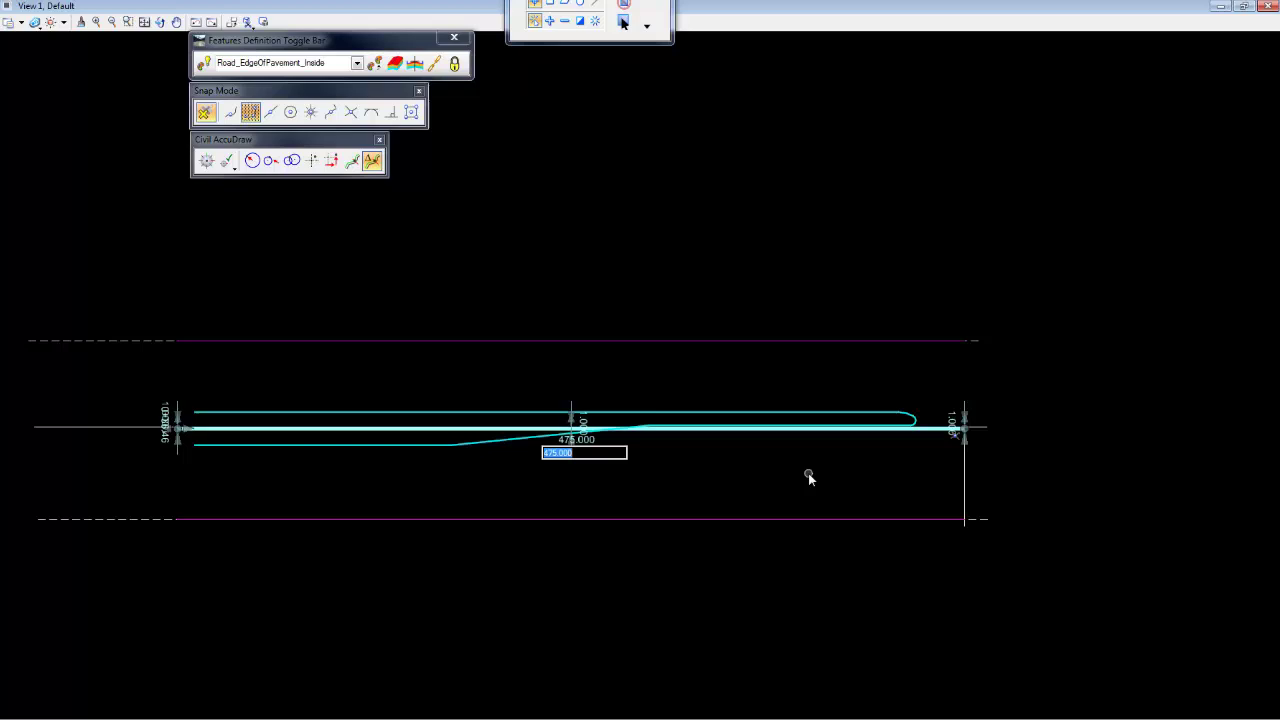
pyautogui.write('485')
pyautogui.press('Return')
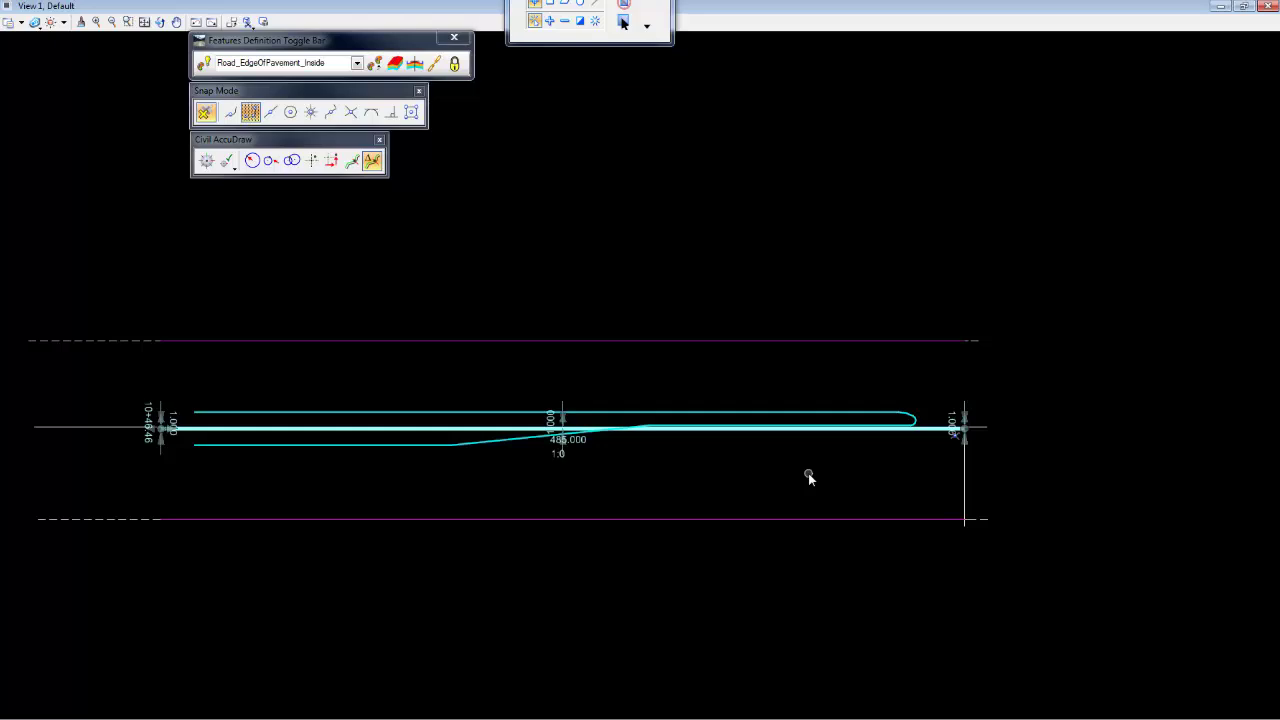
pyautogui.click(811, 472)
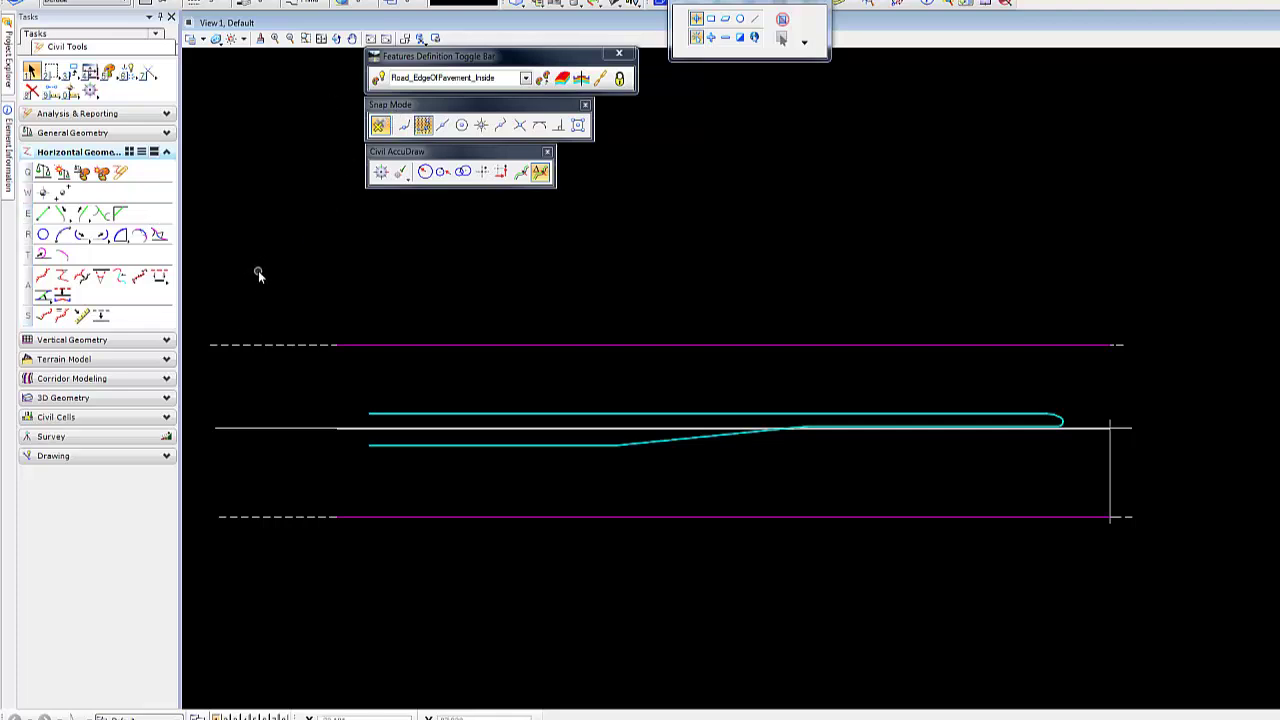
# Assign a constant-elevation profile of 10 to the CL-Ref centerline reference.
pyautogui.click(95, 340)
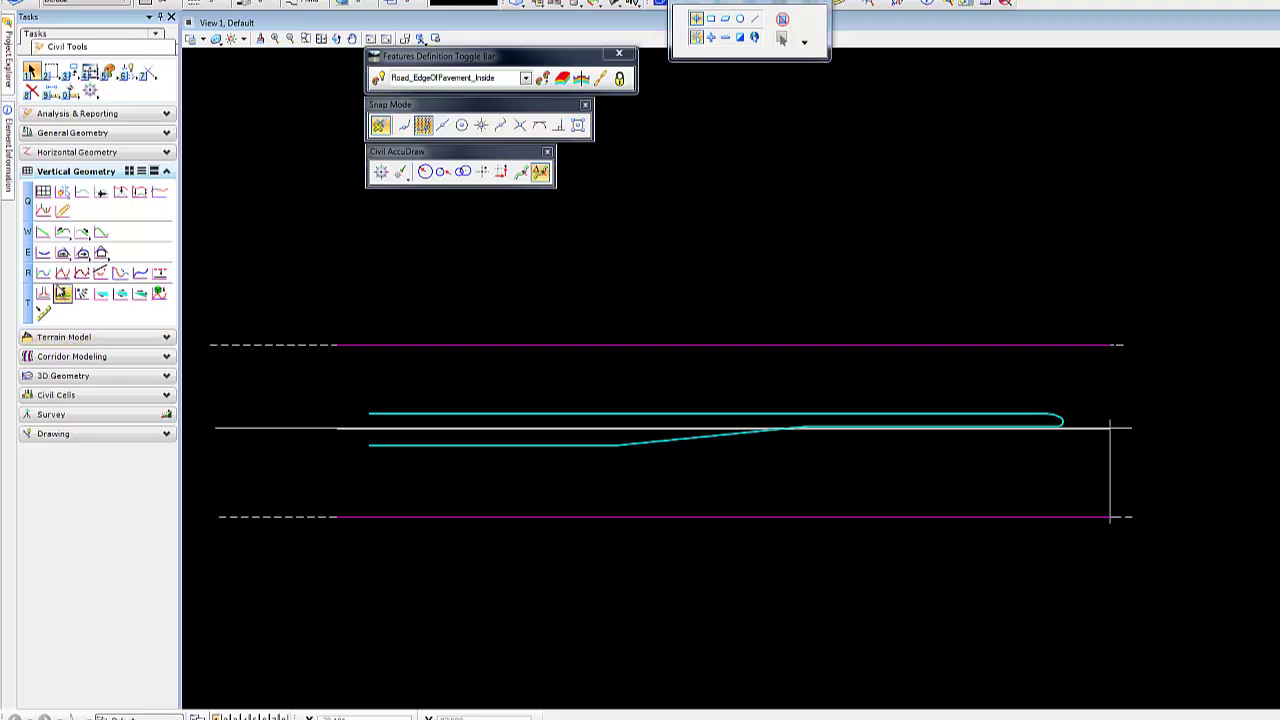
pyautogui.click(62, 293)
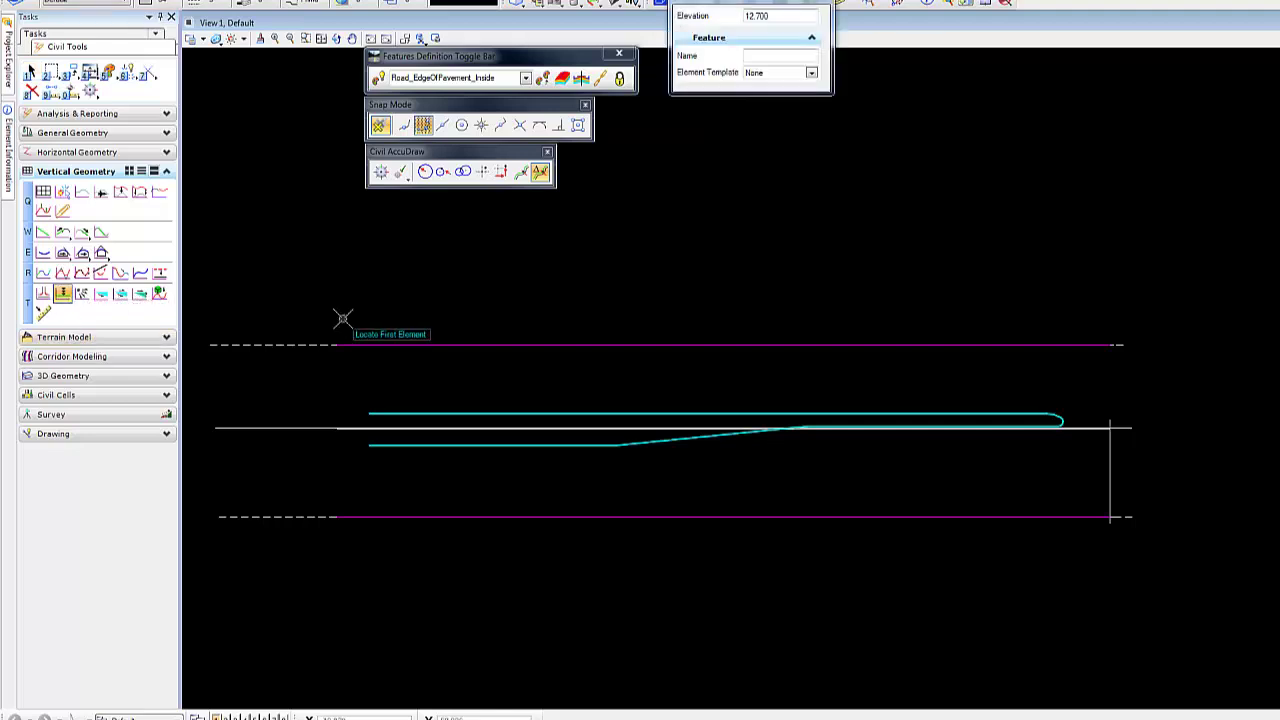
pyautogui.click(288, 428)
pyautogui.rightClick(301, 396)
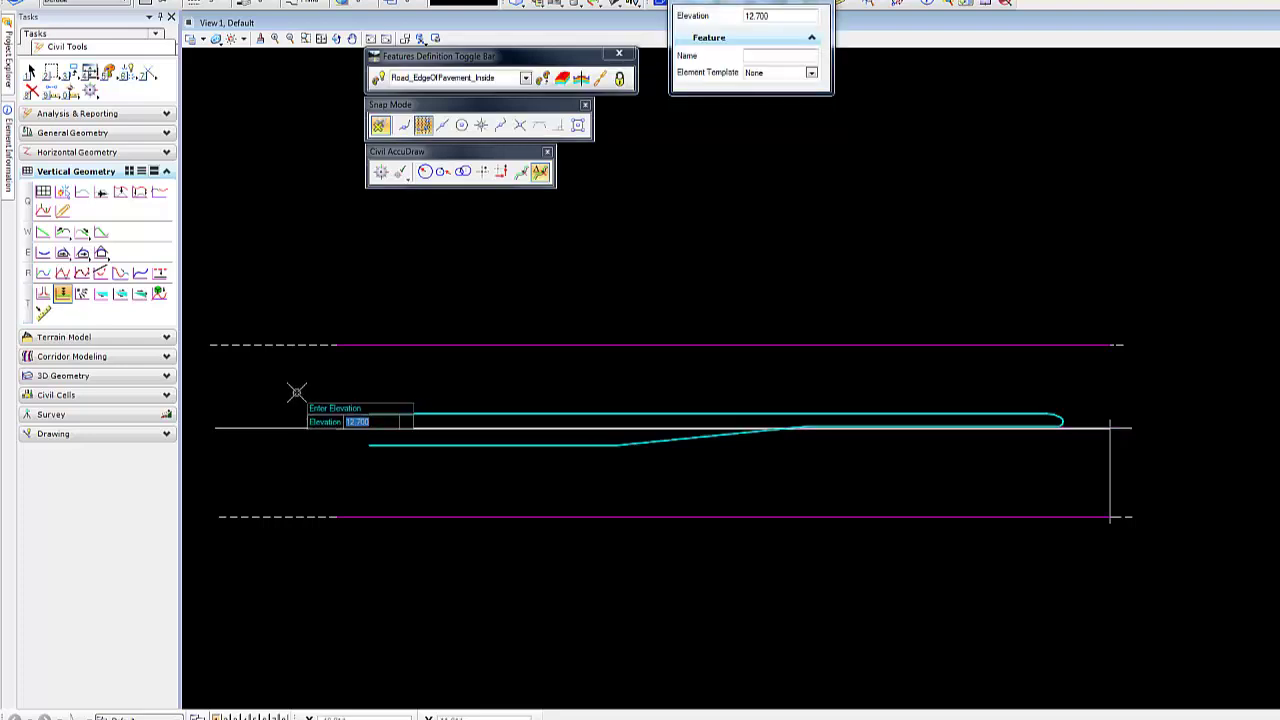
pyautogui.write('10')
pyautogui.click(296, 391)
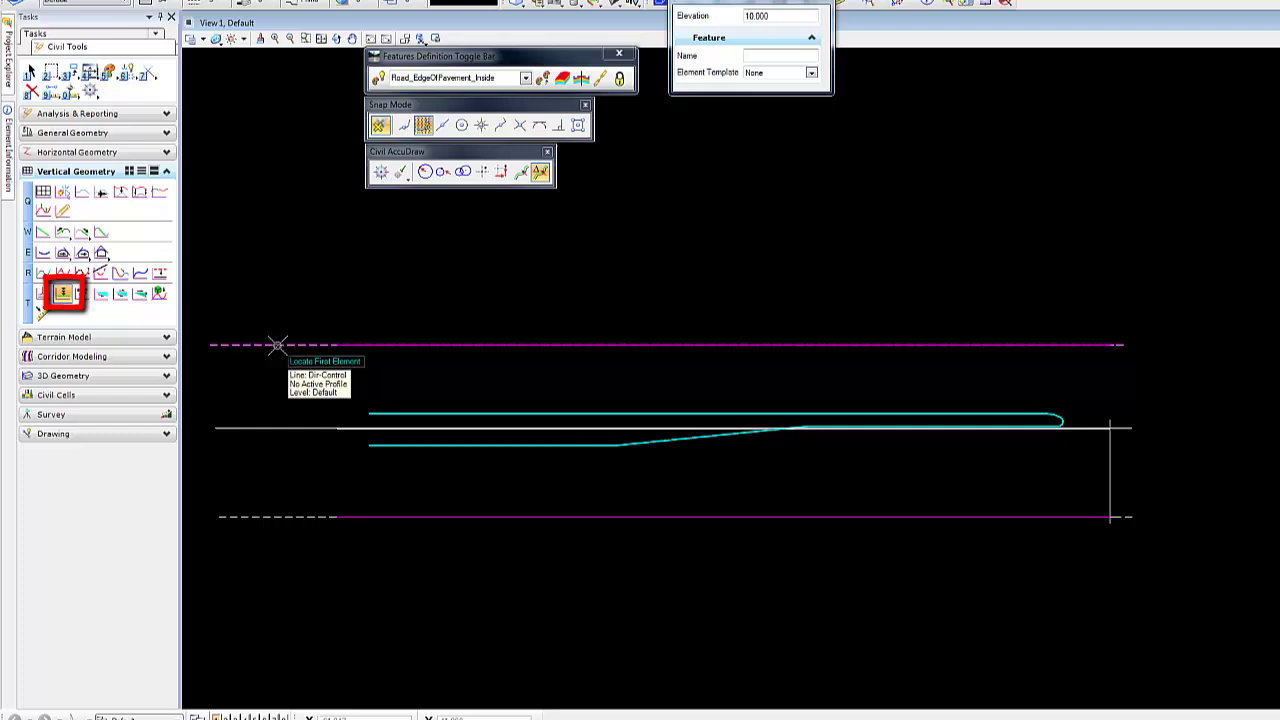
# Assign a constant-elevation profile of 9.5 to both the upper and lower dashed edge-of-pavement reference lines.
pyautogui.click(290, 345)
pyautogui.click(247, 515)
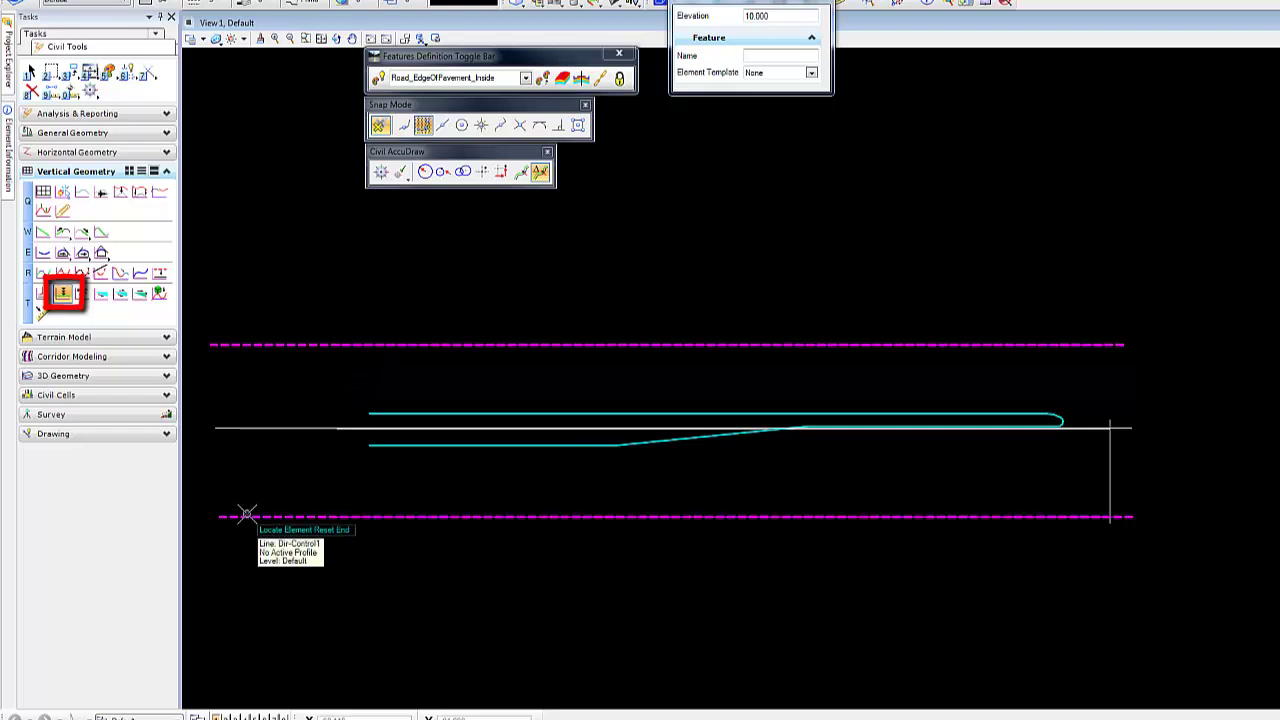
pyautogui.rightClick(253, 483)
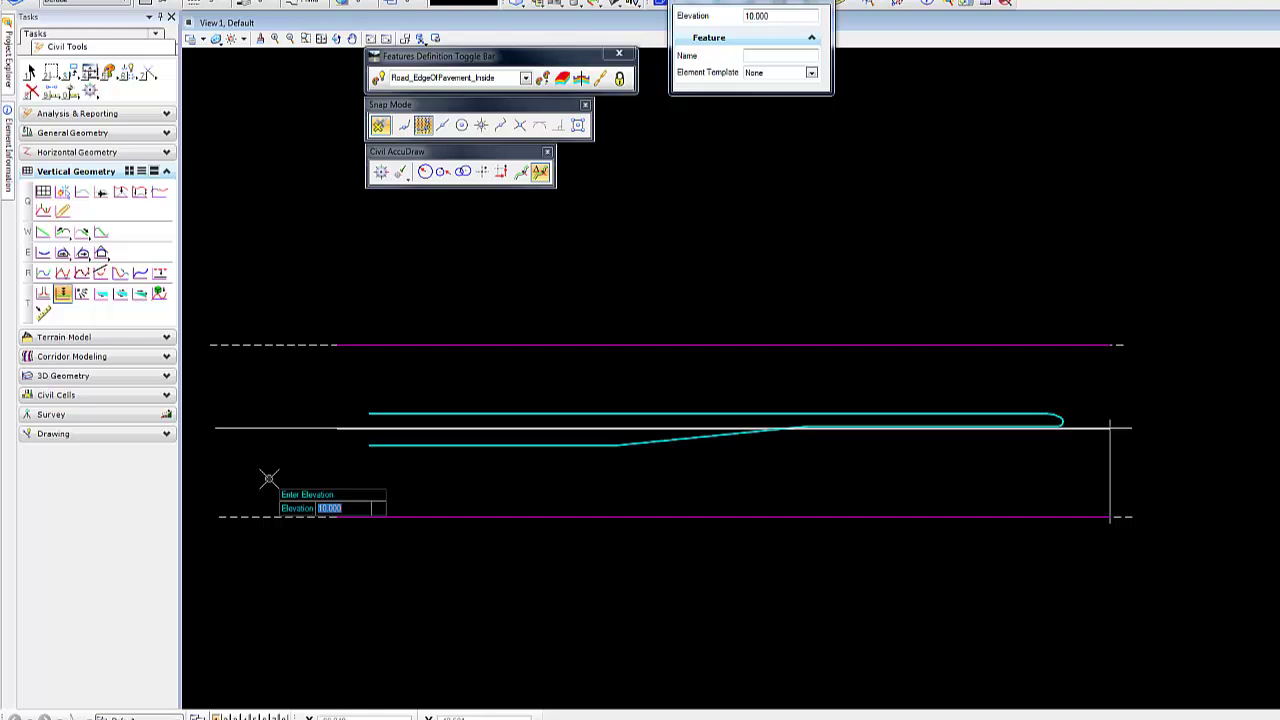
pyautogui.write('8')
pyautogui.press('Return')
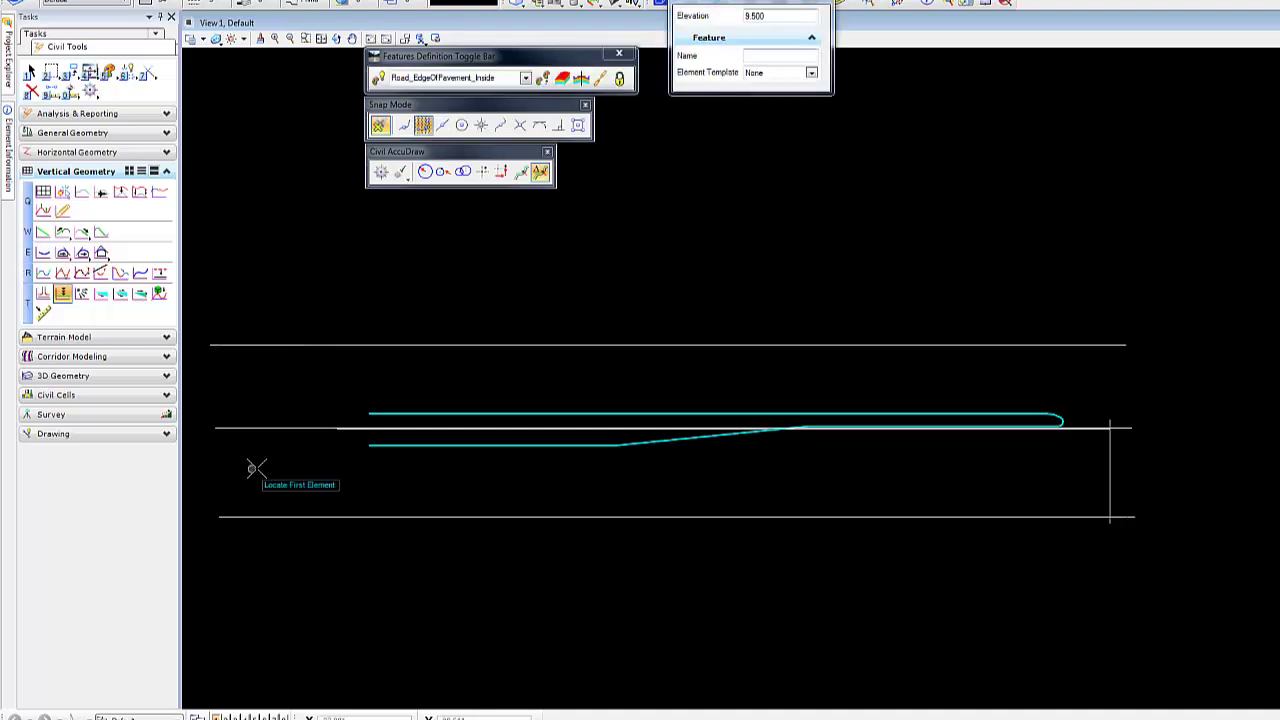
# Profile the horizontal direction control line by slope from CL-Ref, with 0% slope, all points, no profile adjustment and zero vertical offset.
pyautogui.moveTo(478, 489); pyautogui.dragTo(472, 484, button='middle')
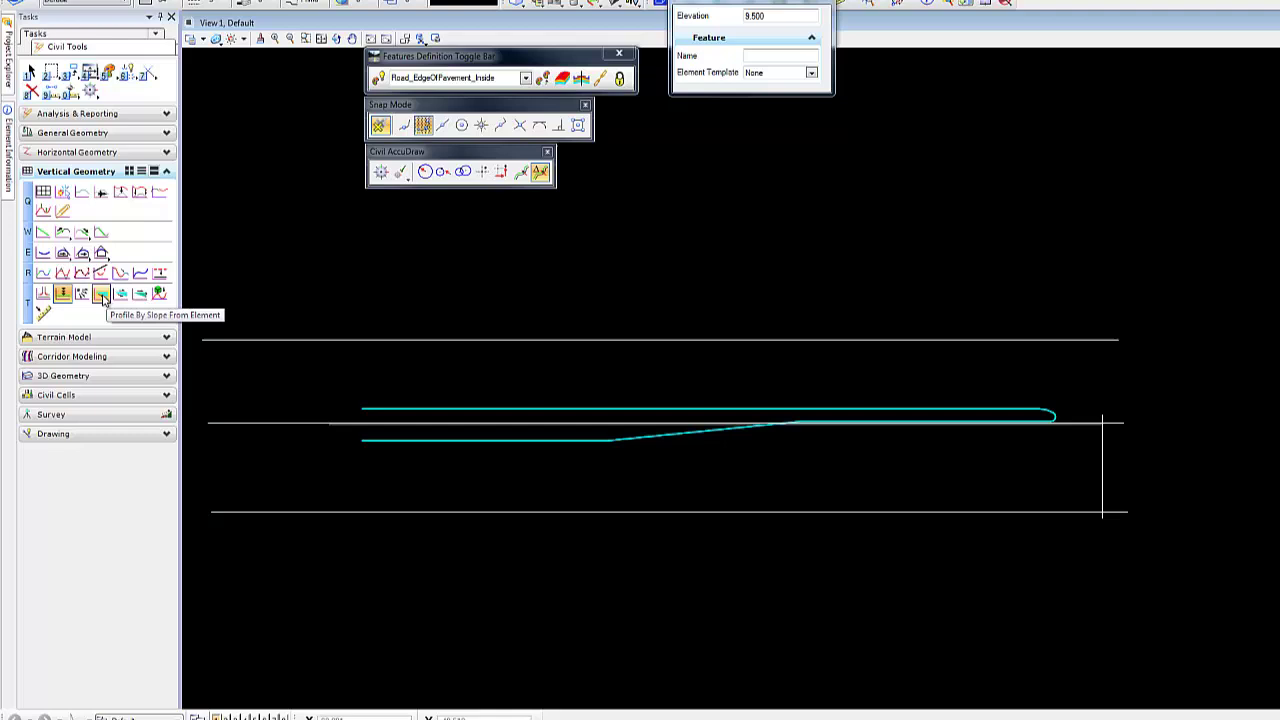
pyautogui.click(103, 295)
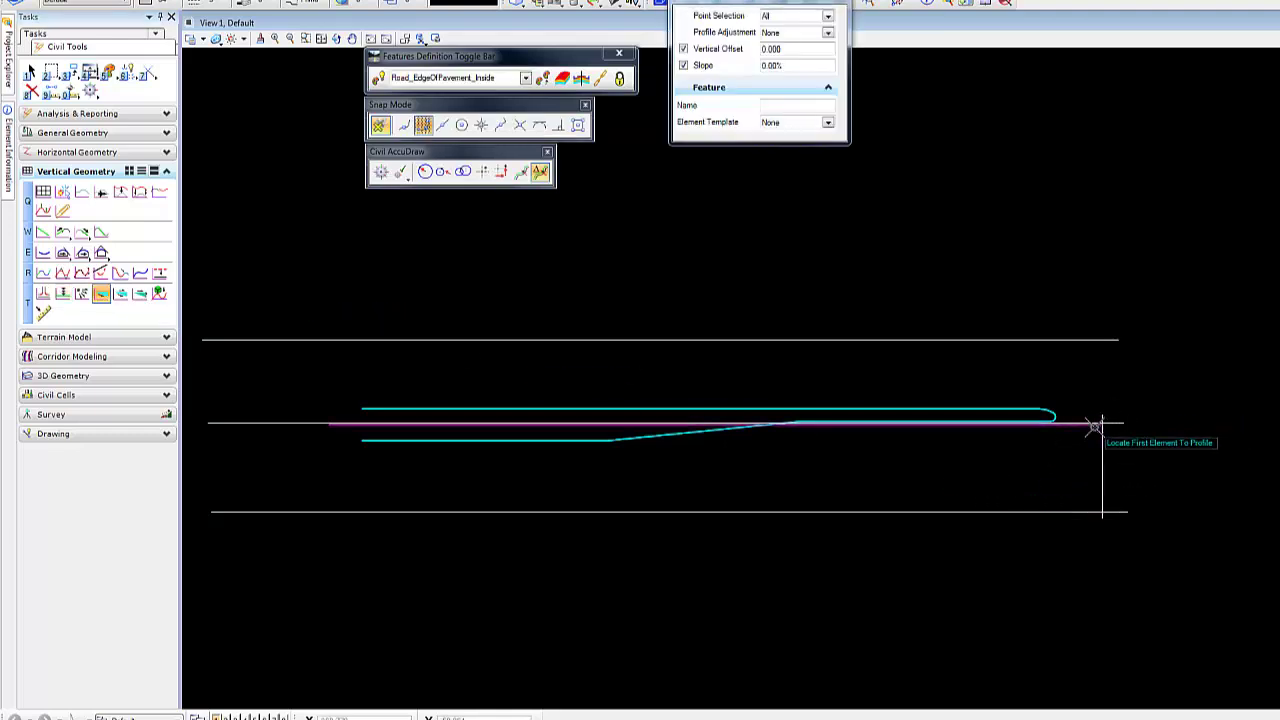
pyautogui.scroll(2, 1105, 428)
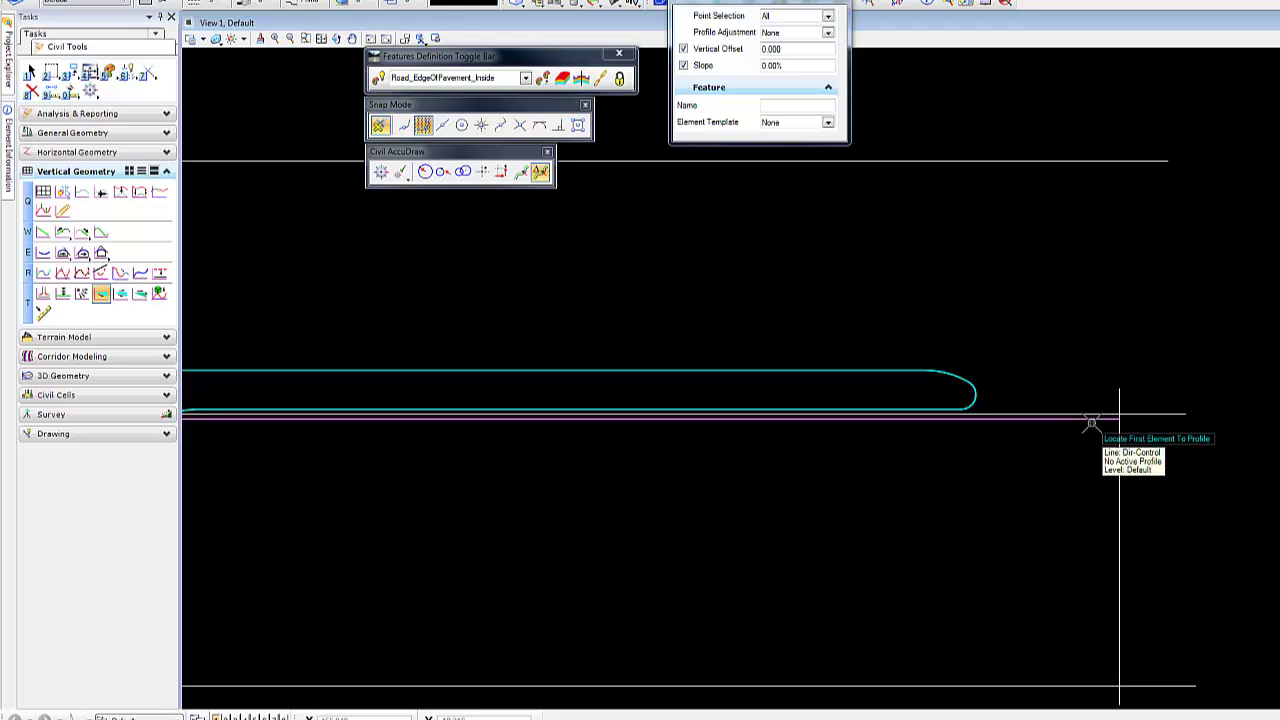
pyautogui.click(1093, 419)
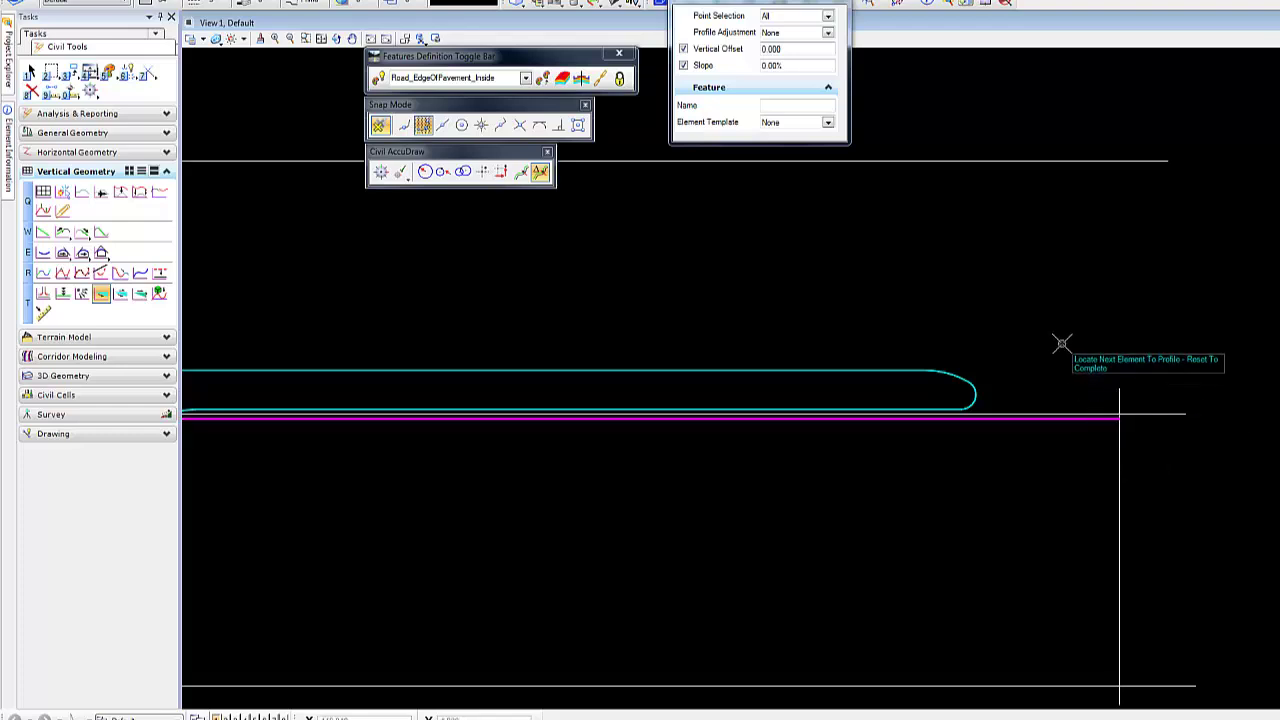
pyautogui.rightClick(1060, 342)
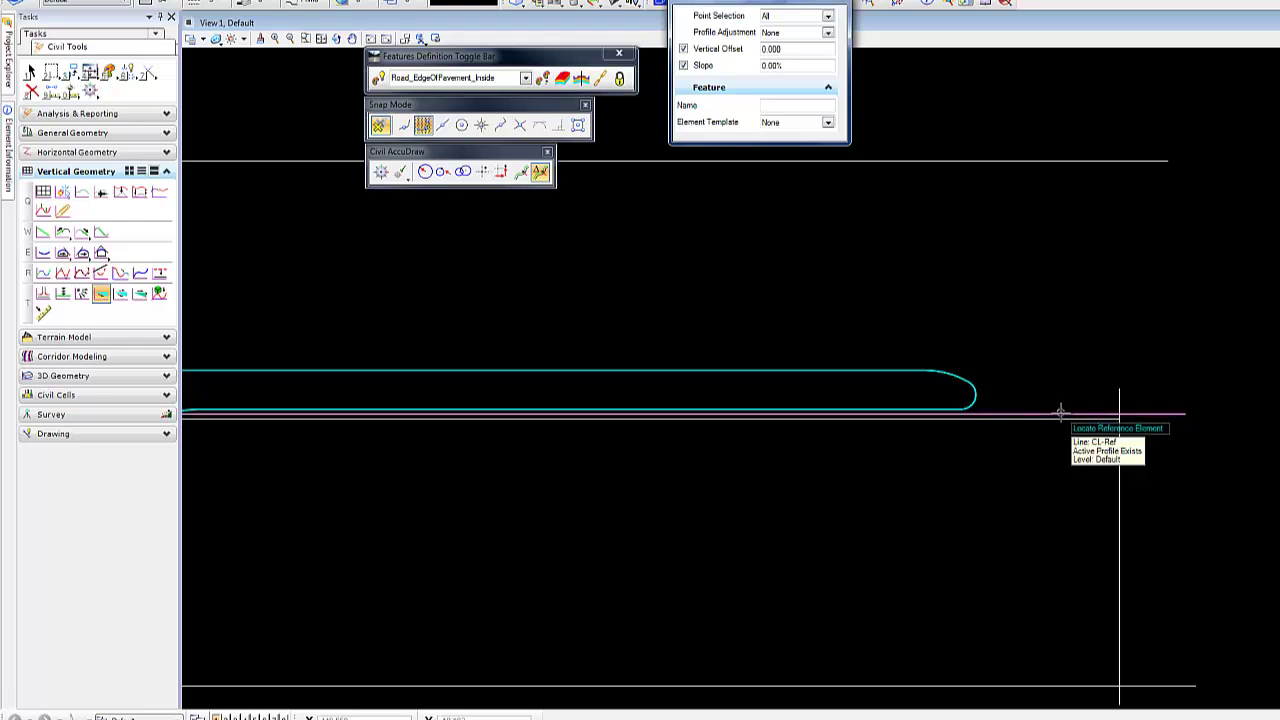
pyautogui.click(1060, 412)
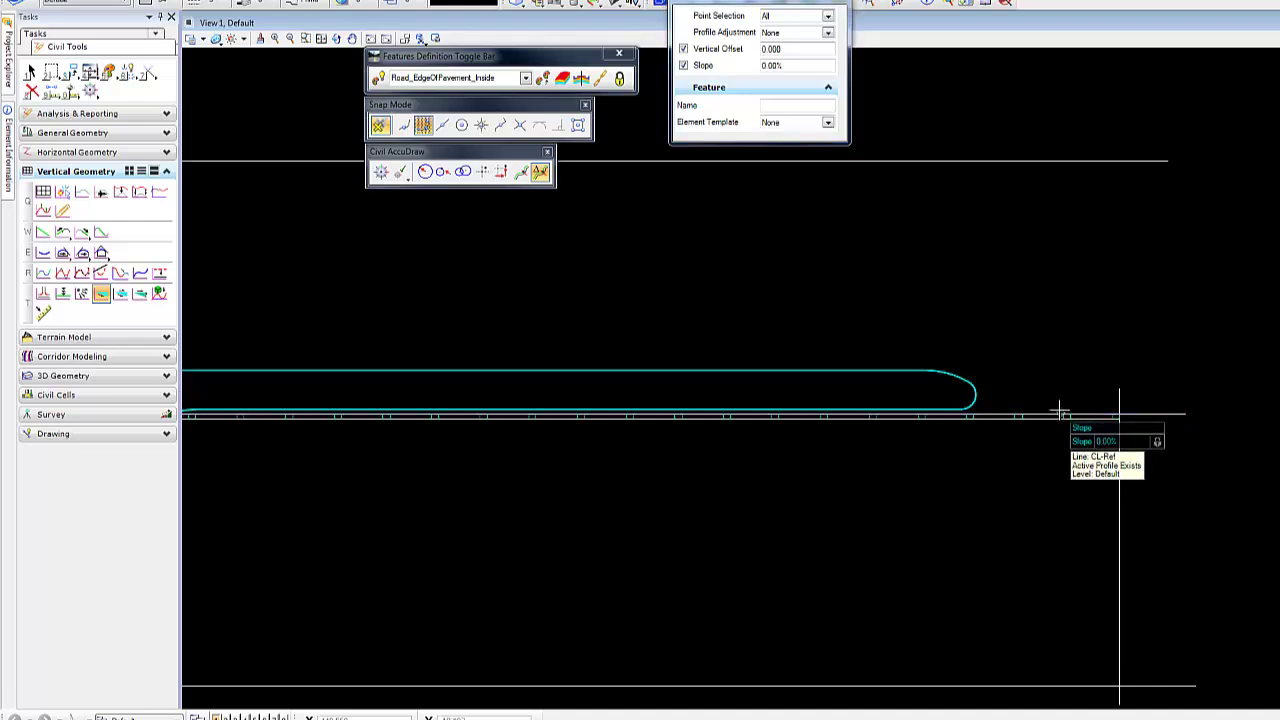
pyautogui.click(1041, 361)
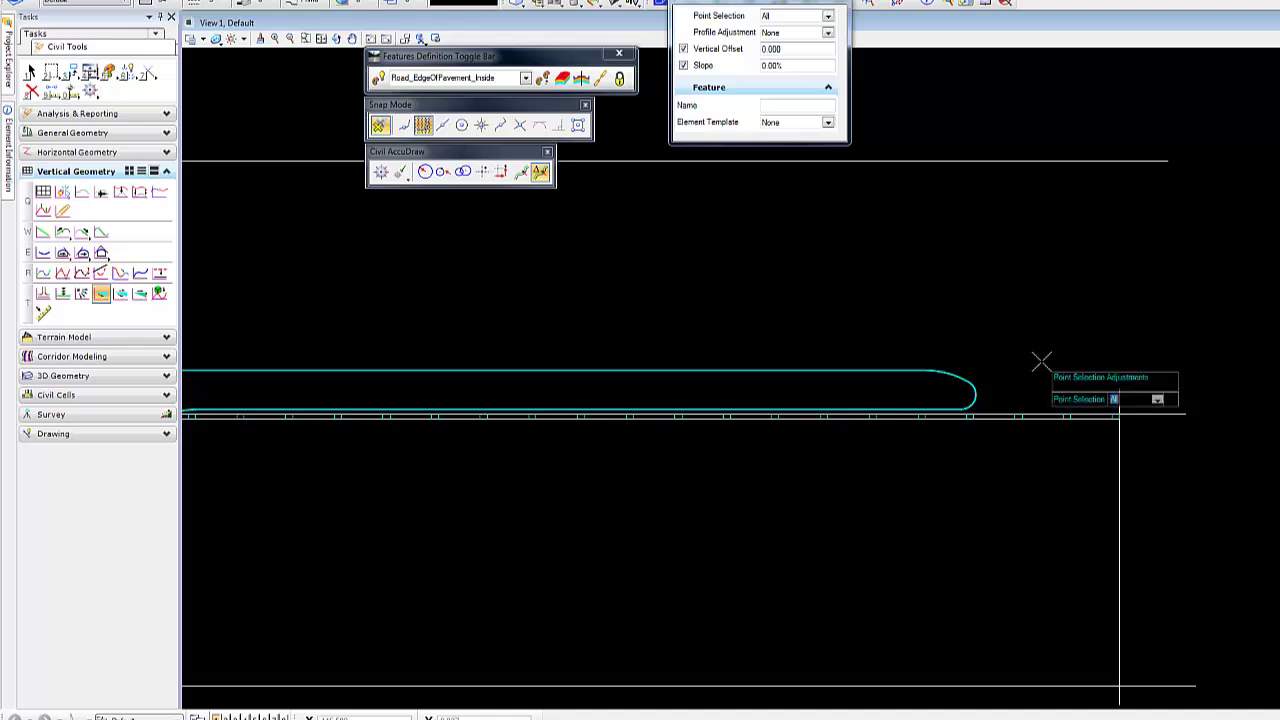
pyautogui.click(1041, 361)
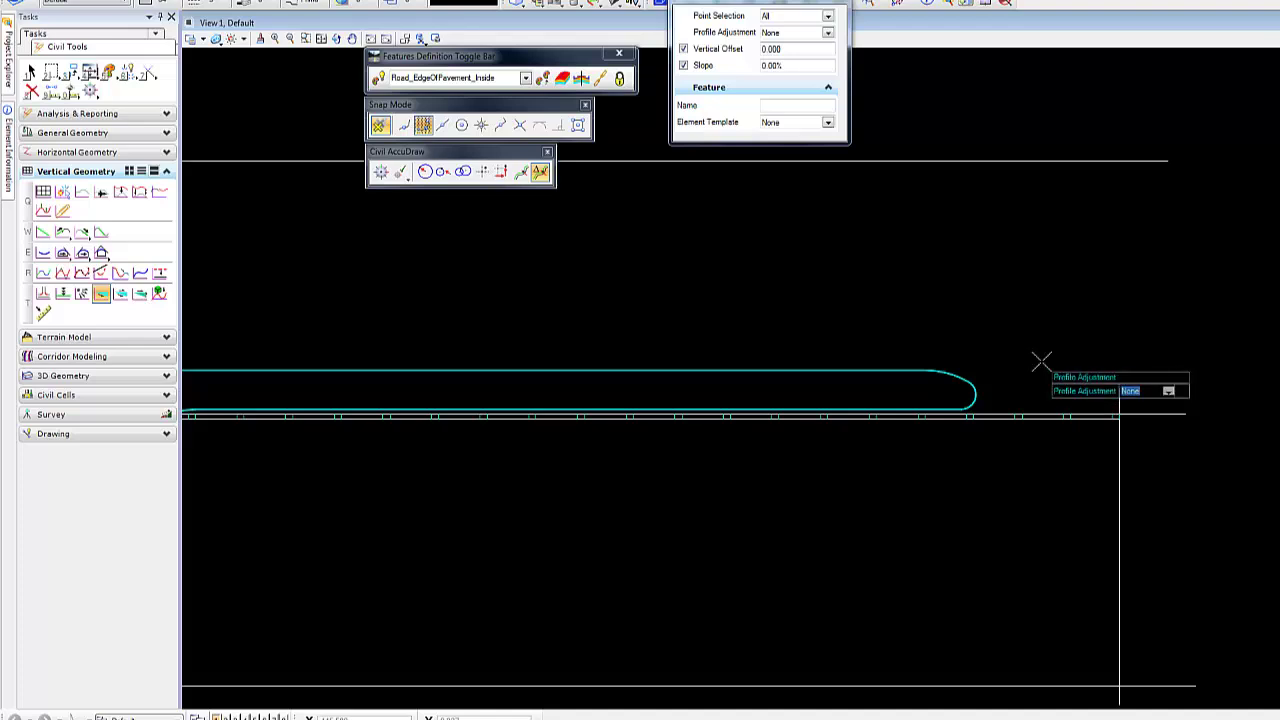
pyautogui.click(1041, 361)
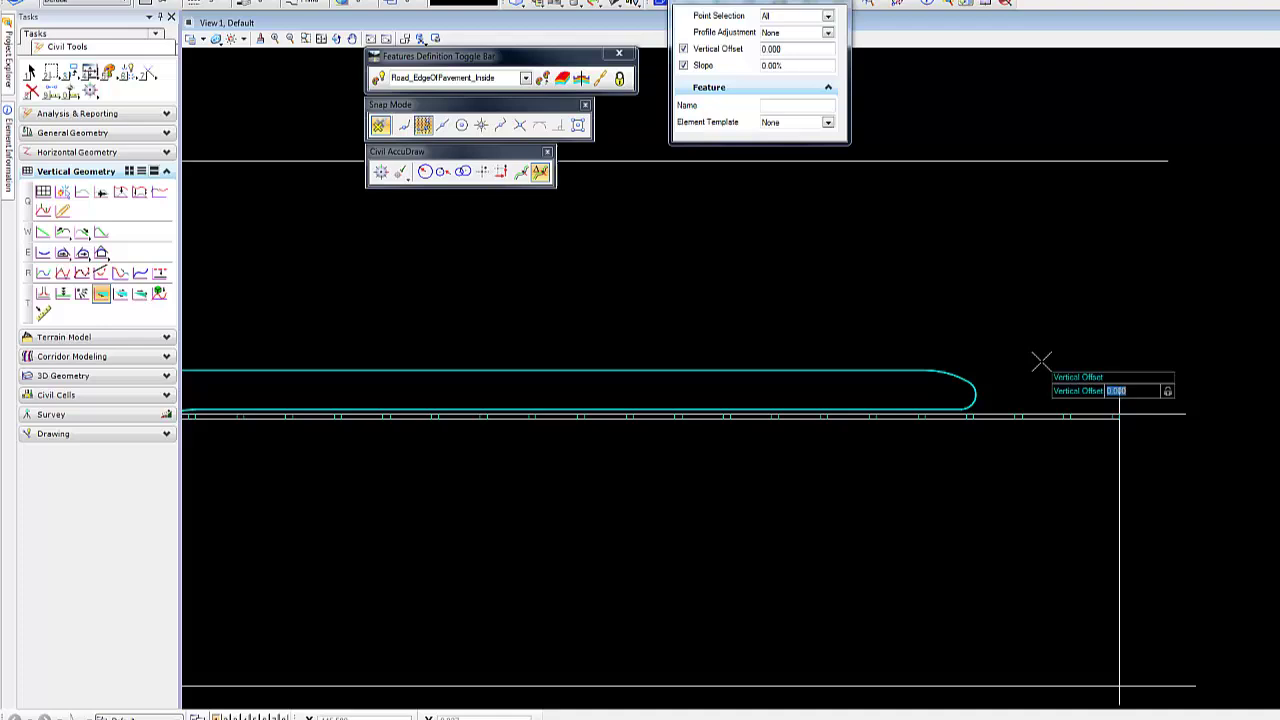
pyautogui.rightClick(1041, 360)
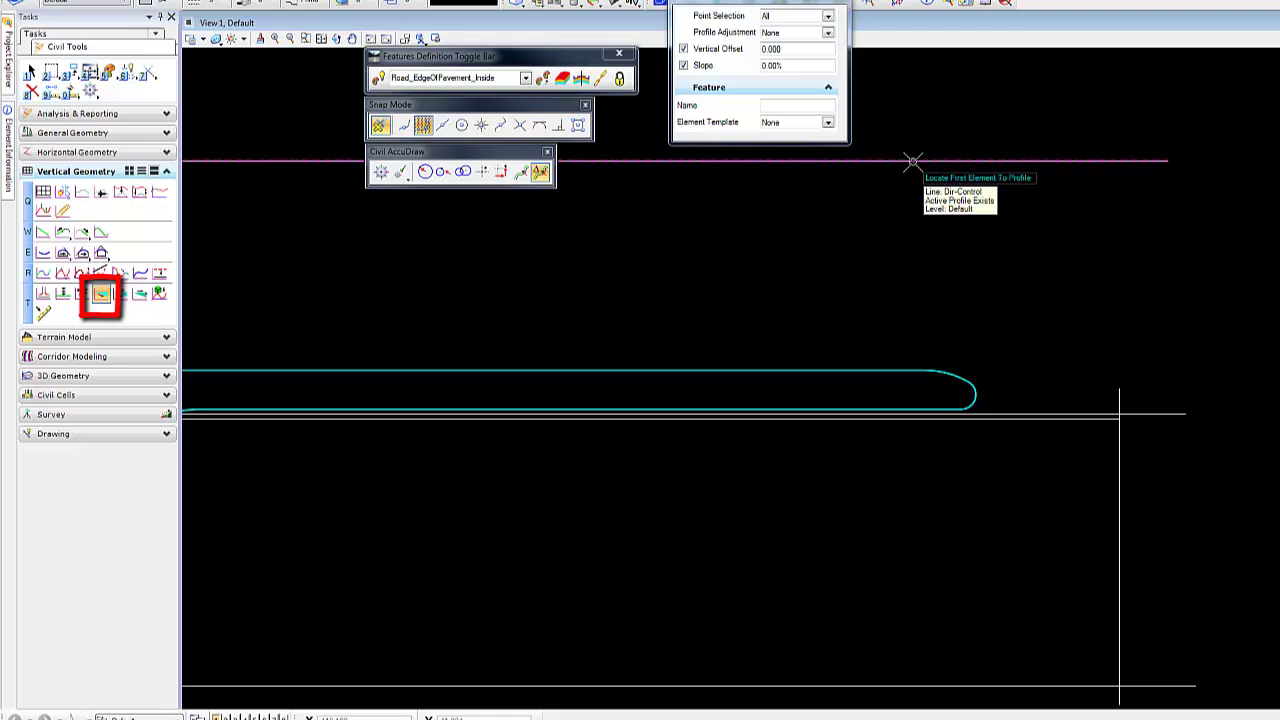
# Profile the upper EoPcontrol line from the upper edge-of-pavement reference with 0% slope, all points, no adjustment and zero vertical offset.
pyautogui.rightClick(912, 161)
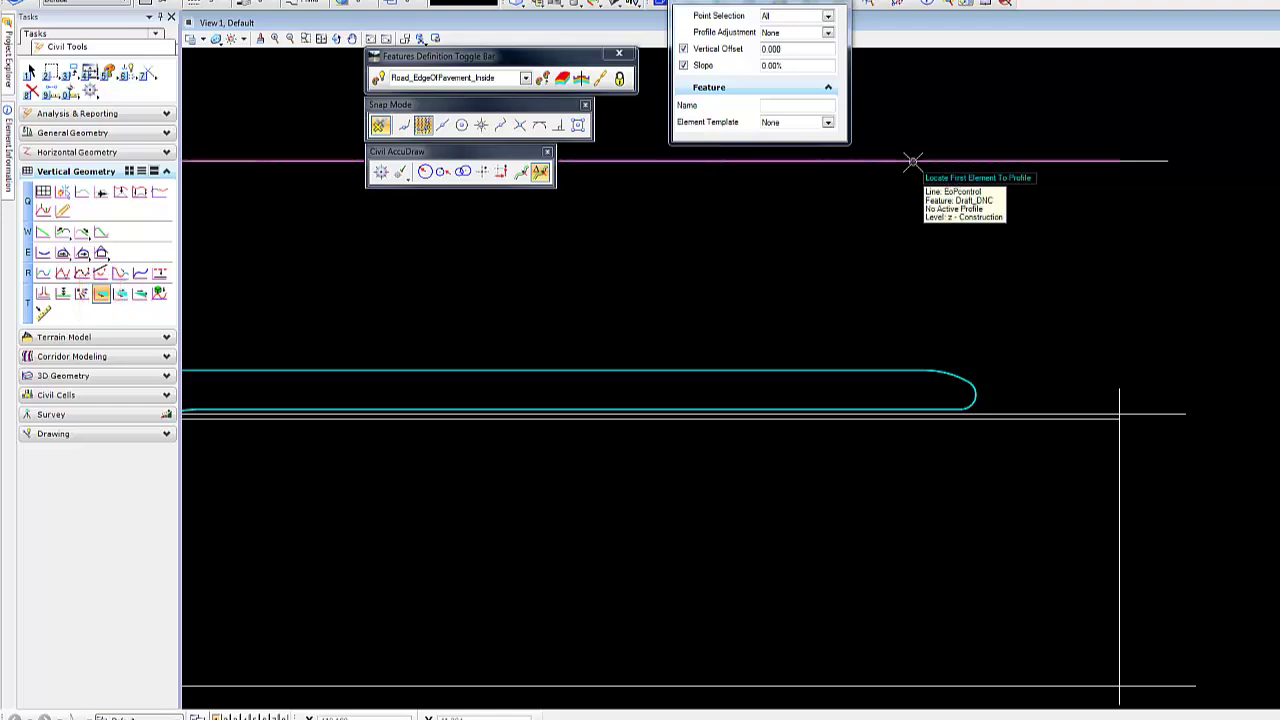
pyautogui.click(912, 161)
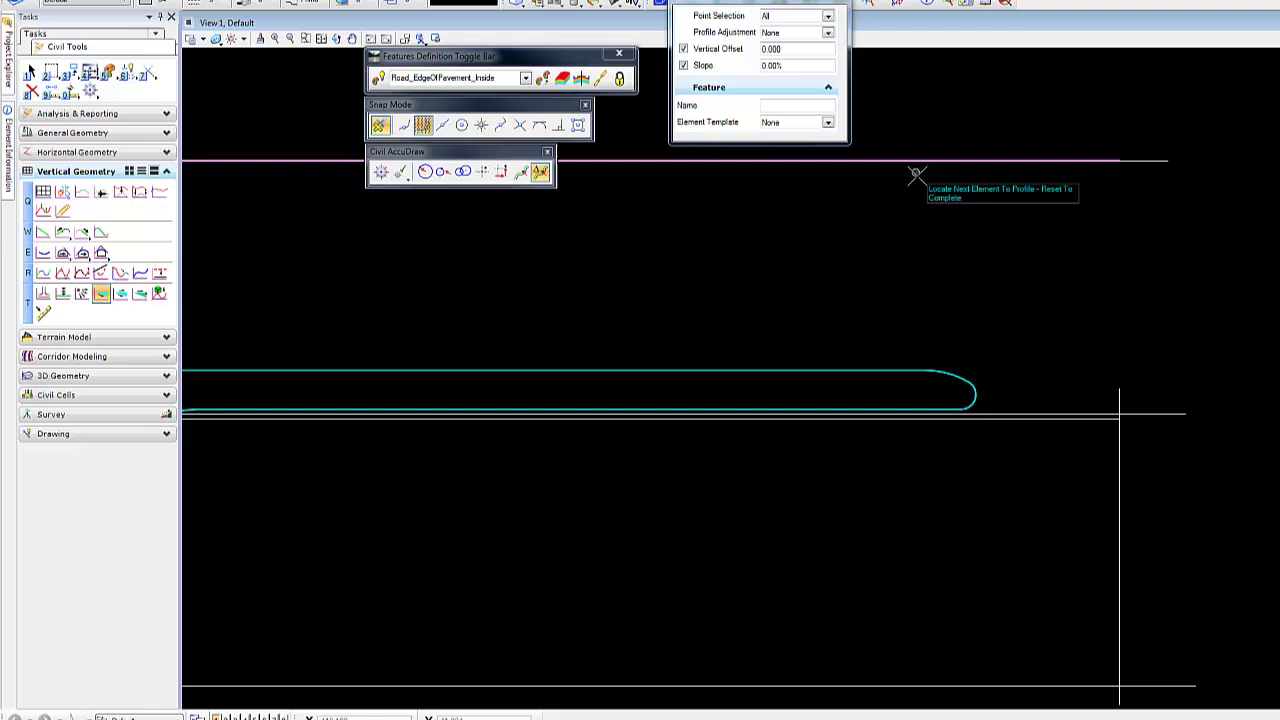
pyautogui.rightClick(1140, 195)
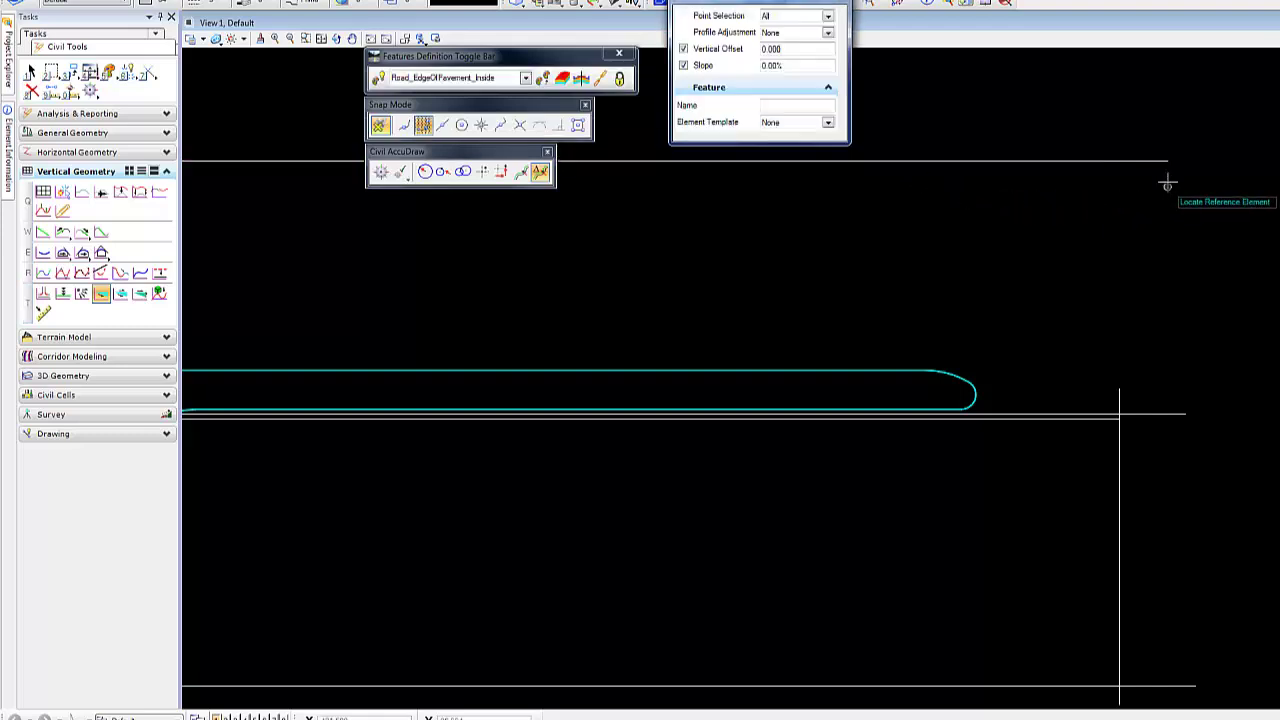
pyautogui.click(1166, 162)
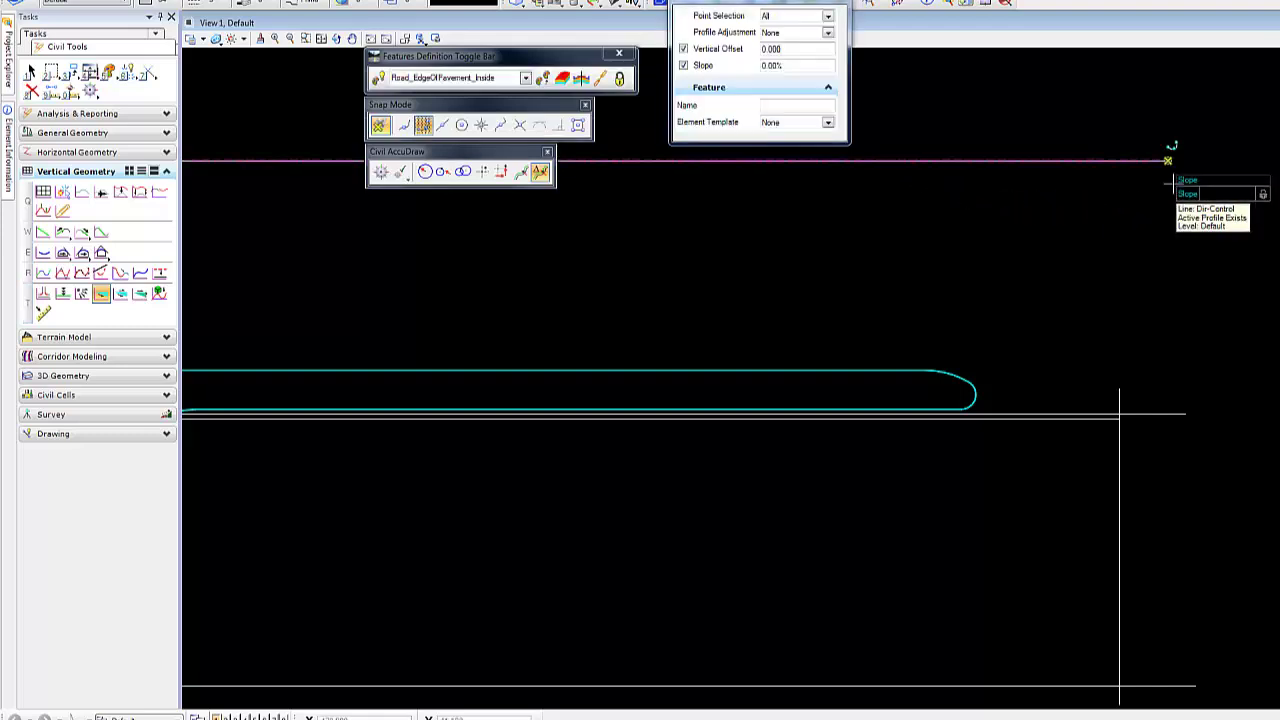
pyautogui.click(1175, 195)
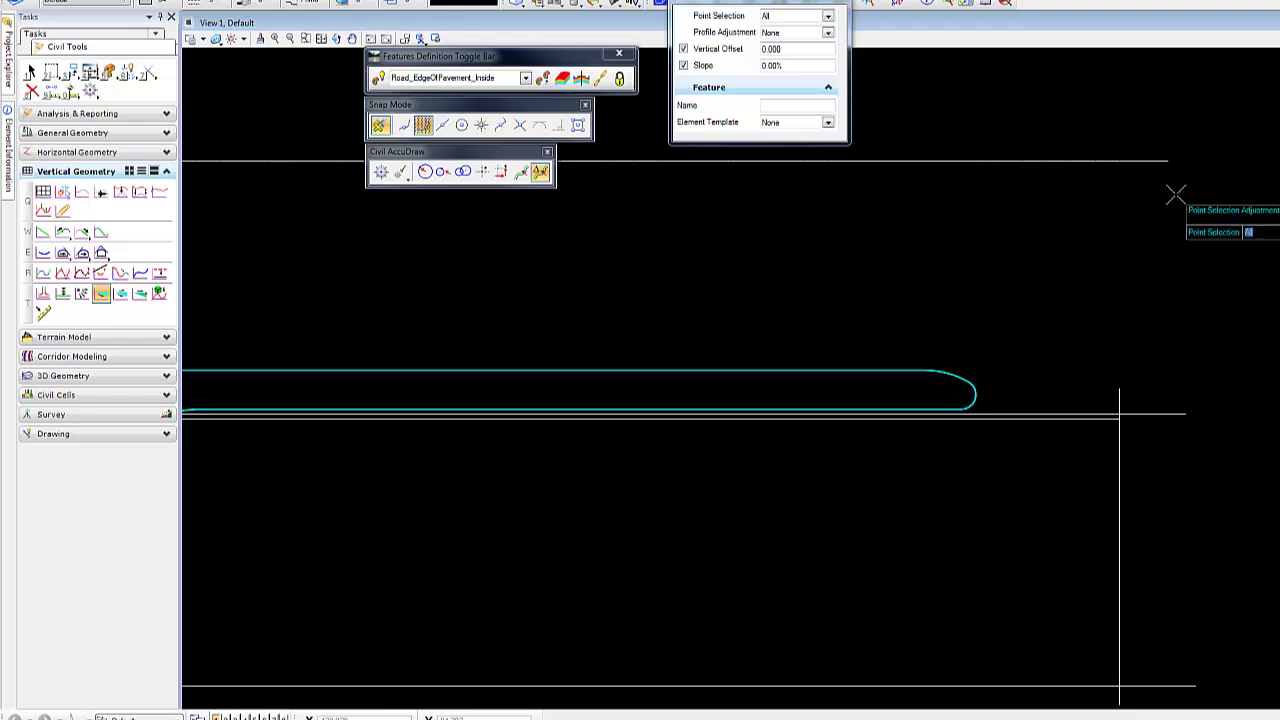
pyautogui.click(1175, 195)
pyautogui.click(1175, 195)
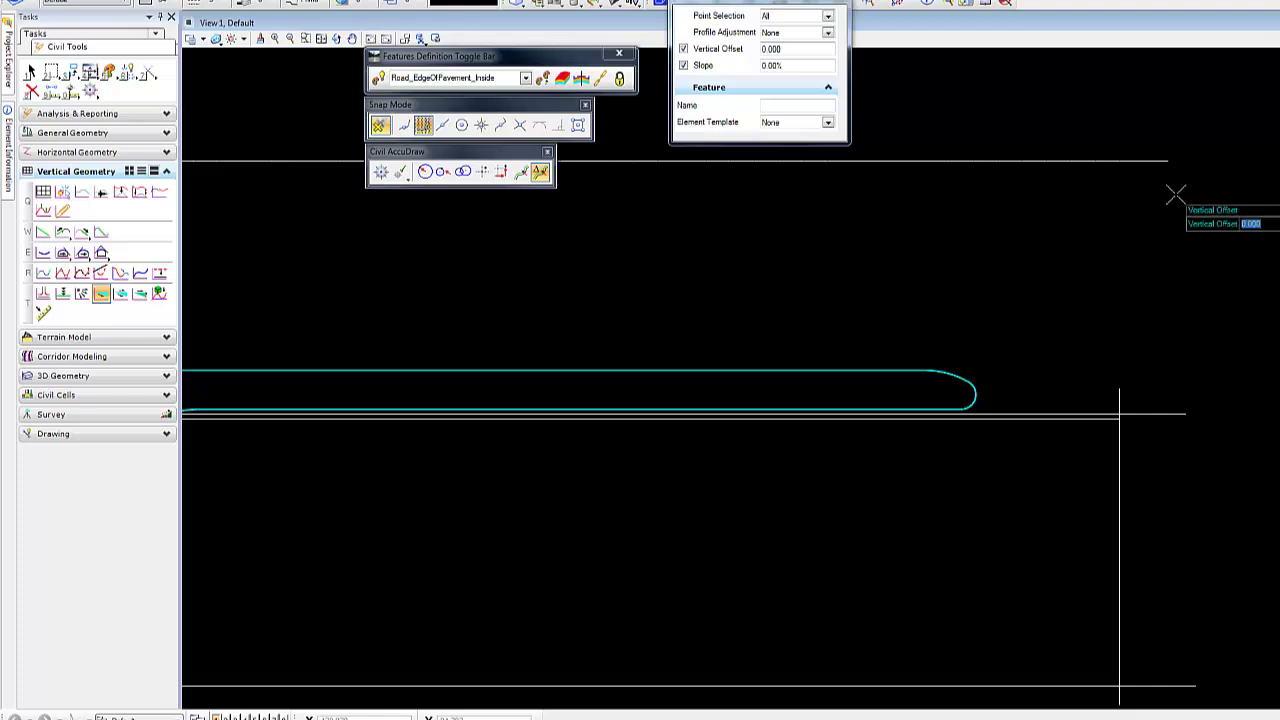
pyautogui.click(1175, 195)
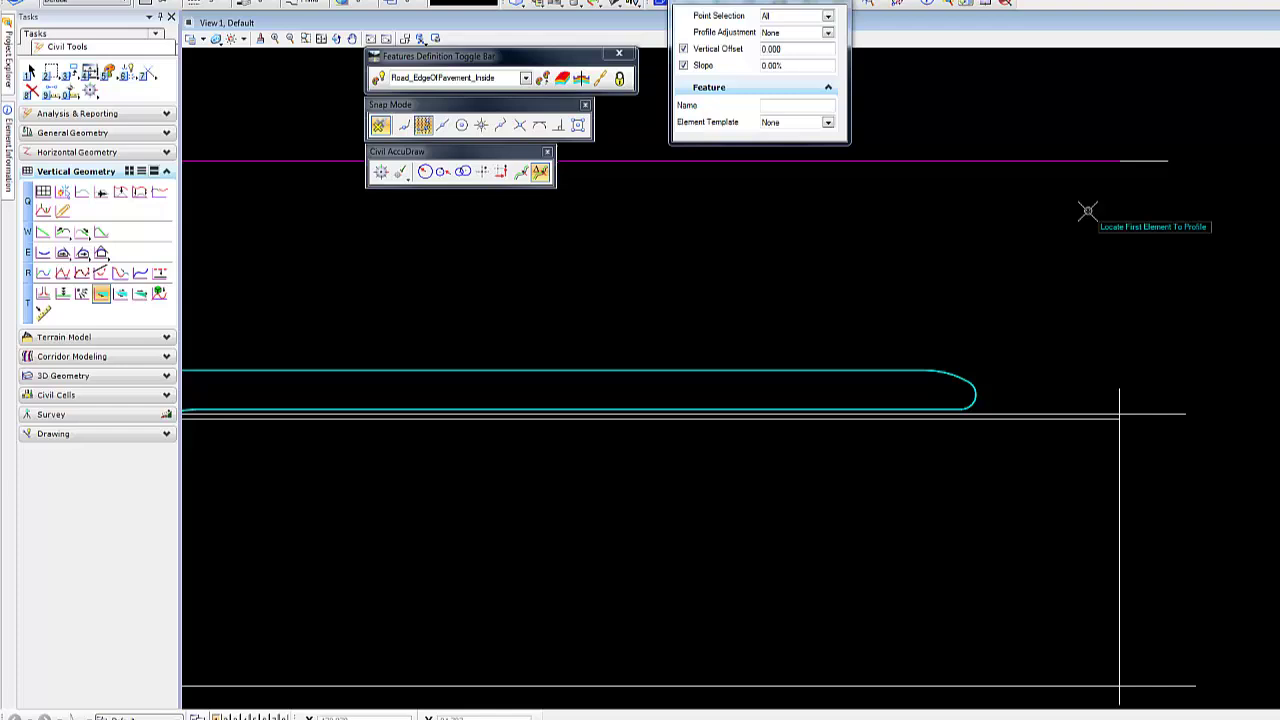
# Profile the lower EoPcontrol line from the lower edge-of-pavement reference with 0% slope, all points, no adjustment and zero vertical offset.
pyautogui.scroll(-1, 1093, 216)
pyautogui.scroll(-2, 1093, 216)
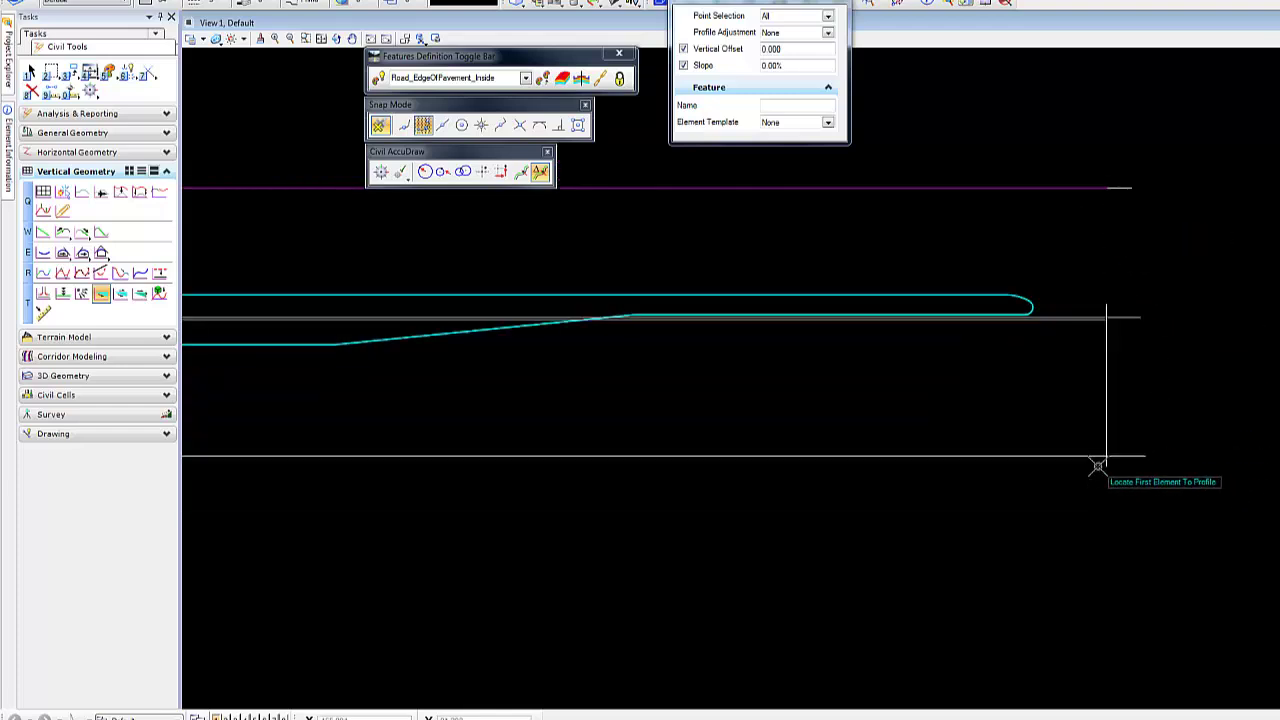
pyautogui.scroll(3, 1095, 465)
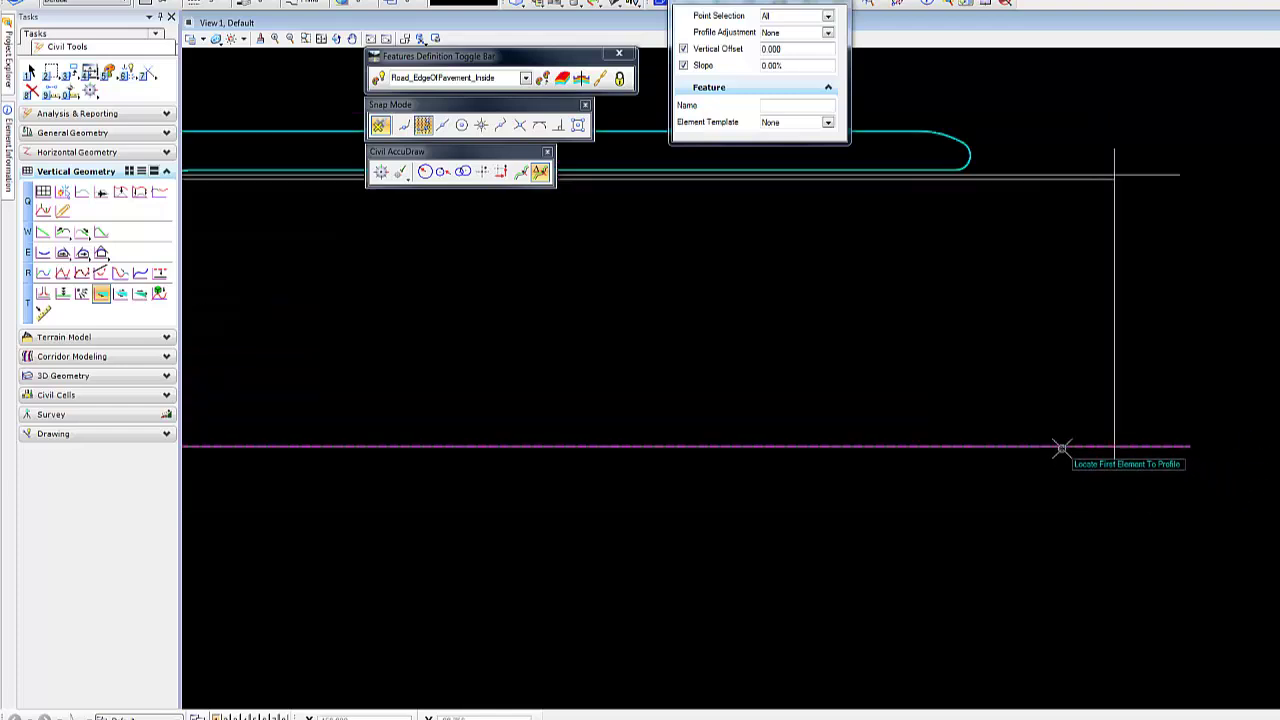
pyautogui.rightClick(1061, 448)
pyautogui.click(1061, 448)
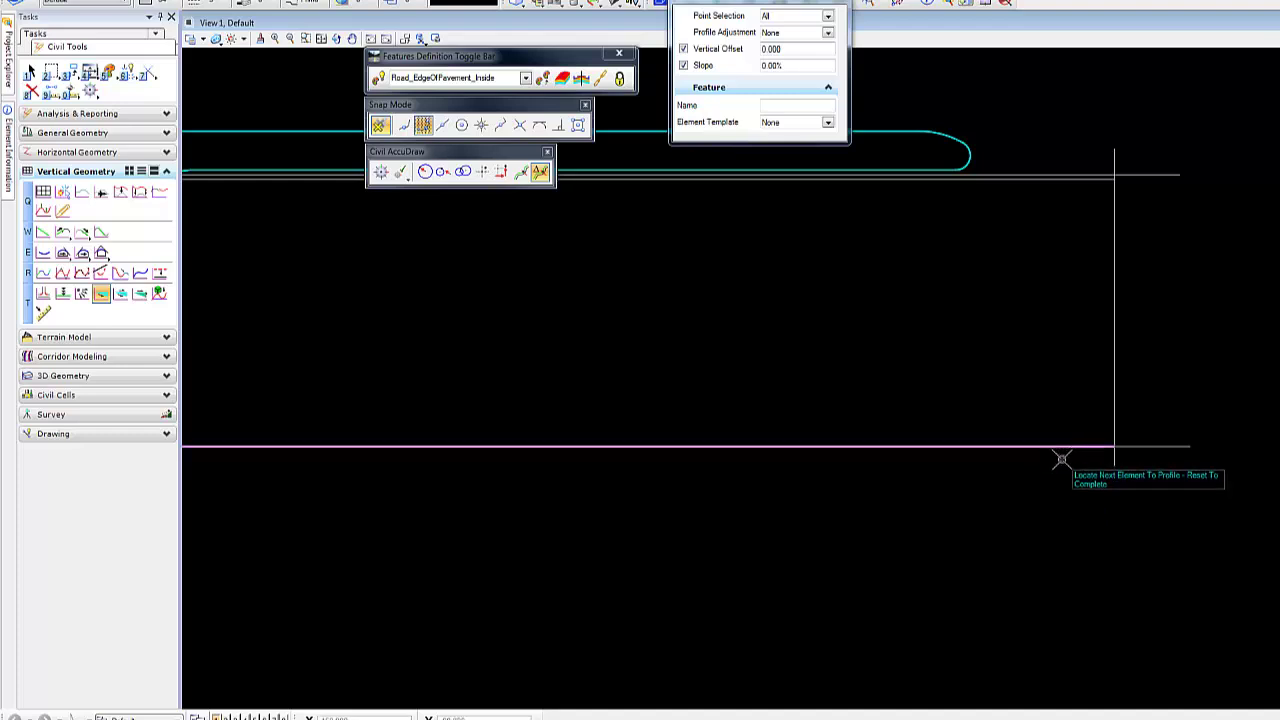
pyautogui.rightClick(1061, 448)
pyautogui.click(1157, 449)
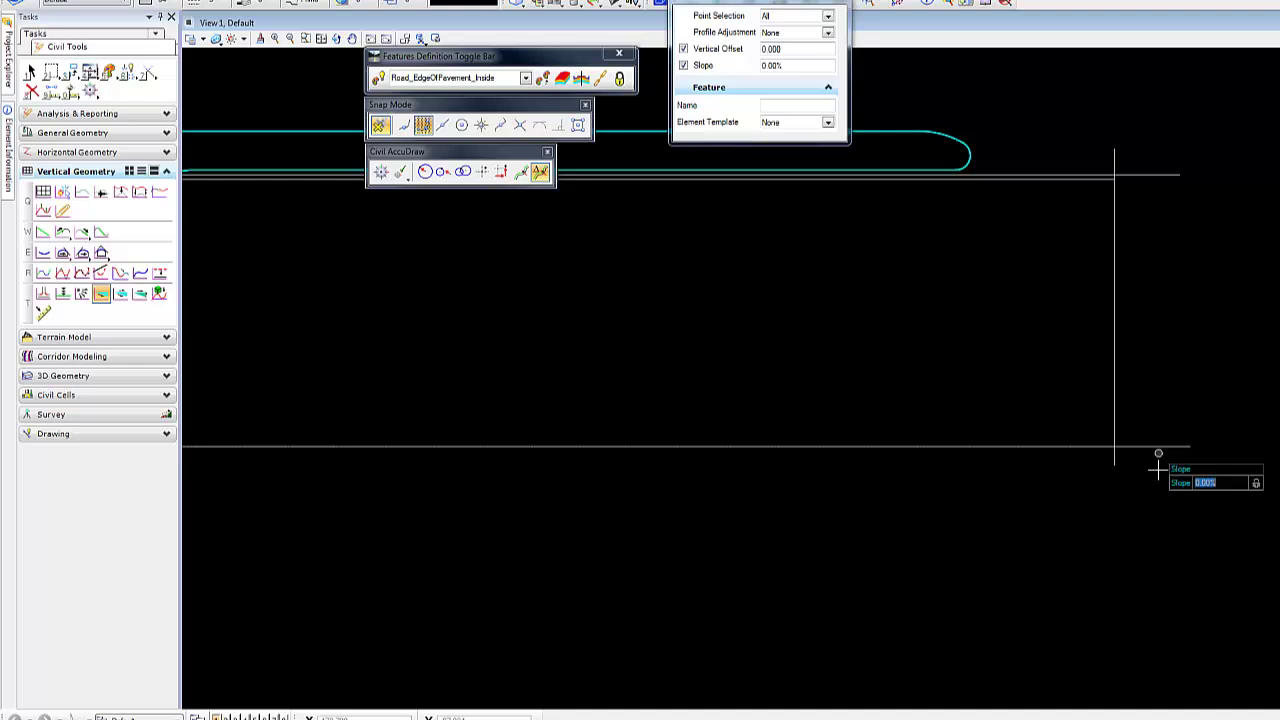
pyautogui.click(1151, 472)
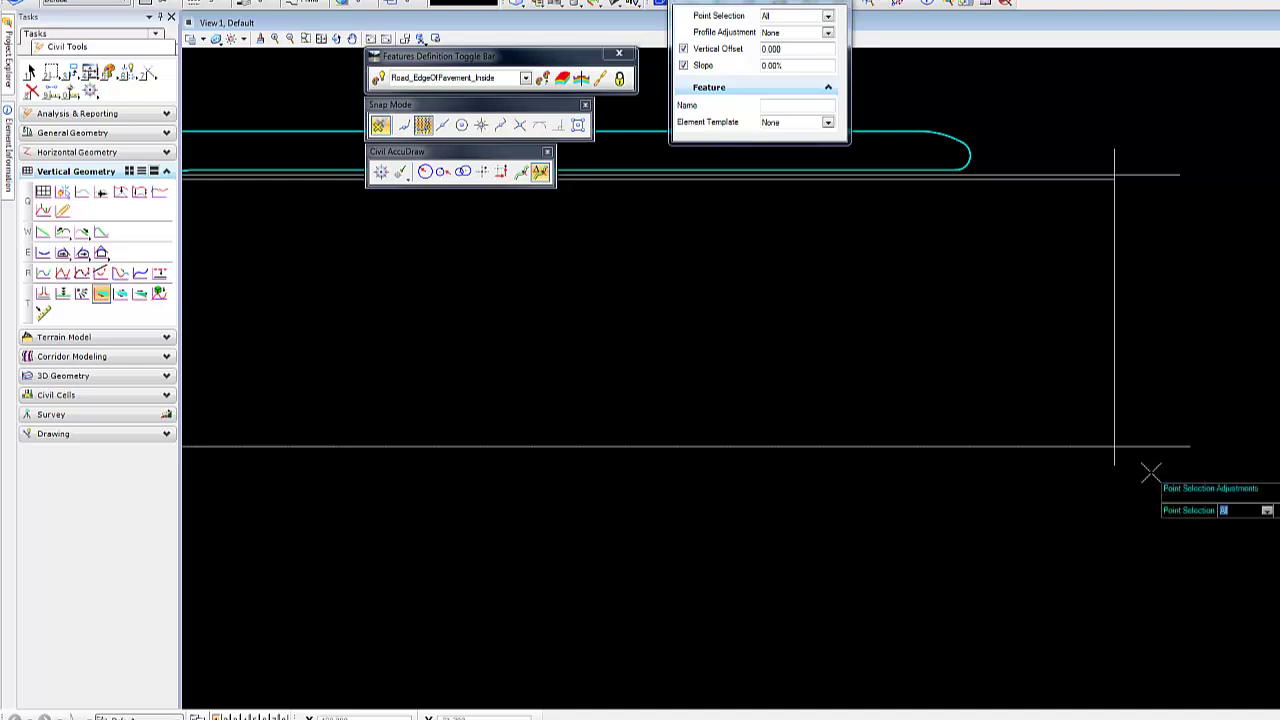
pyautogui.click(1151, 472)
pyautogui.click(1151, 472)
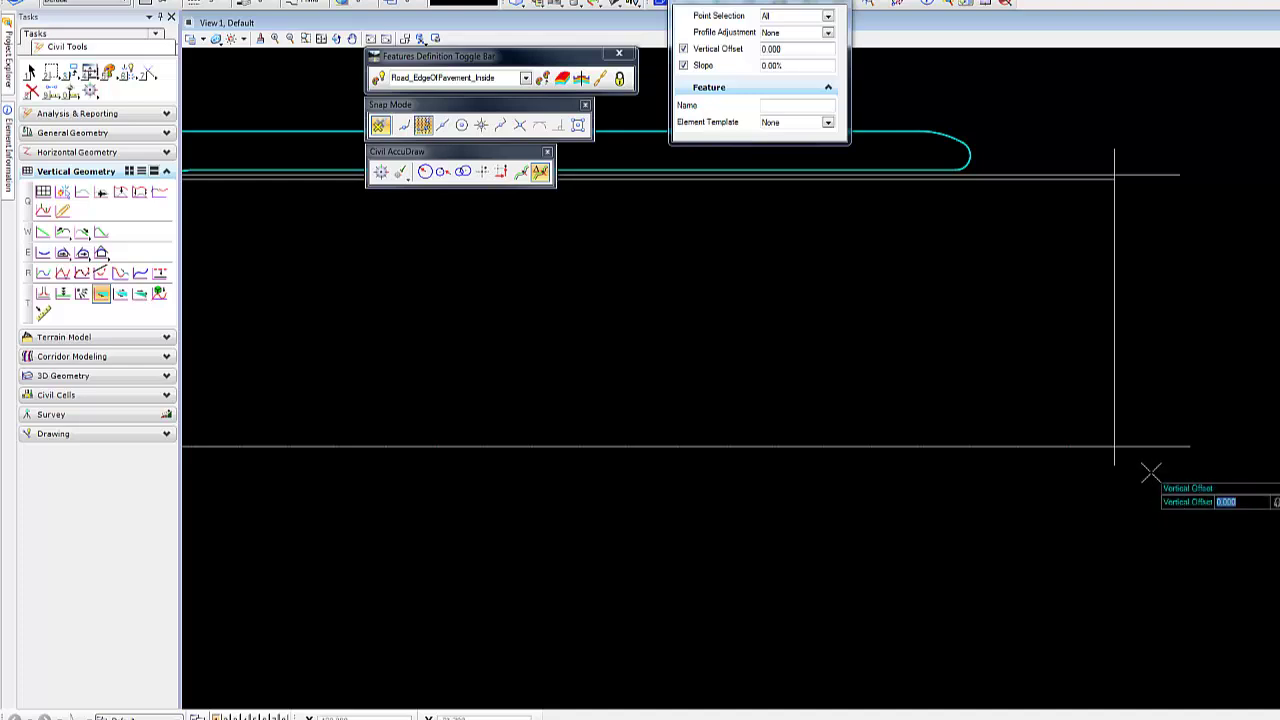
pyautogui.click(1151, 472)
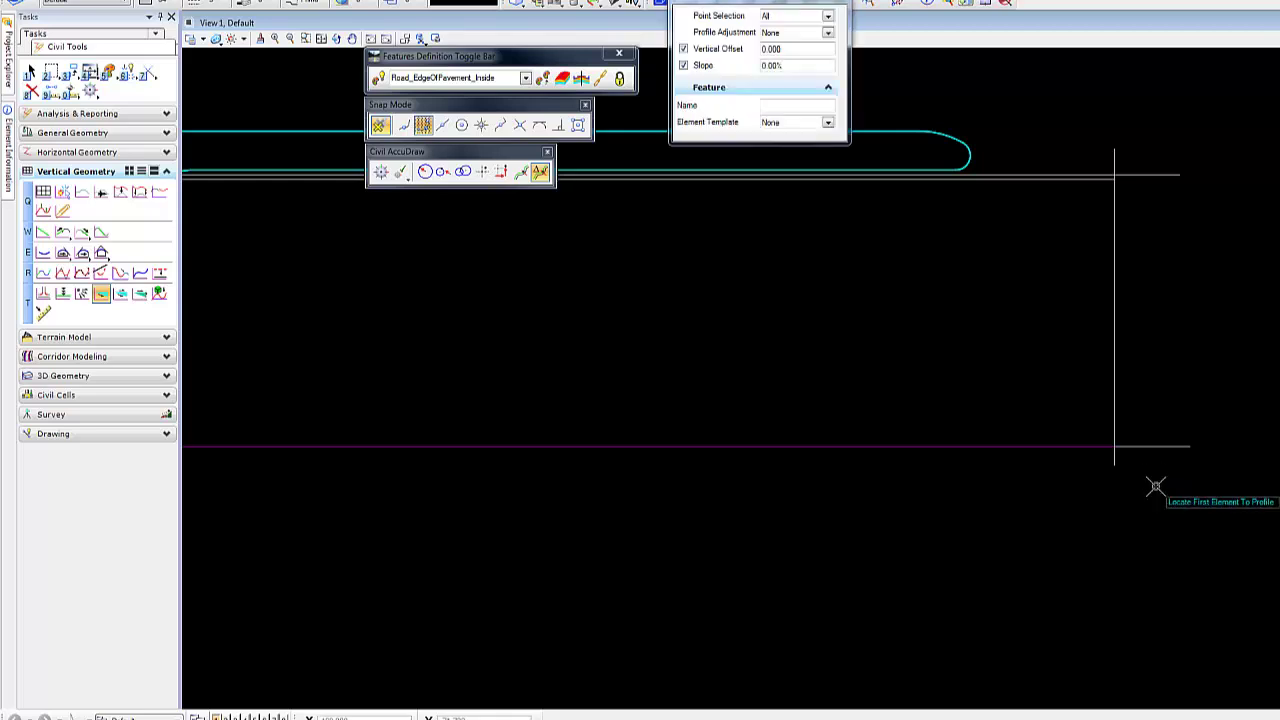
# Set up a Create From Elements terrain model with no feature definition and the name Construction.
pyautogui.scroll(-3, 1151, 477)
pyautogui.moveTo(851, 380); pyautogui.dragTo(1111, 374, button='middle')
pyautogui.scroll(-1, 1111, 374)
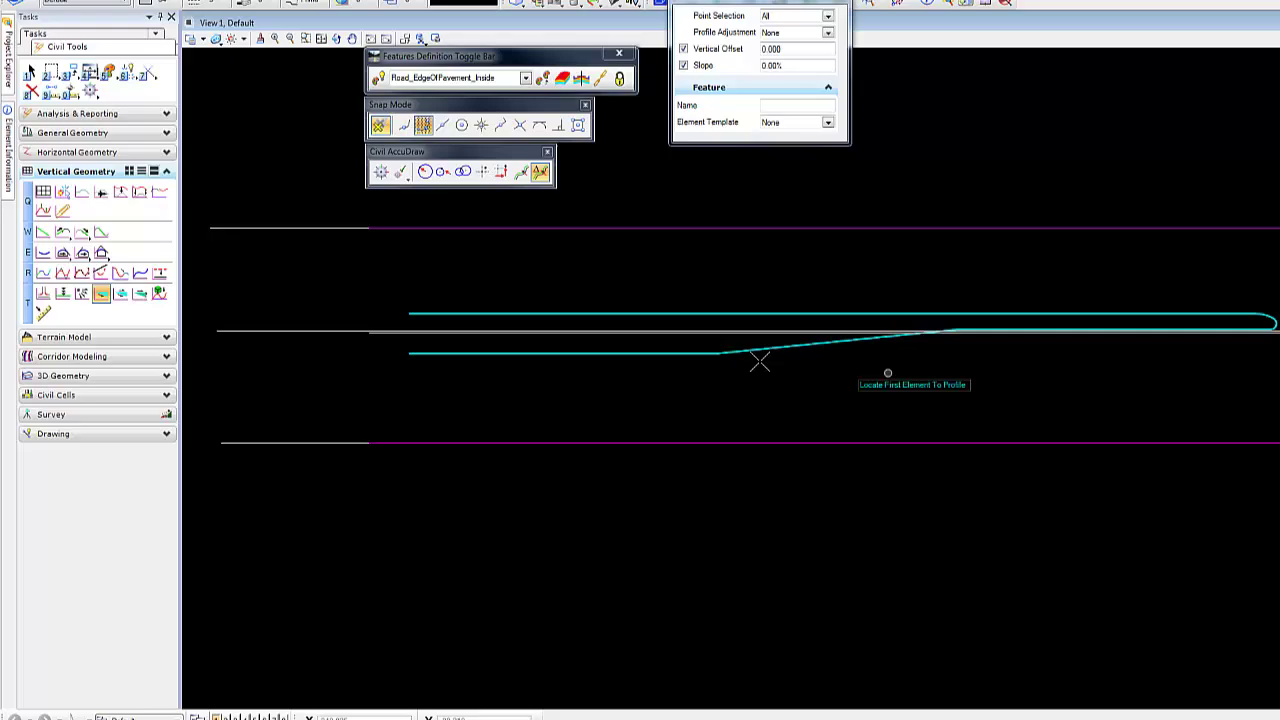
pyautogui.click(121, 340)
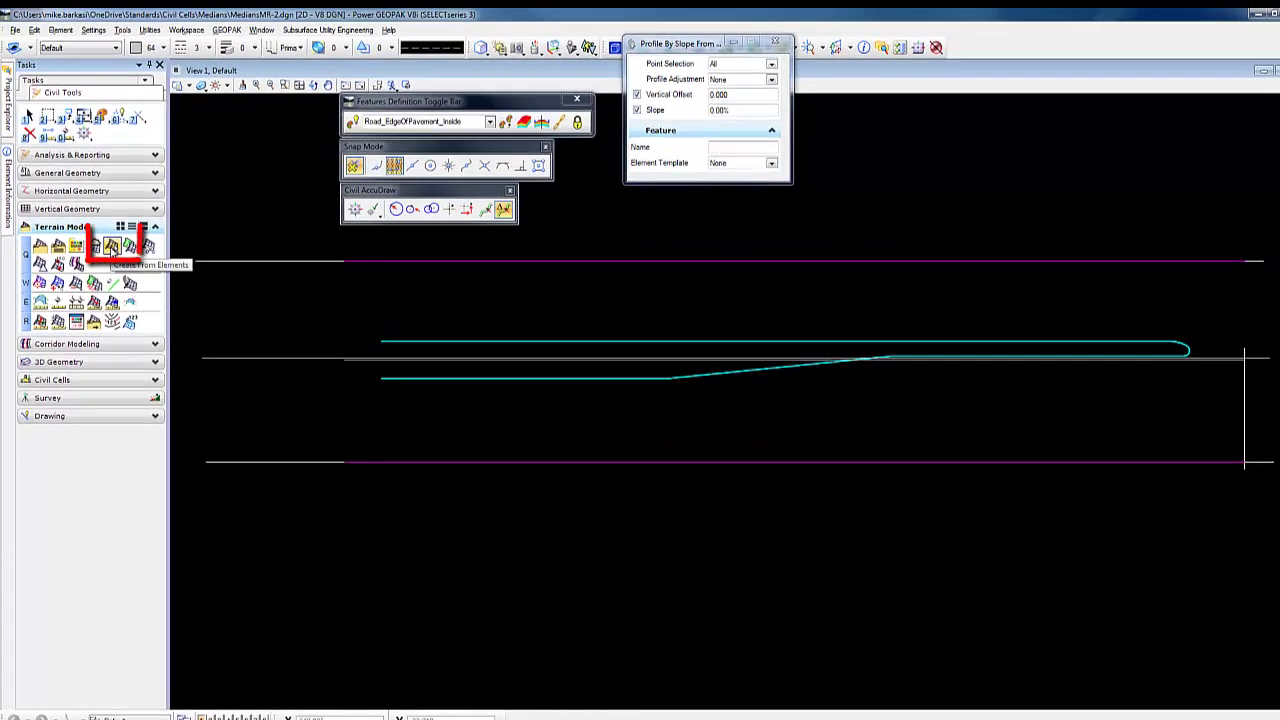
pyautogui.click(112, 250)
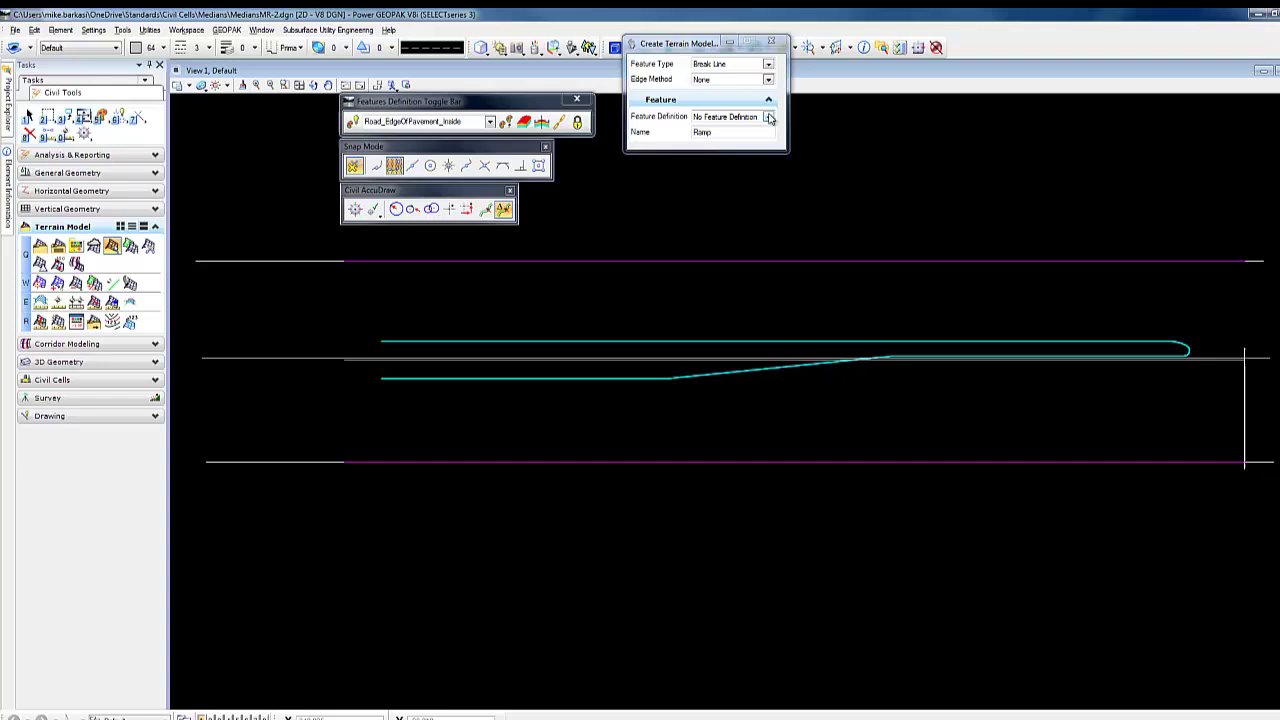
pyautogui.click(768, 117)
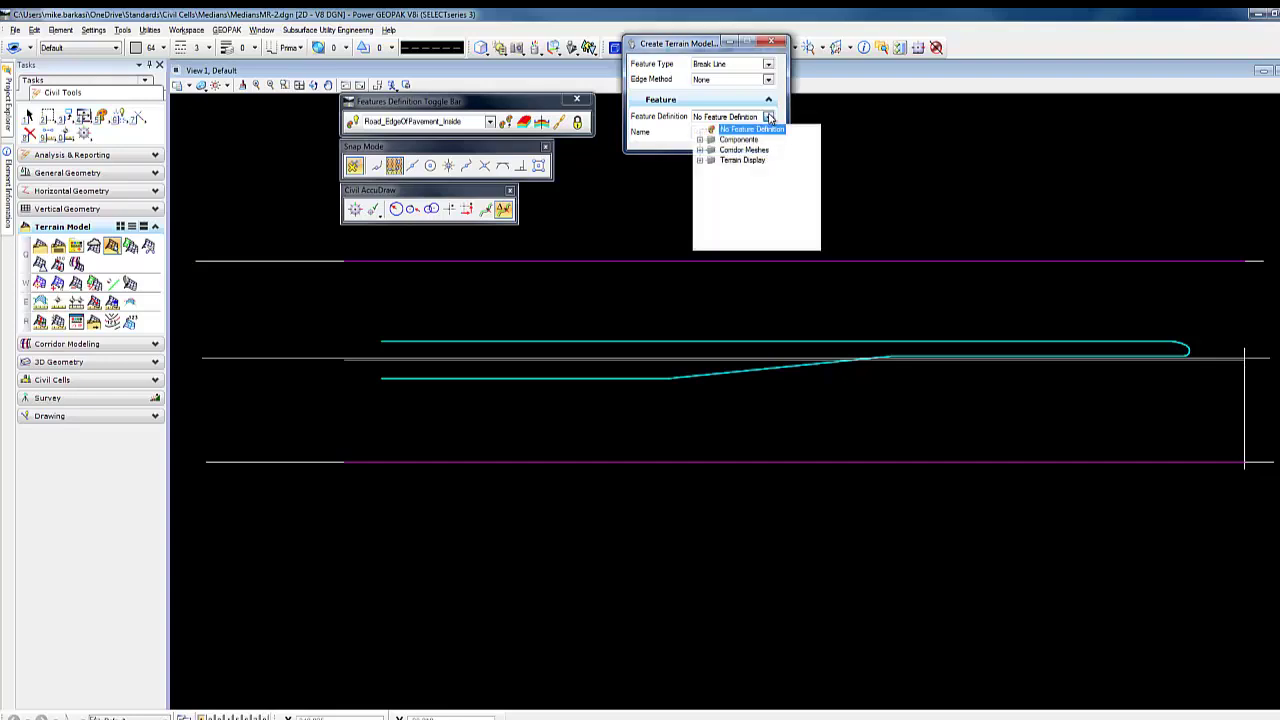
pyautogui.click(861, 82)
pyautogui.doubleClick(718, 133)
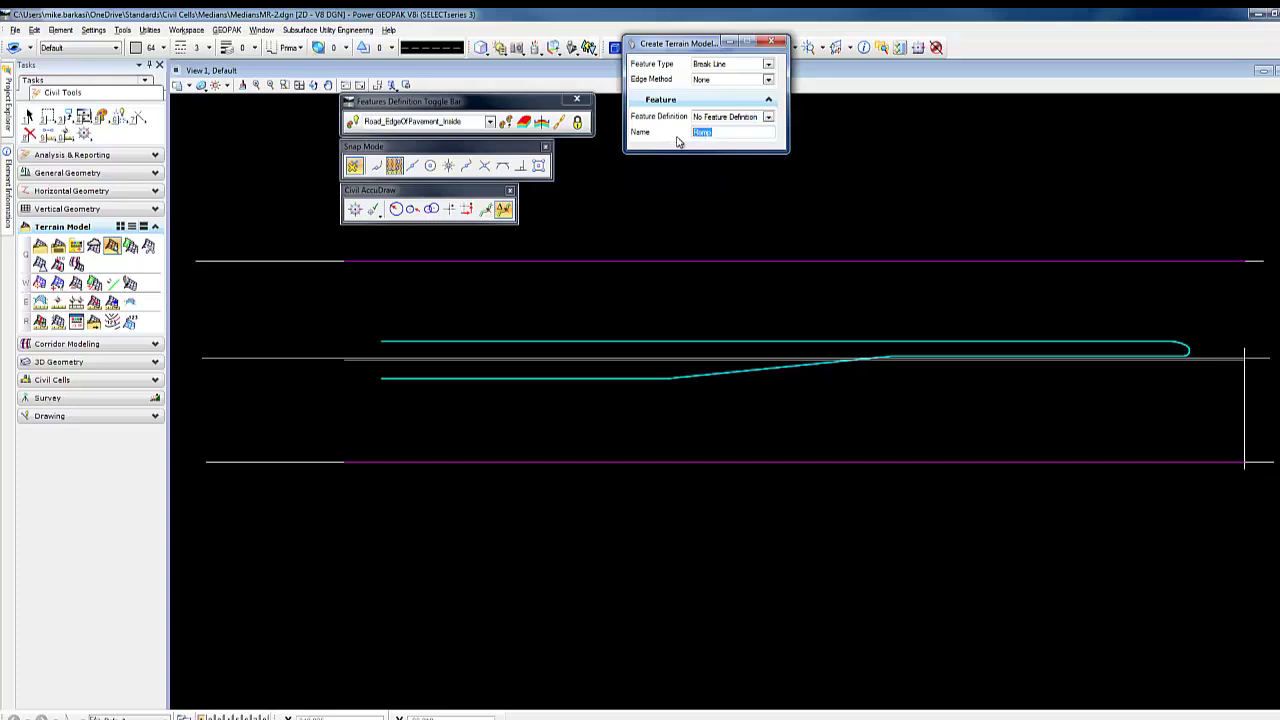
pyautogui.write('Construction')
pyautogui.press('Tab')
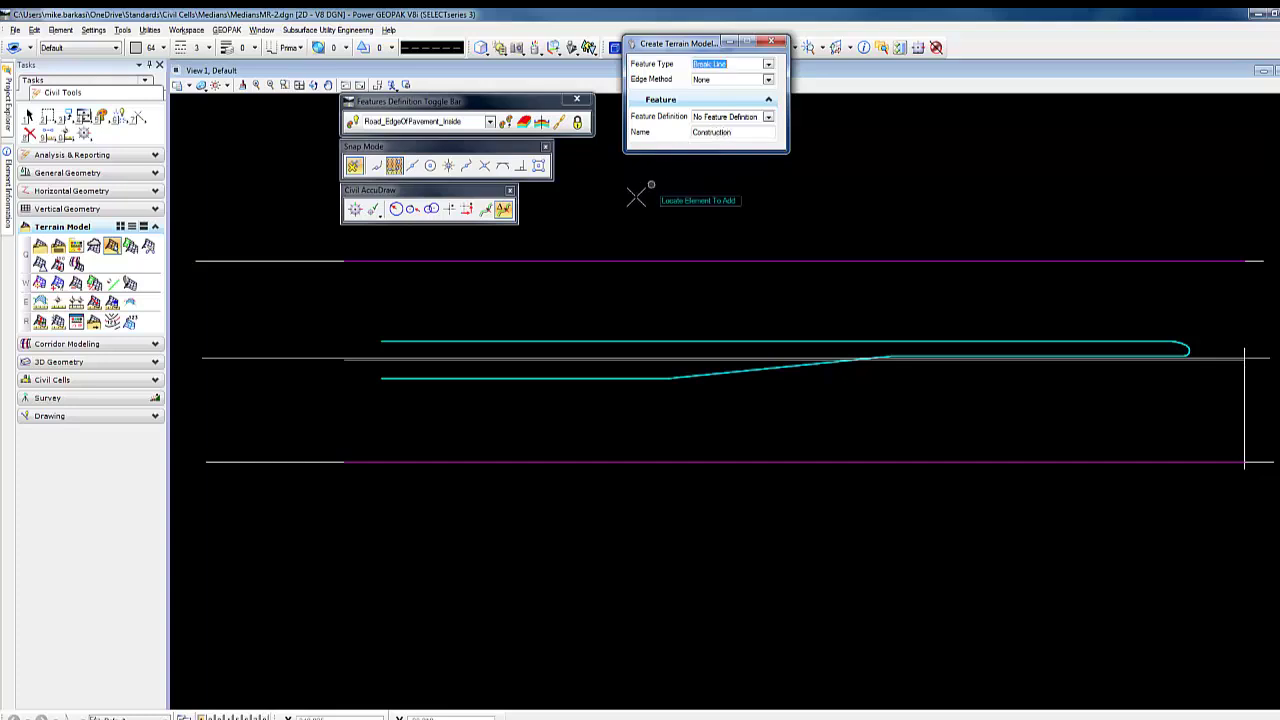
# Create the terrain model from the upper, middle and lower control lines as break lines with edge method None, setting the active line style to 0.
pyautogui.click(573, 262)
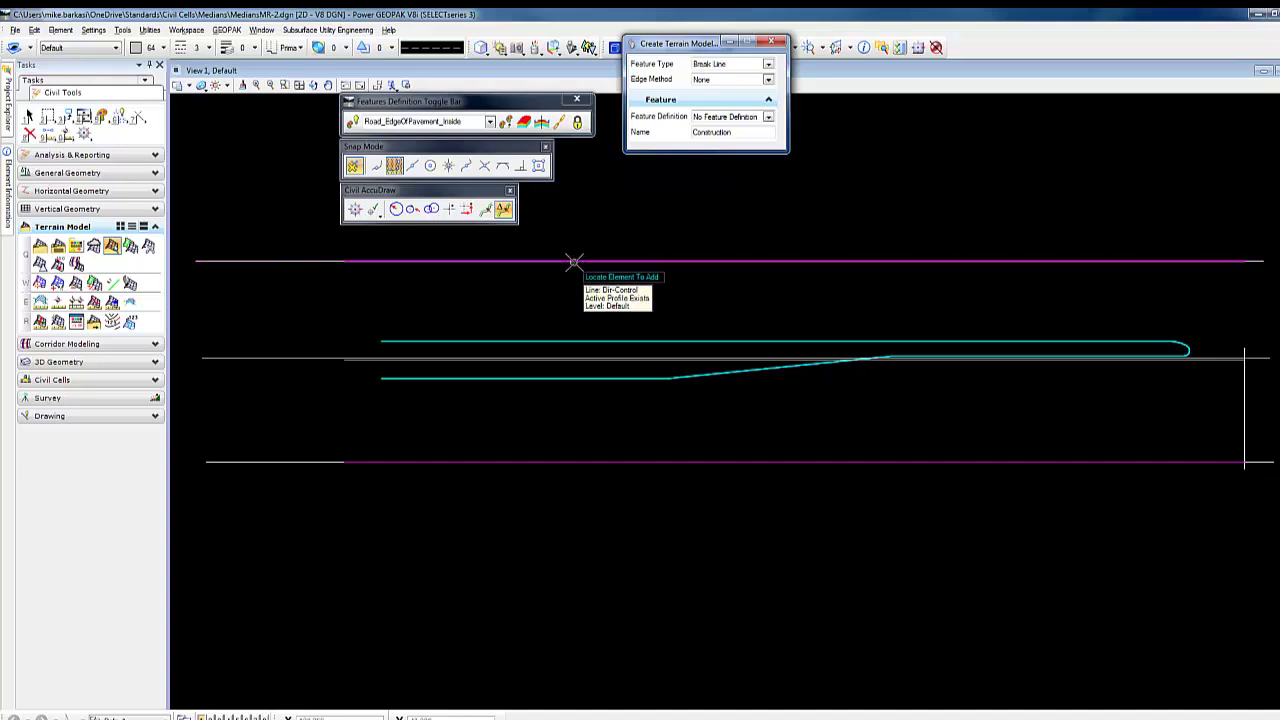
pyautogui.click(573, 262)
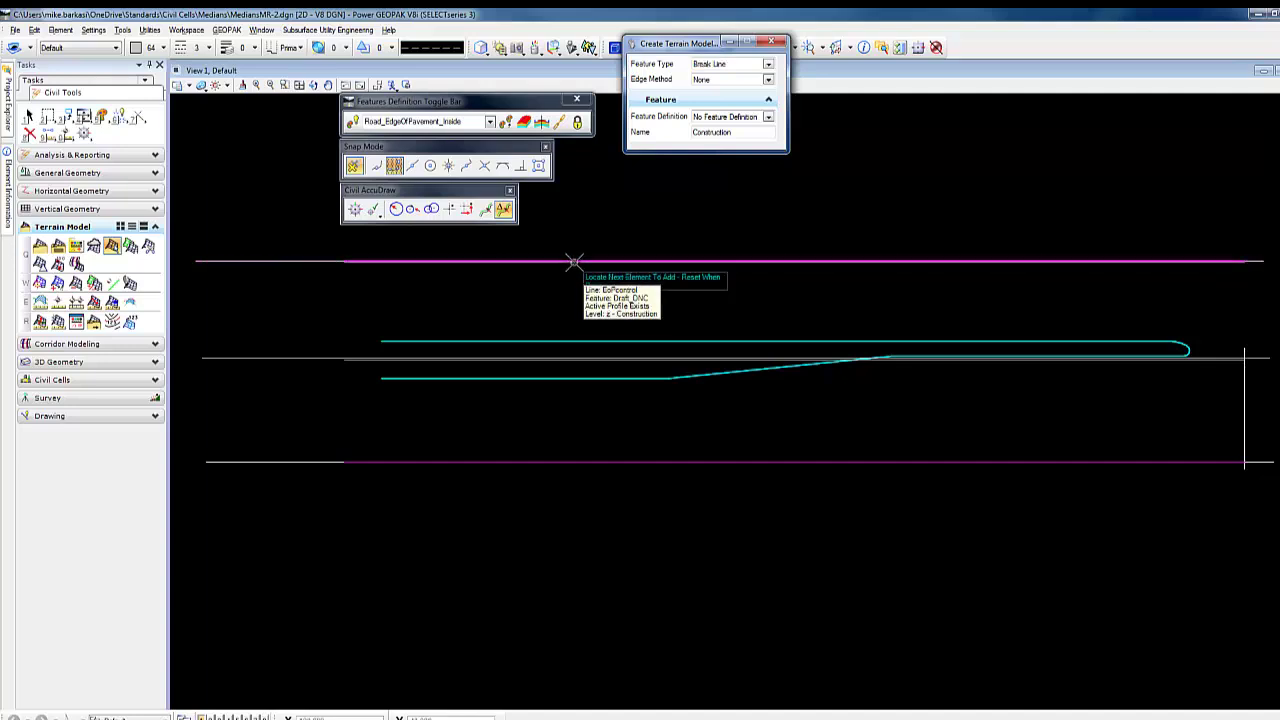
pyautogui.click(456, 360)
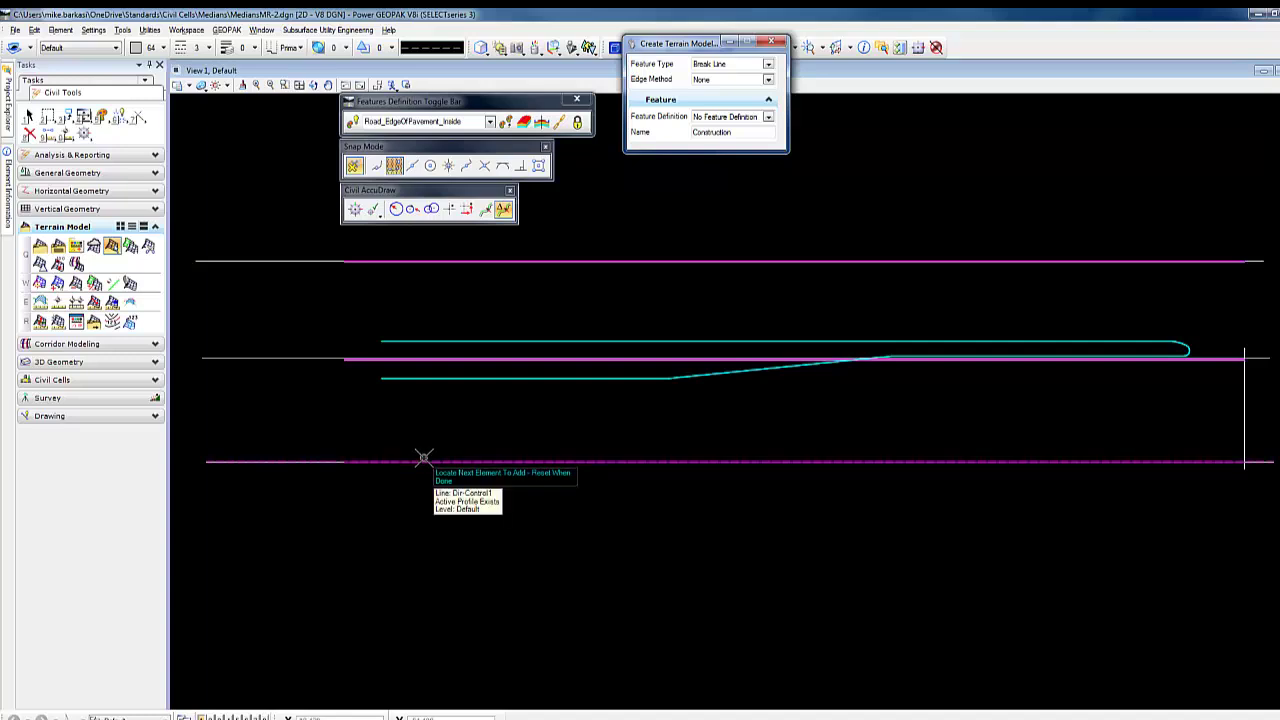
pyautogui.click(423, 457)
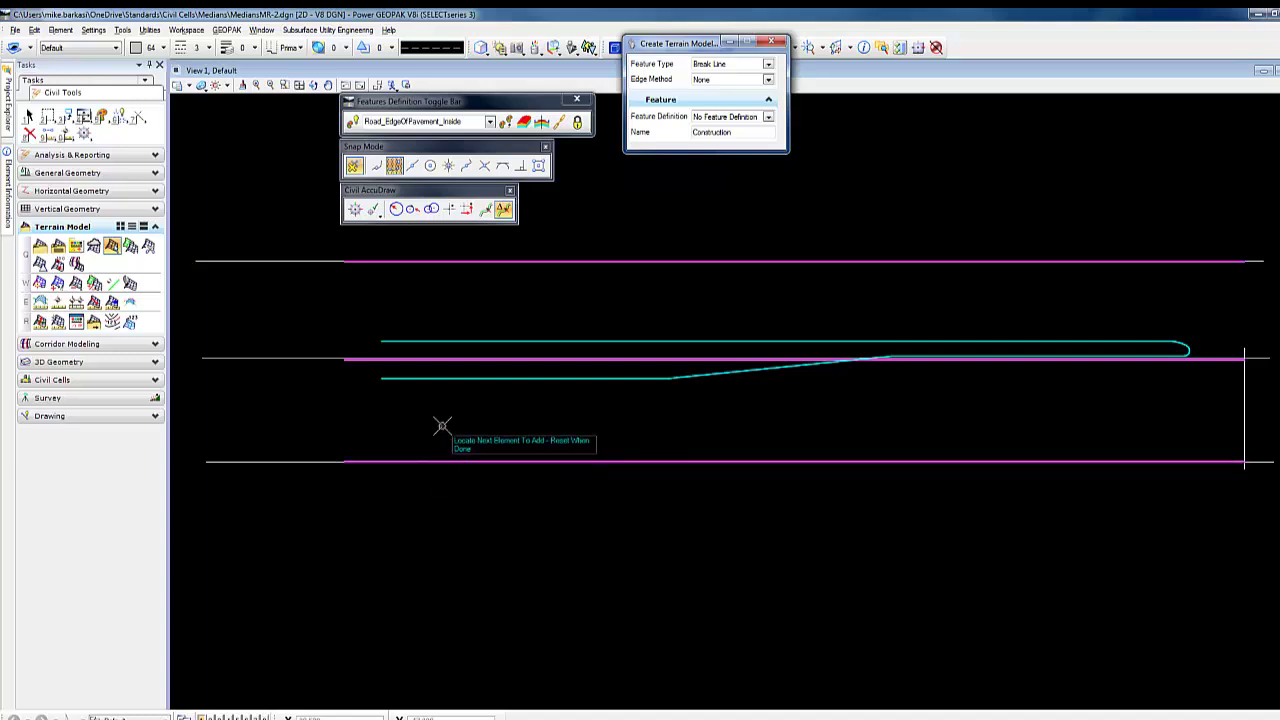
pyautogui.rightClick(441, 425)
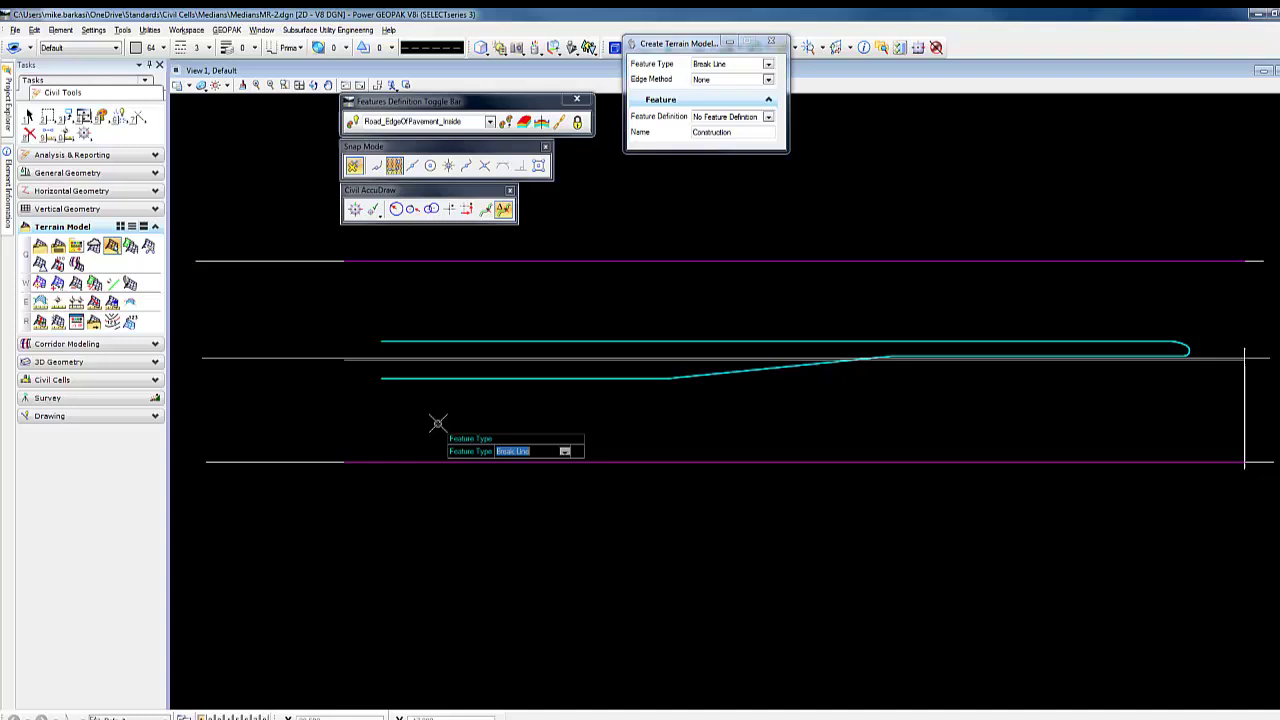
pyautogui.click(437, 423)
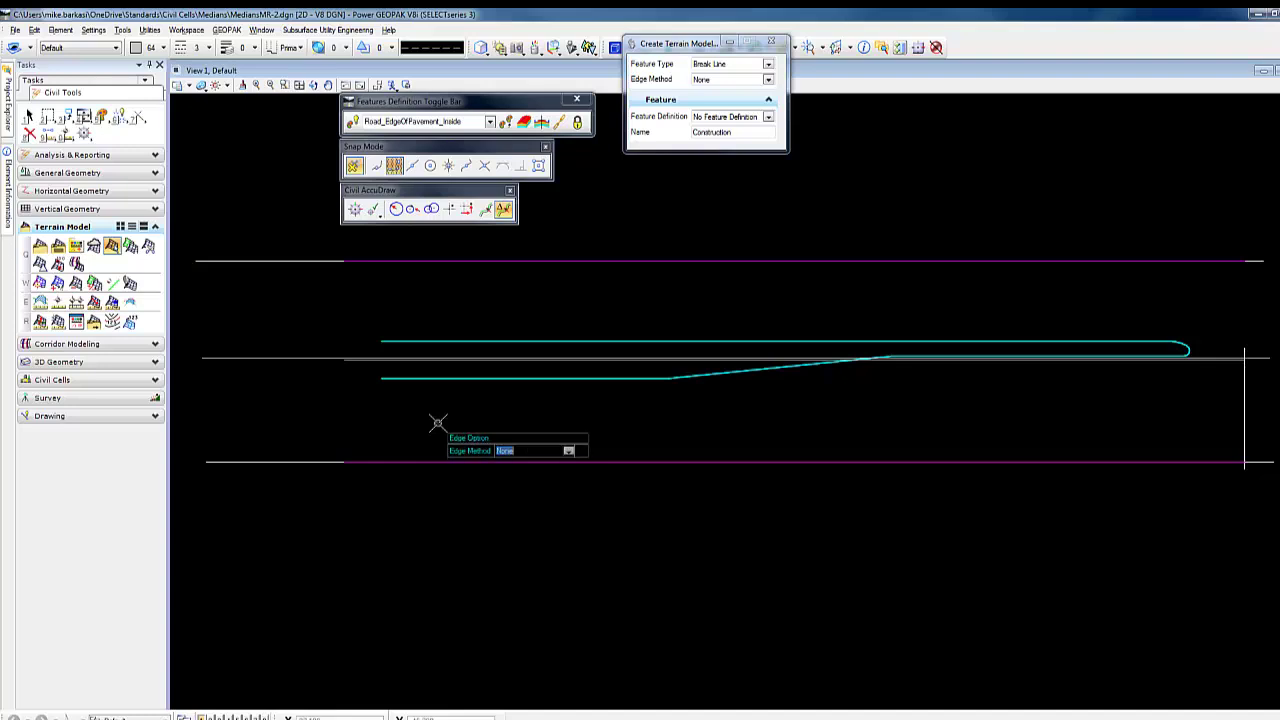
pyautogui.click(198, 48)
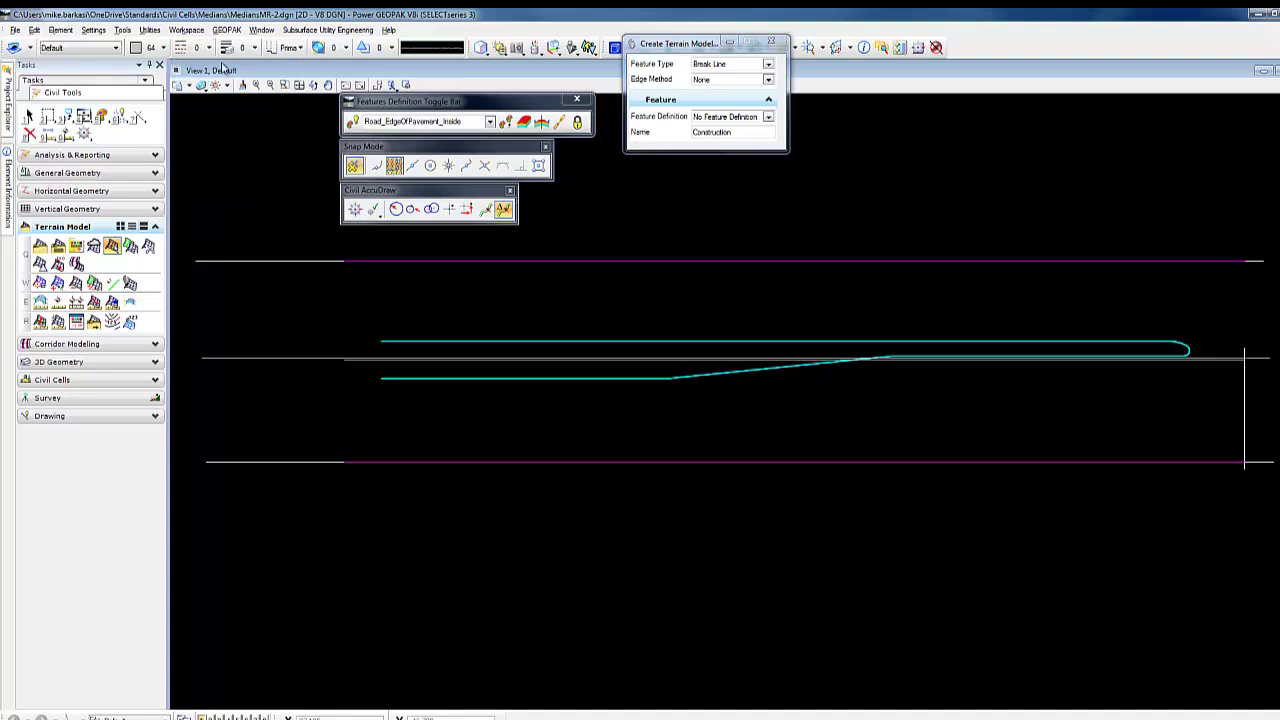
pyautogui.click(489, 430)
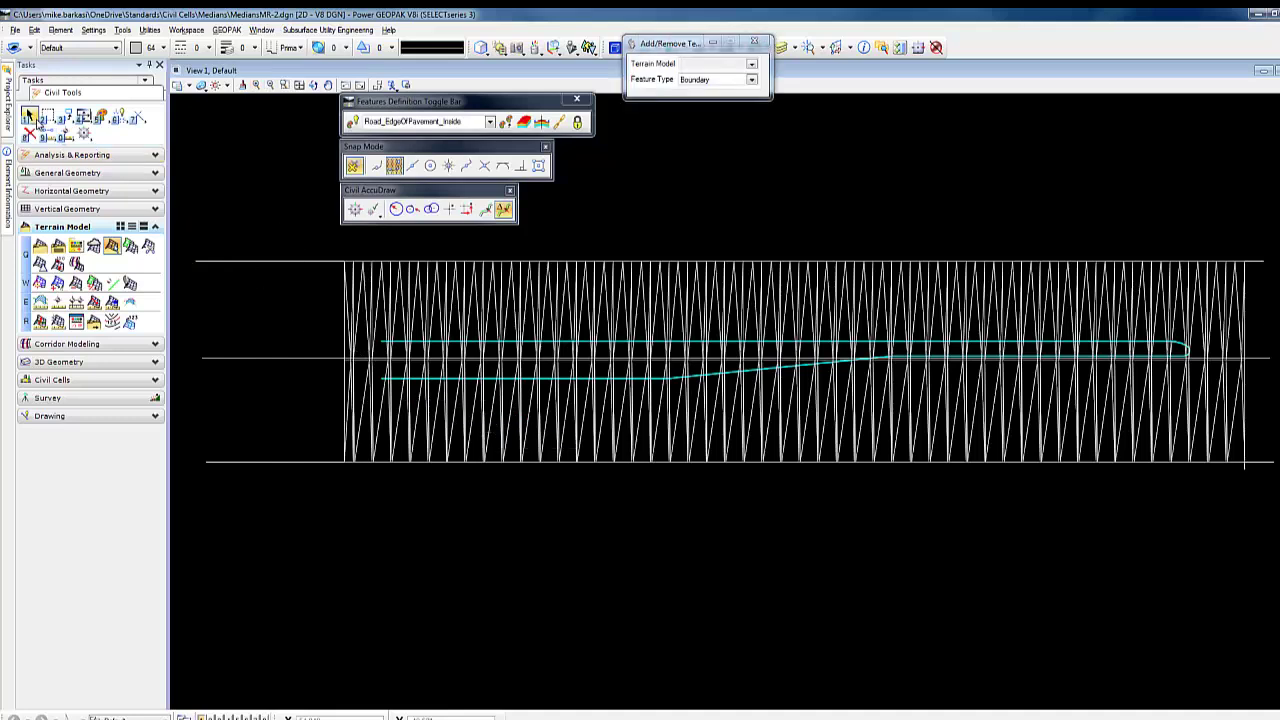
# Change the feature type of the terrain model's upper and lower edge lines from break line to Boundary.
pyautogui.click(113, 287)
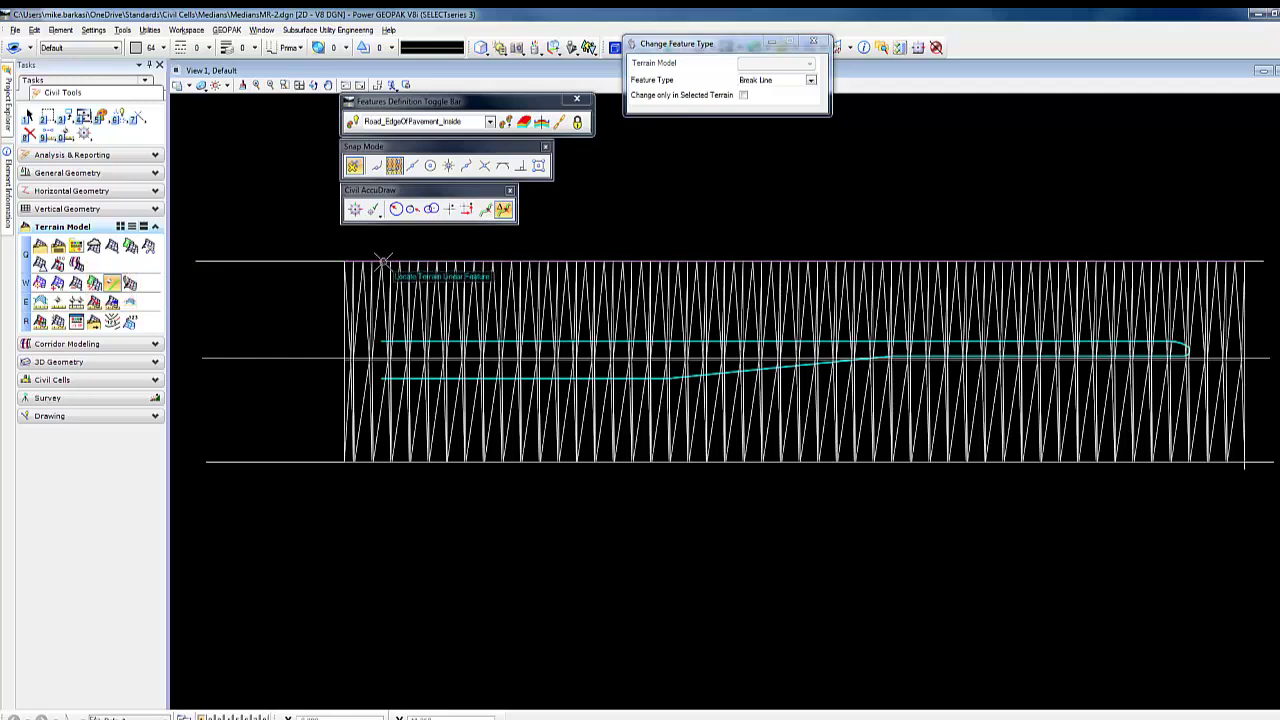
pyautogui.click(383, 262)
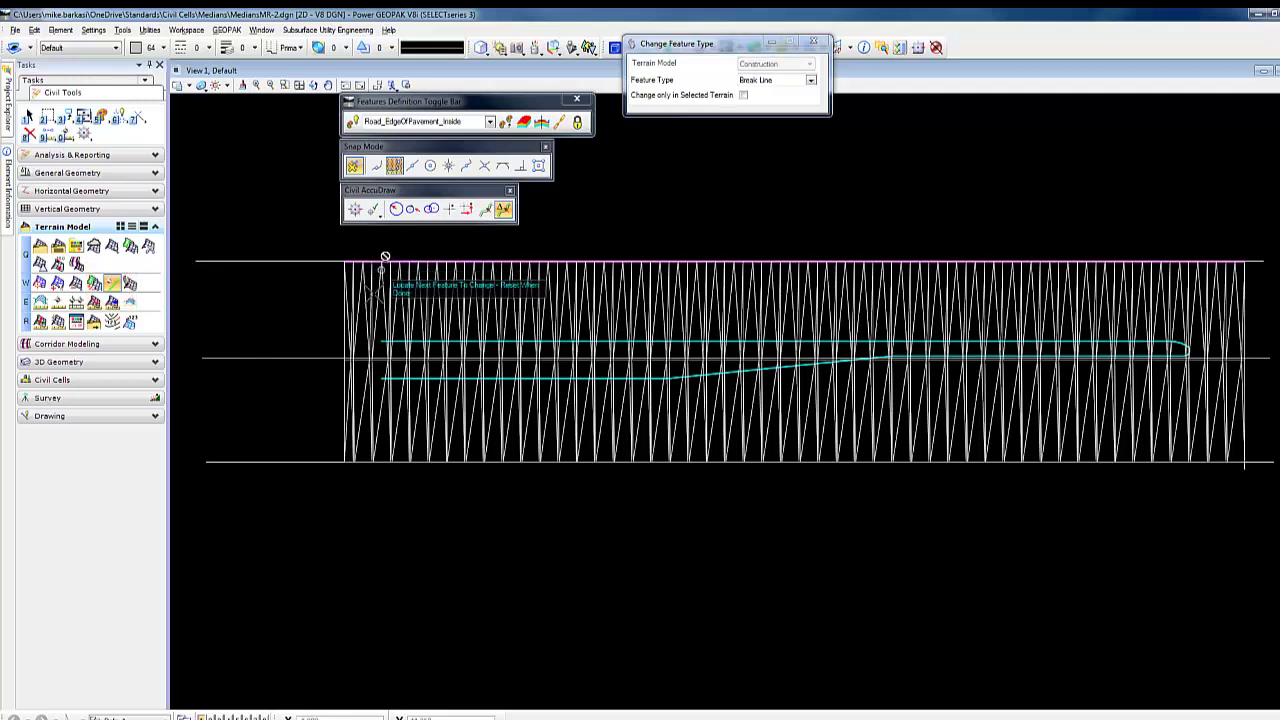
pyautogui.click(376, 462)
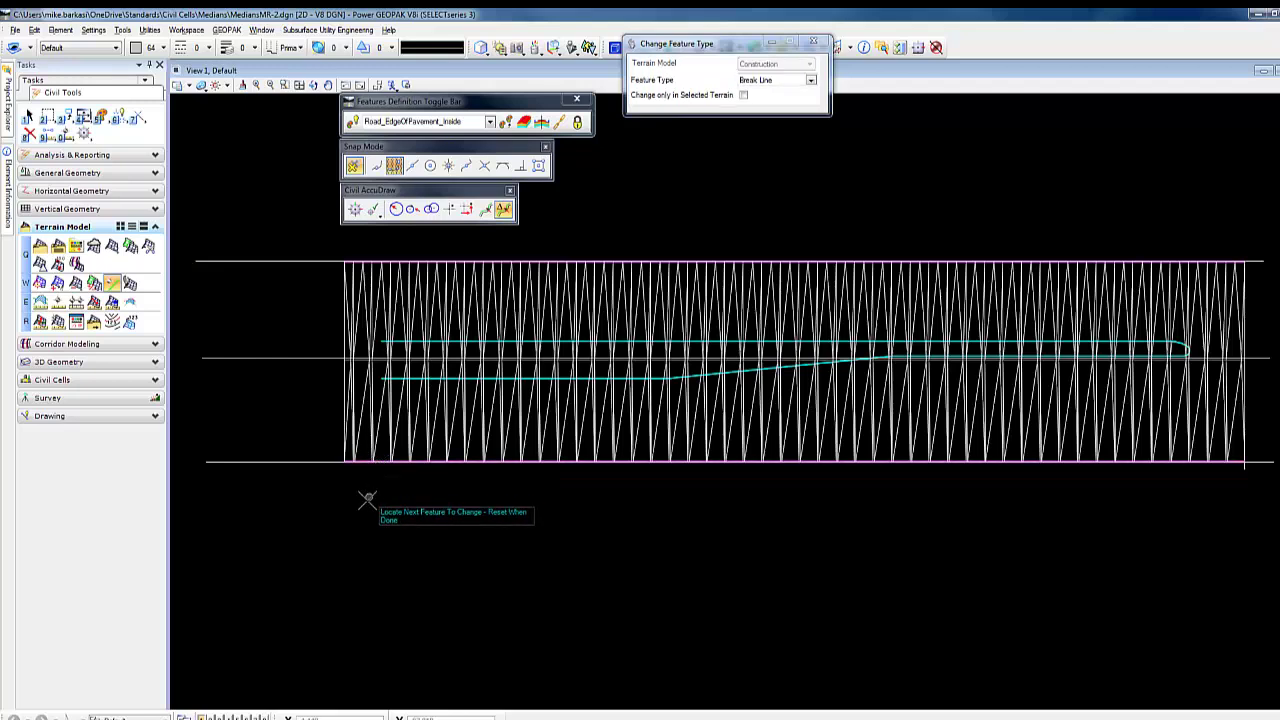
pyautogui.rightClick(367, 500)
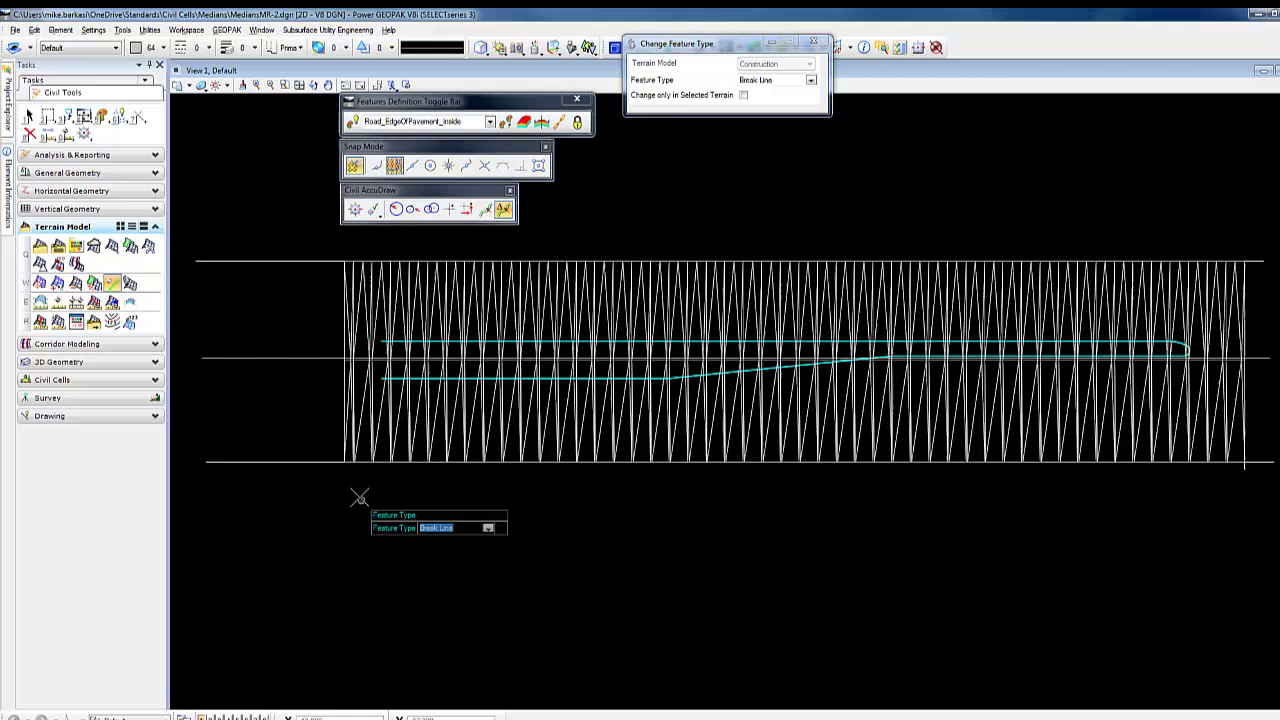
pyautogui.press('Down')
pyautogui.press('Down')
pyautogui.press('Down')
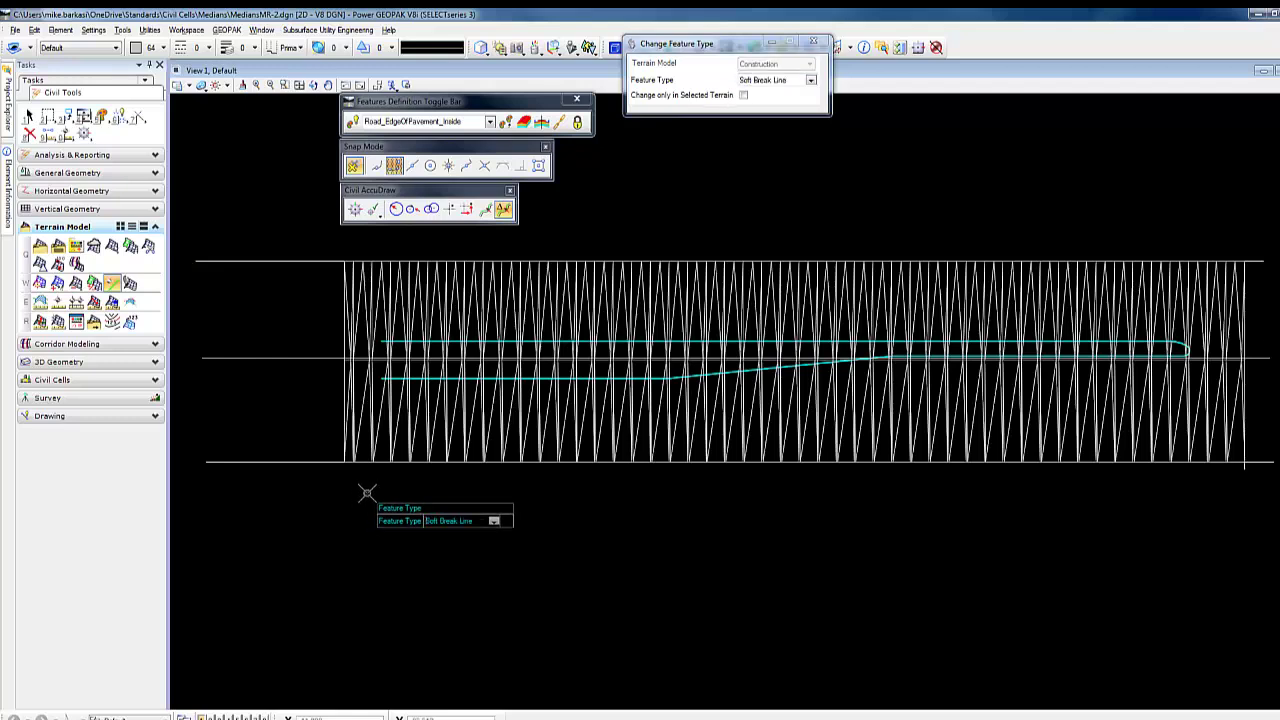
pyautogui.press('Down')
pyautogui.press('Down')
pyautogui.press('Down')
pyautogui.press('Return')
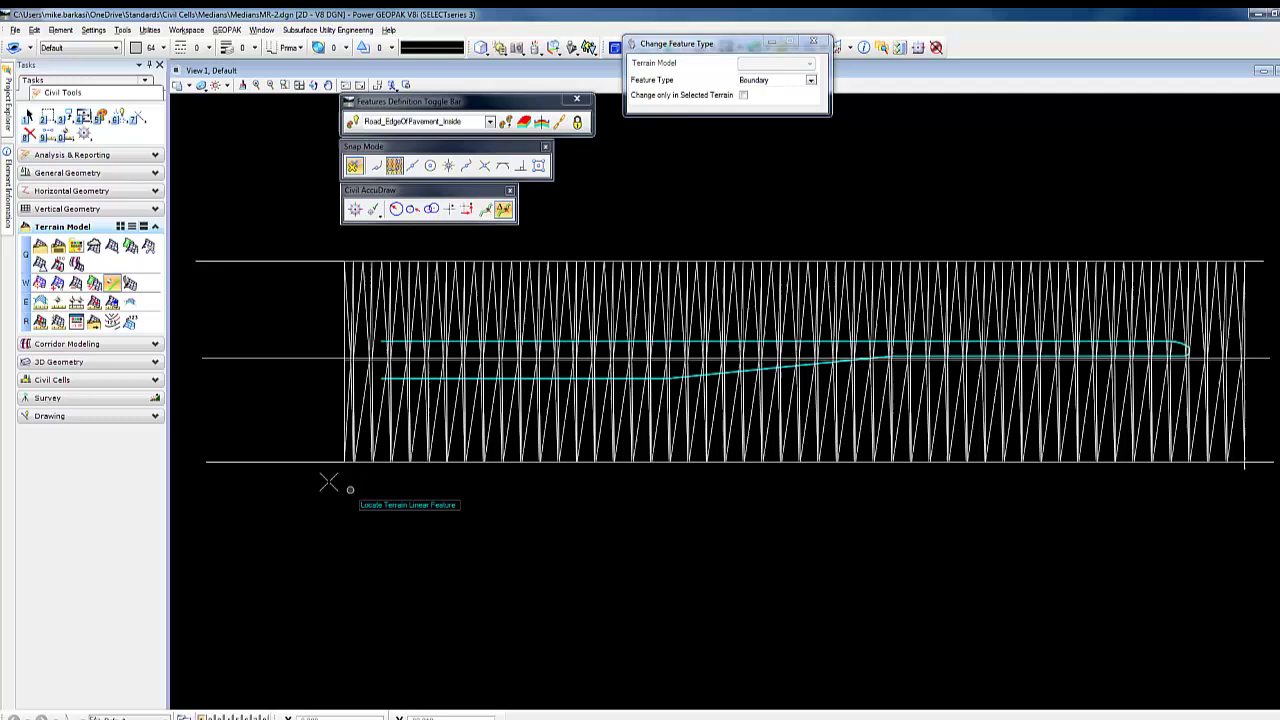
# Assign the Construction terrain model the design boundary feature definition from the Terrain Display group.
pyautogui.click(8, 88)
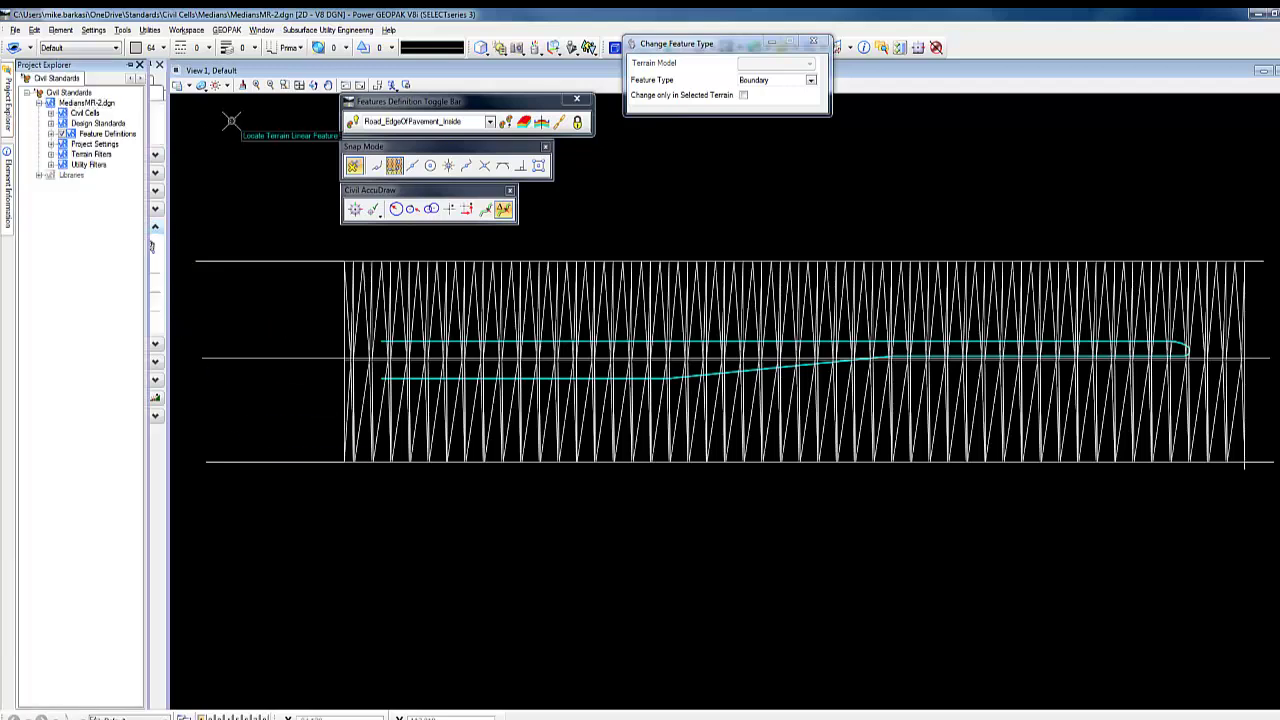
pyautogui.click(31, 117)
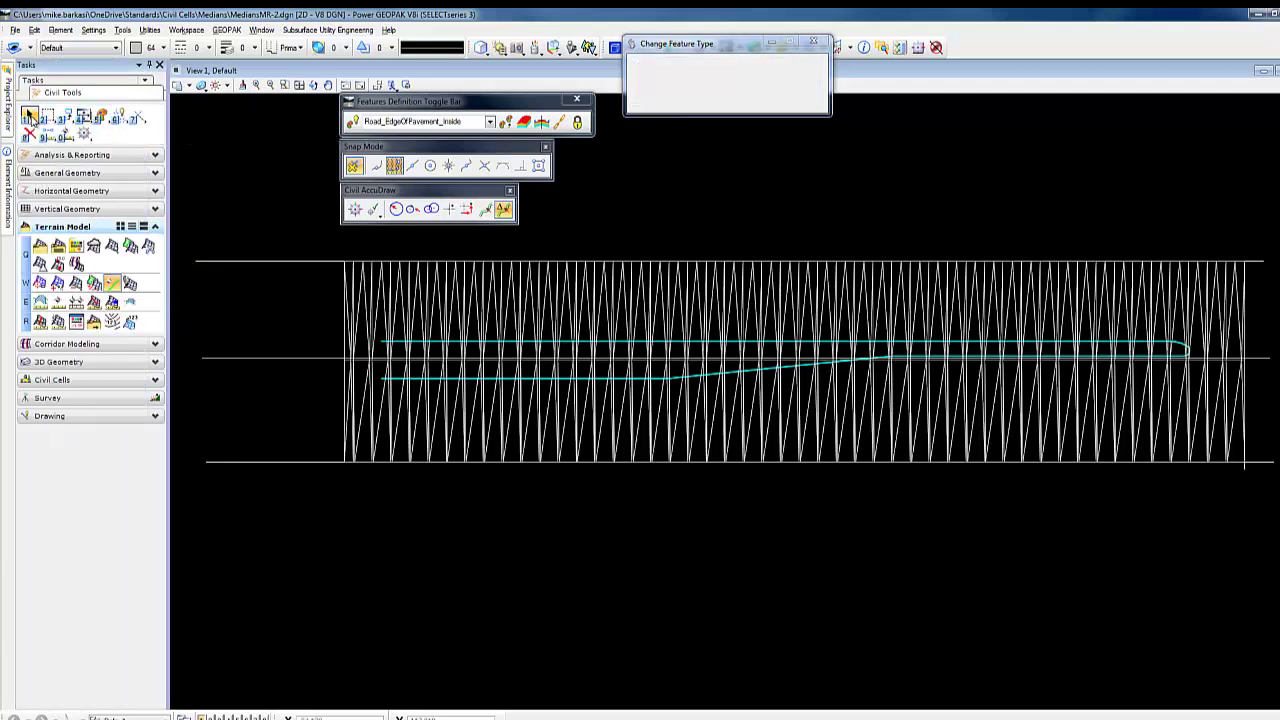
pyautogui.click(342, 320)
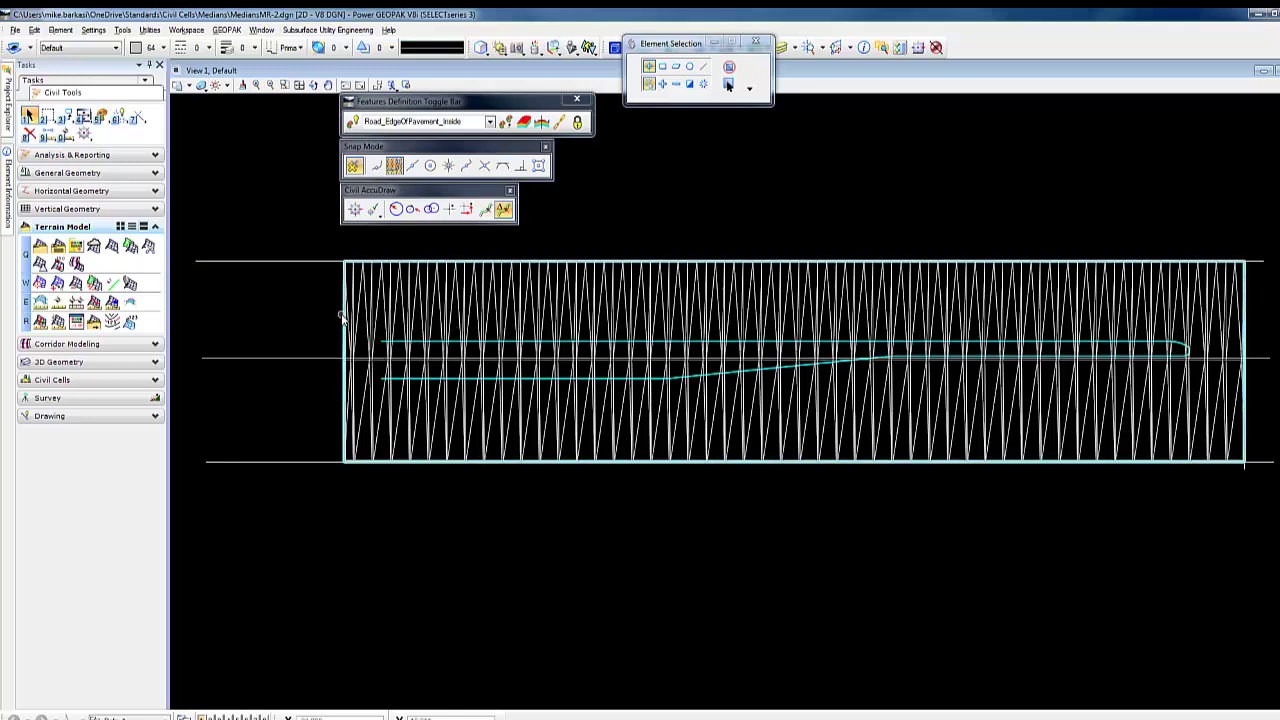
pyautogui.click(357, 309)
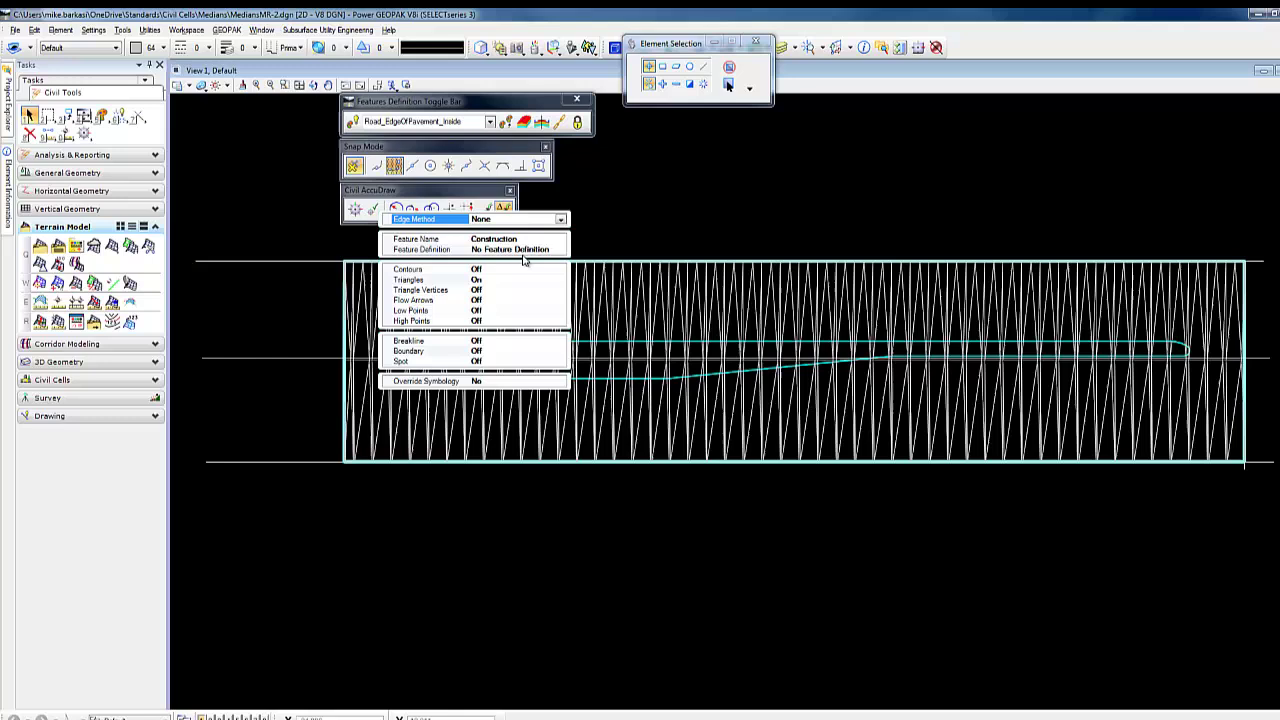
pyautogui.click(548, 250)
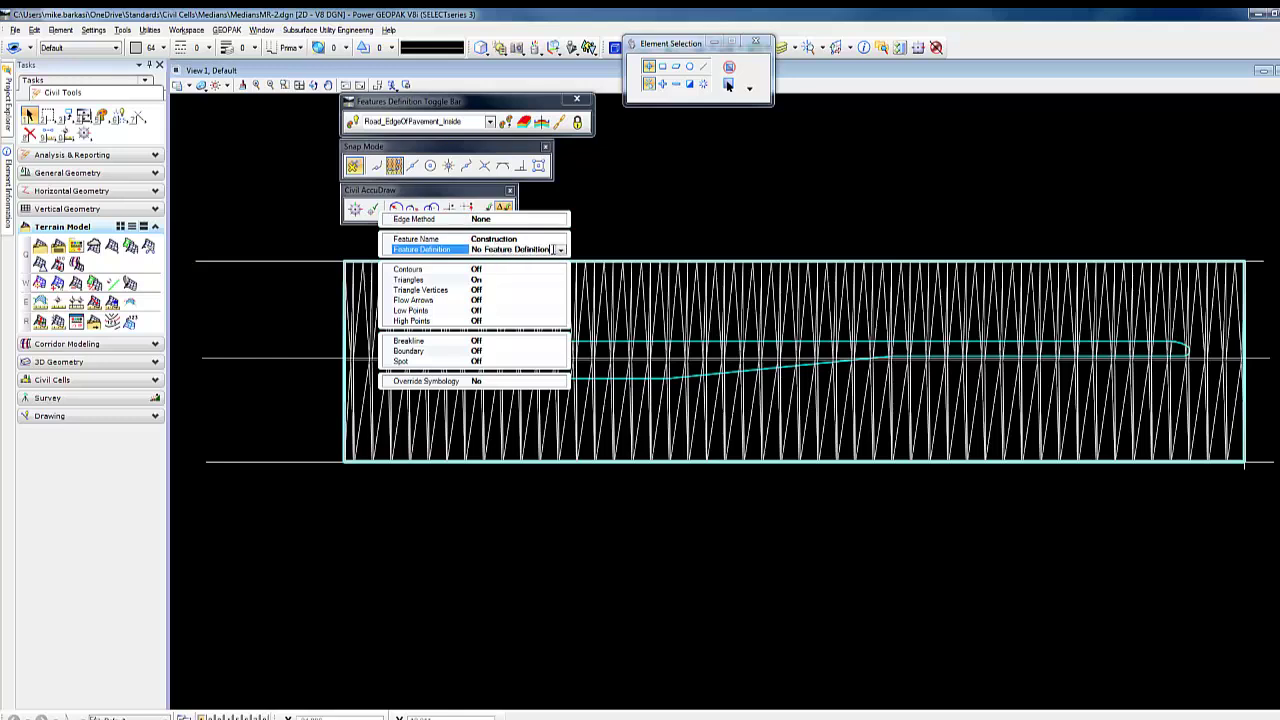
pyautogui.click(561, 250)
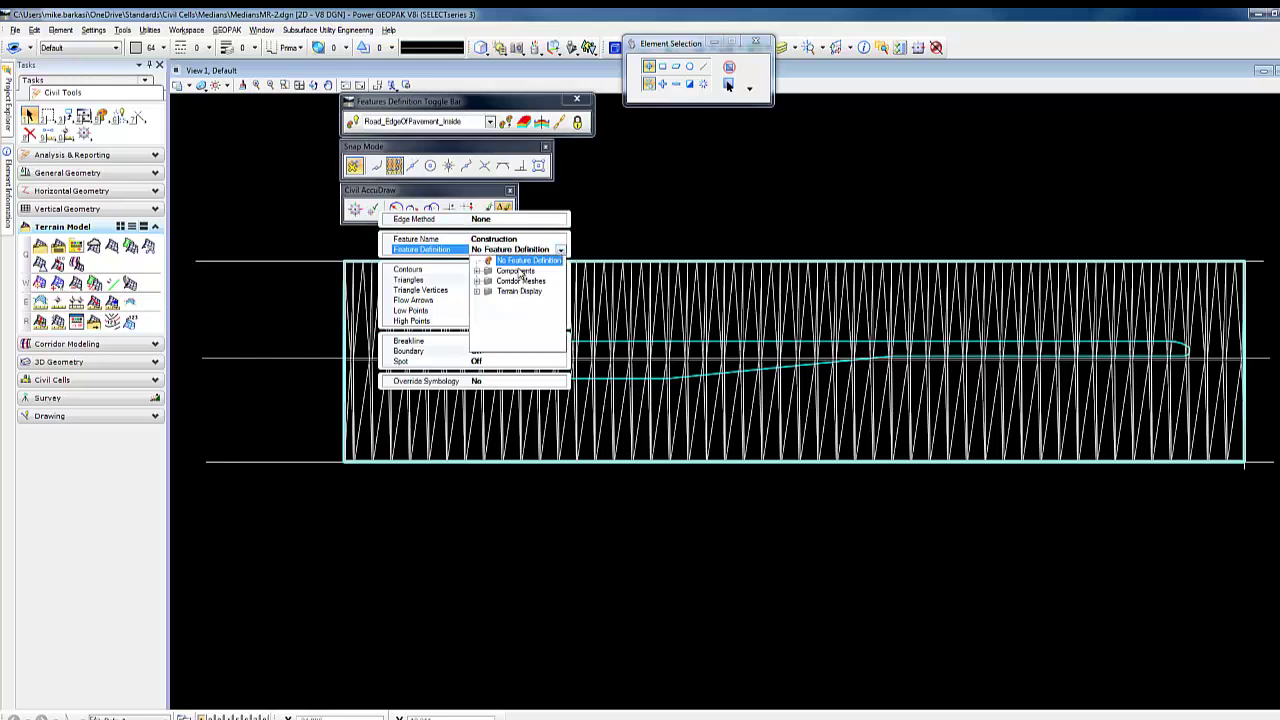
pyautogui.click(477, 291)
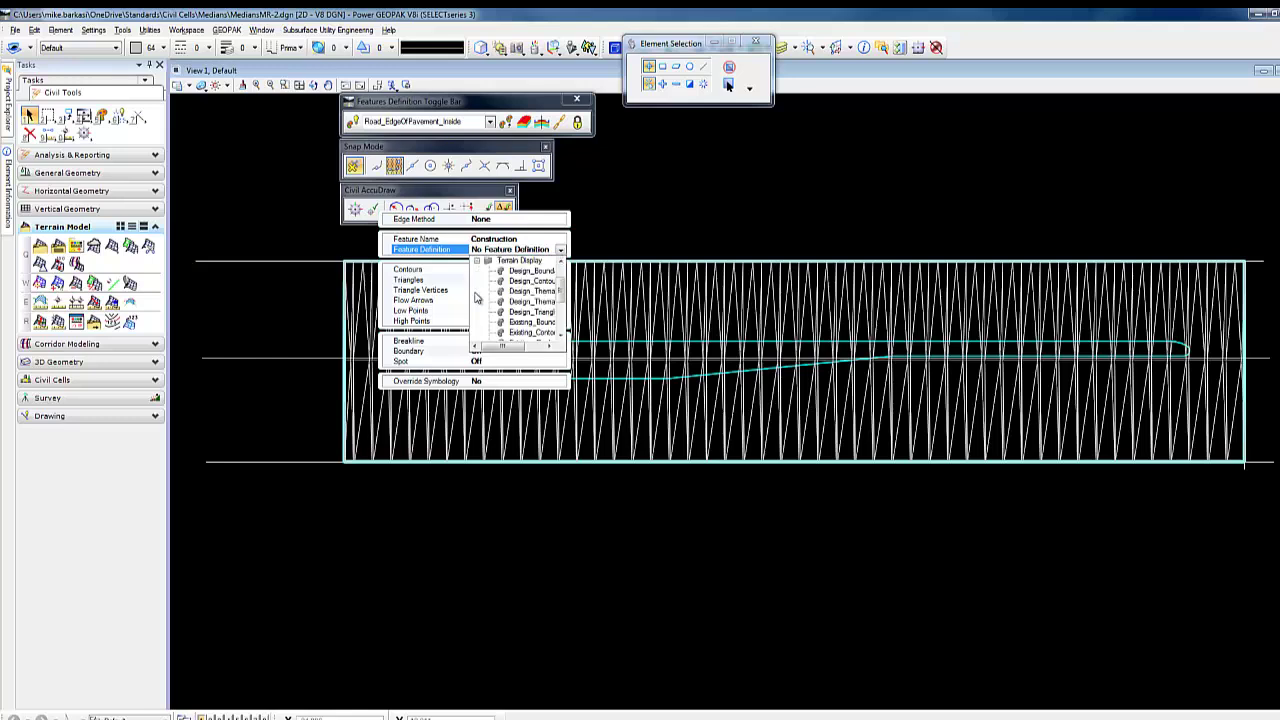
pyautogui.click(521, 272)
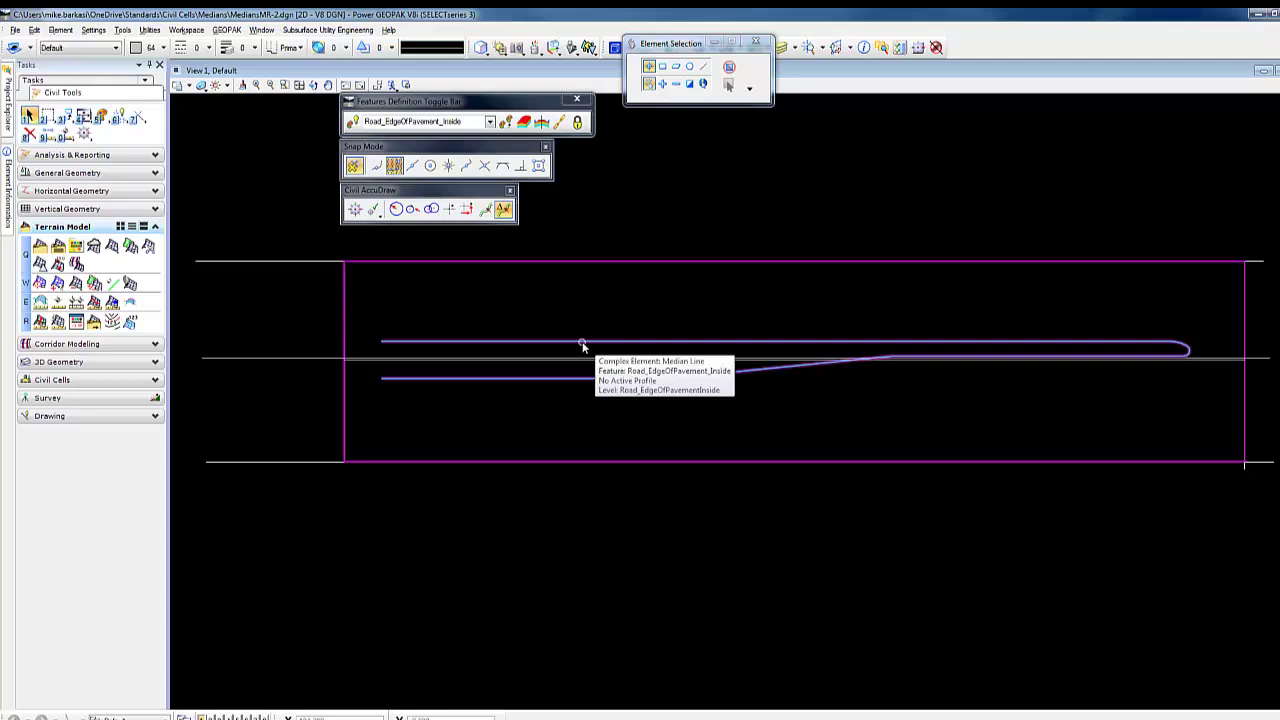
# Start a Profile From Surface for the median line, using the Construction terrain model as the only reference surface.
pyautogui.click(71, 209)
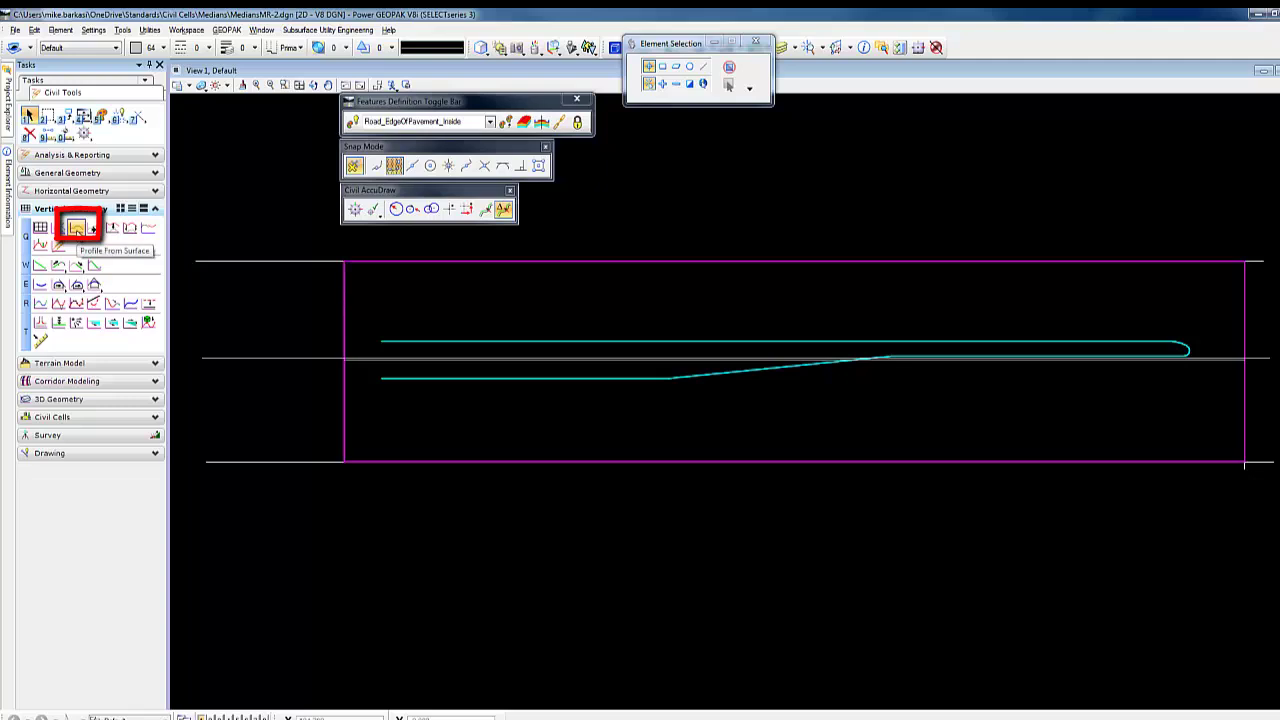
pyautogui.click(78, 229)
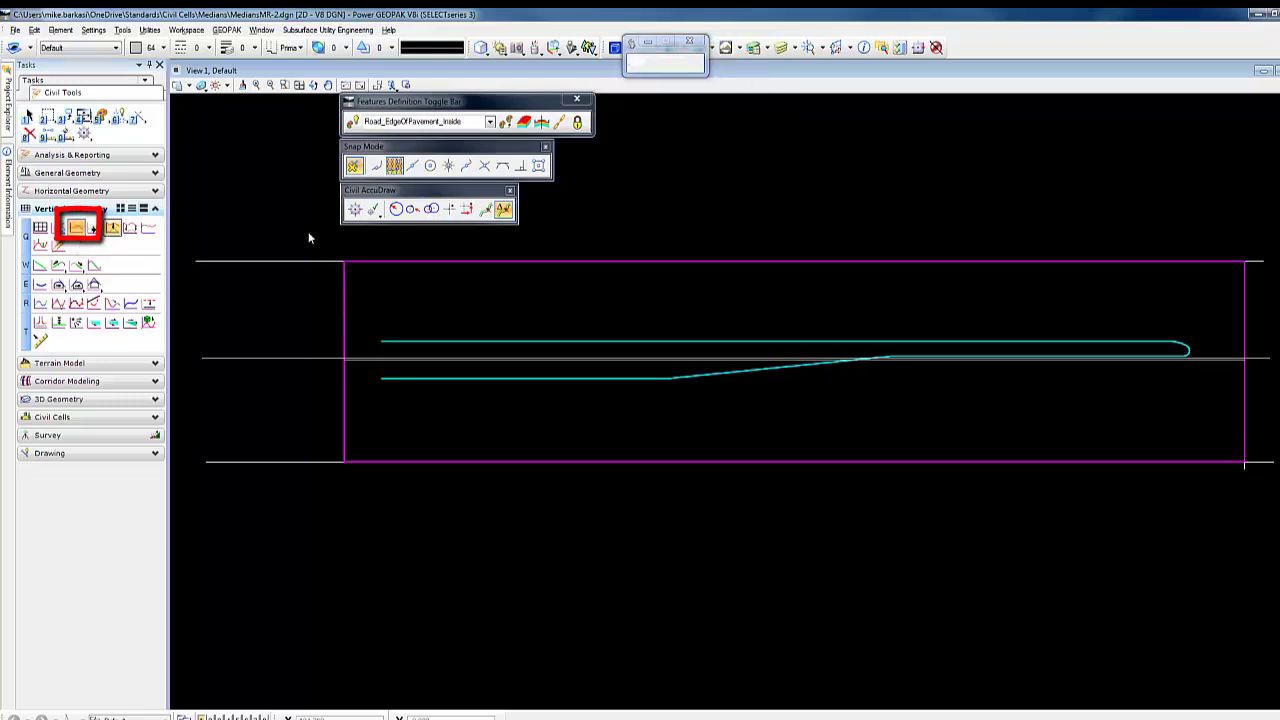
pyautogui.click(405, 341)
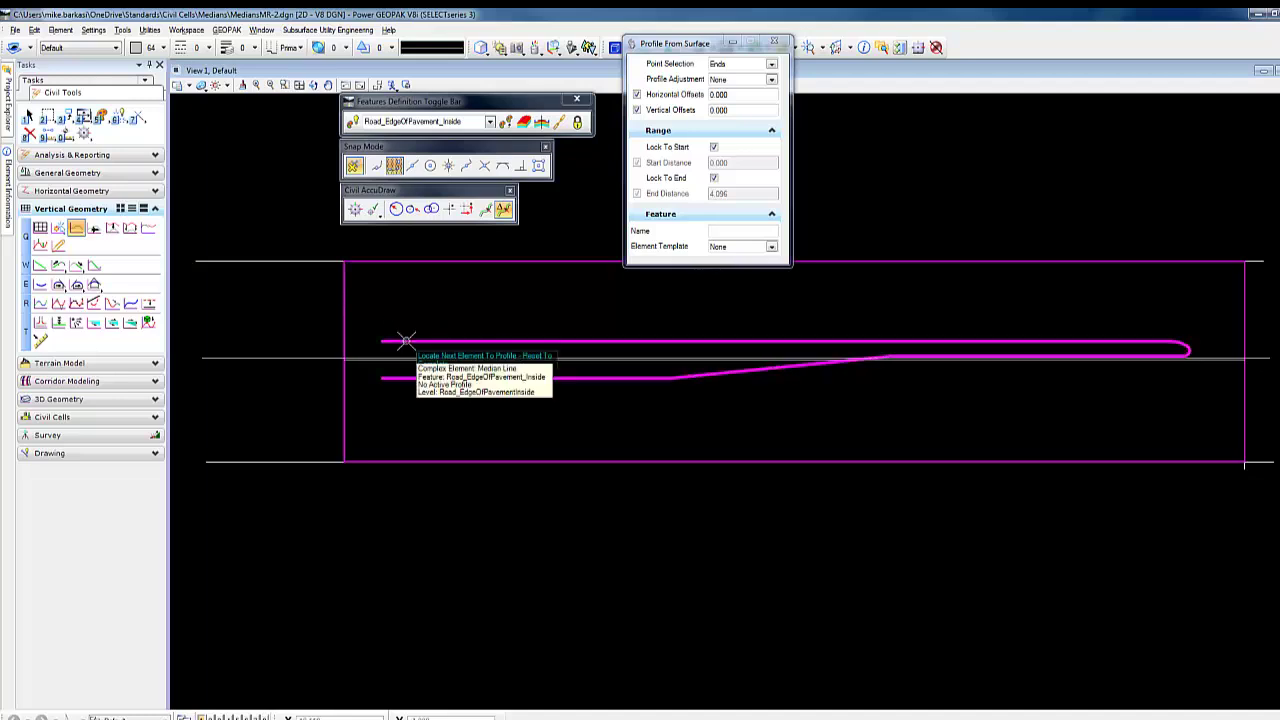
pyautogui.rightClick(305, 341)
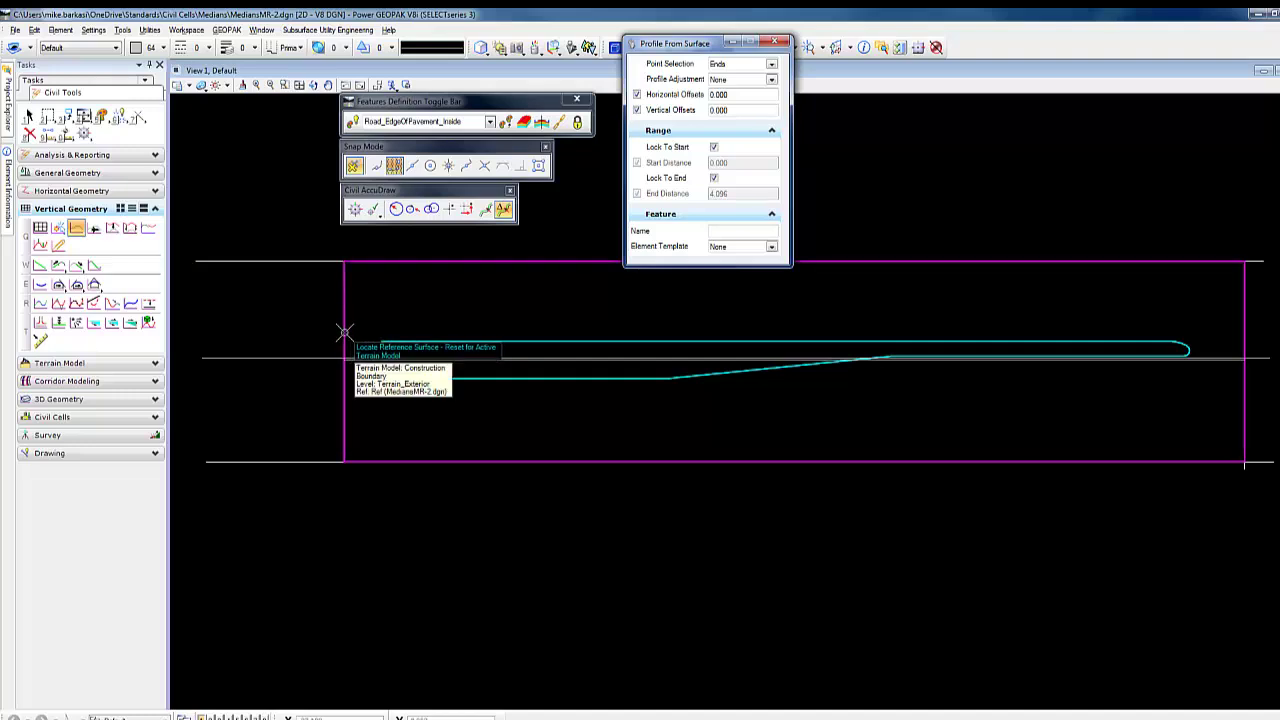
pyautogui.click(344, 332)
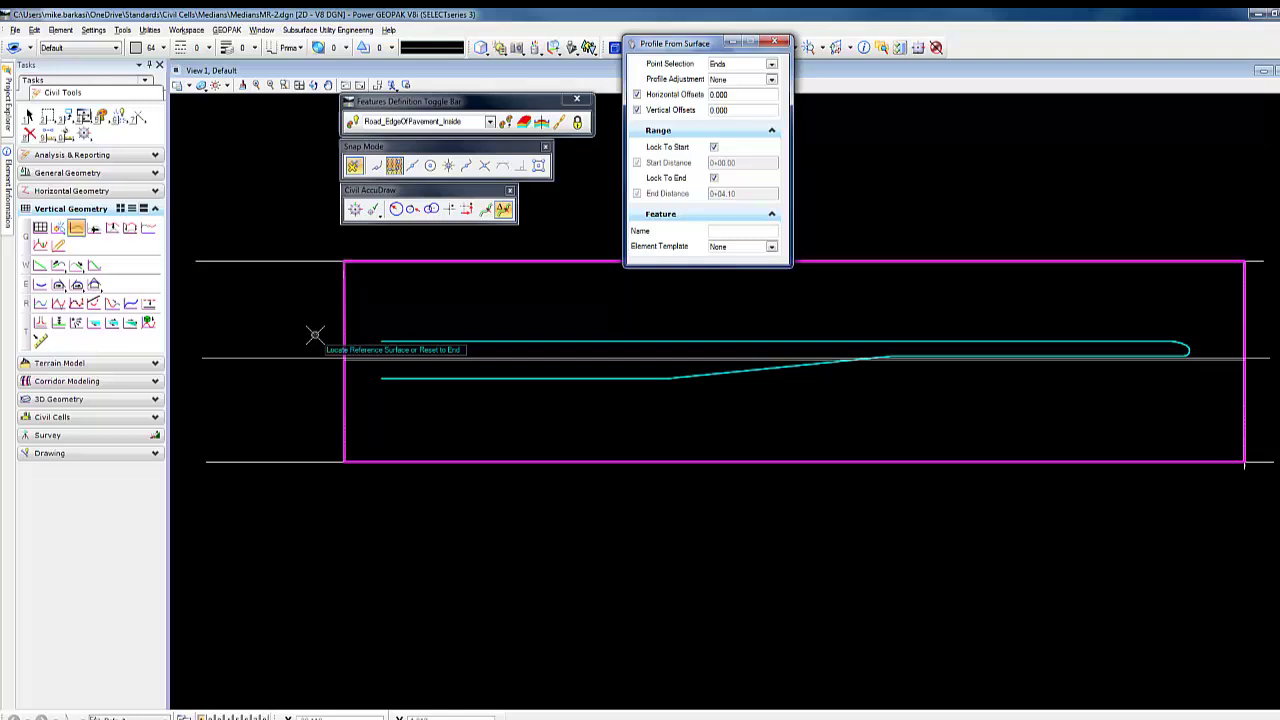
pyautogui.rightClick(314, 334)
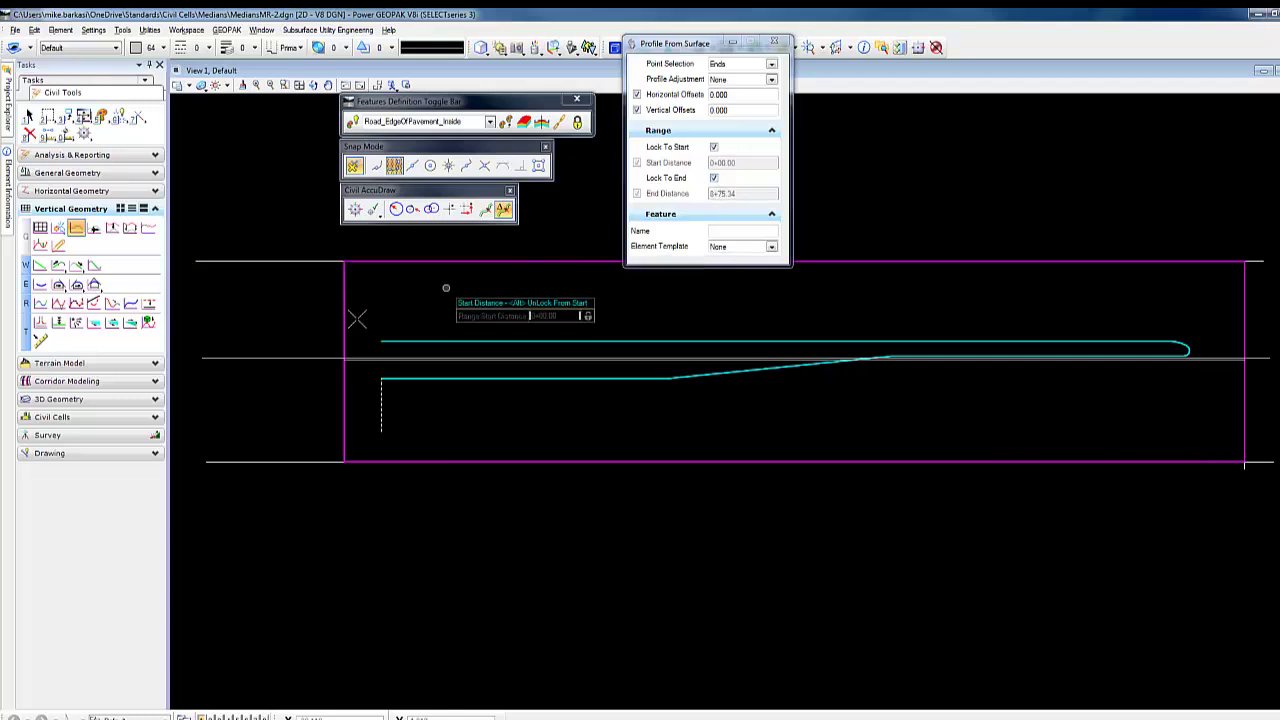
# Create the surface profile over the full line length with point selection All, no profile adjustment, Triangles draping and zero horizontal and vertical offsets.
pyautogui.click(237, 337)
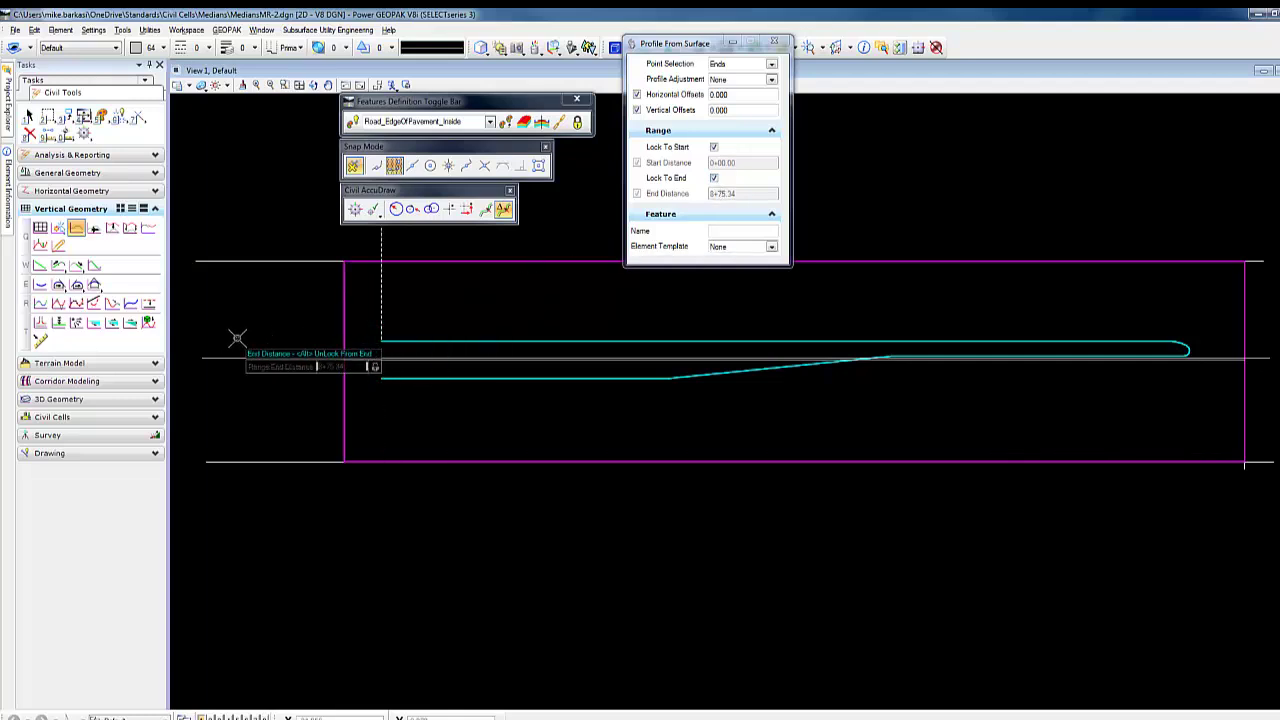
pyautogui.click(237, 337)
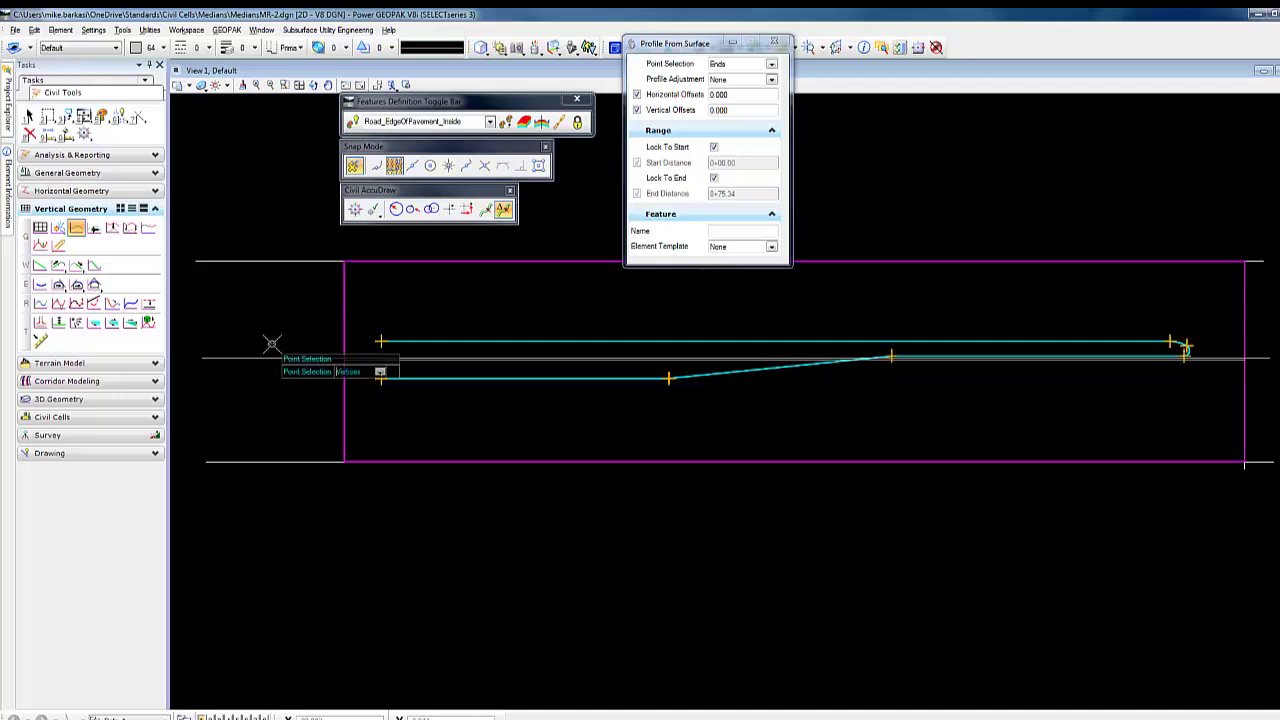
pyautogui.press('Down')
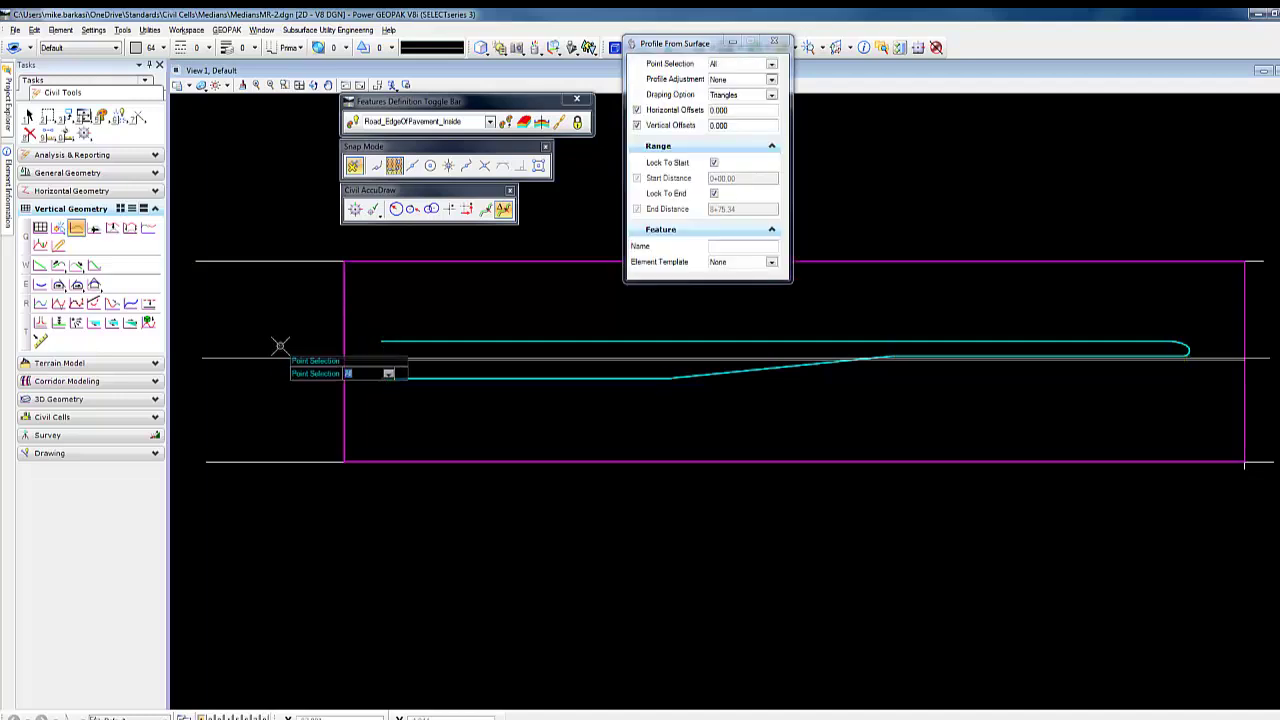
pyautogui.click(285, 346)
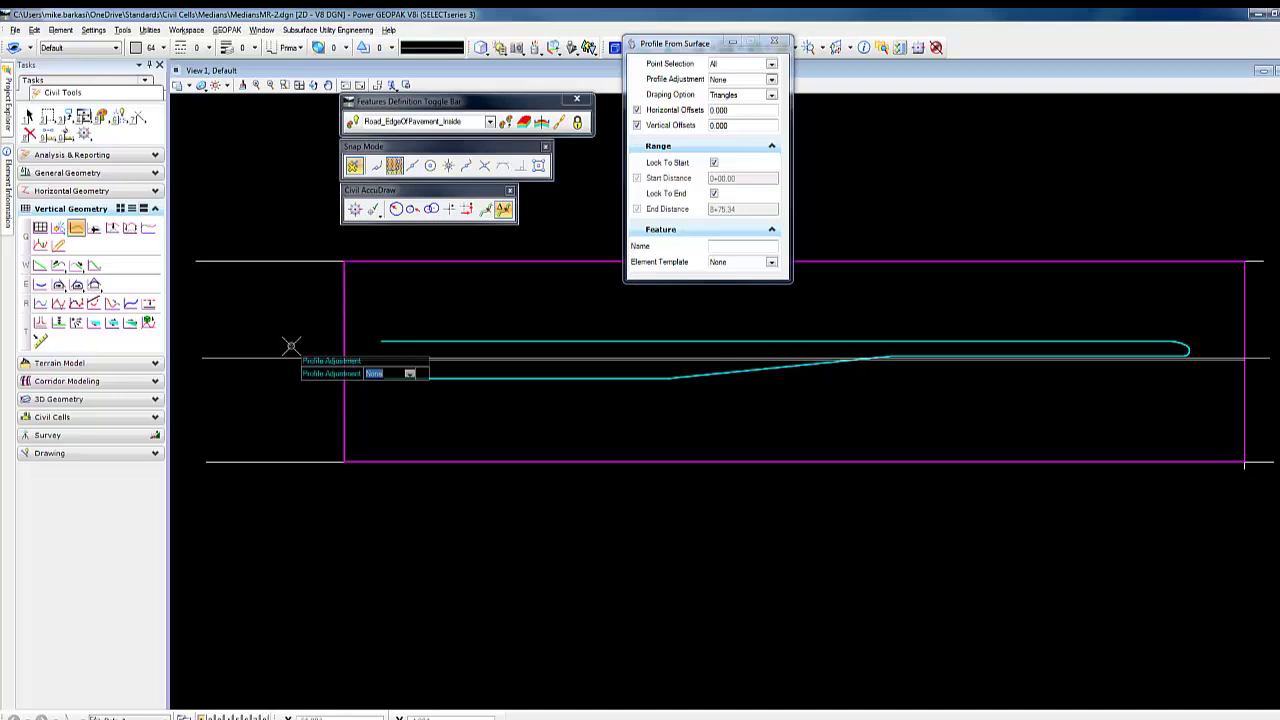
pyautogui.click(291, 346)
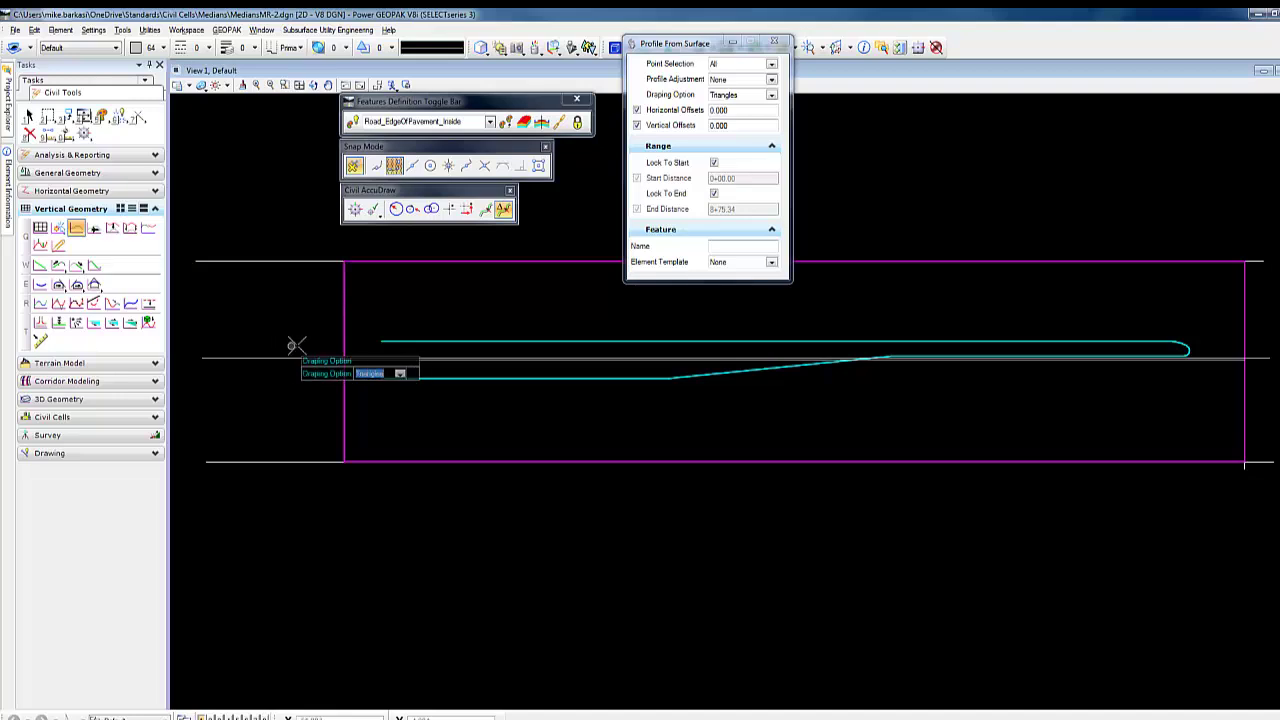
pyautogui.click(296, 345)
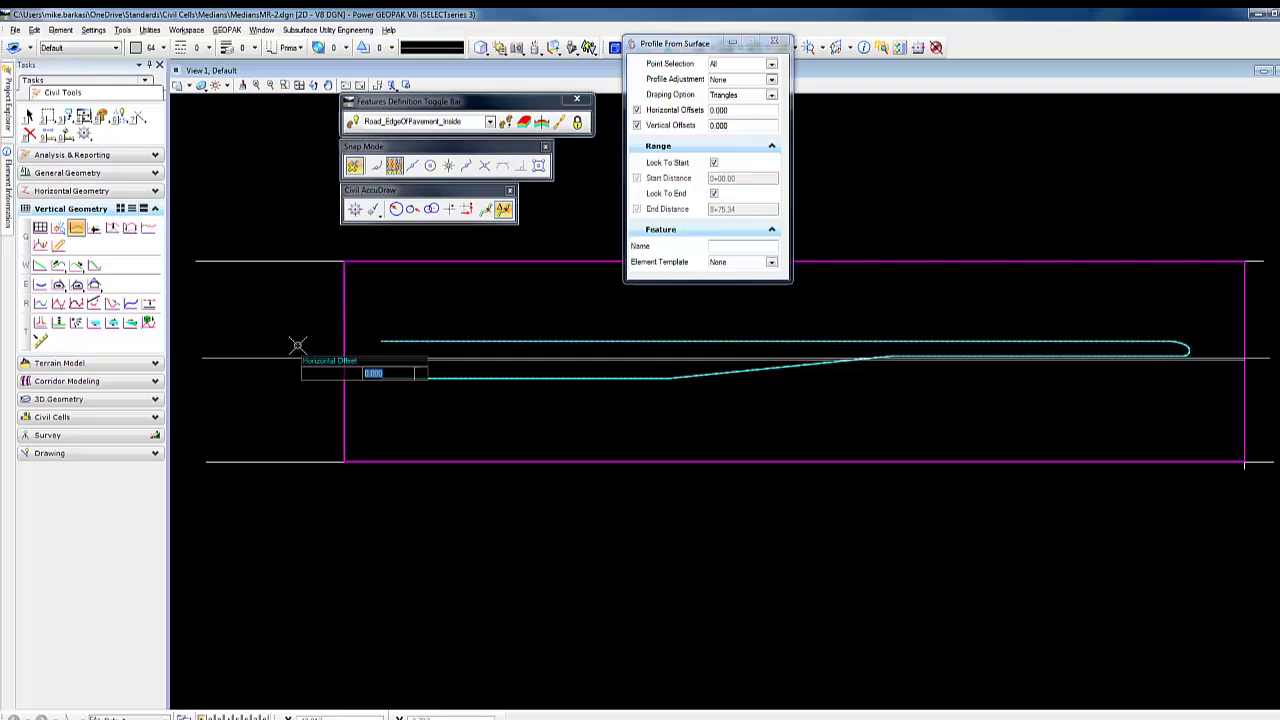
pyautogui.click(297, 345)
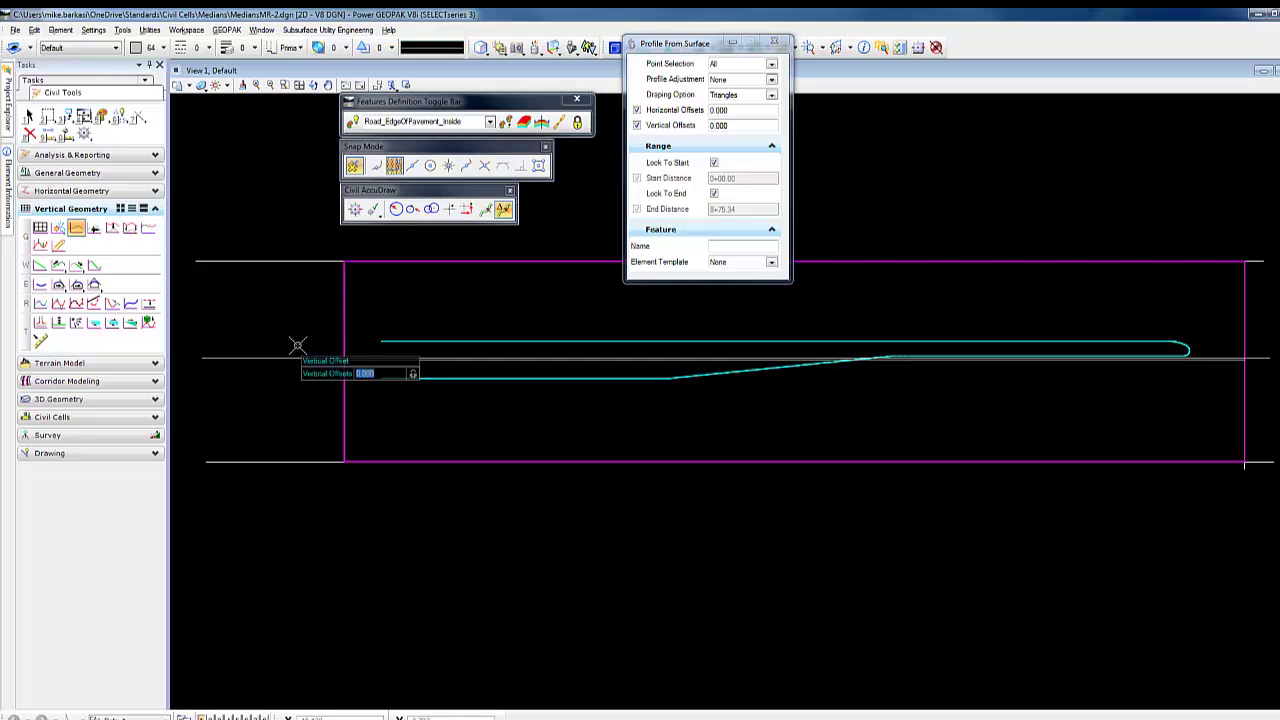
pyautogui.click(297, 345)
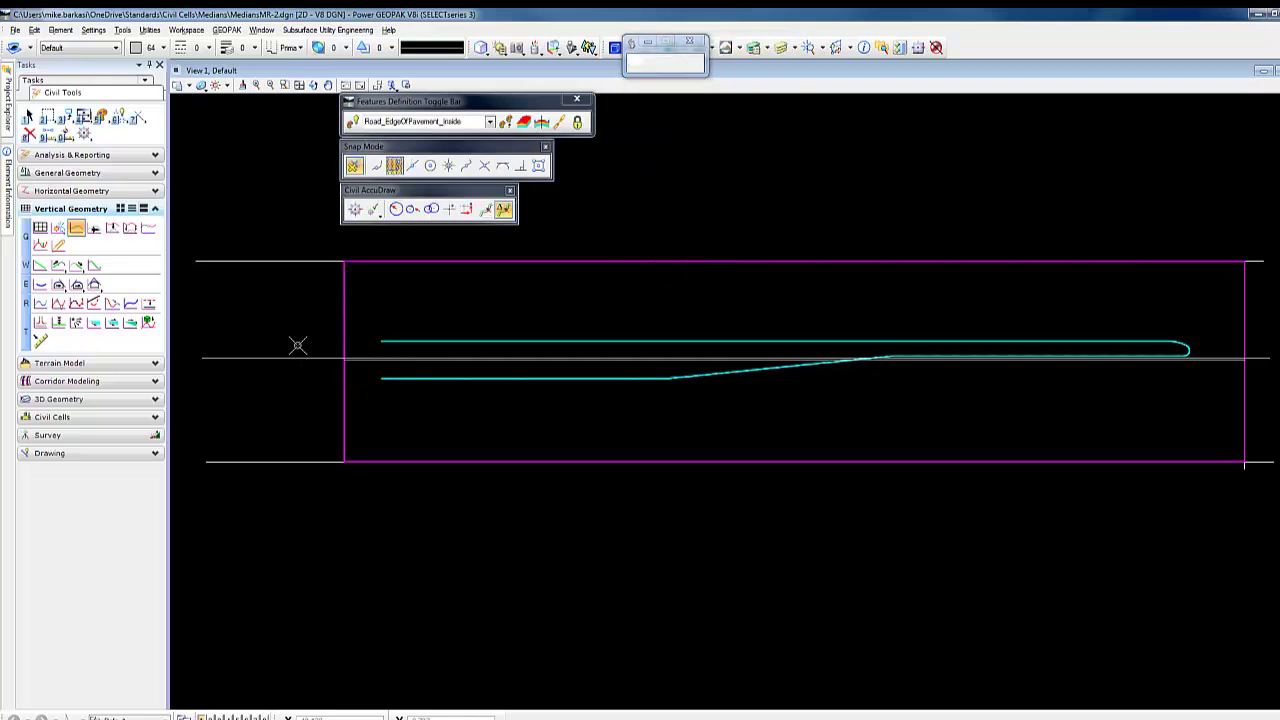
pyautogui.click(28, 117)
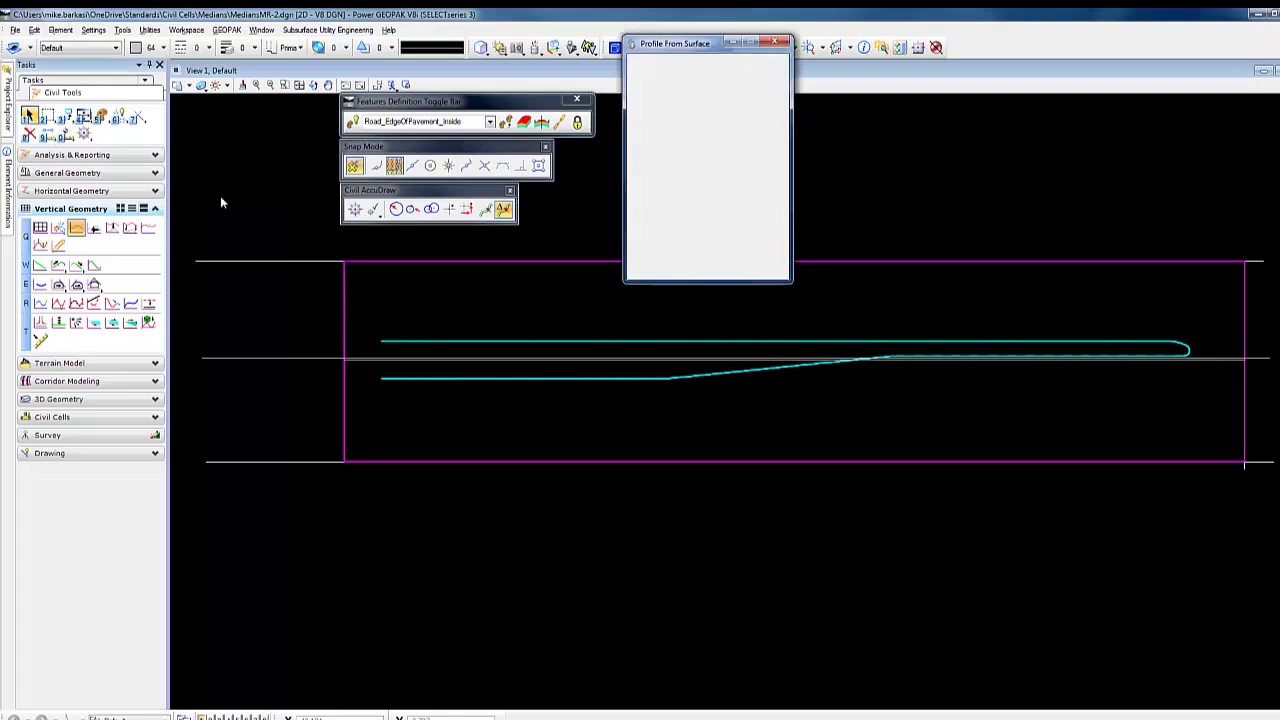
# Open the median line's profile in View 8 and make its terrain-derived profile the active one.
pyautogui.click(525, 341)
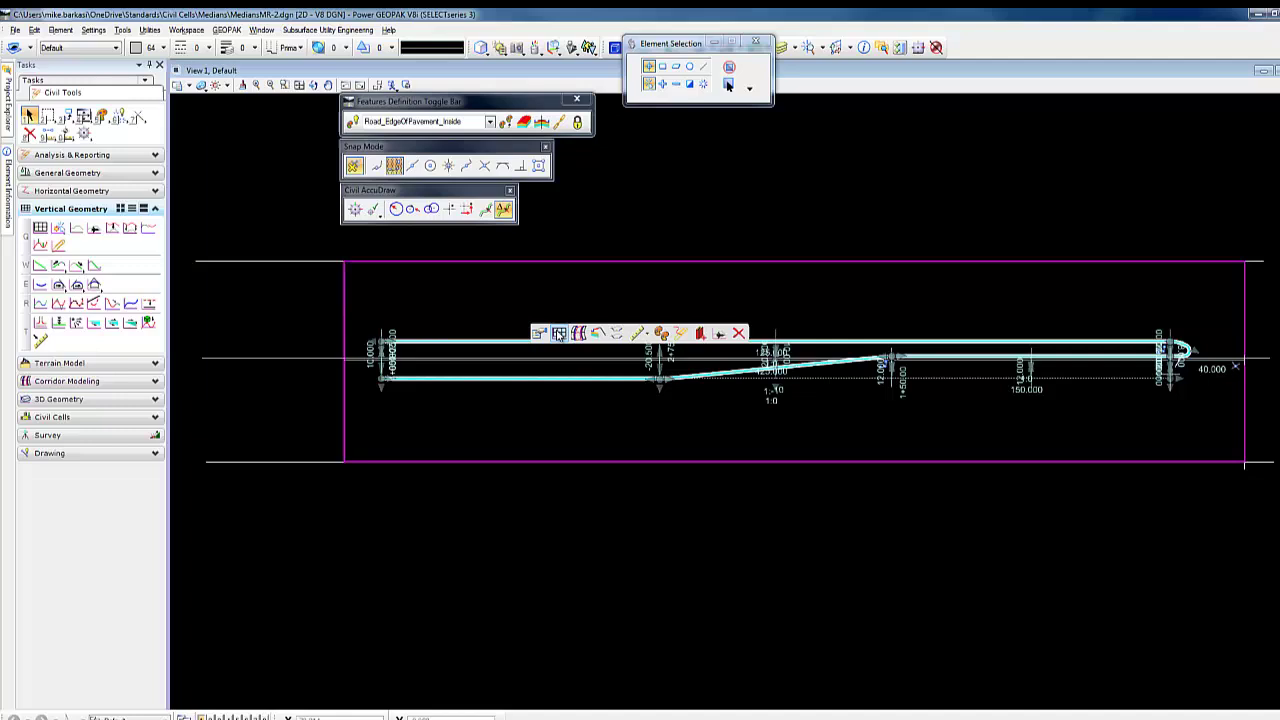
pyautogui.click(558, 334)
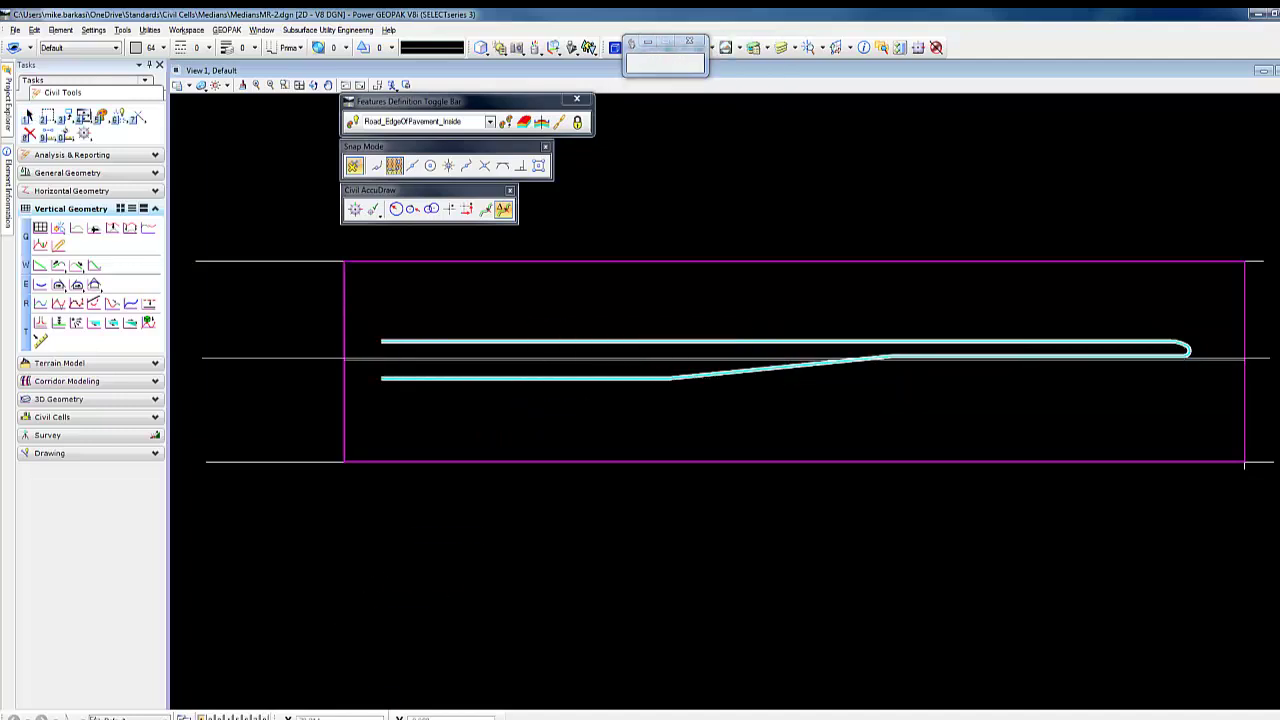
pyautogui.click(265, 716)
pyautogui.click(932, 568)
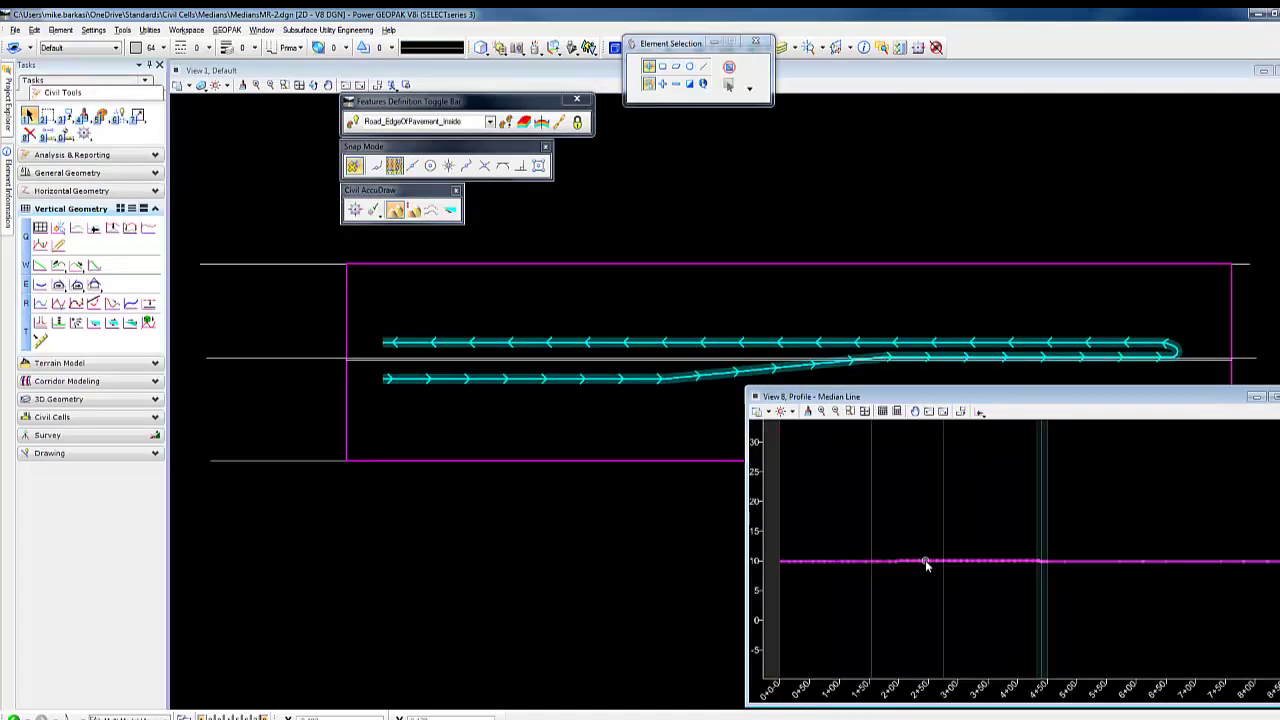
pyautogui.click(925, 562)
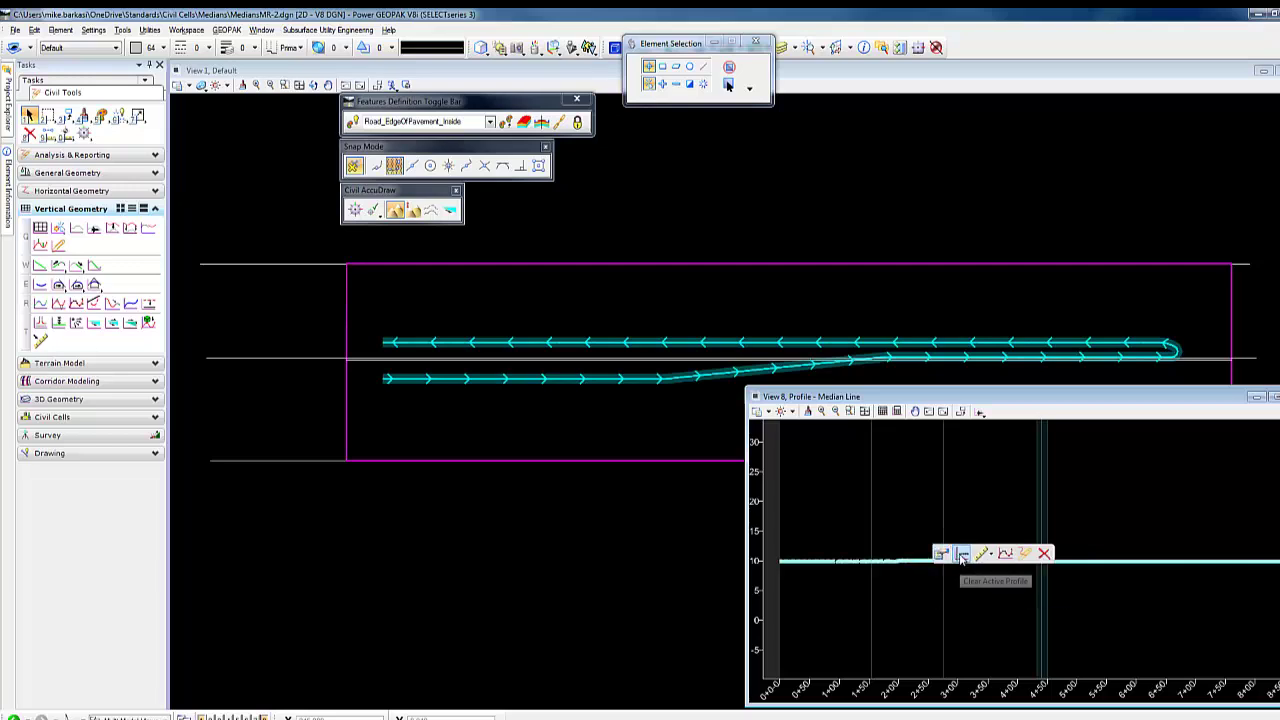
pyautogui.click(962, 558)
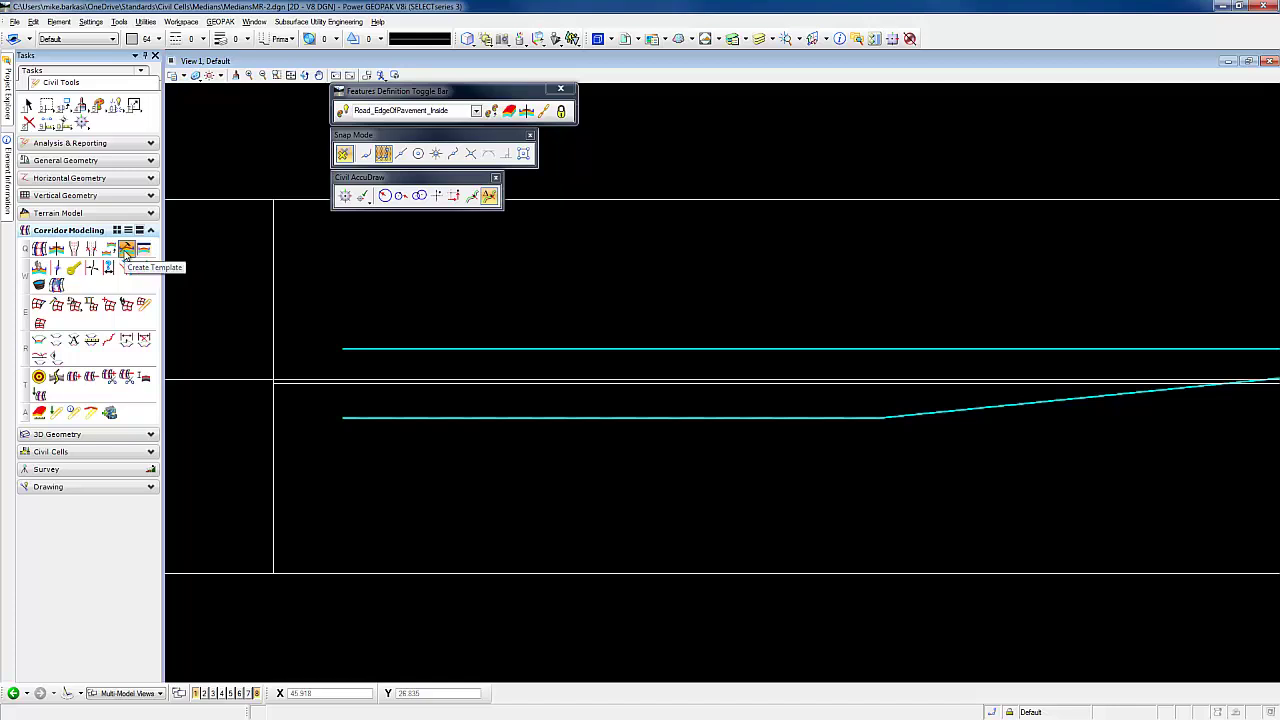
# Open the Mountable Concrete Curb template from the Mountable curbs folder of the Create Template library.
pyautogui.click(126, 249)
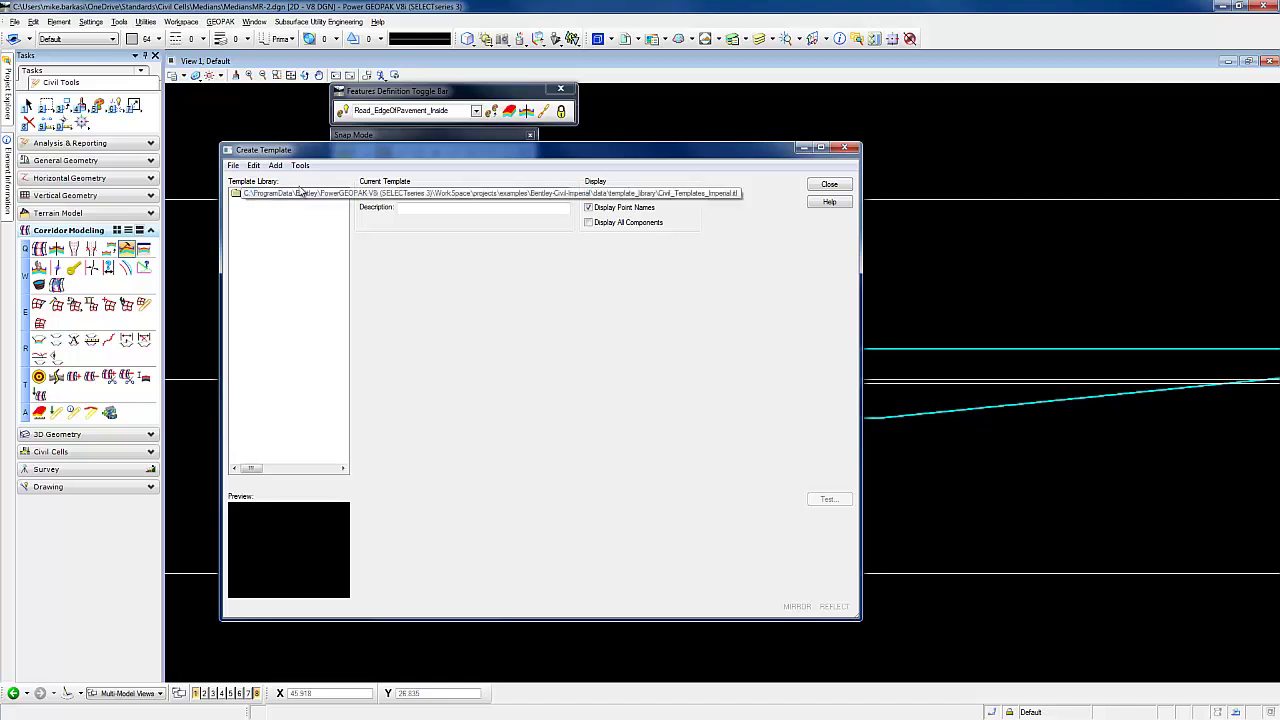
pyautogui.moveTo(386, 155); pyautogui.dragTo(541, 132)
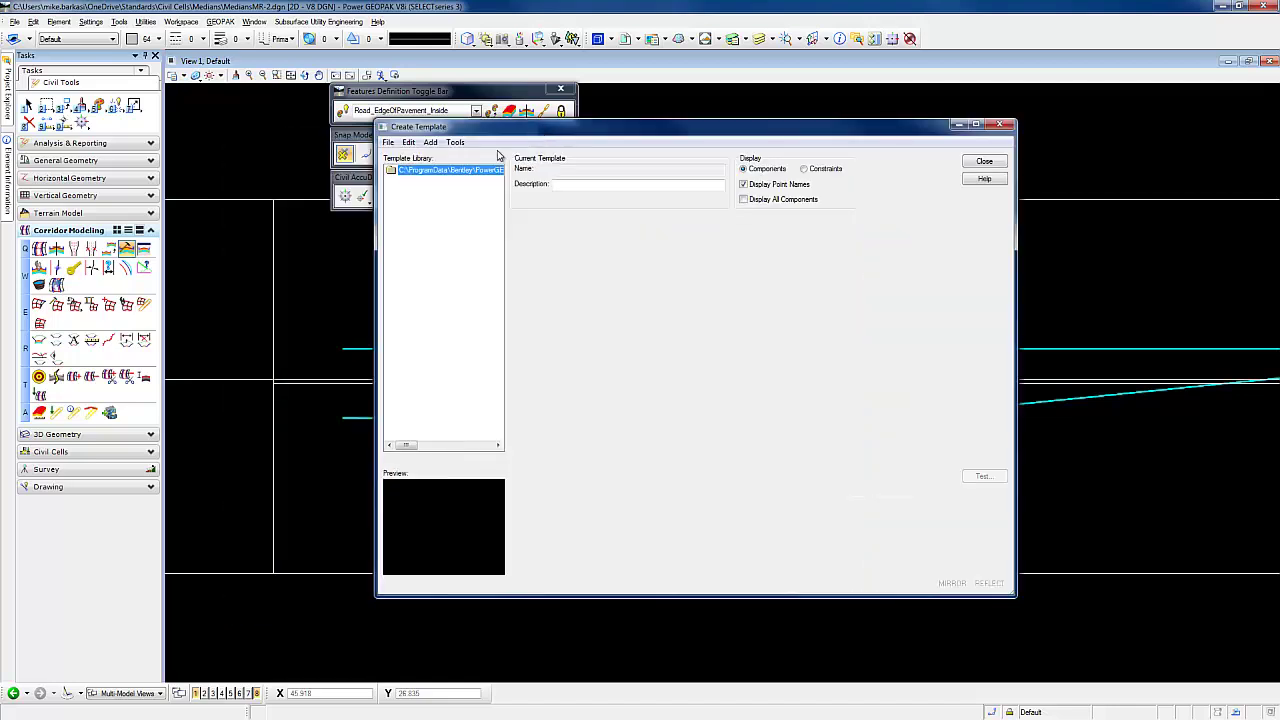
pyautogui.doubleClick(440, 170)
pyautogui.doubleClick(428, 191)
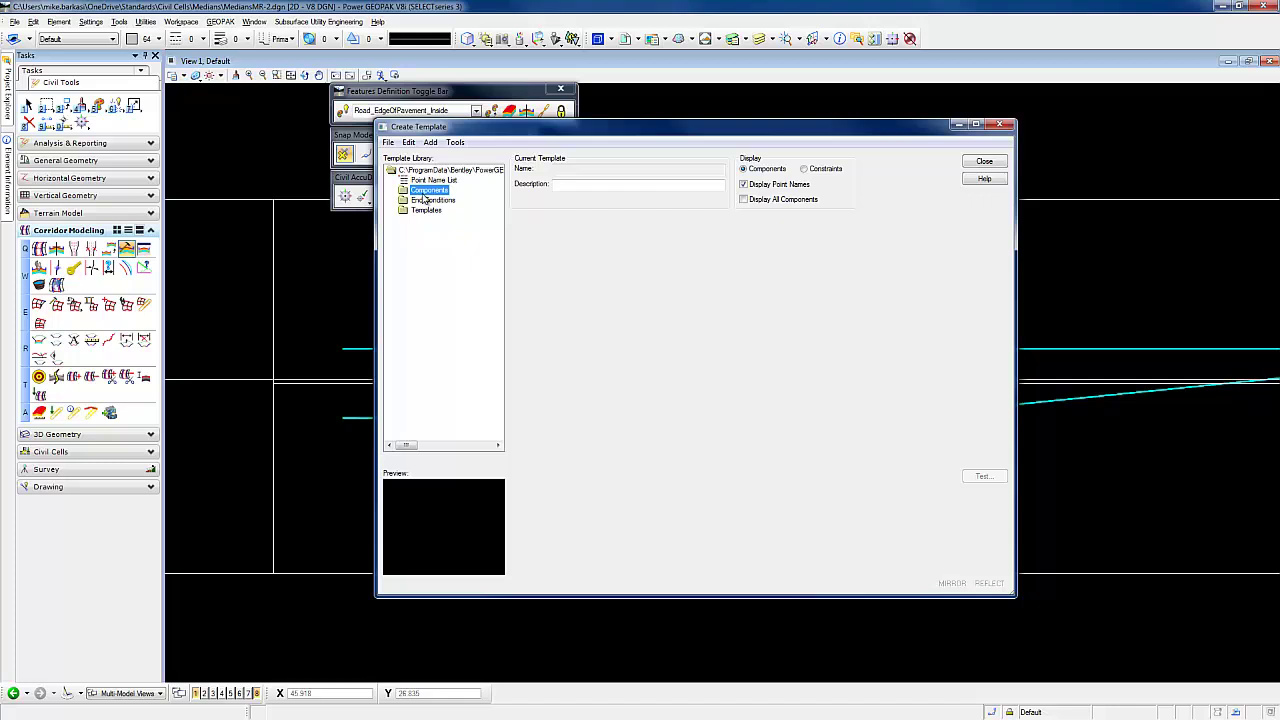
pyautogui.doubleClick(431, 230)
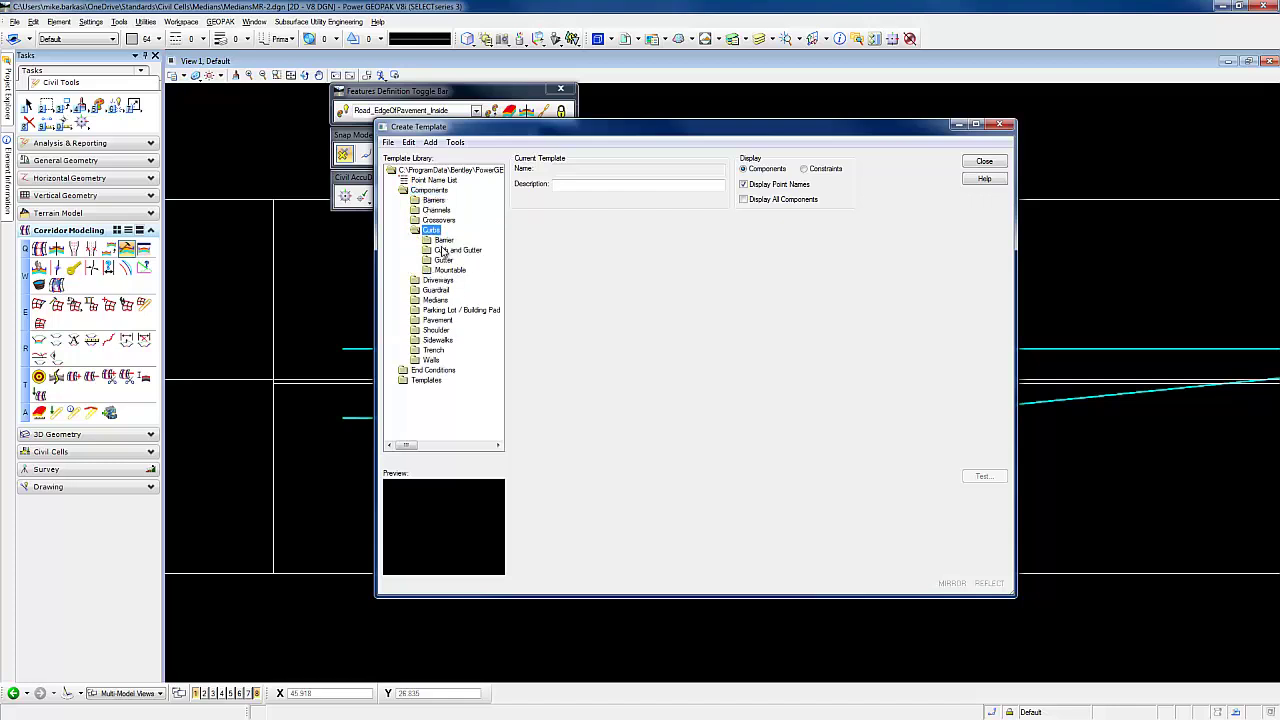
pyautogui.click(449, 270)
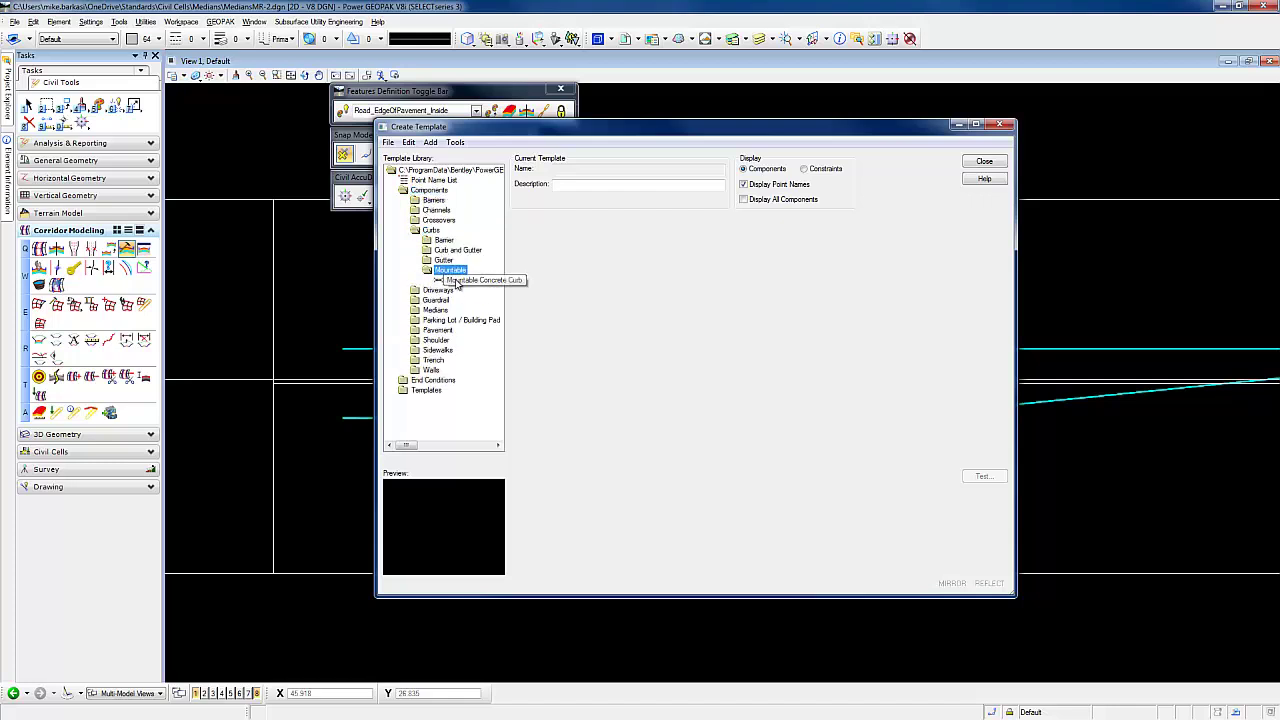
pyautogui.click(456, 281)
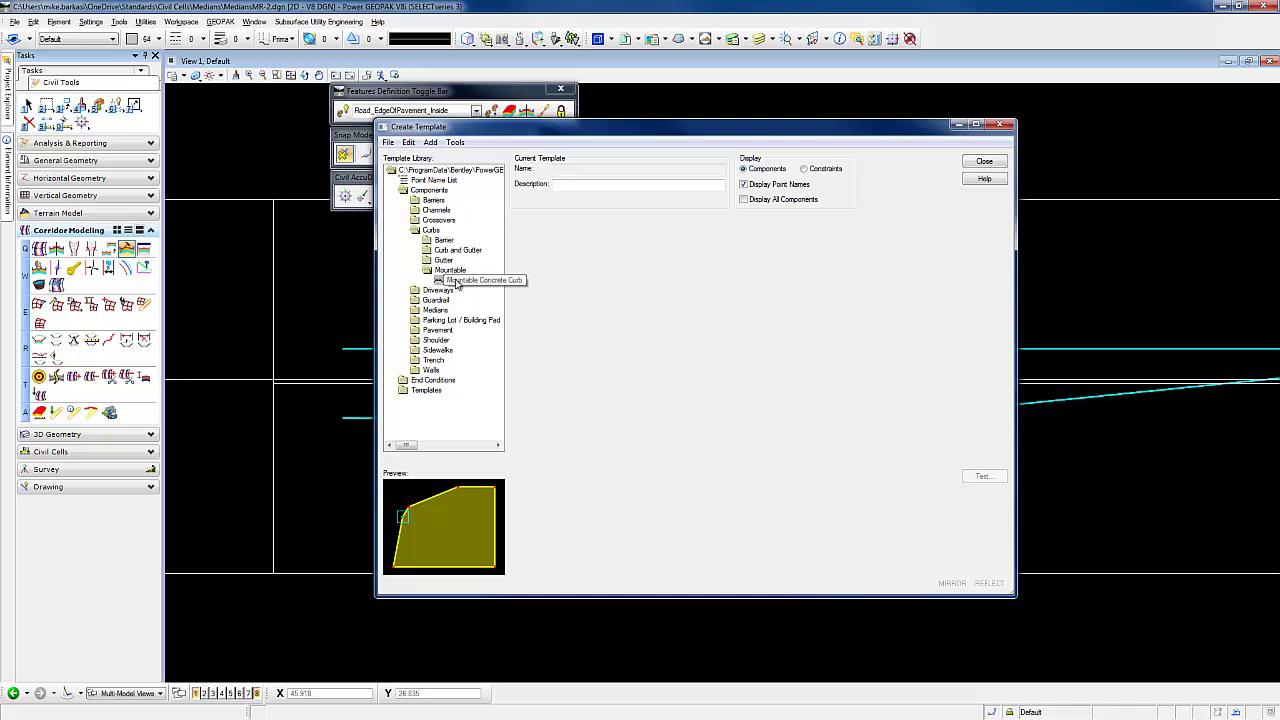
pyautogui.doubleClick(456, 281)
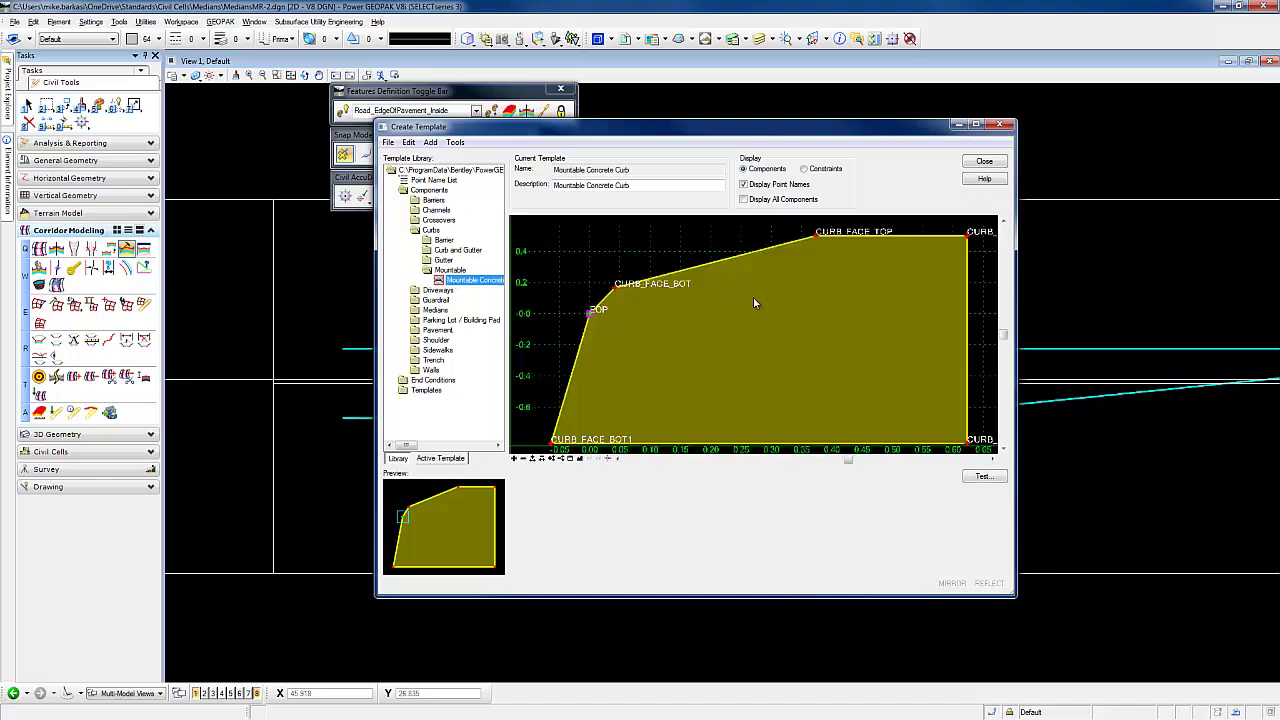
# Create a new template named MC_Median-Reflect in the Mountable curbs folder.
pyautogui.rightClick(458, 270)
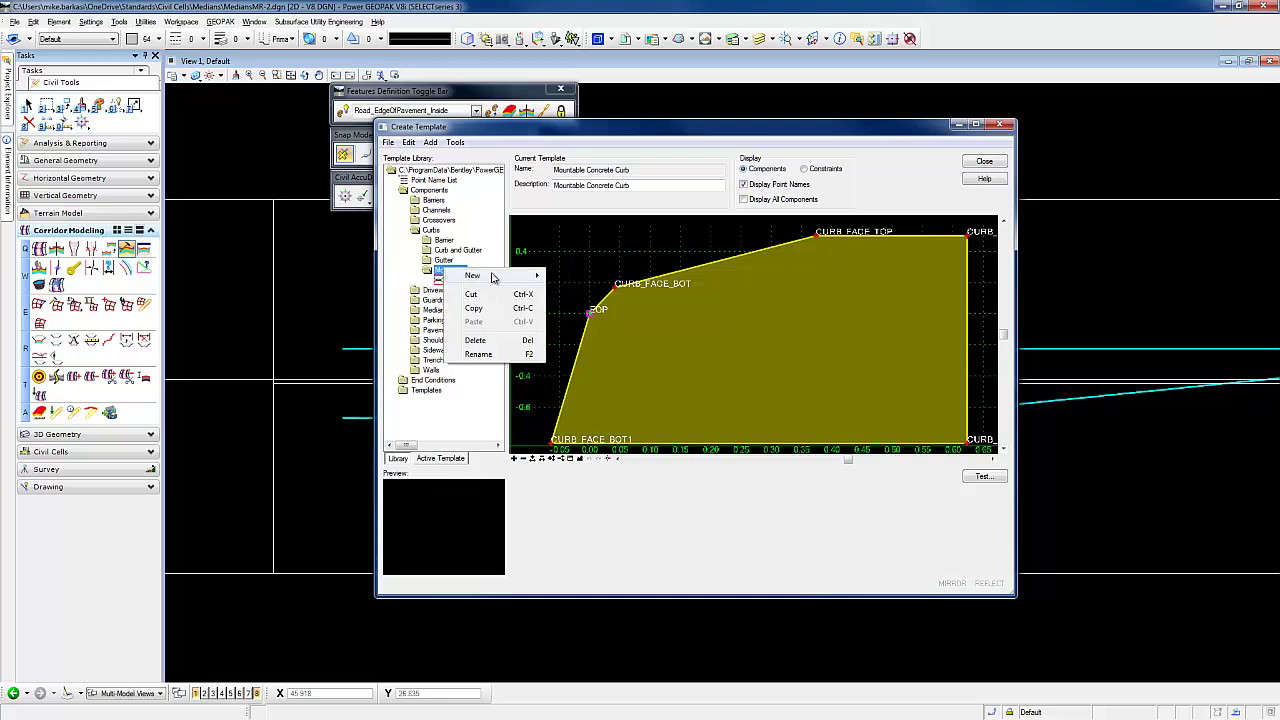
pyautogui.moveTo(492, 278)
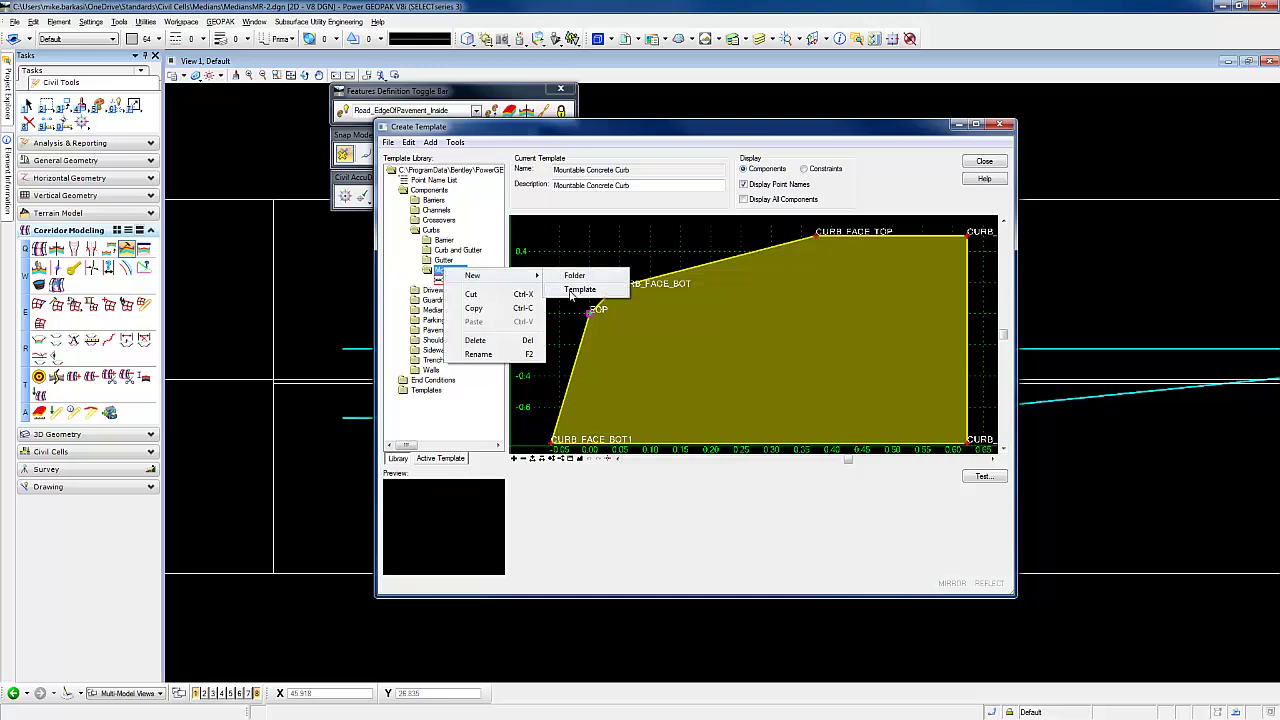
pyautogui.click(575, 289)
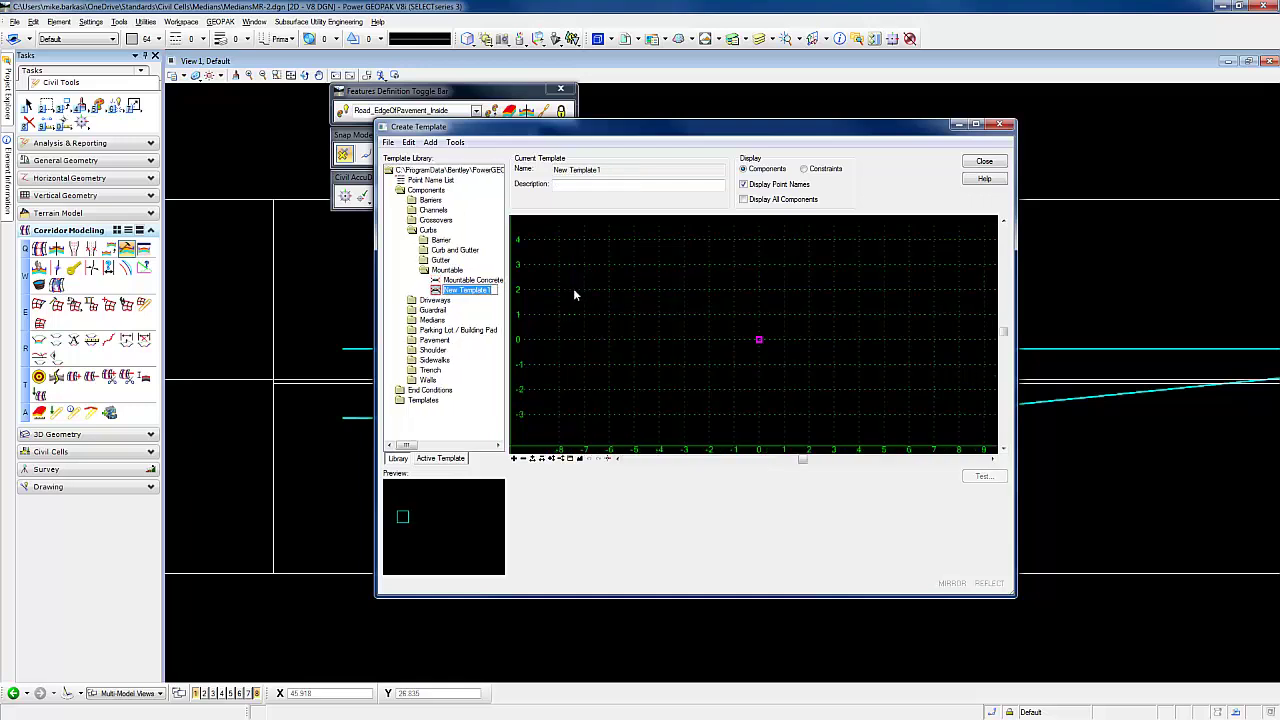
pyautogui.write('MC_Median-Reflect')
pyautogui.press('Return')
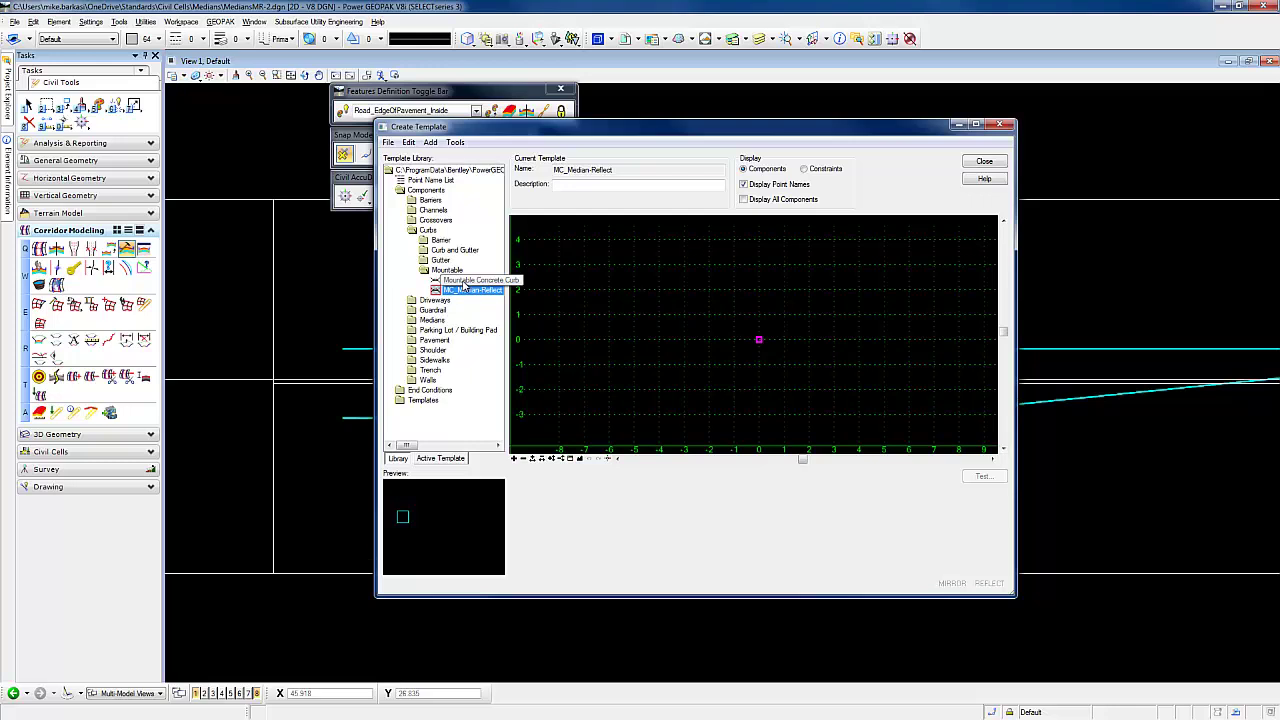
# Place the Mountable Concrete Curb component reflected in the MC_Median-Reflect template at xy 0,0, using the xy= key-in of Dynamic Settings.
pyautogui.click(609, 463)
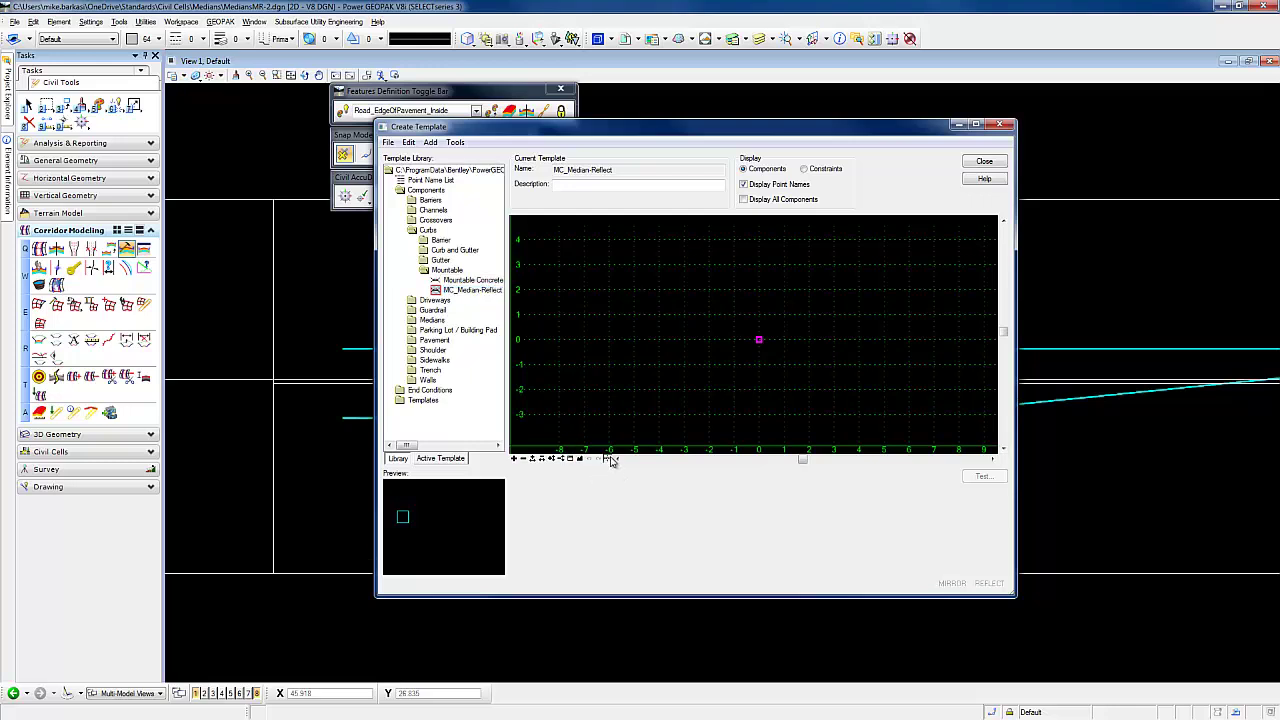
pyautogui.click(612, 460)
pyautogui.click(180, 198)
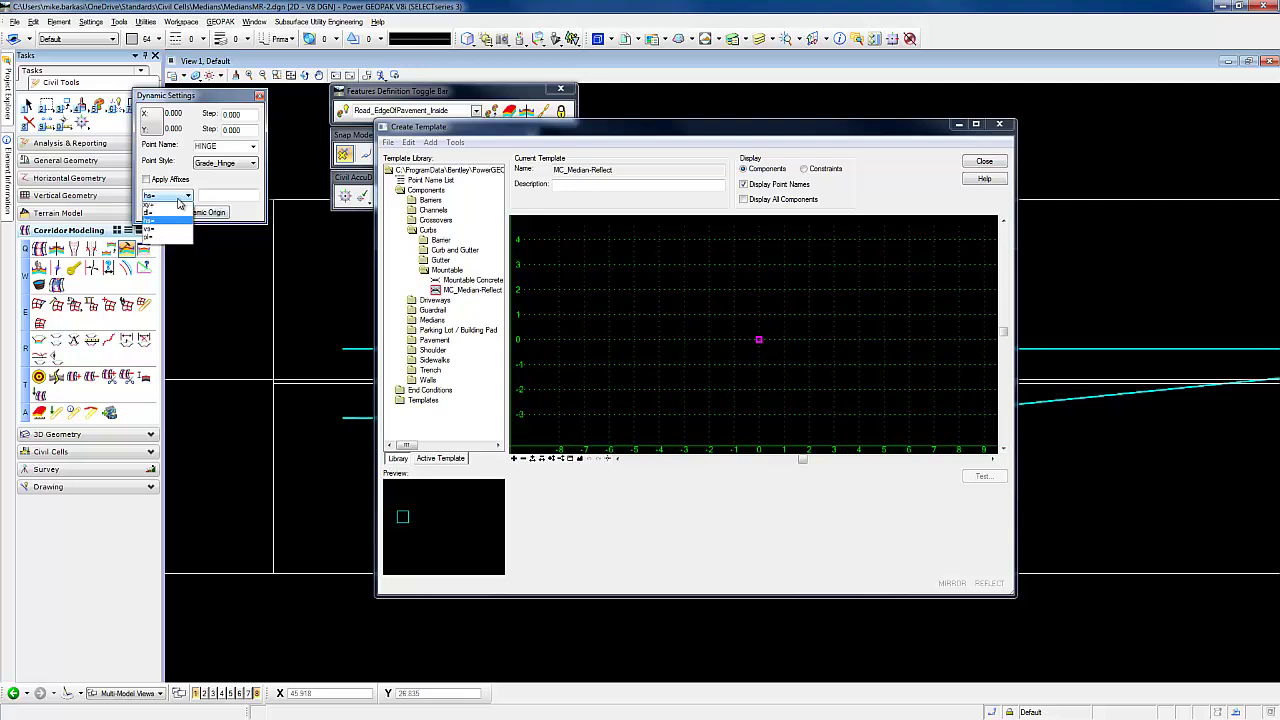
pyautogui.click(172, 205)
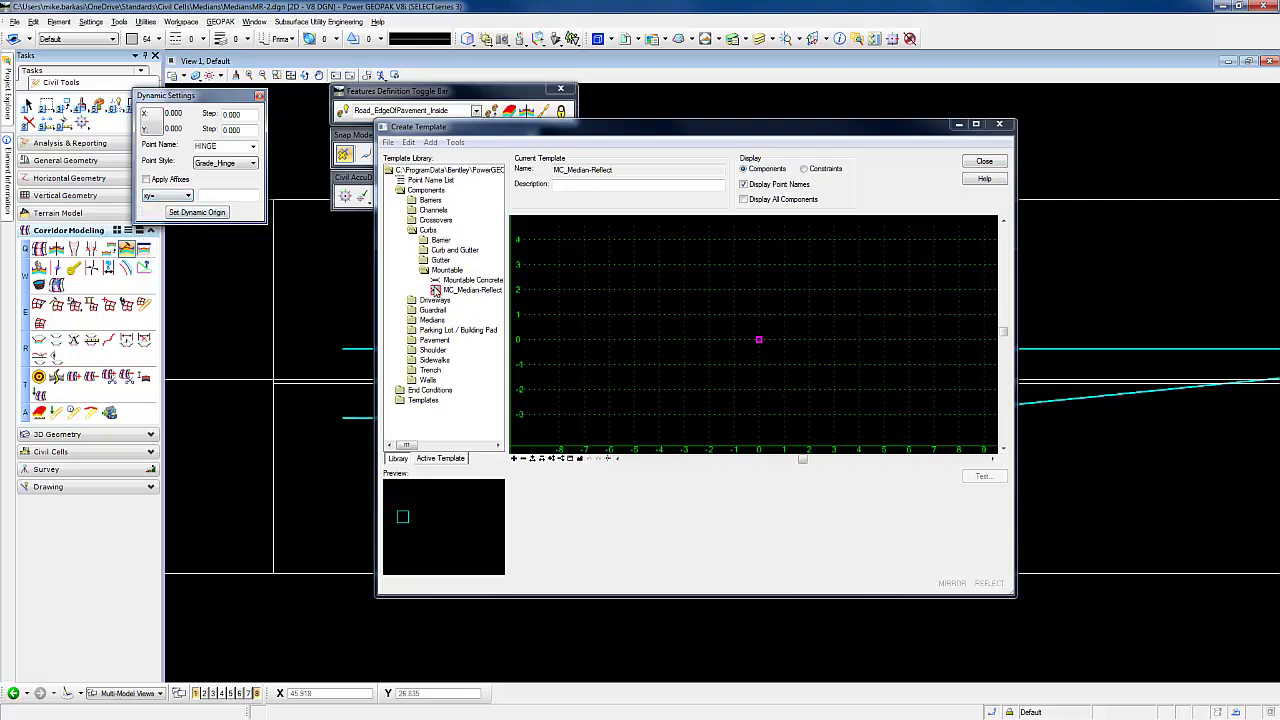
pyautogui.moveTo(452, 289); pyautogui.dragTo(640, 333)
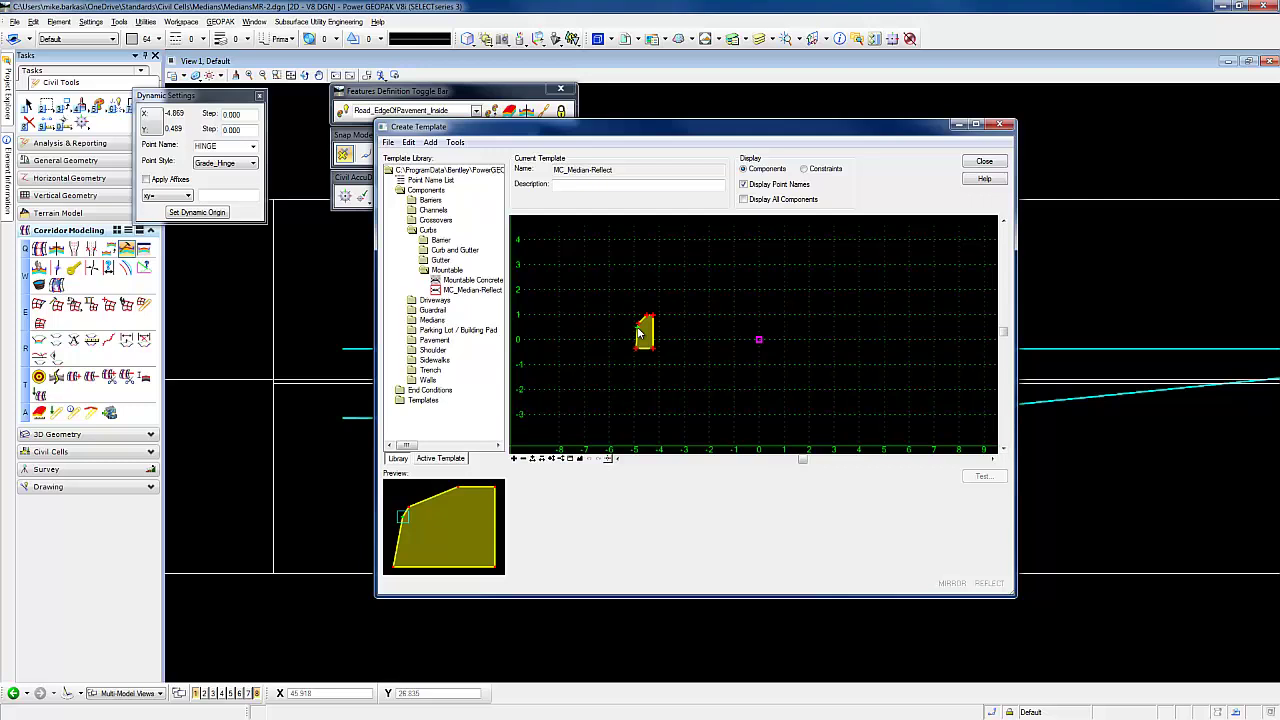
pyautogui.rightClick(639, 333)
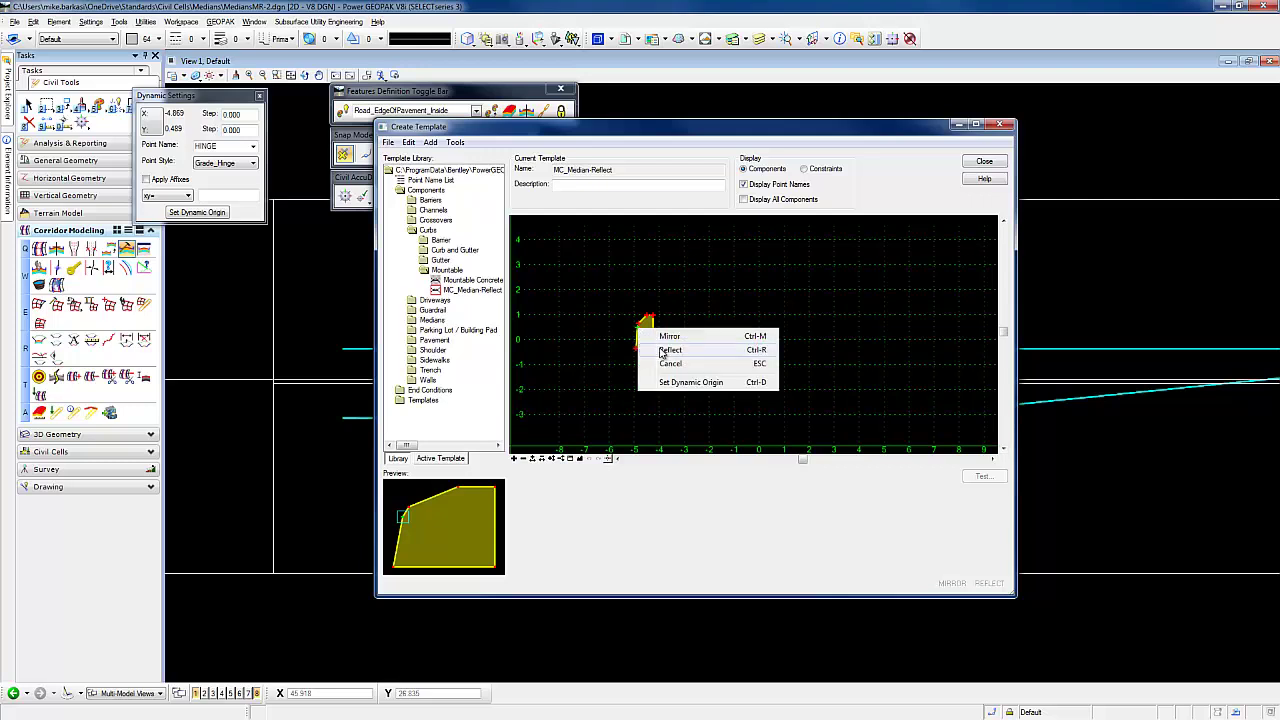
pyautogui.click(661, 351)
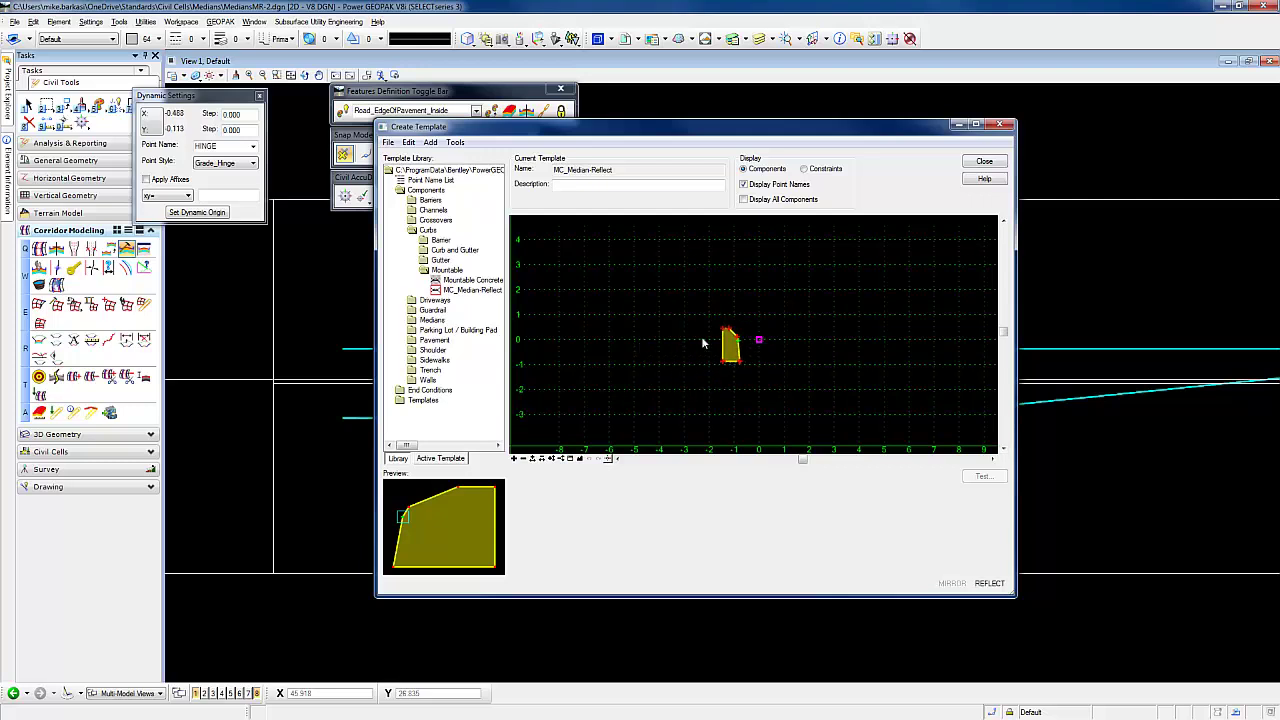
pyautogui.click(230, 194)
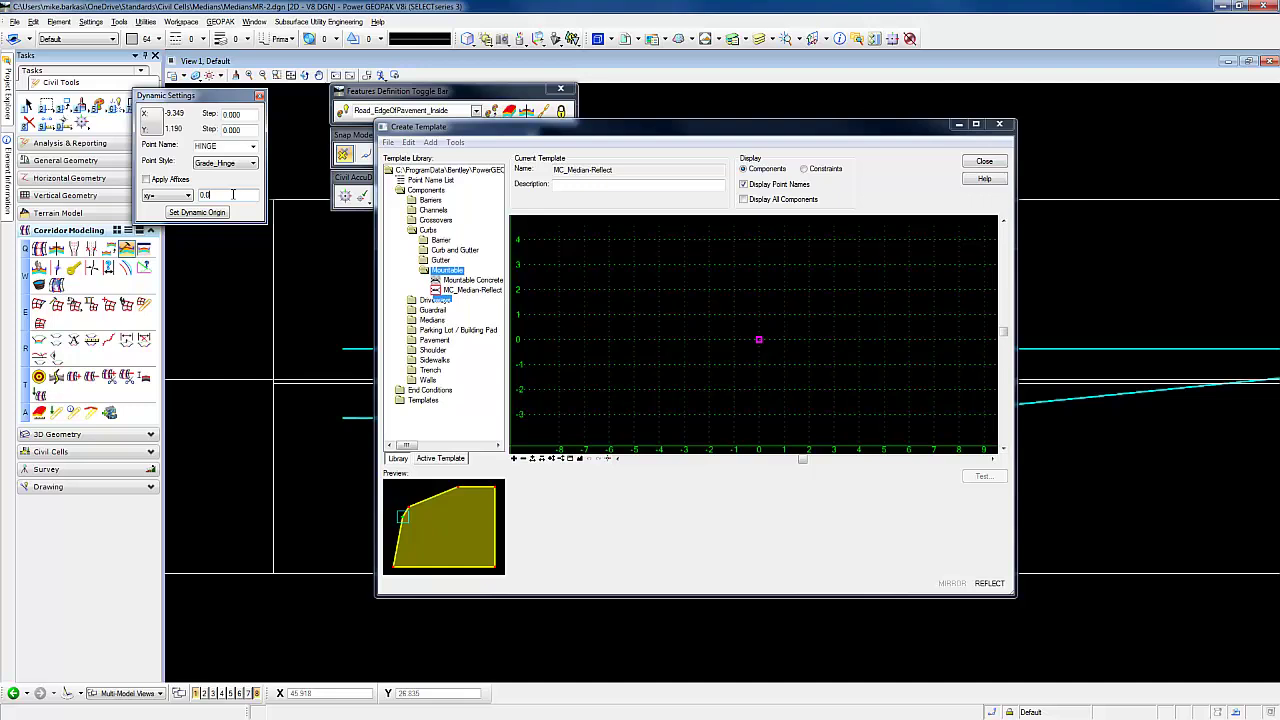
pyautogui.write('0,0')
pyautogui.press('Return')
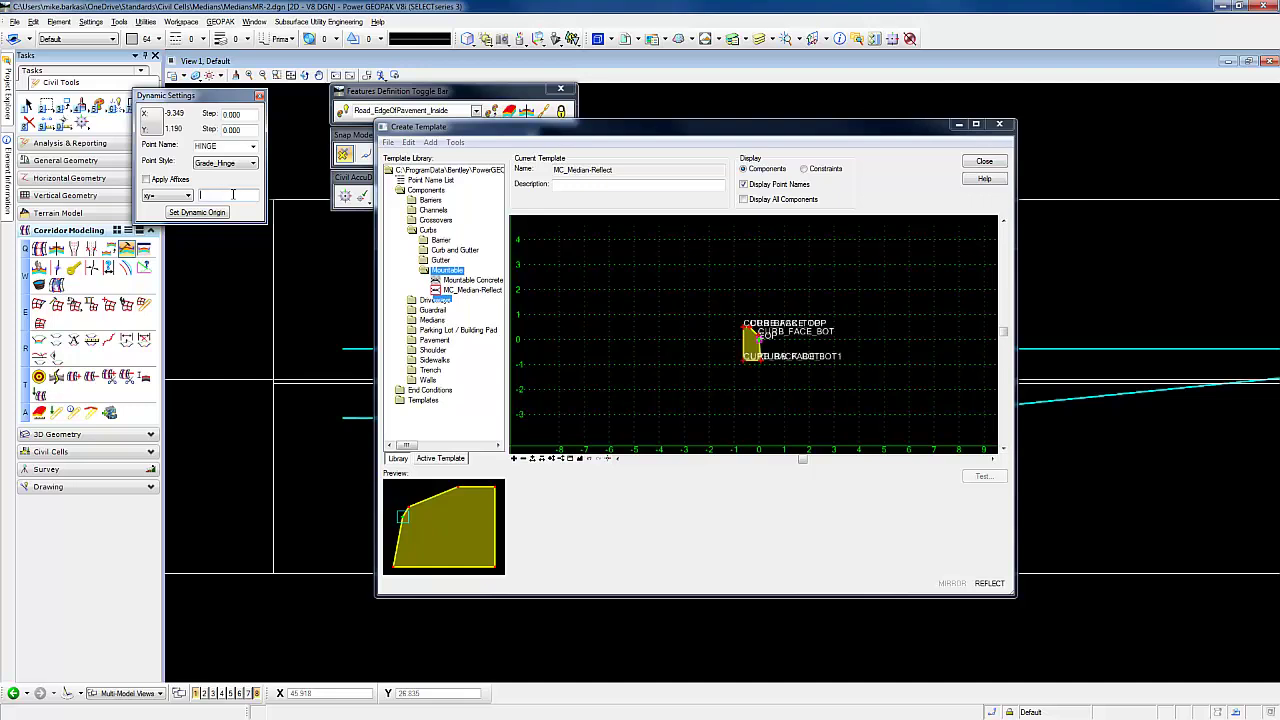
pyautogui.click(674, 317)
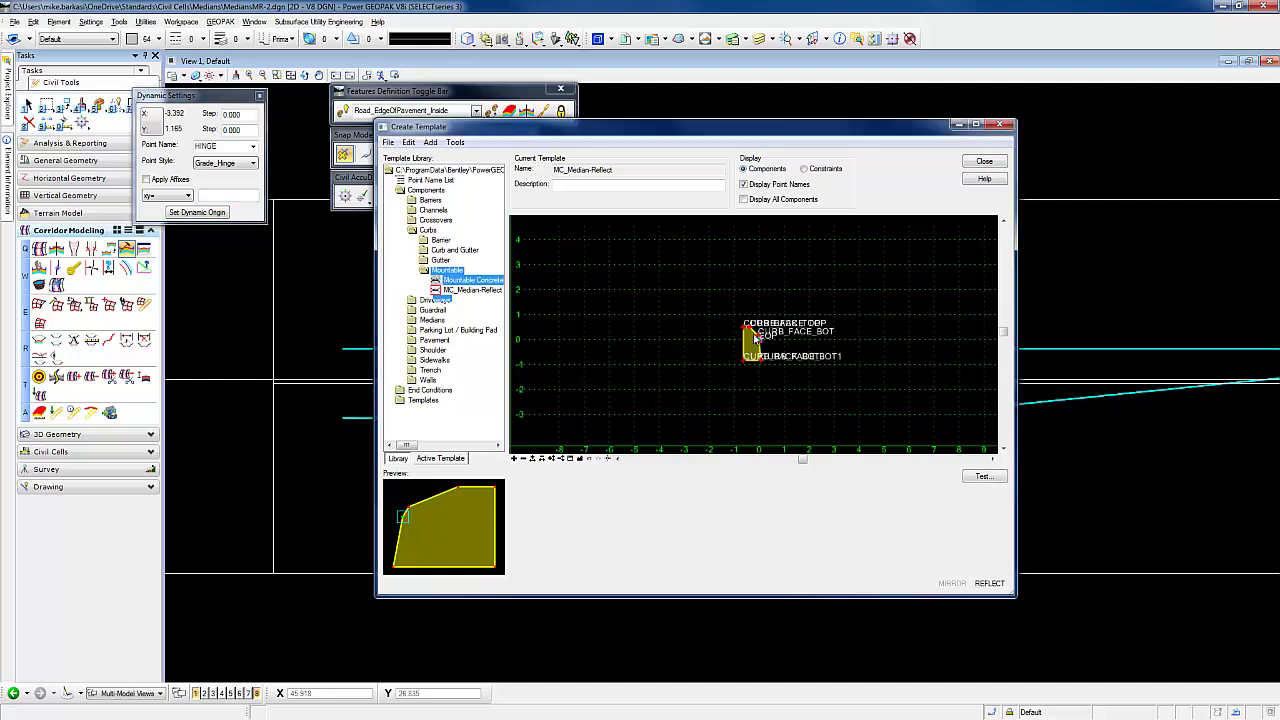
# Save the template library and close the Create Template editor.
pyautogui.click(388, 143)
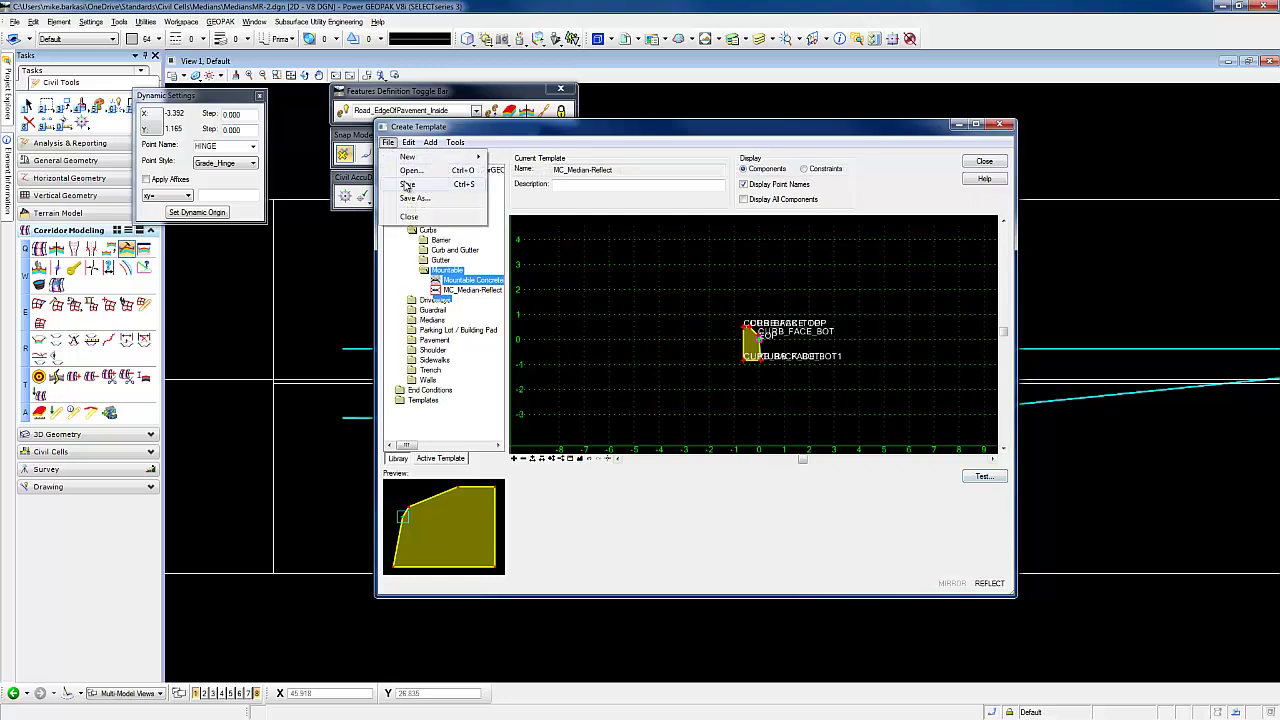
pyautogui.click(408, 184)
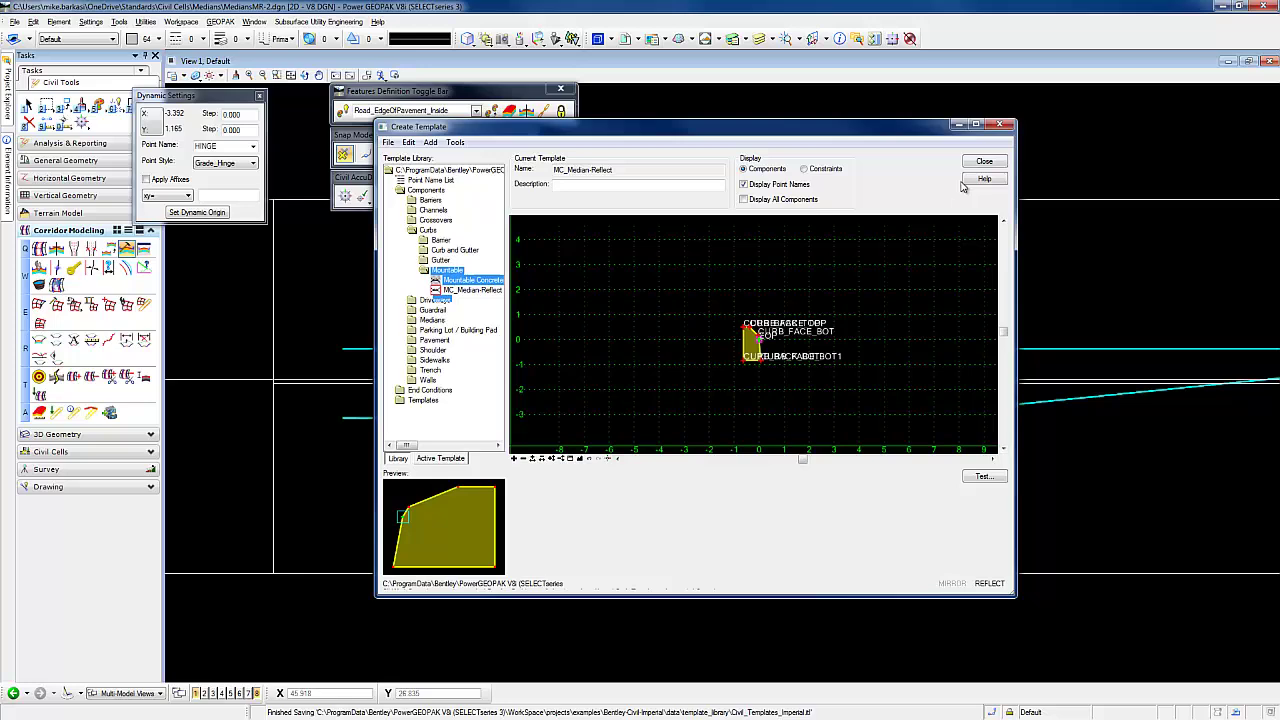
pyautogui.click(1000, 161)
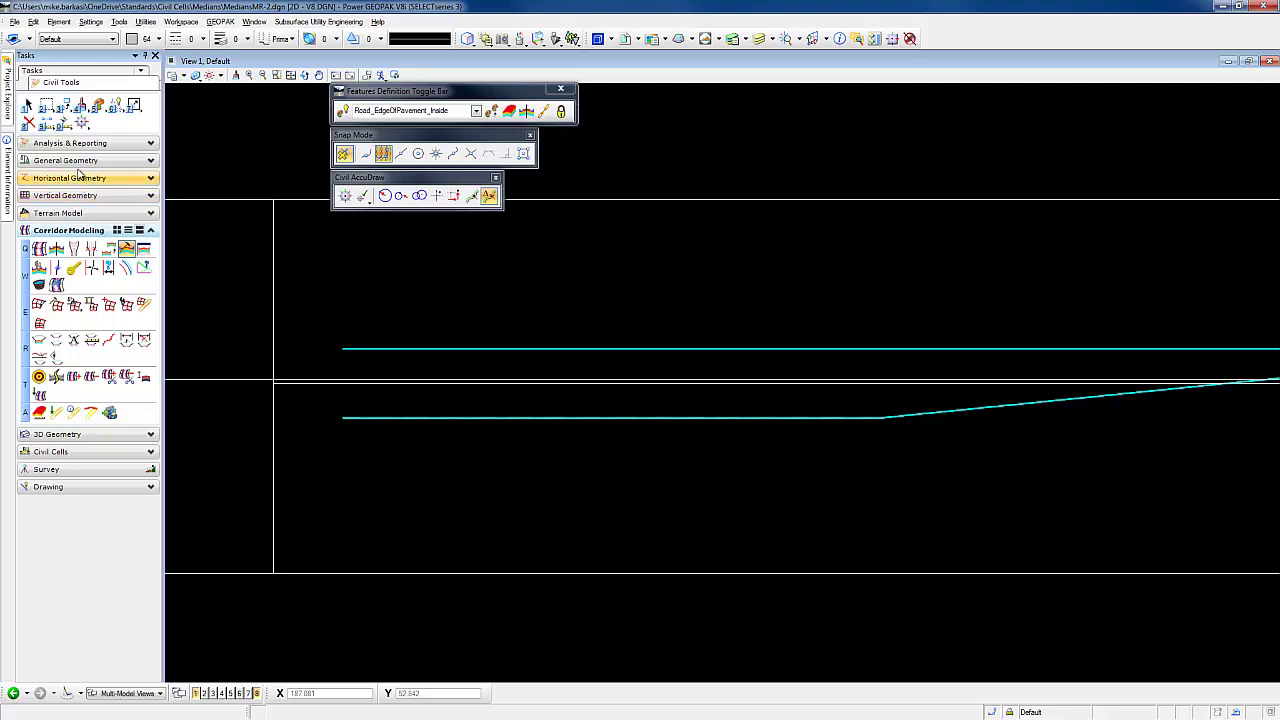
# Start Create Geometry By Template on the median outline and choose MC_Median-Reflect from Components\Curbs\Mountable as the template.
pyautogui.click(77, 180)
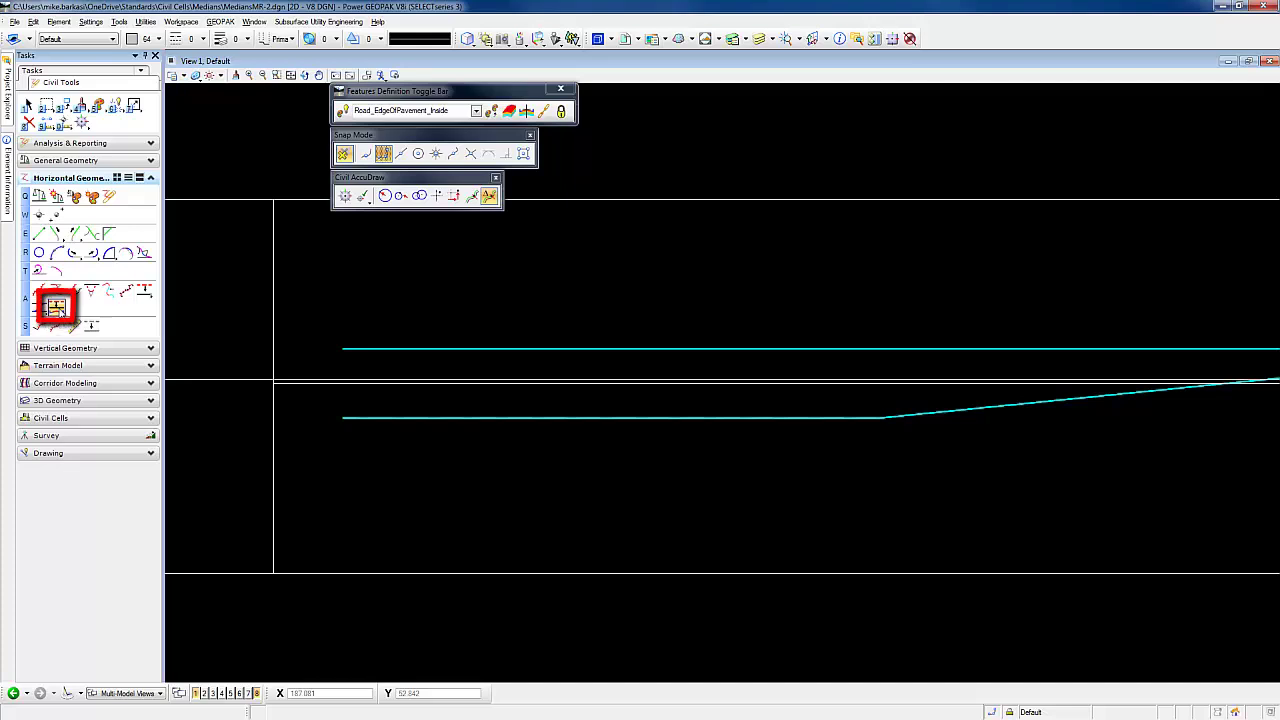
pyautogui.click(52, 308)
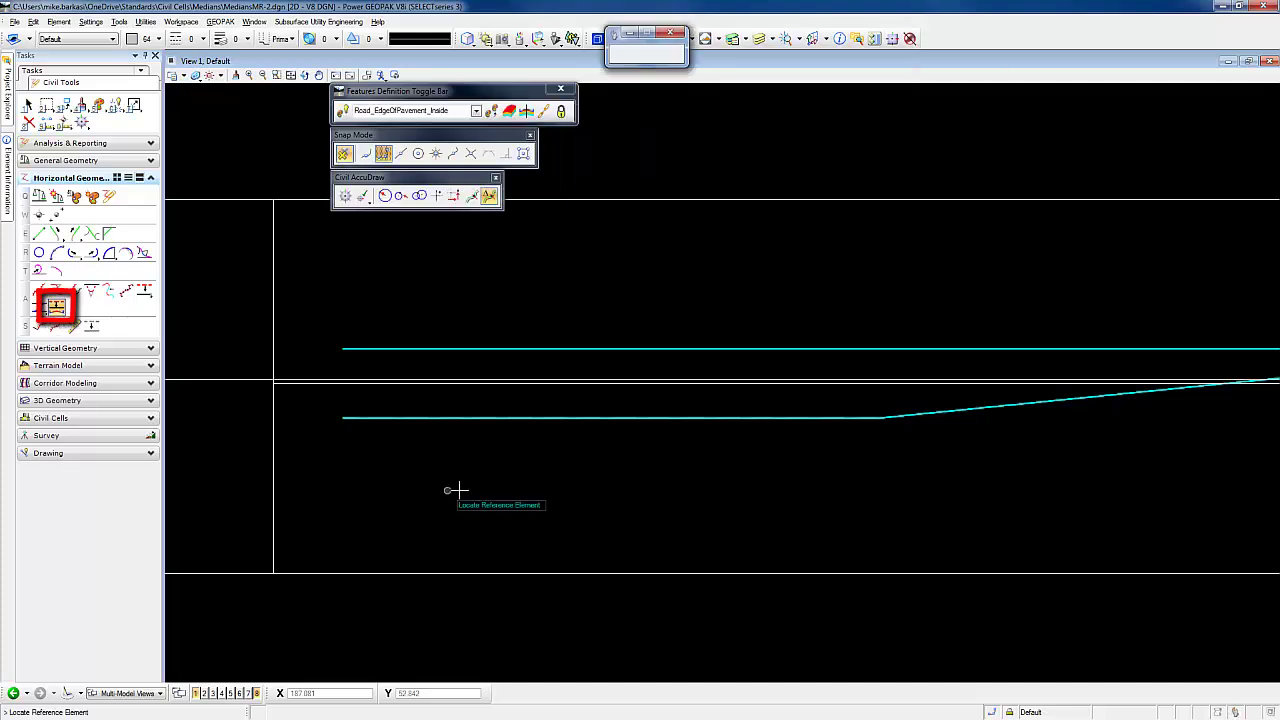
pyautogui.click(420, 418)
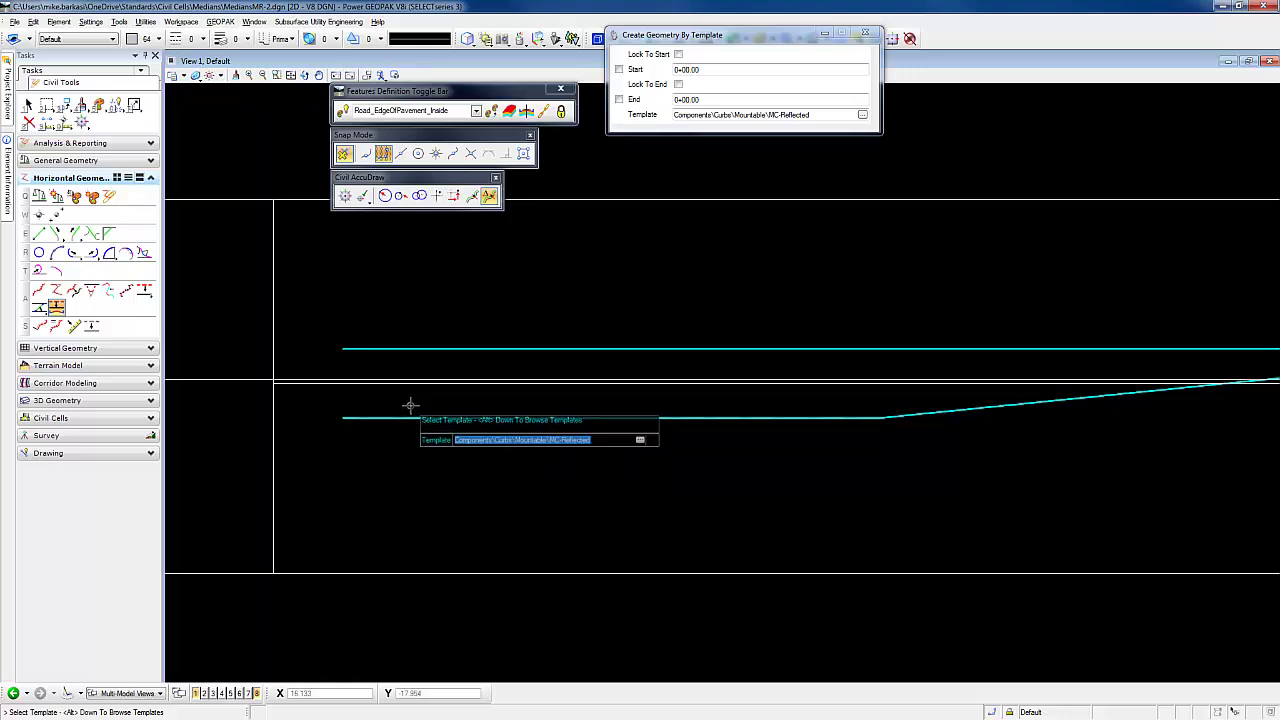
pyautogui.hotkey('alt', 'Down')
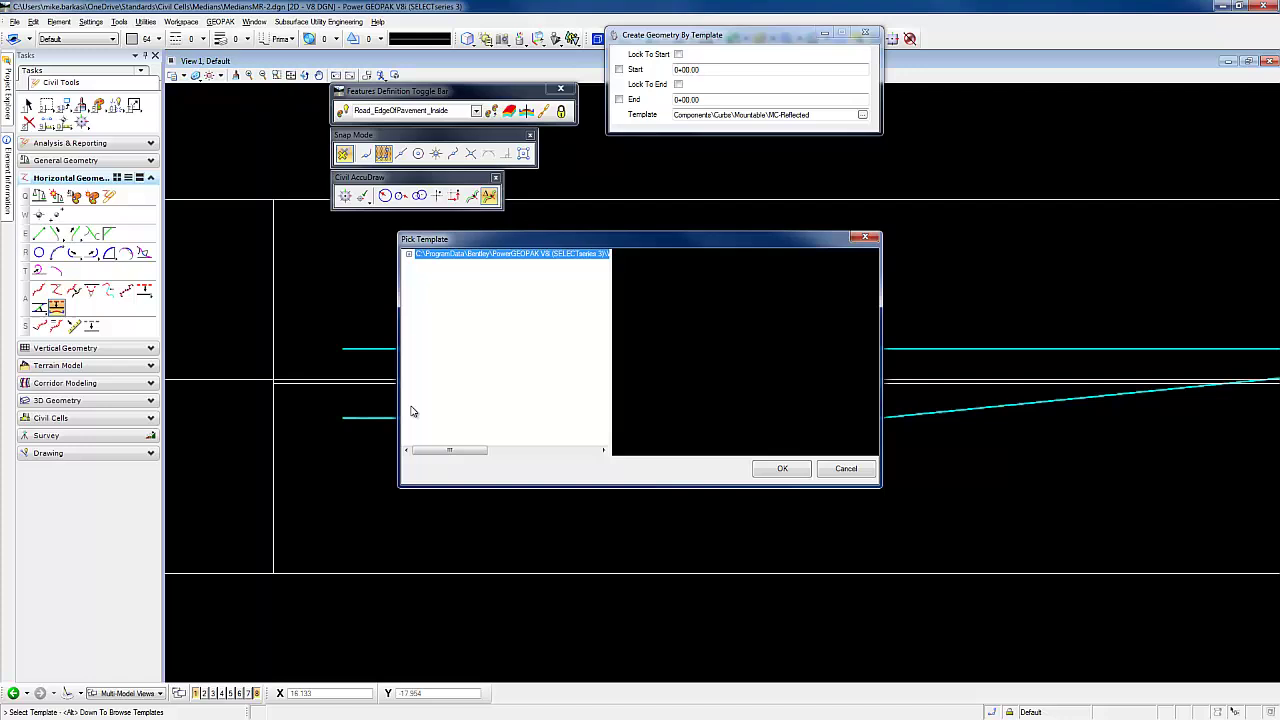
pyautogui.click(409, 254)
pyautogui.click(421, 264)
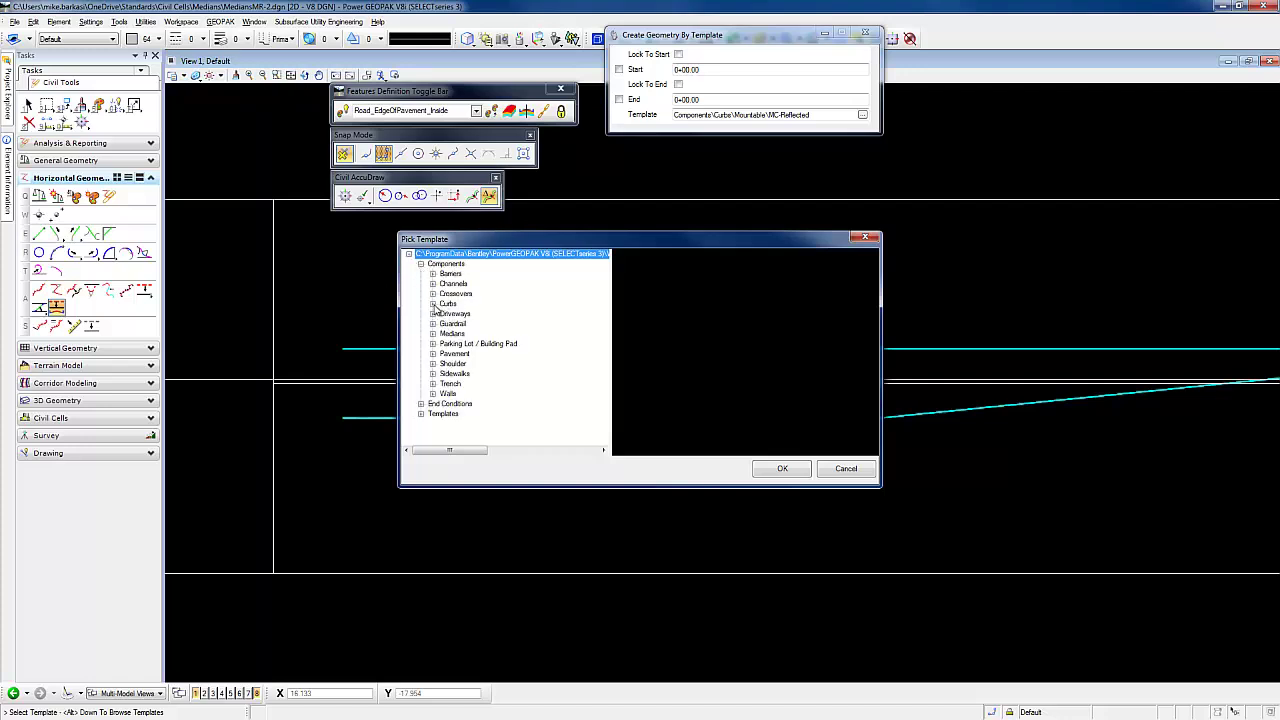
pyautogui.click(433, 304)
pyautogui.click(445, 344)
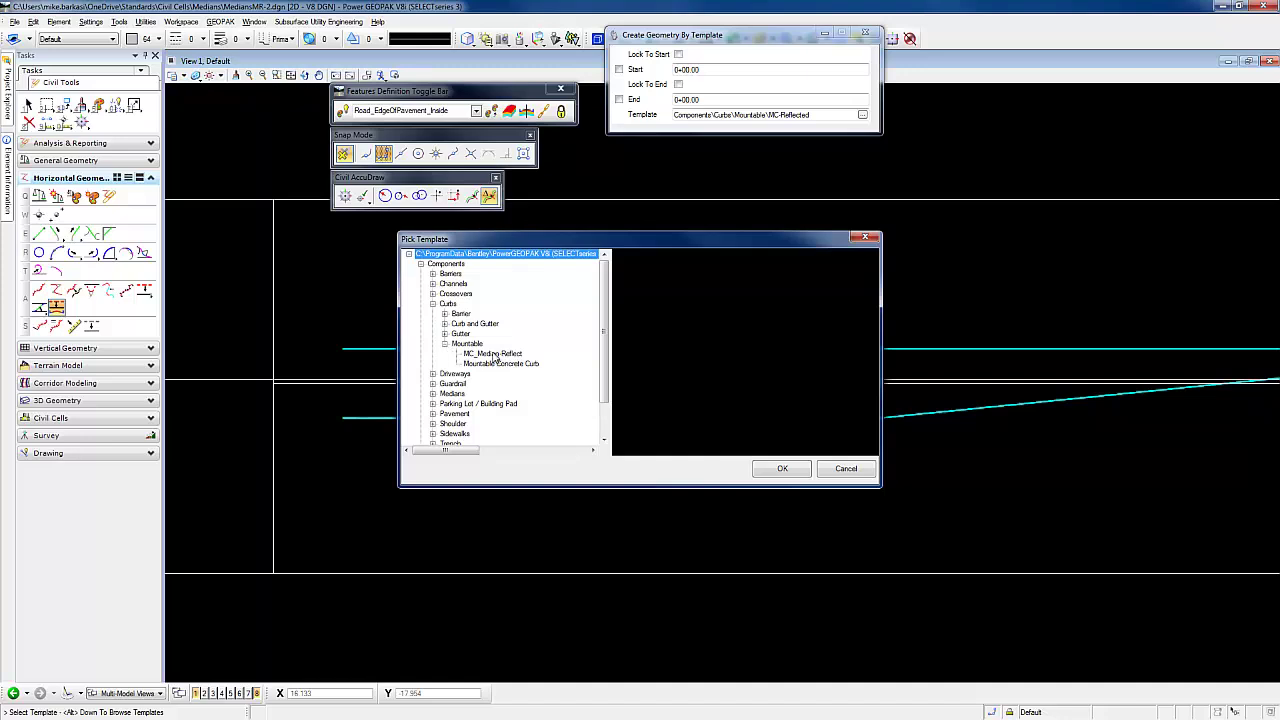
pyautogui.click(494, 355)
pyautogui.click(782, 468)
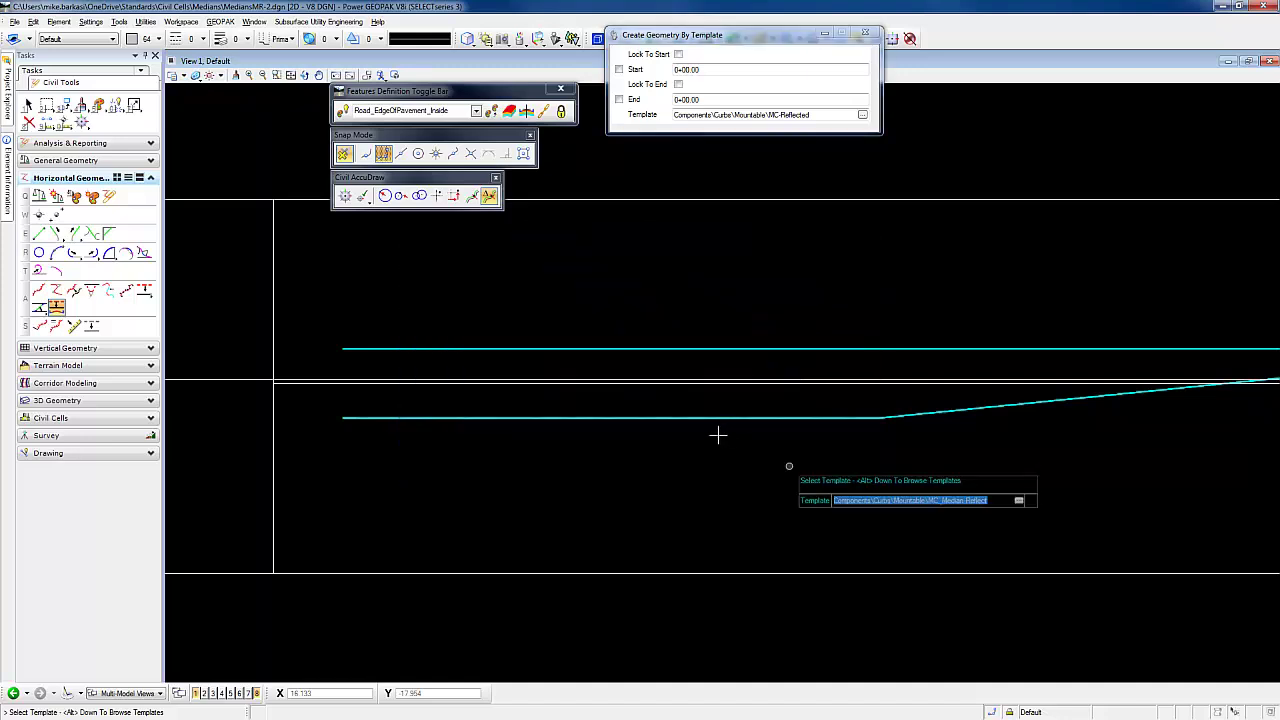
pyautogui.click(716, 435)
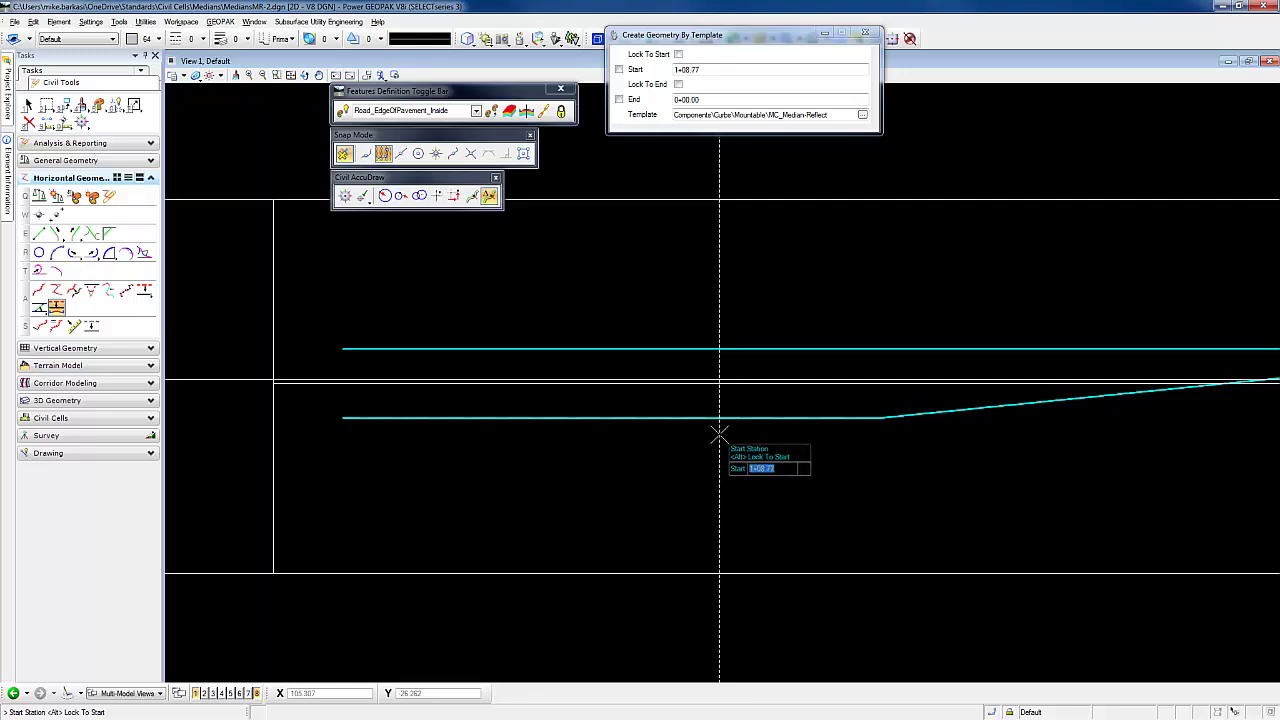
# Lock the template geometry to the start and end of the median outline and create it.
pyautogui.press('alt')
pyautogui.click(718, 435)
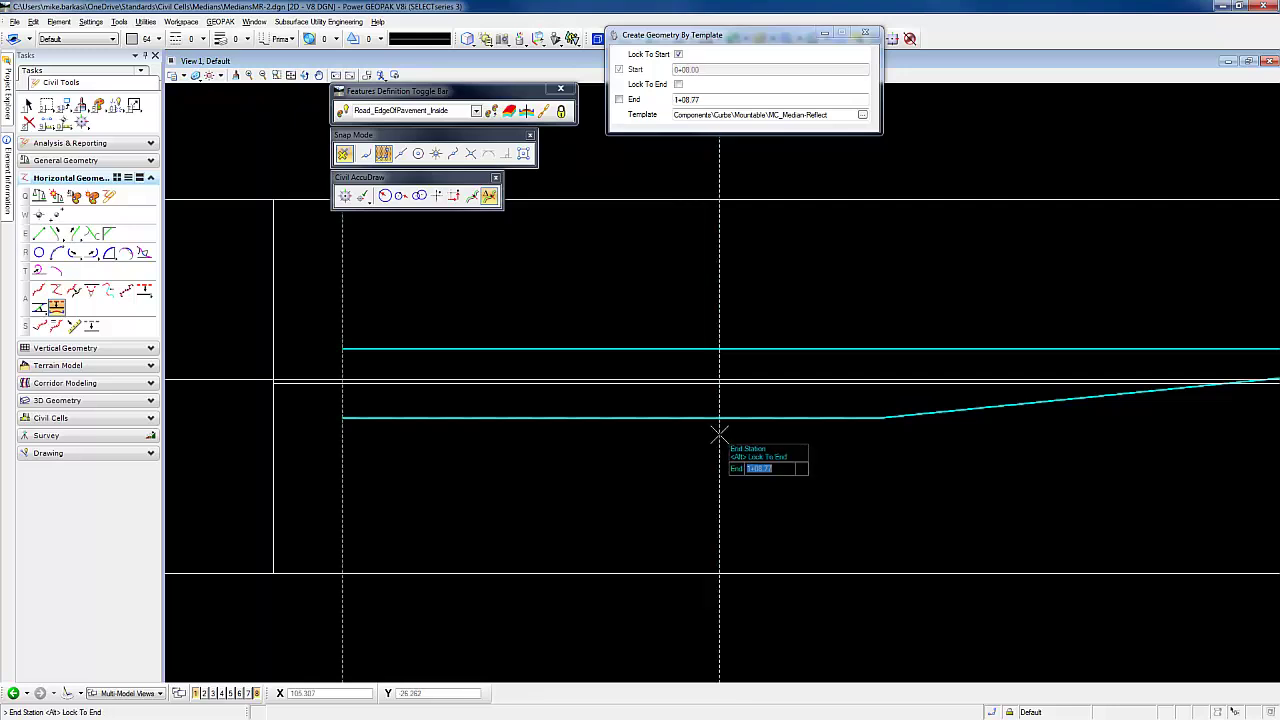
pyautogui.press('alt')
pyautogui.click(719, 435)
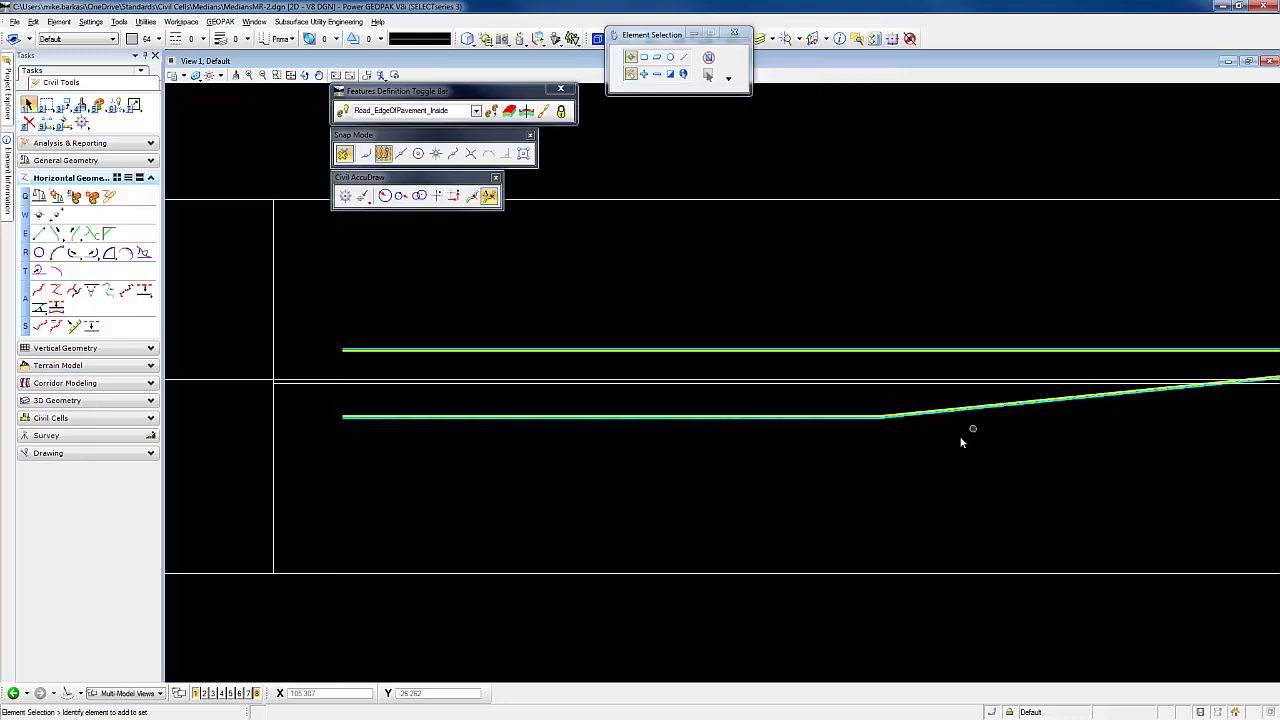
# Examine the generated curb lines along the median taper and at its start, selecting the curb face bottom line.
pyautogui.scroll(1, 900, 440)
pyautogui.scroll(4, 926, 423)
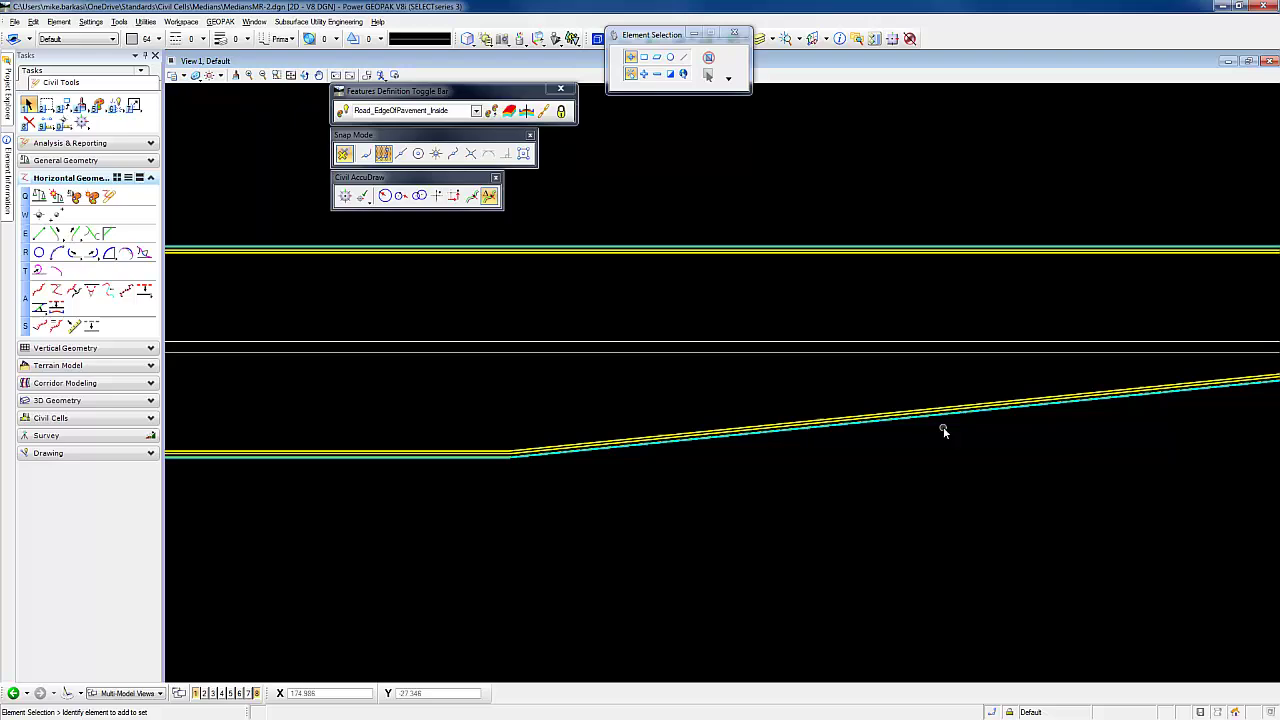
pyautogui.scroll(2, 943, 428)
pyautogui.scroll(1, 955, 383)
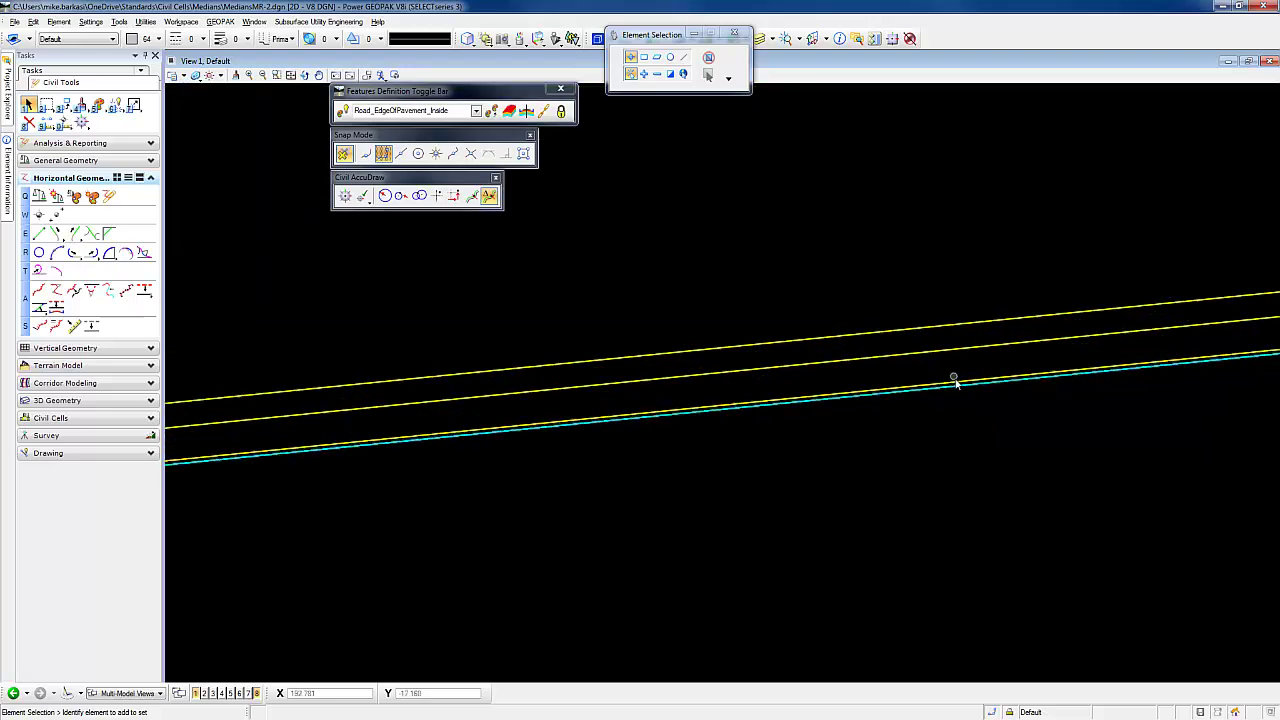
pyautogui.click(955, 382)
pyautogui.scroll(-1, 880, 462)
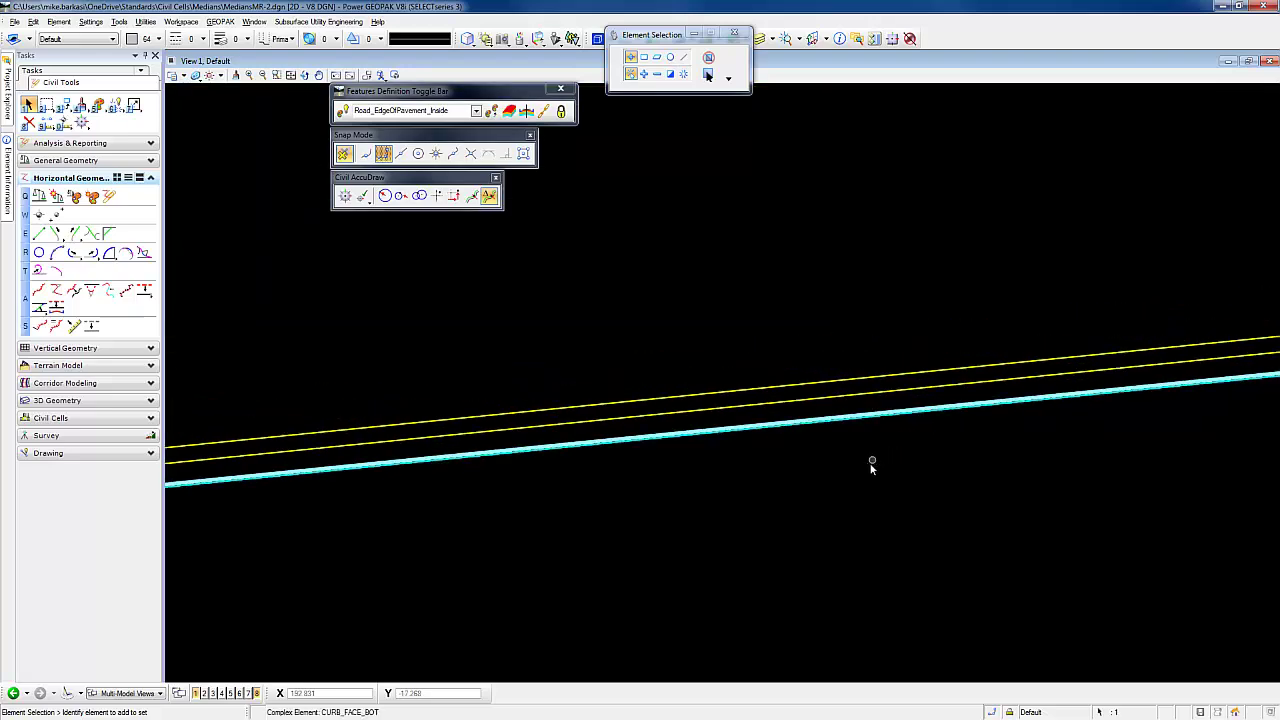
pyautogui.scroll(-4, 870, 472)
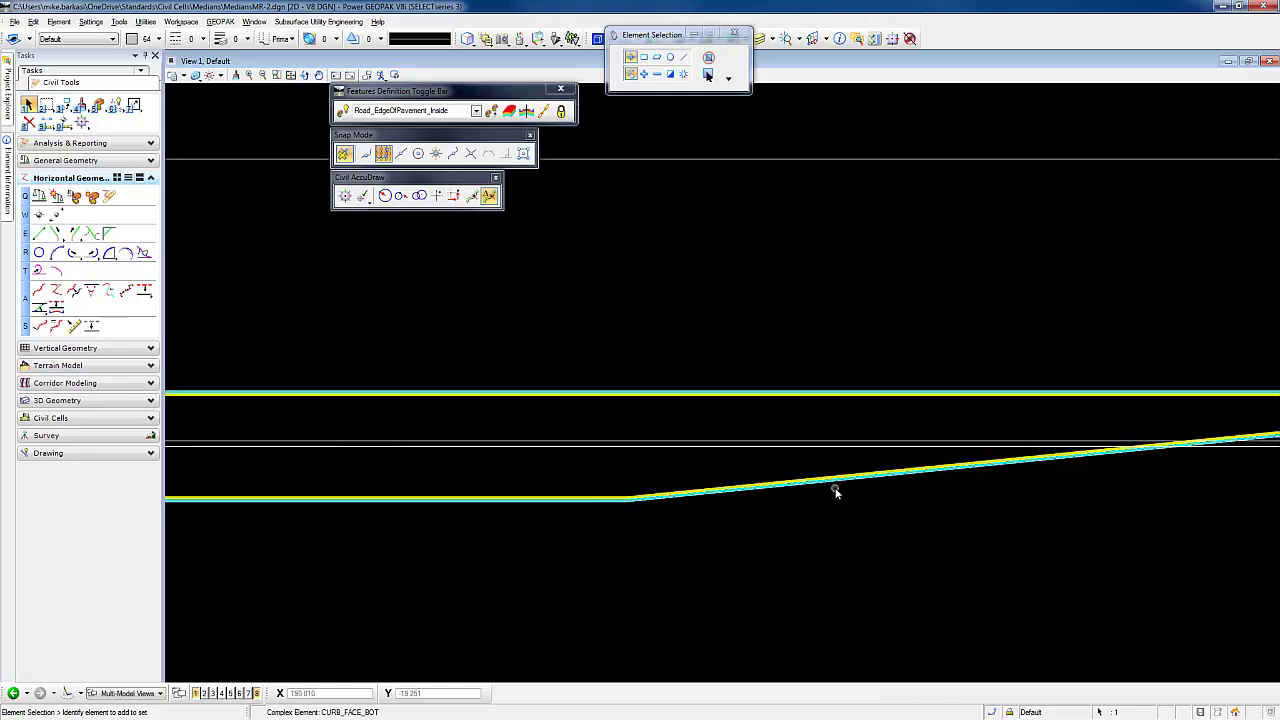
pyautogui.scroll(-2, 840, 489)
pyautogui.moveTo(1080, 508); pyautogui.dragTo(1036, 487, button='middle')
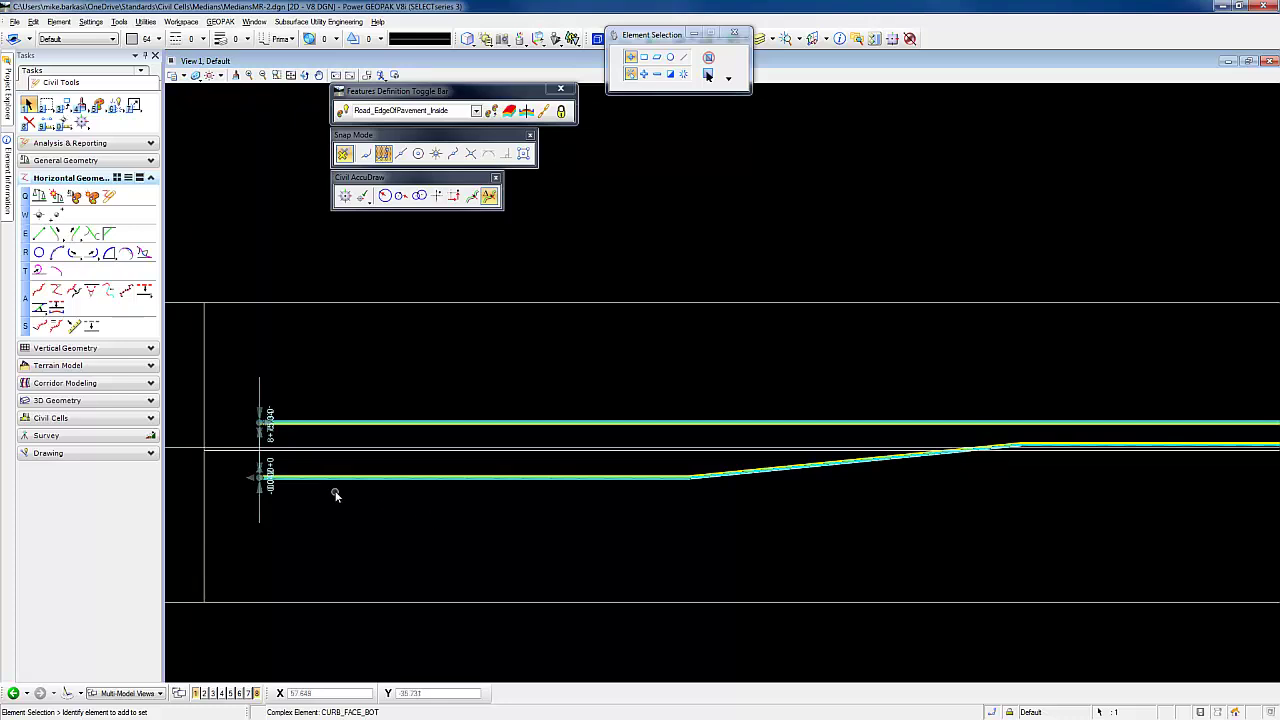
pyautogui.scroll(5, 317, 486)
pyautogui.moveTo(322, 486); pyautogui.dragTo(543, 491, button='middle')
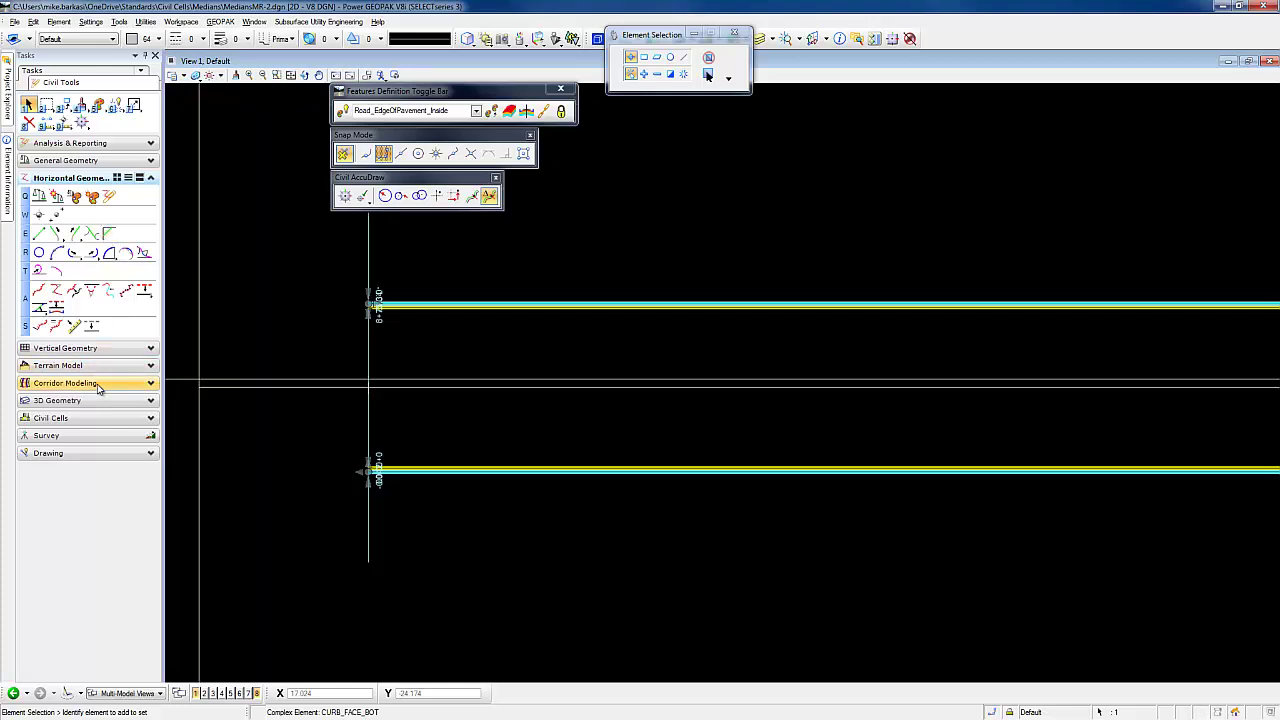
# Review the vertical constraint values of CURB_FACE_BOT and CURB_FACE_TOP in the MC_Median-Reflect template, closing the template editor when done.
pyautogui.click(66, 383)
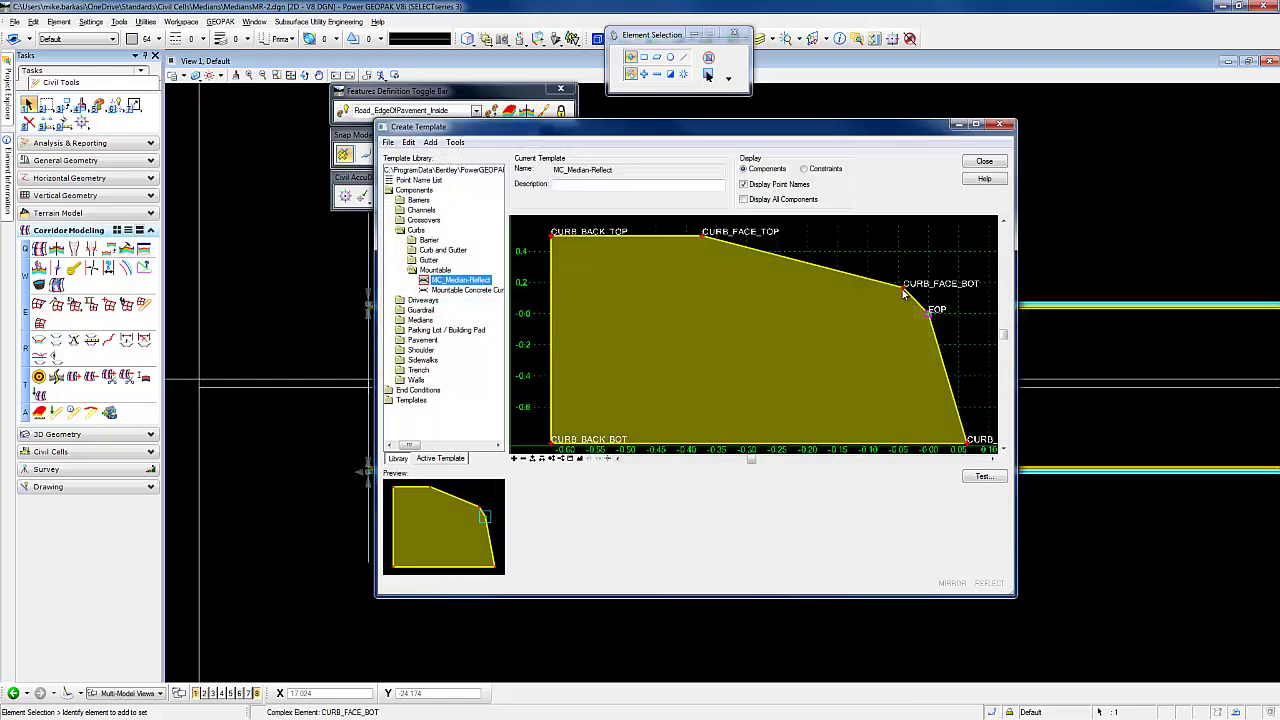
pyautogui.moveTo(903, 292)
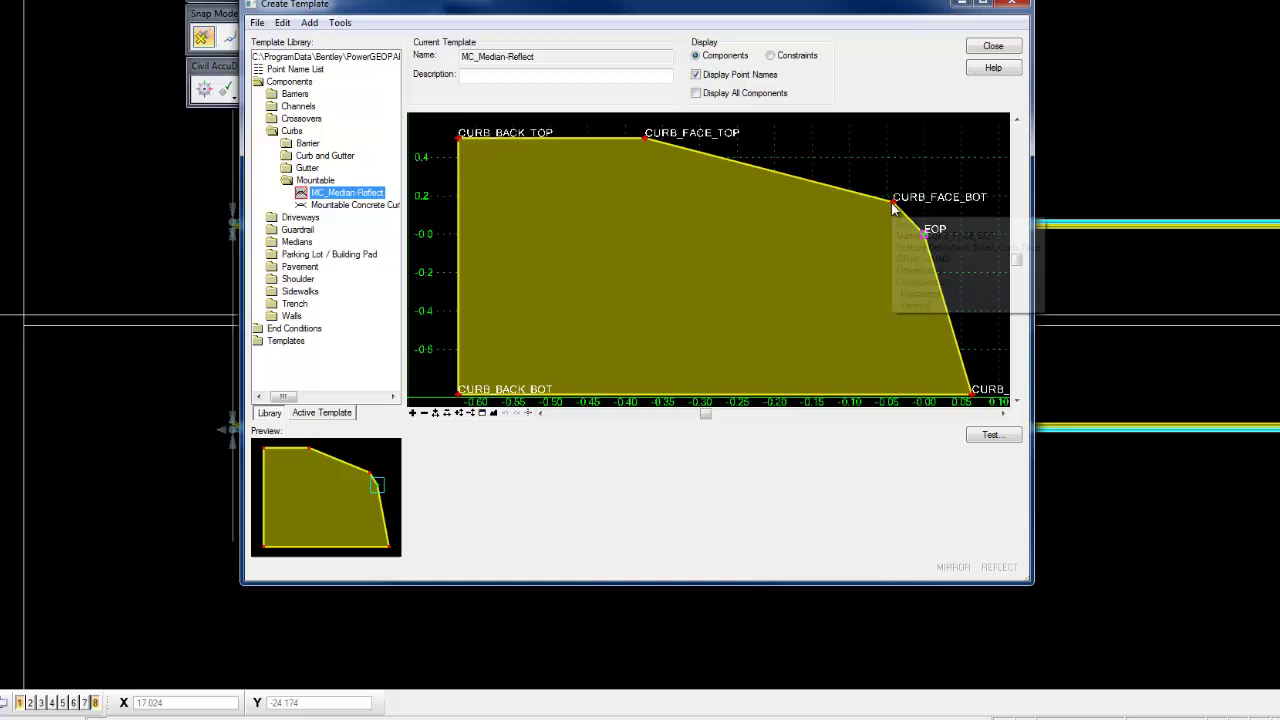
pyautogui.doubleClick(894, 203)
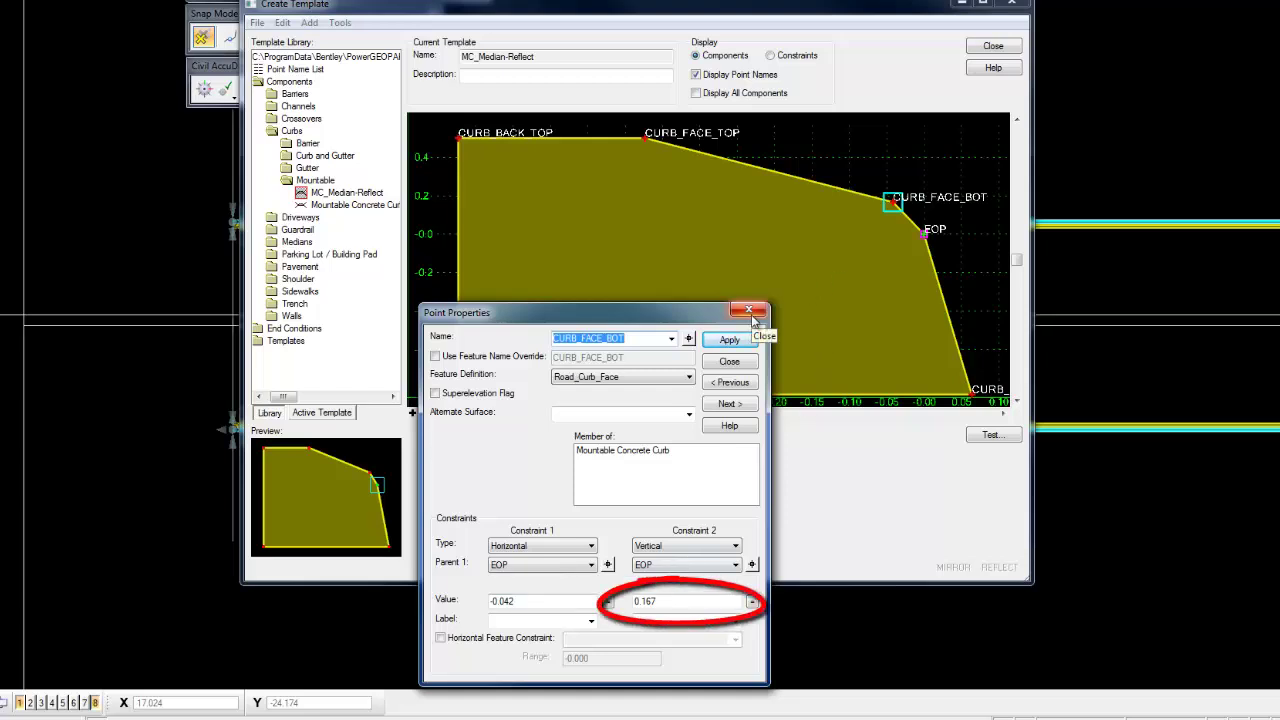
pyautogui.click(741, 360)
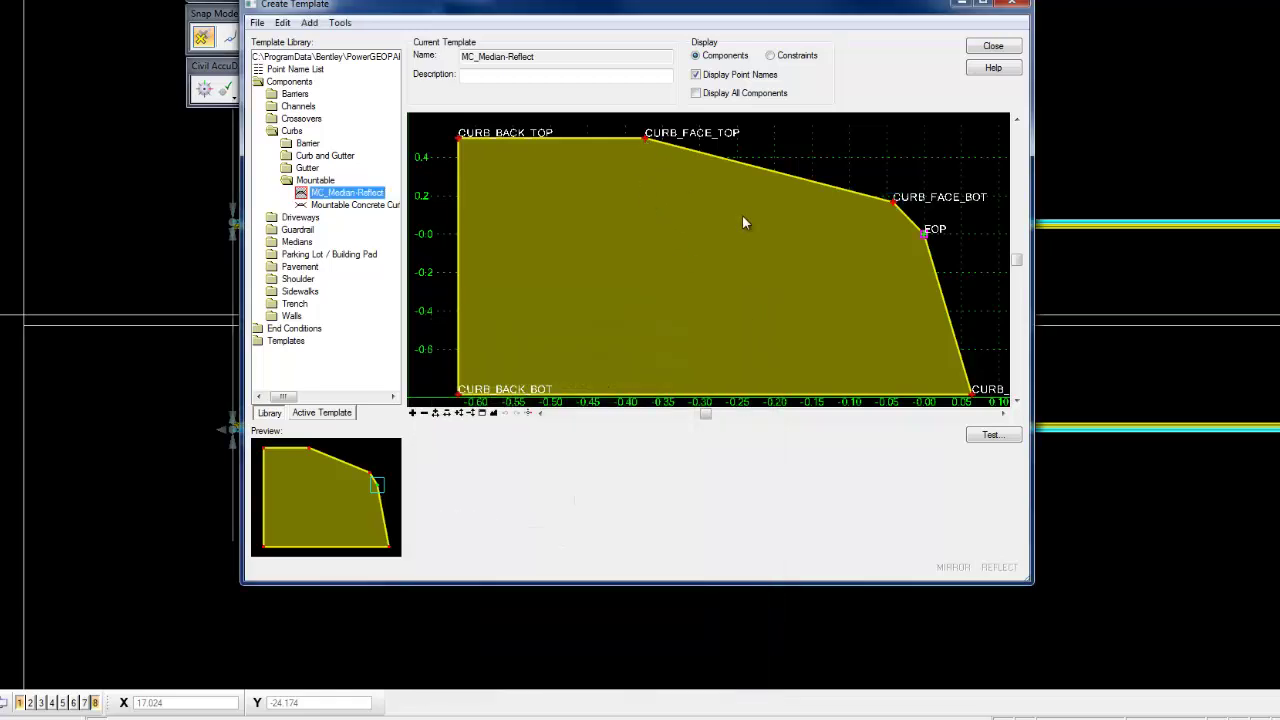
pyautogui.doubleClick(645, 138)
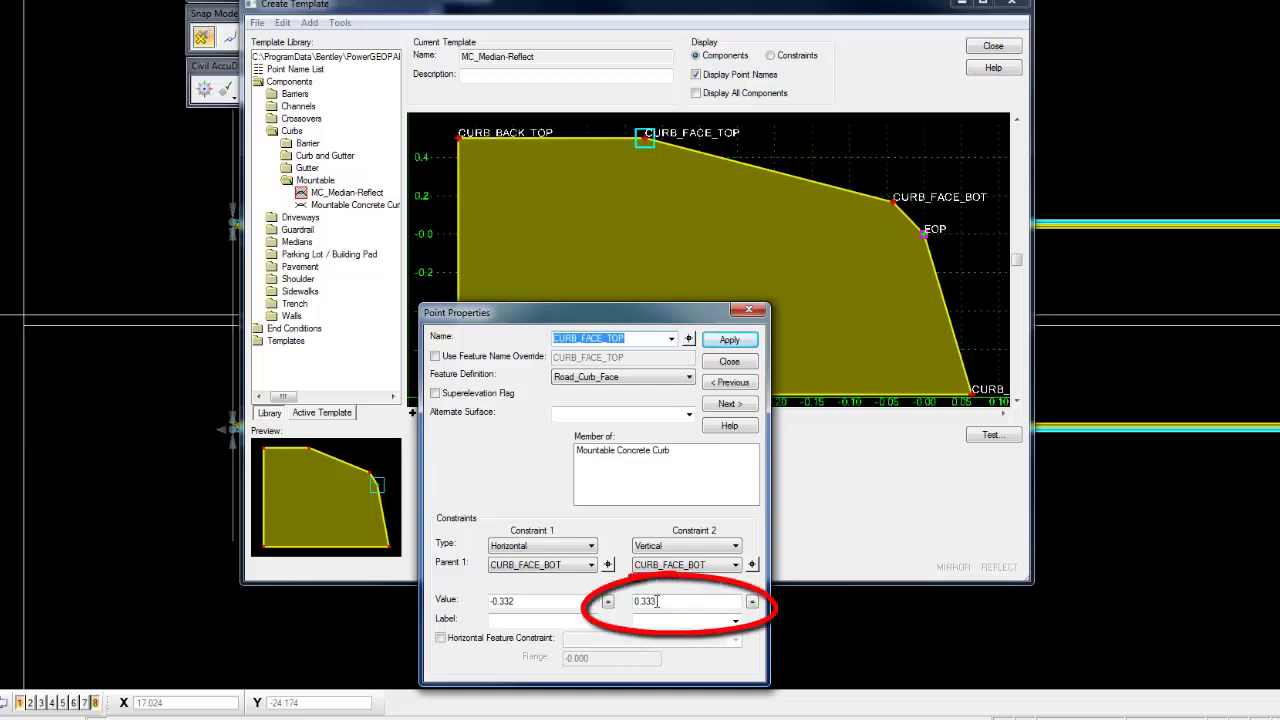
pyautogui.click(735, 365)
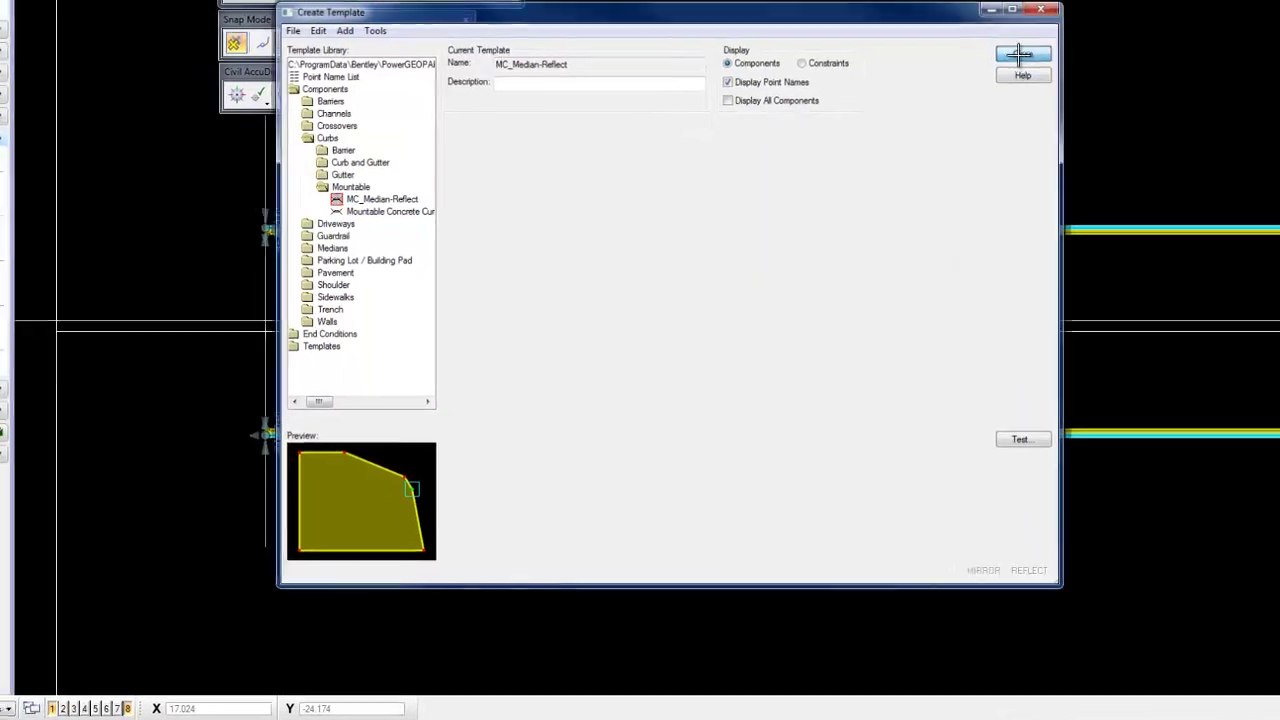
pyautogui.click(993, 47)
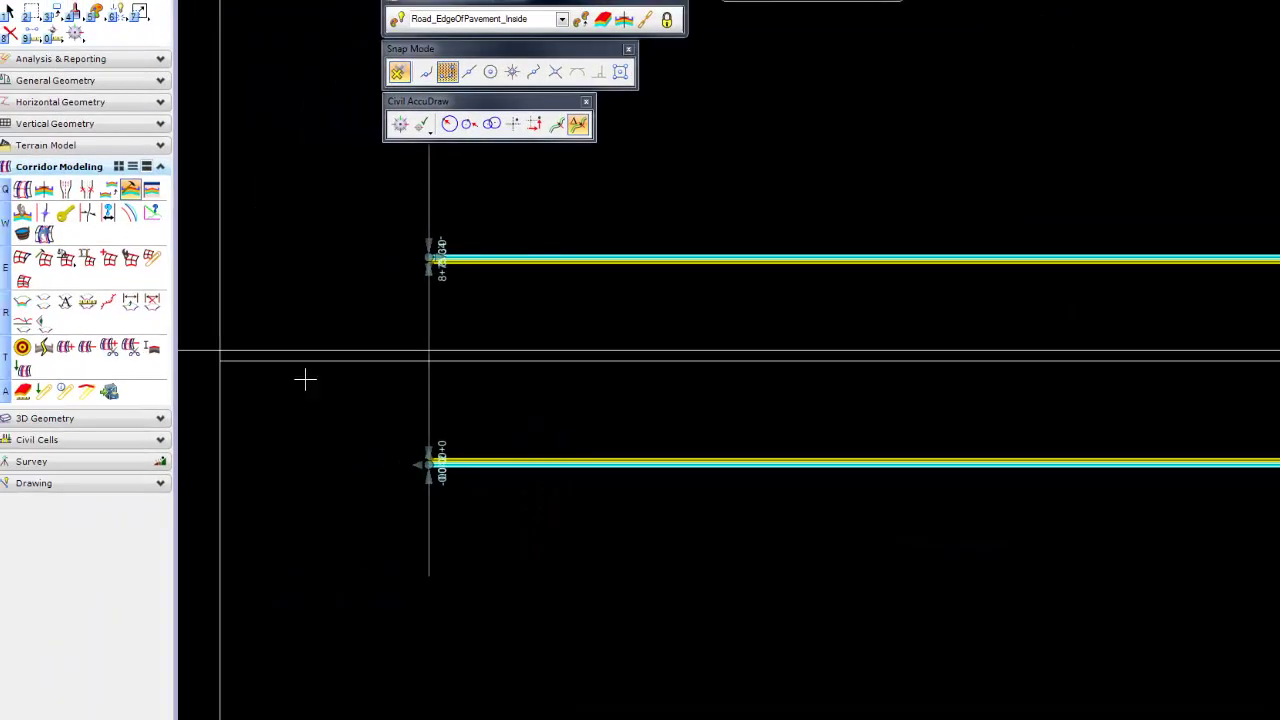
# Start a slope-based profile from a reference element for the CURB_FACE_BOT line, using the median line as the reference.
pyautogui.scroll(5, 617, 463)
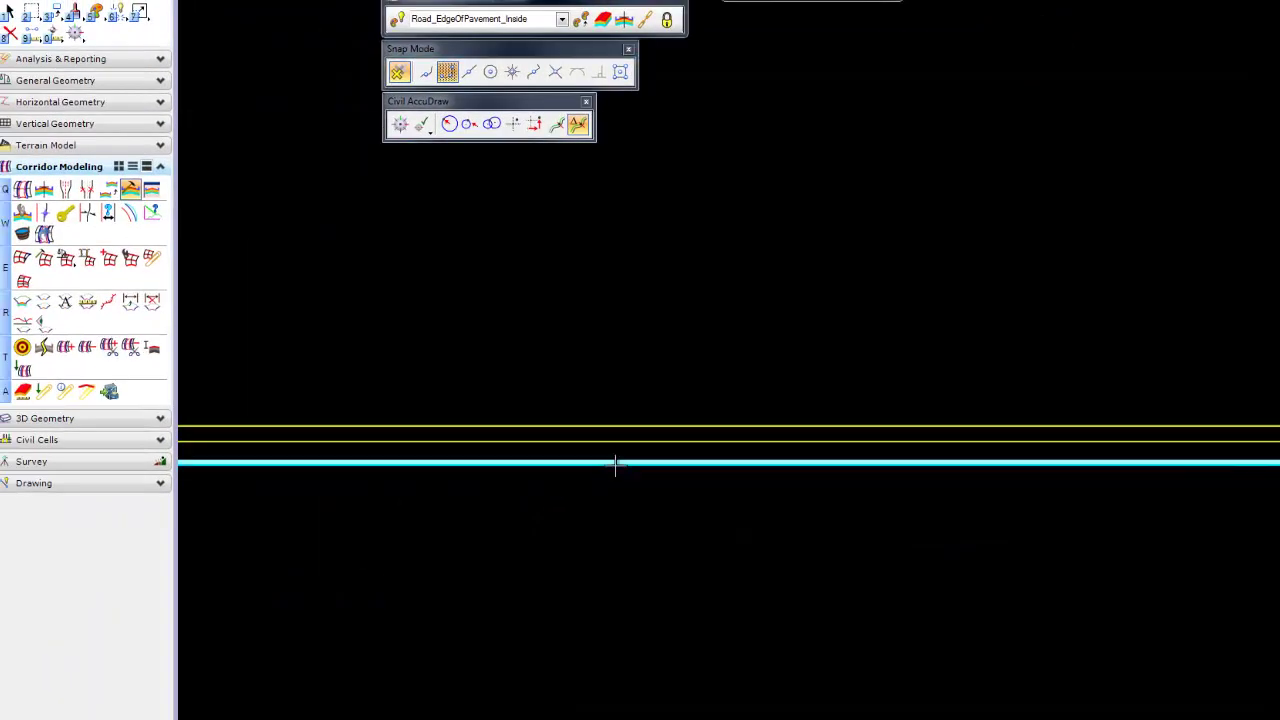
pyautogui.click(8, 10)
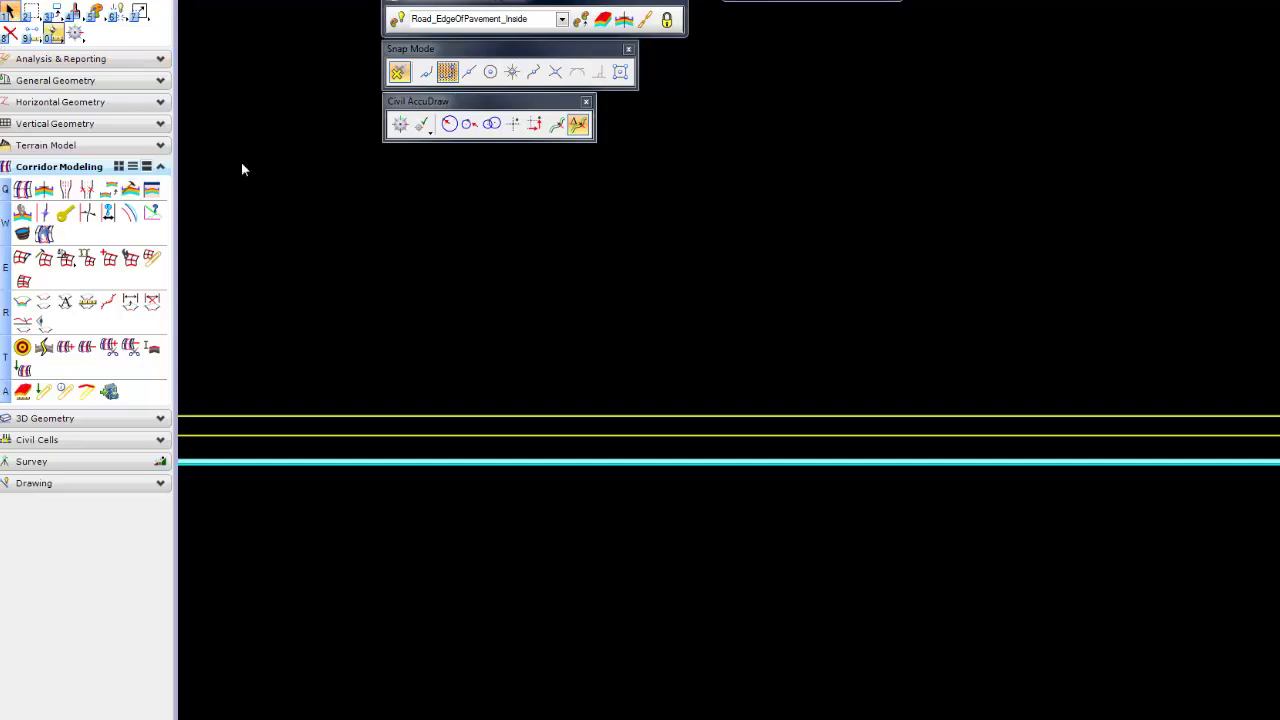
pyautogui.moveTo(491, 486); pyautogui.dragTo(884, 435, button='middle')
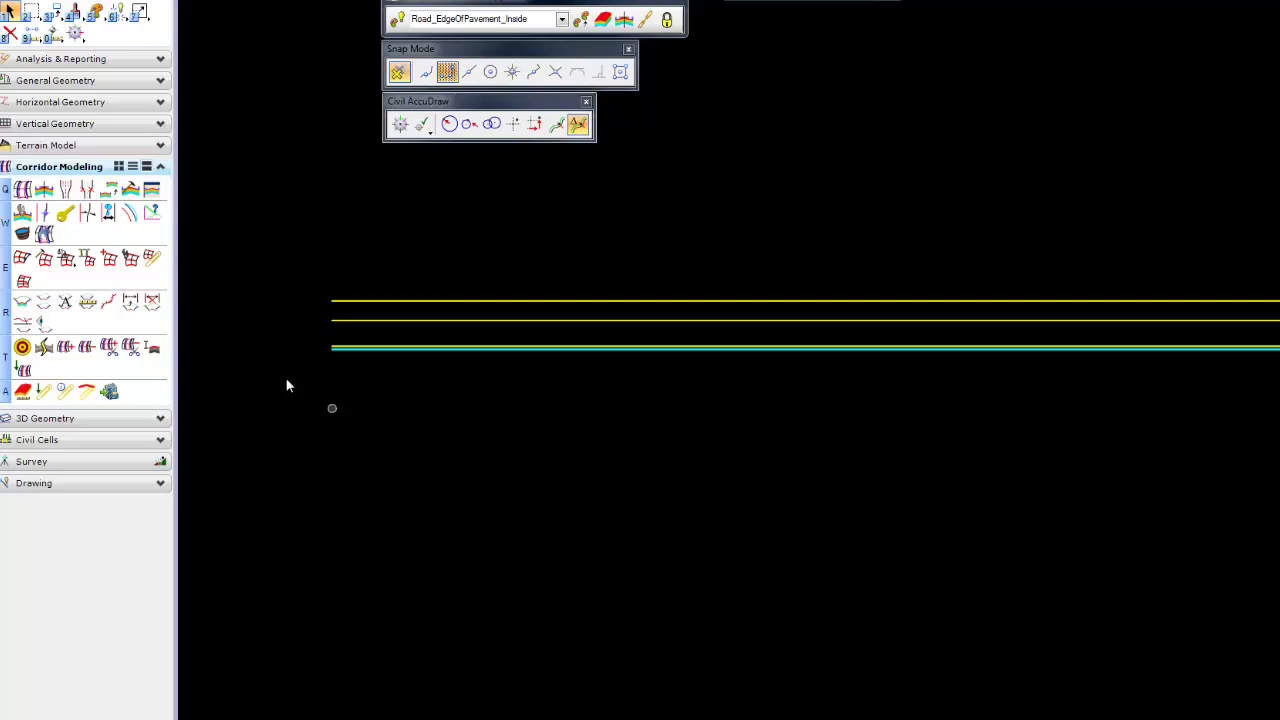
pyautogui.click(90, 123)
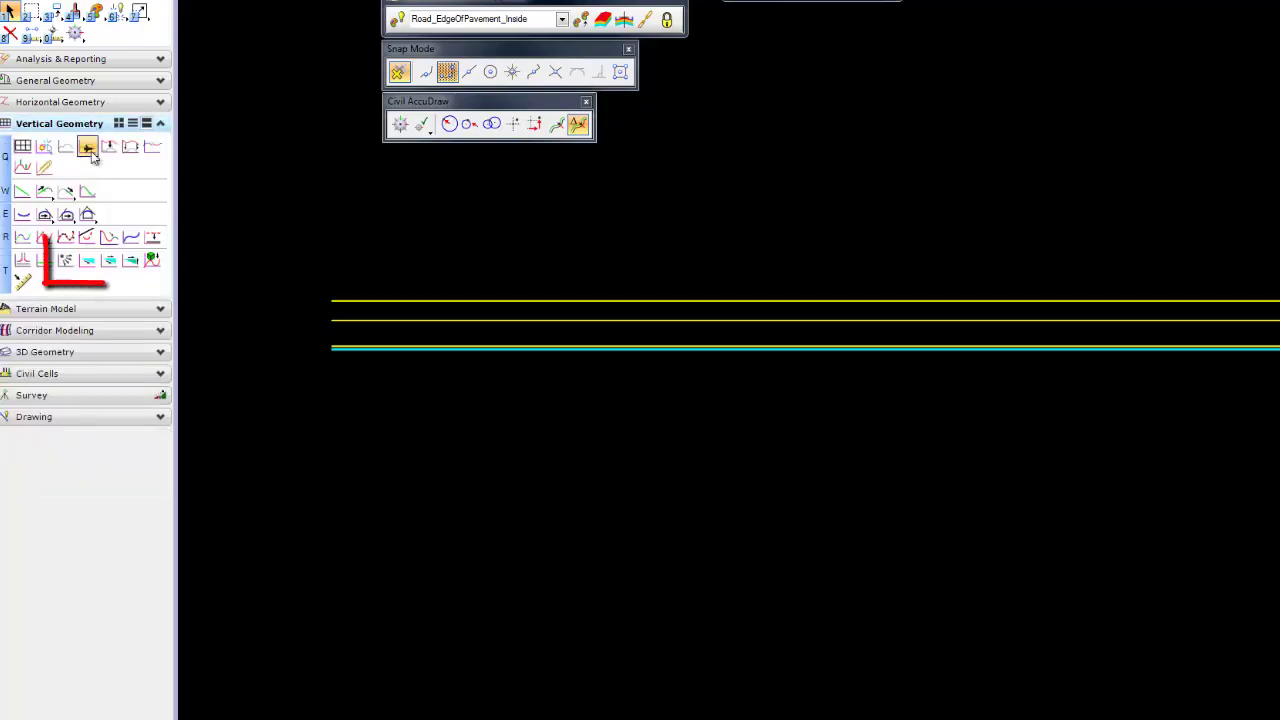
pyautogui.click(88, 260)
pyautogui.scroll(3, 355, 357)
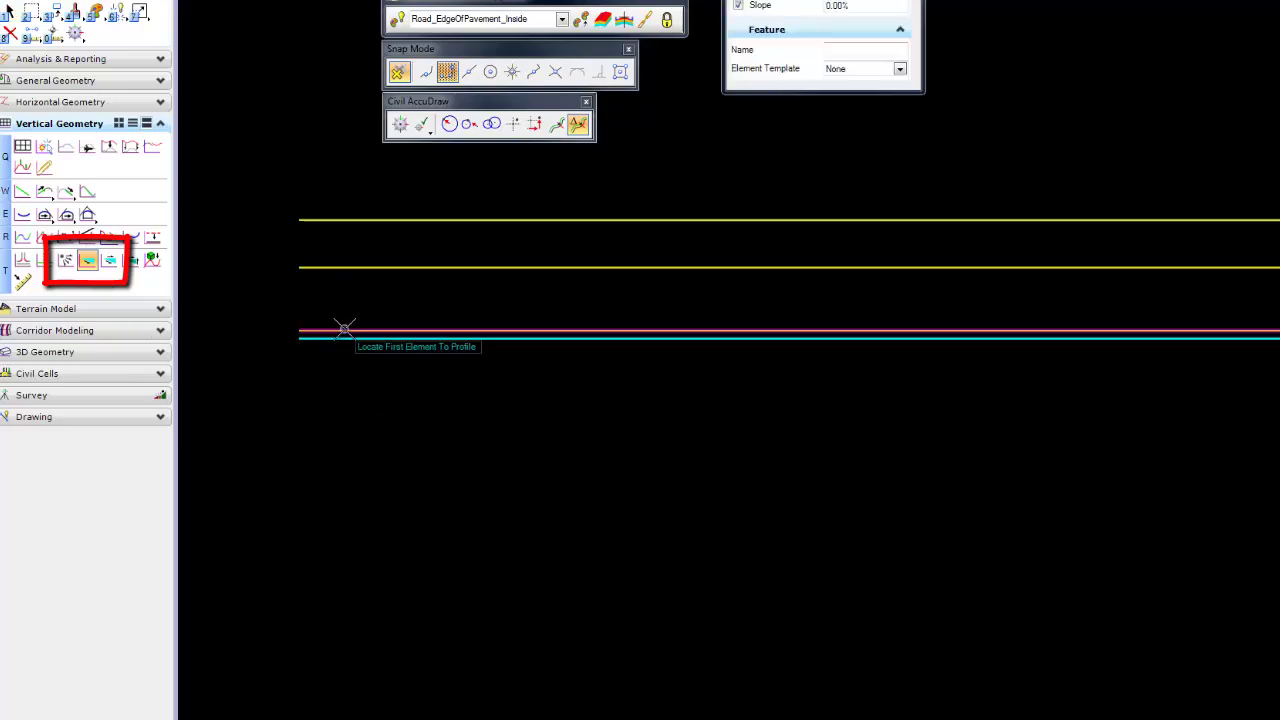
pyautogui.click(341, 331)
pyautogui.rightClick(332, 375)
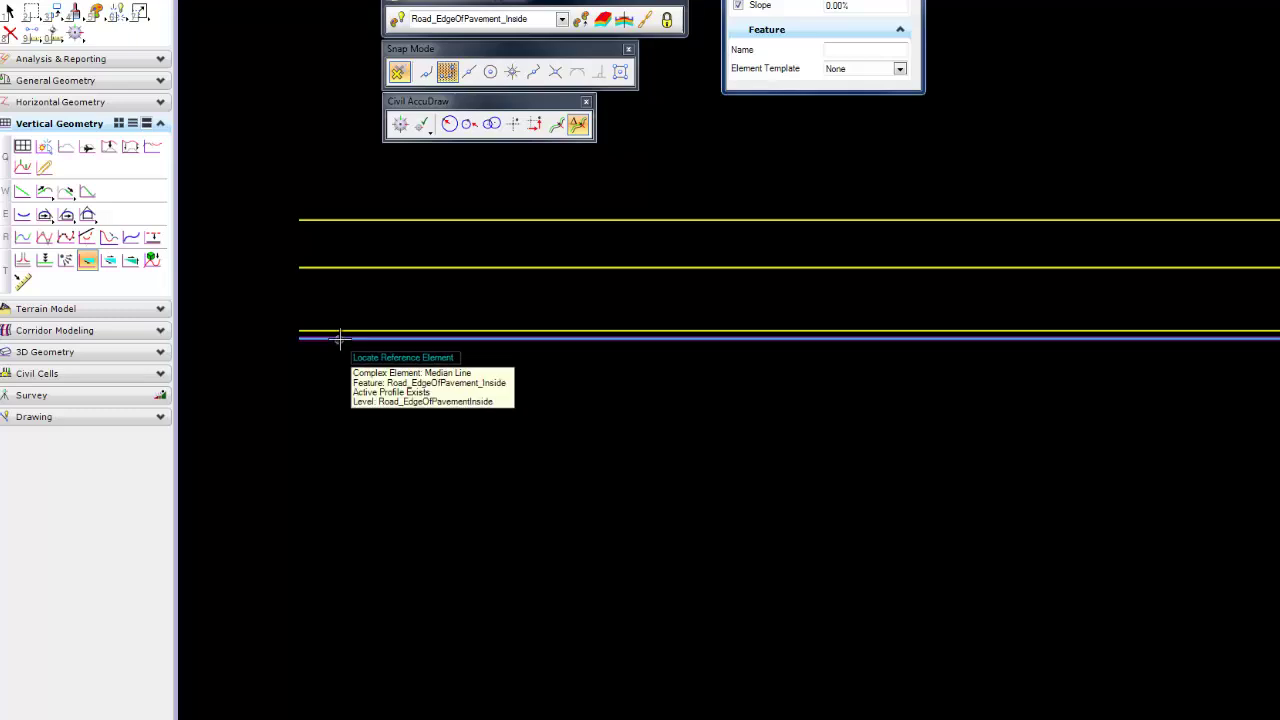
pyautogui.click(339, 340)
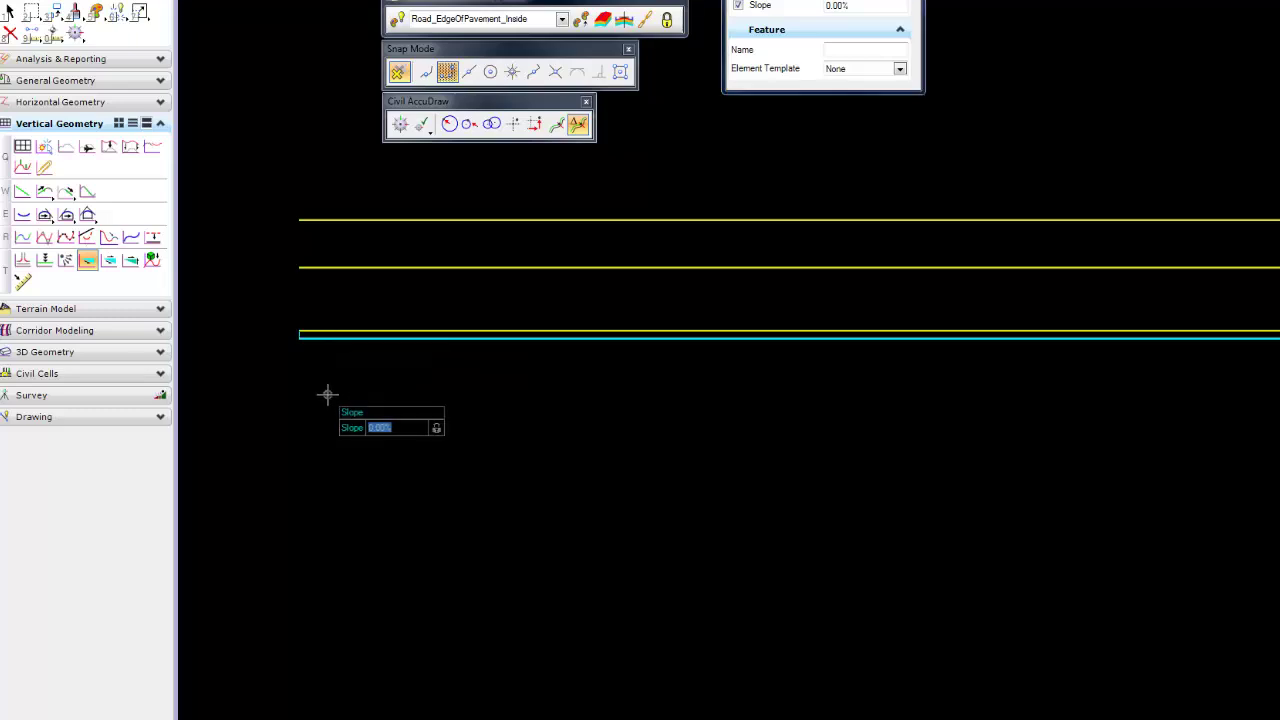
# Create the CURB_FACE_BOT profile with 0.00% slope, all points, profile adjustment None and a vertical offset of 0.167.
pyautogui.click(327, 394)
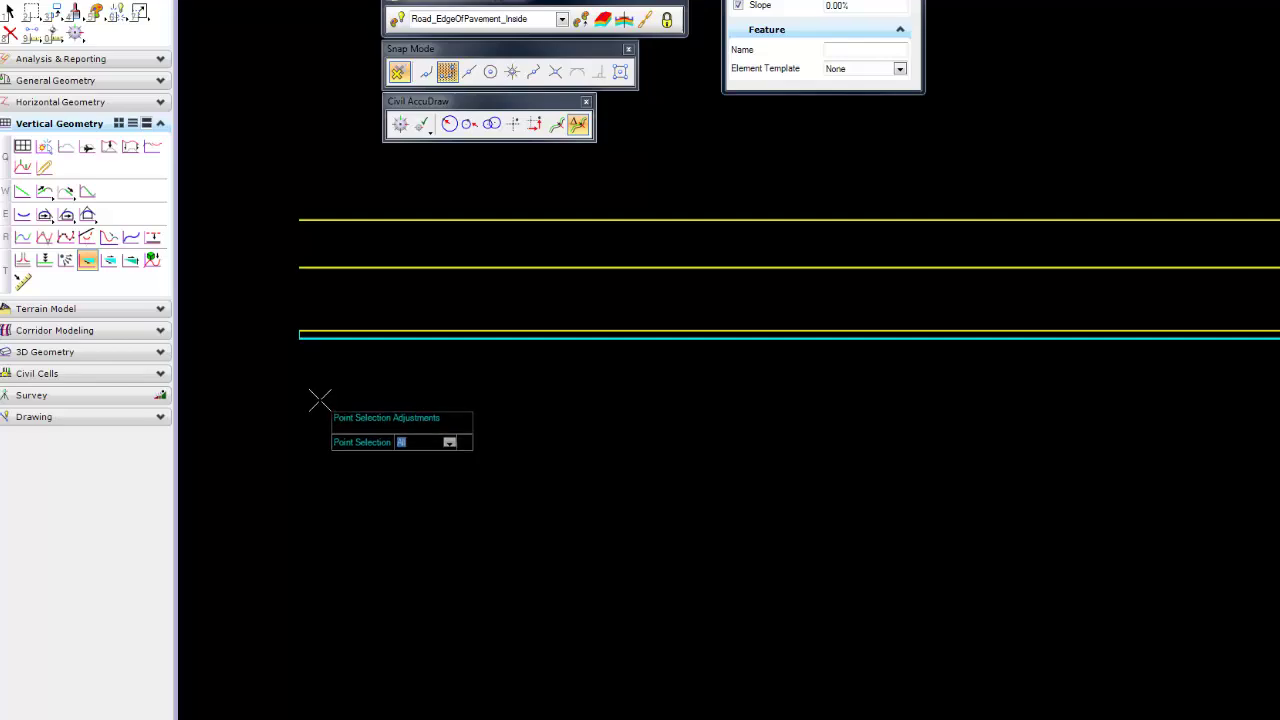
pyautogui.click(317, 400)
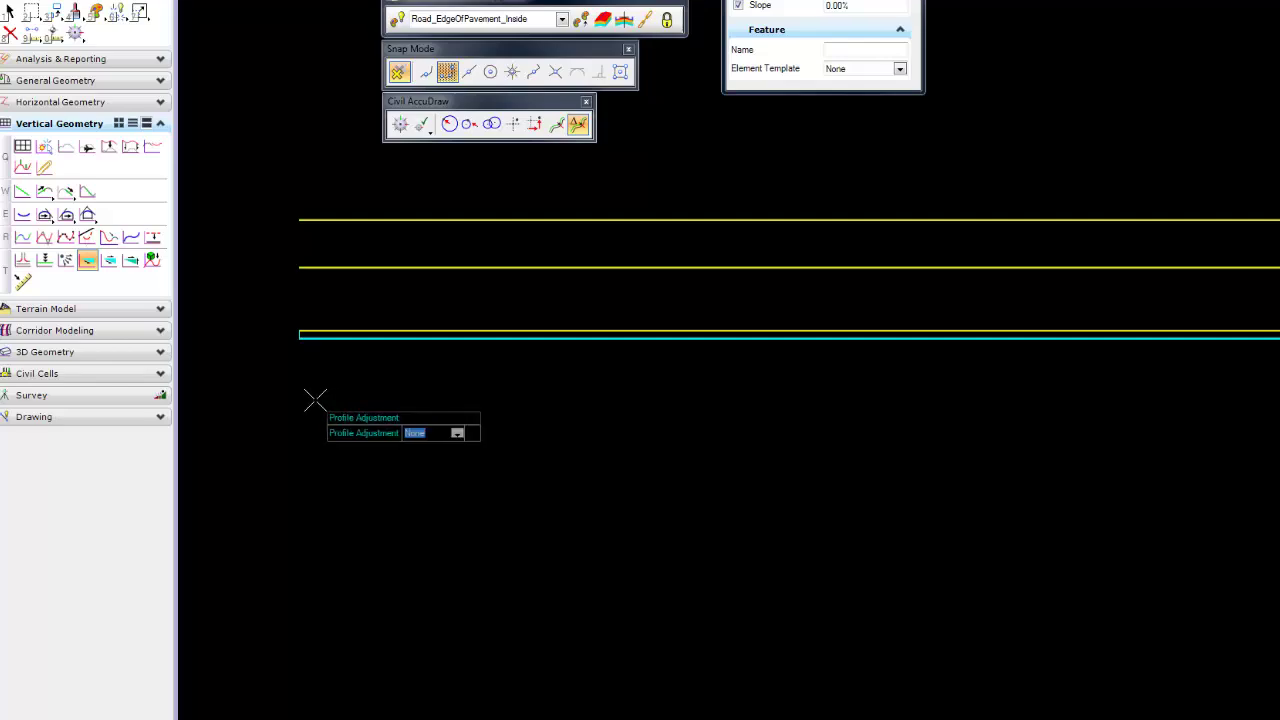
pyautogui.click(315, 400)
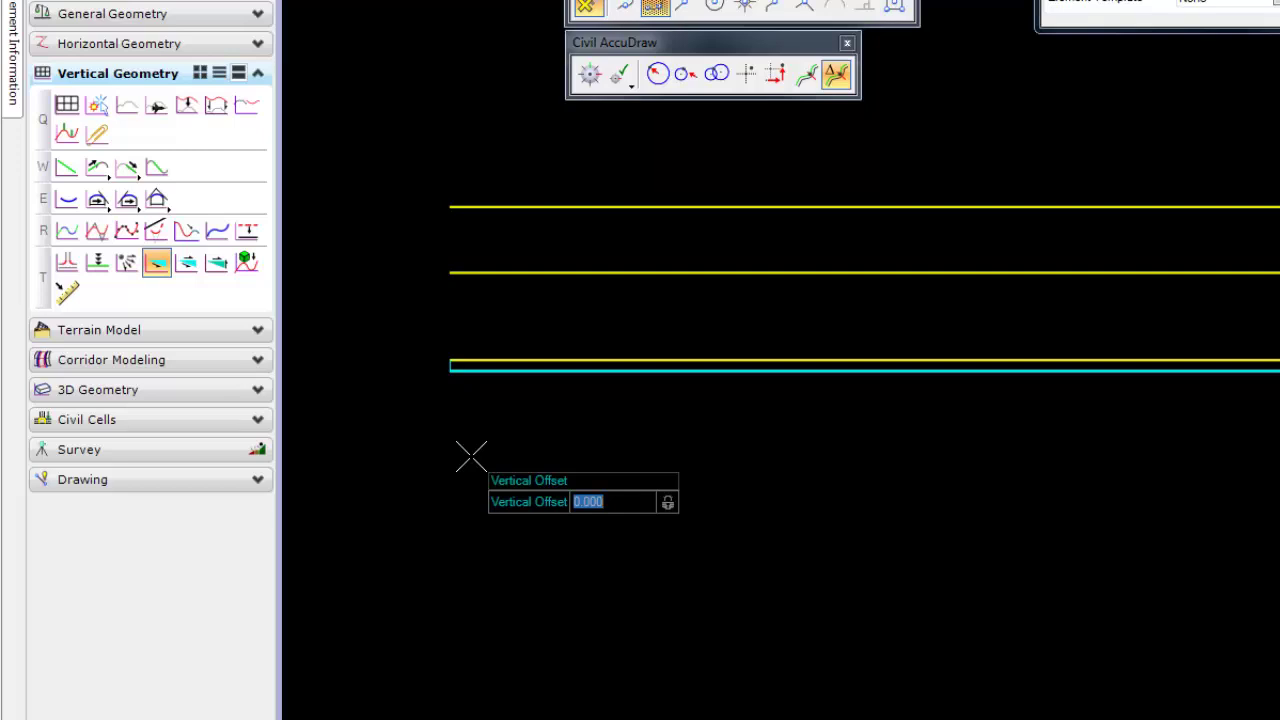
pyautogui.press('BackSpace')
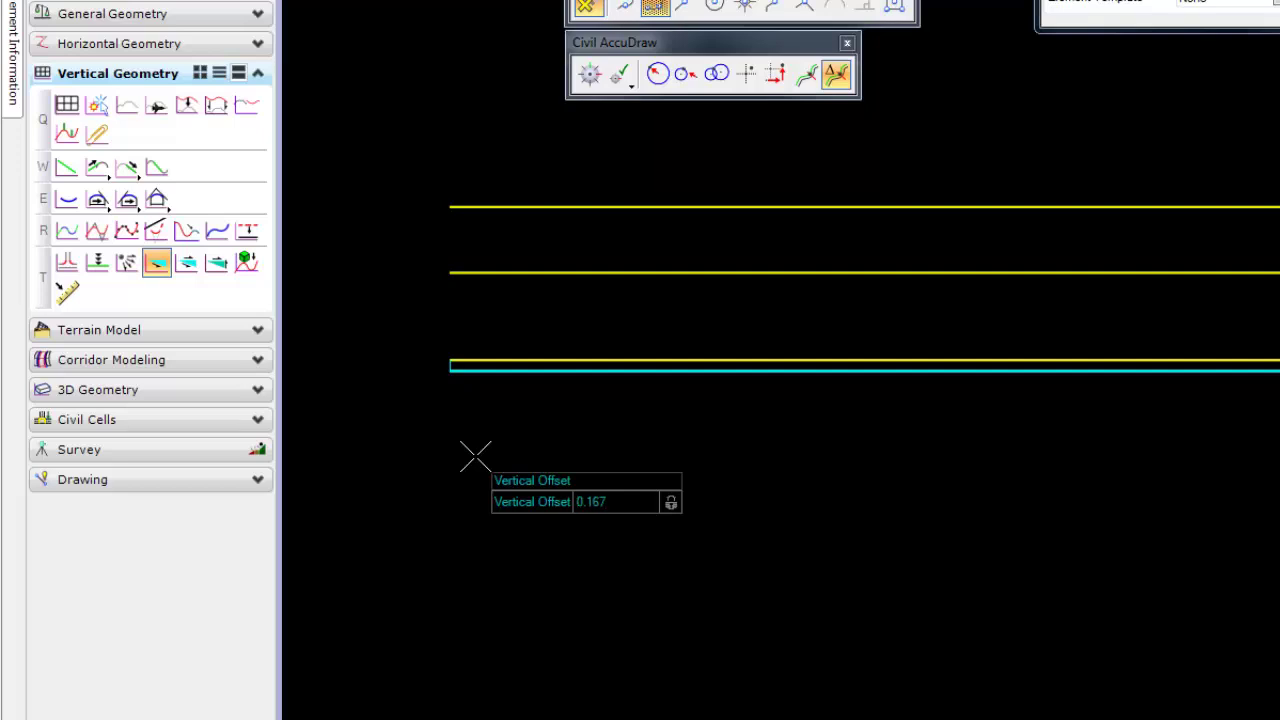
pyautogui.click(475, 456)
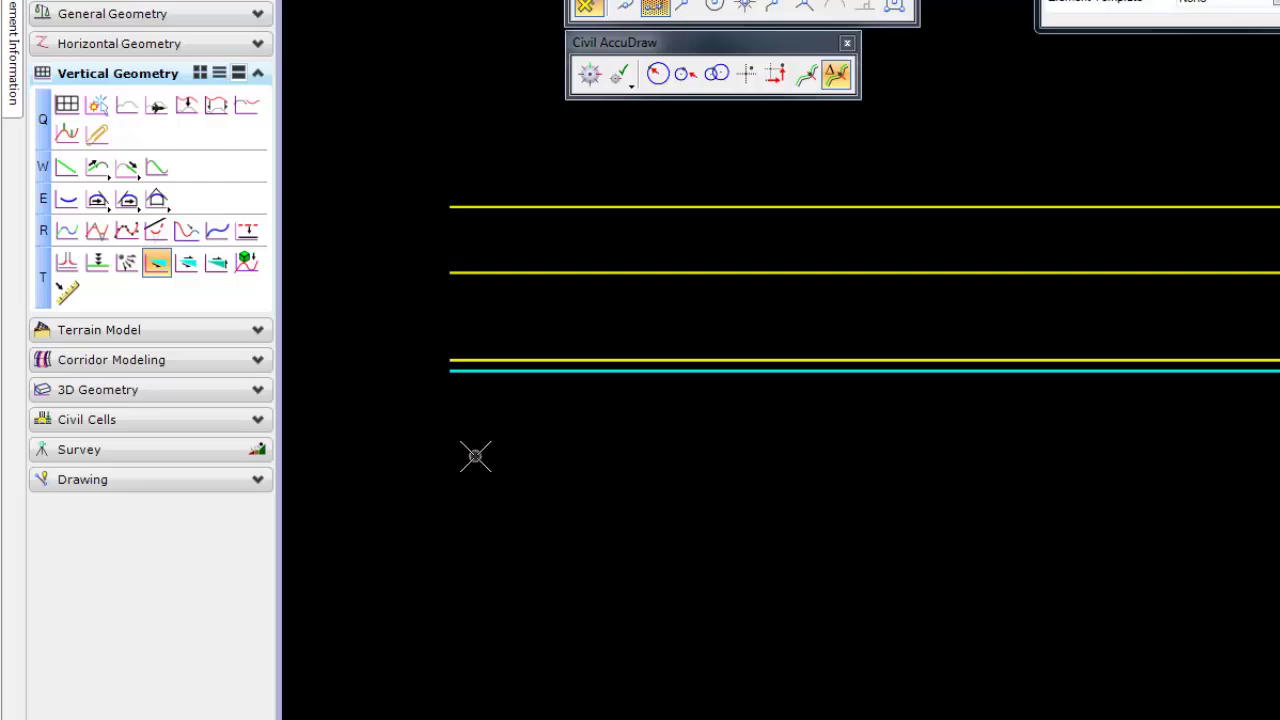
# Profile the middle curb line from CURB_FACE_BOT with all points, profile adjustment None and a vertical offset of 0.330.
pyautogui.moveTo(860, 460); pyautogui.dragTo(857, 500, button='middle')
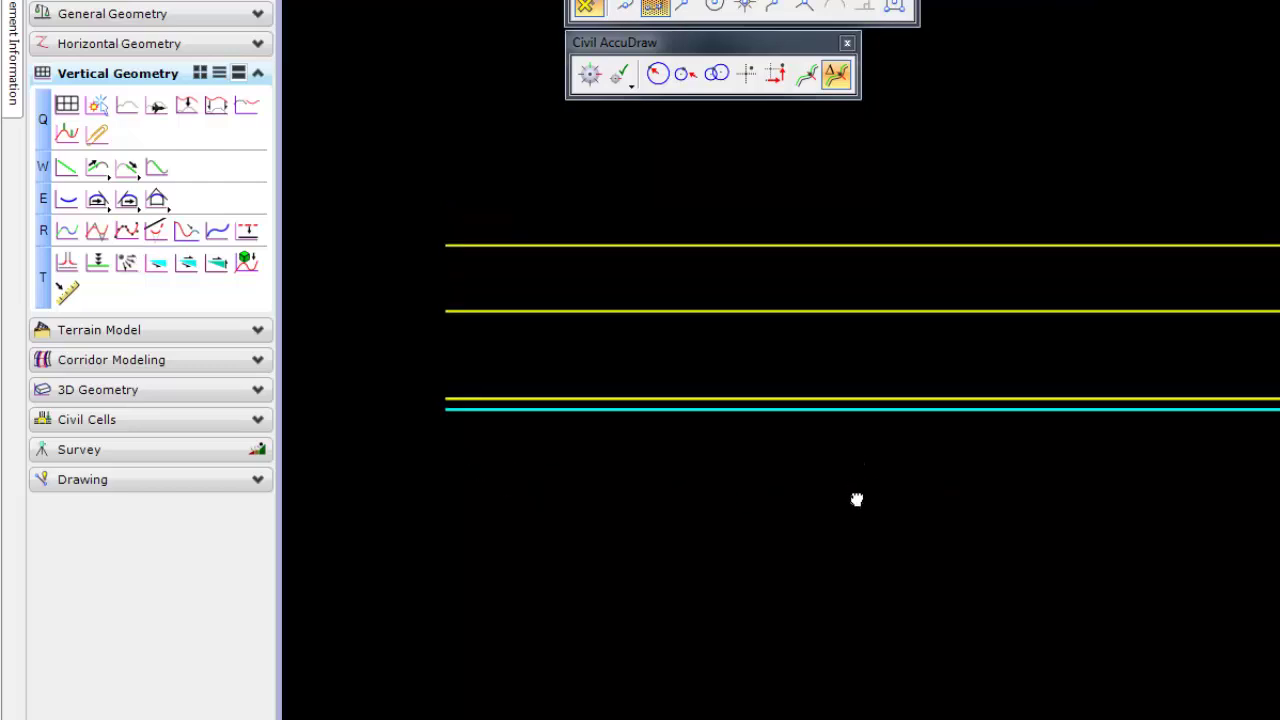
pyautogui.click(735, 311)
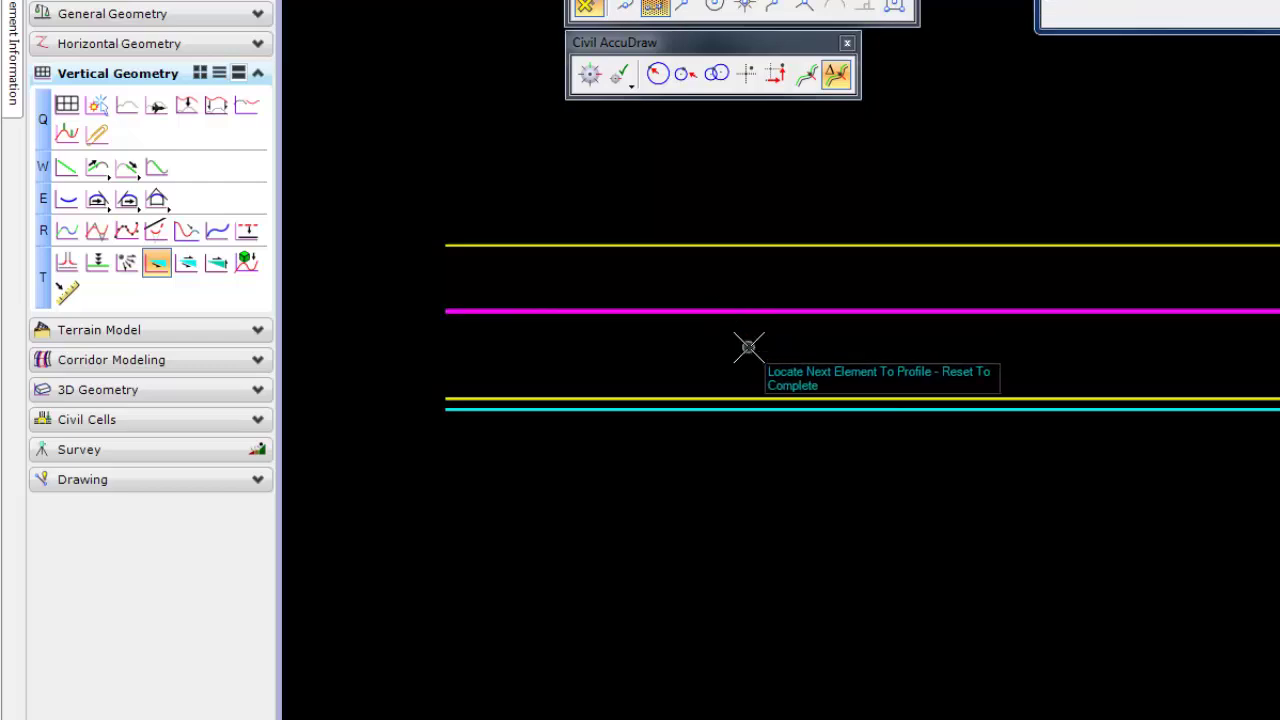
pyautogui.rightClick(747, 347)
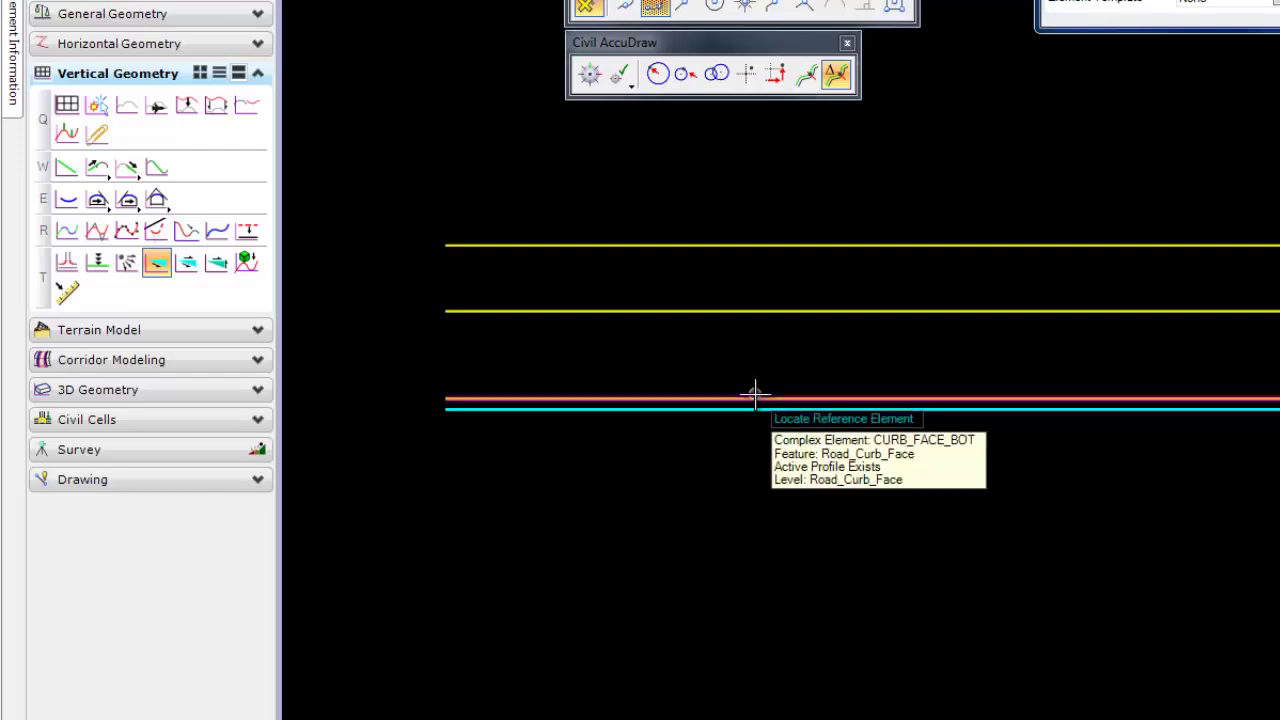
pyautogui.click(754, 395)
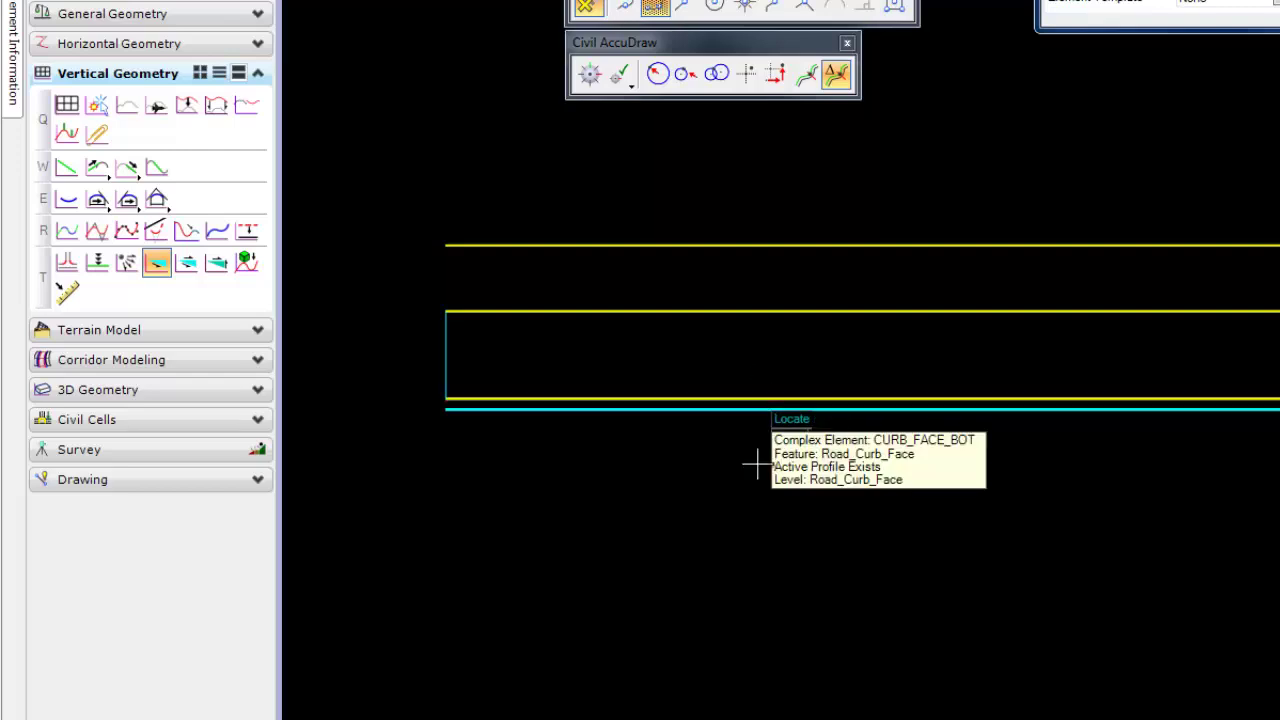
pyautogui.click(746, 468)
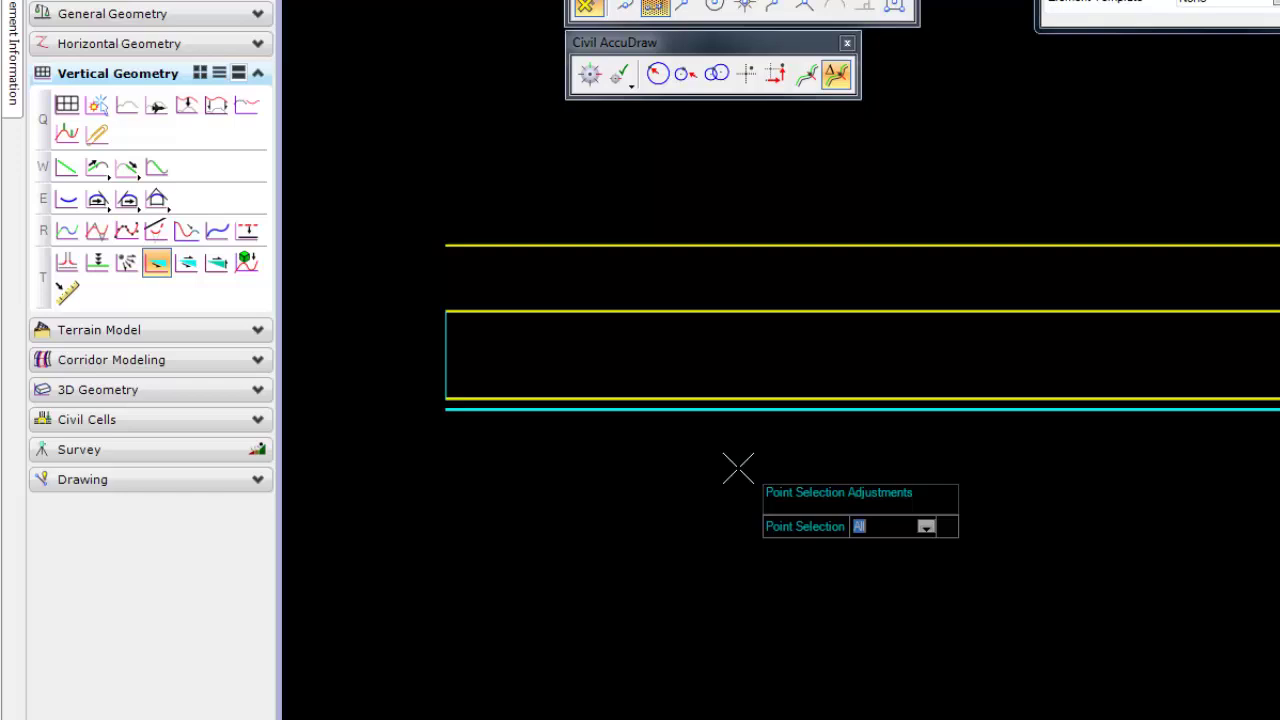
pyautogui.click(734, 467)
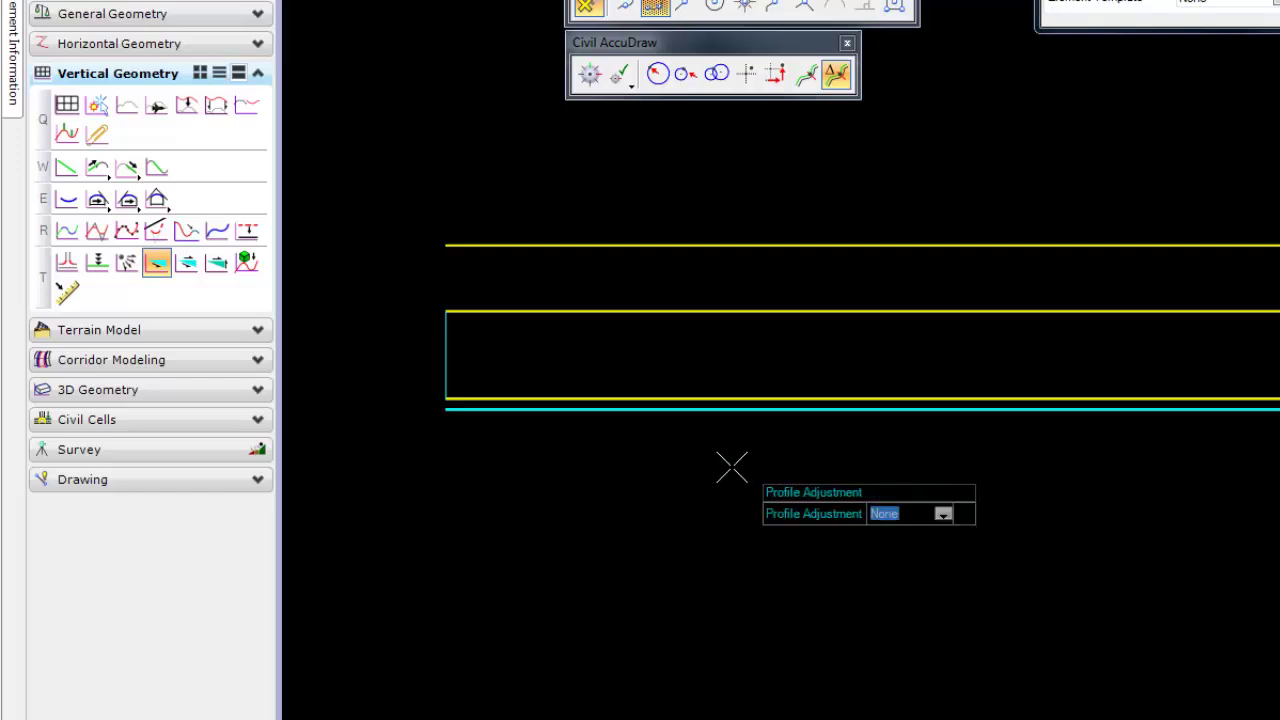
pyautogui.click(731, 467)
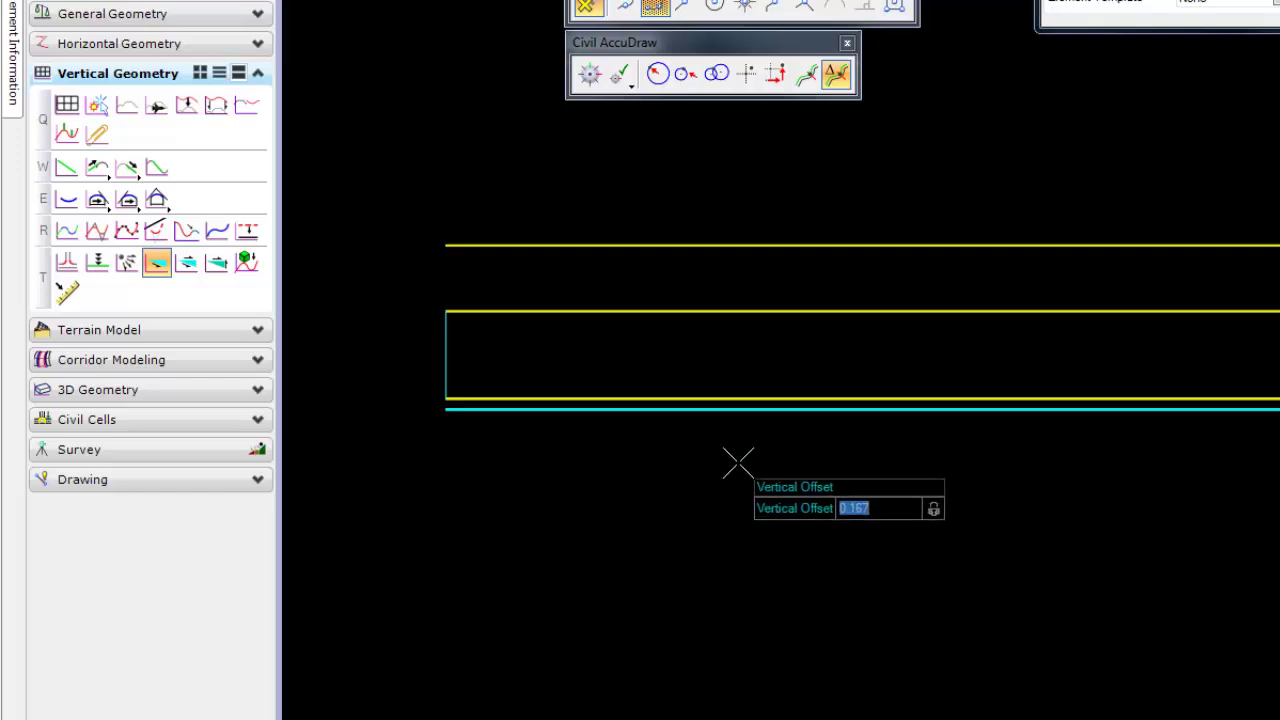
pyautogui.press('BackSpace')
pyautogui.click(741, 459)
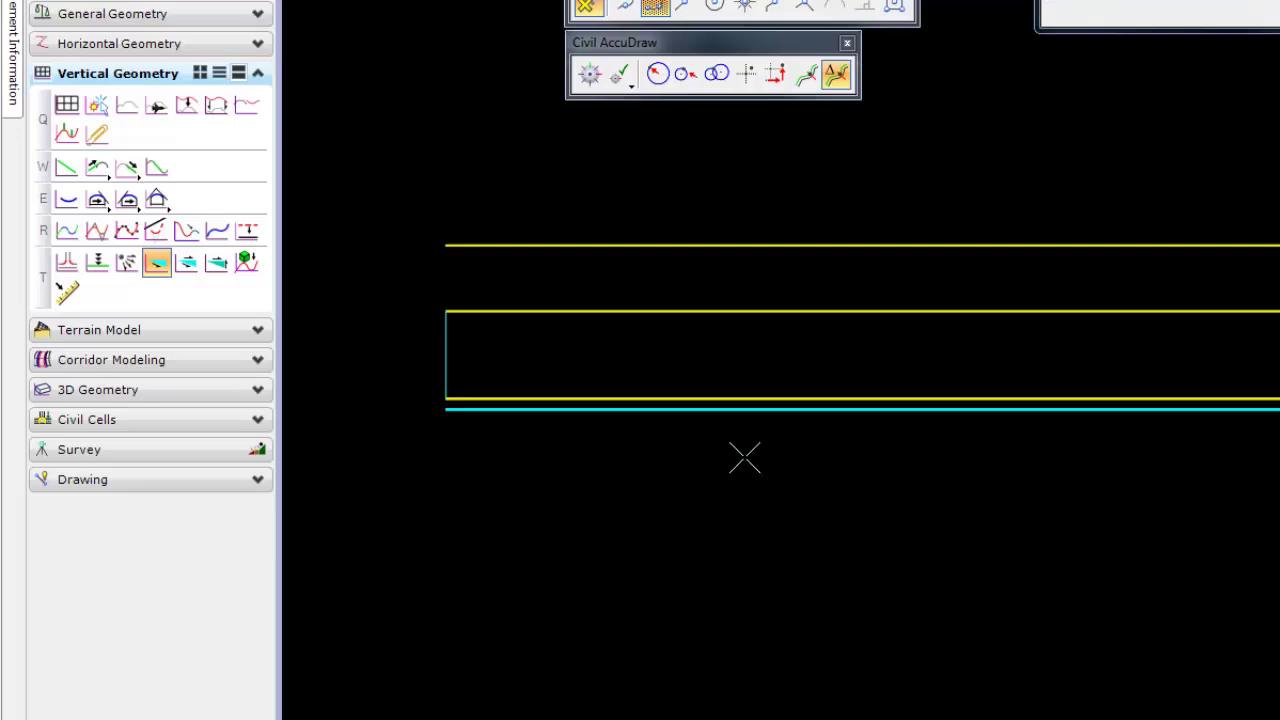
# Profile the CURB_BACK_TOP line from the middle curb line with 0.00% slope, all points, no adjustment and a vertical offset of 0.000.
pyautogui.click(914, 246)
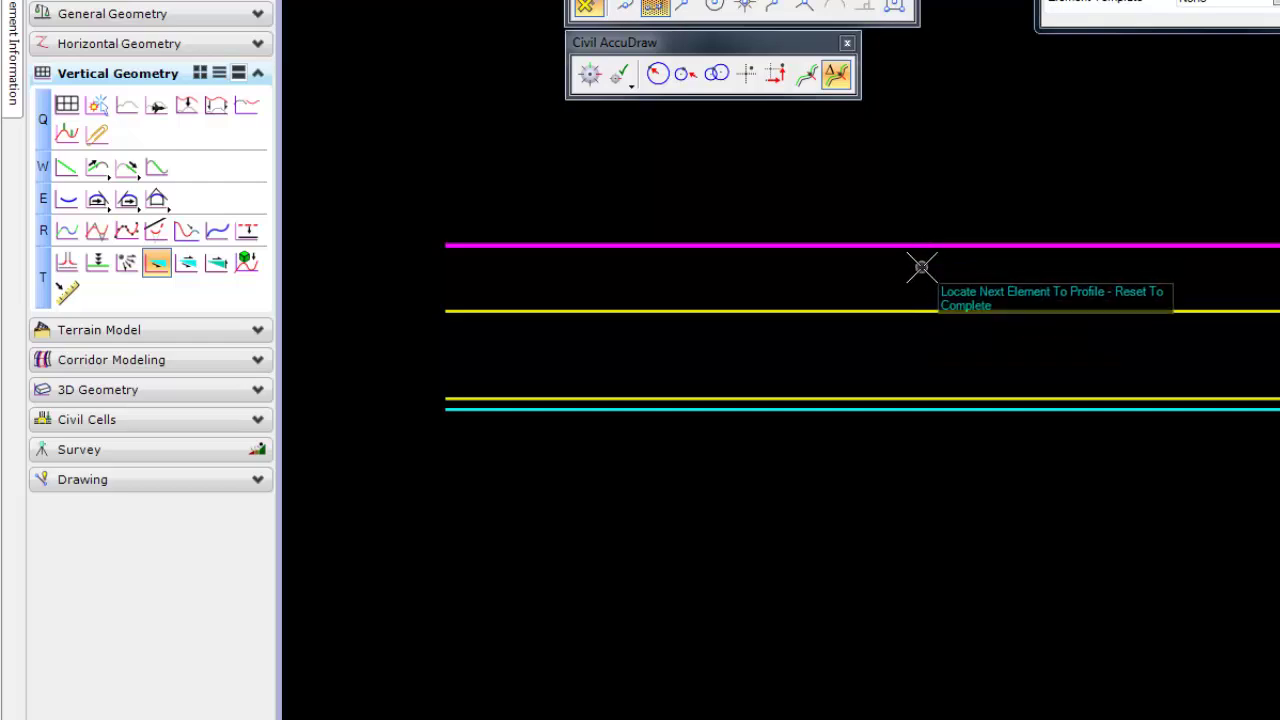
pyautogui.rightClick(921, 268)
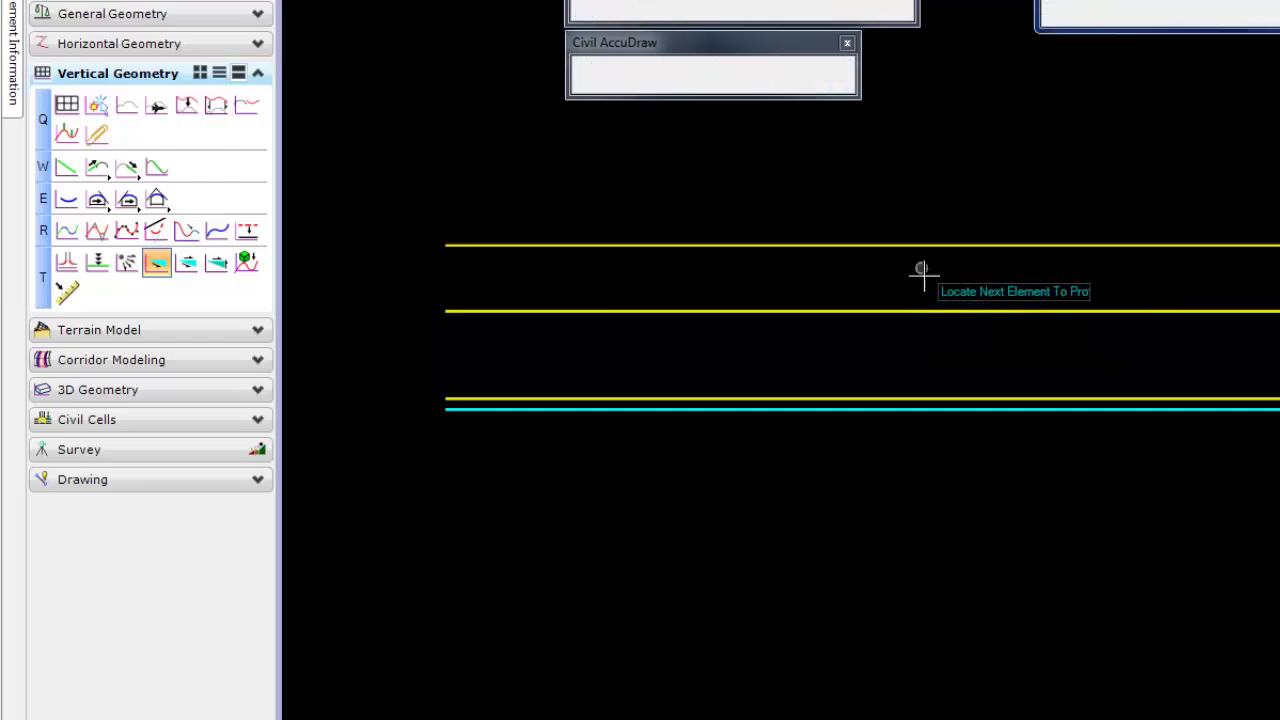
pyautogui.click(929, 310)
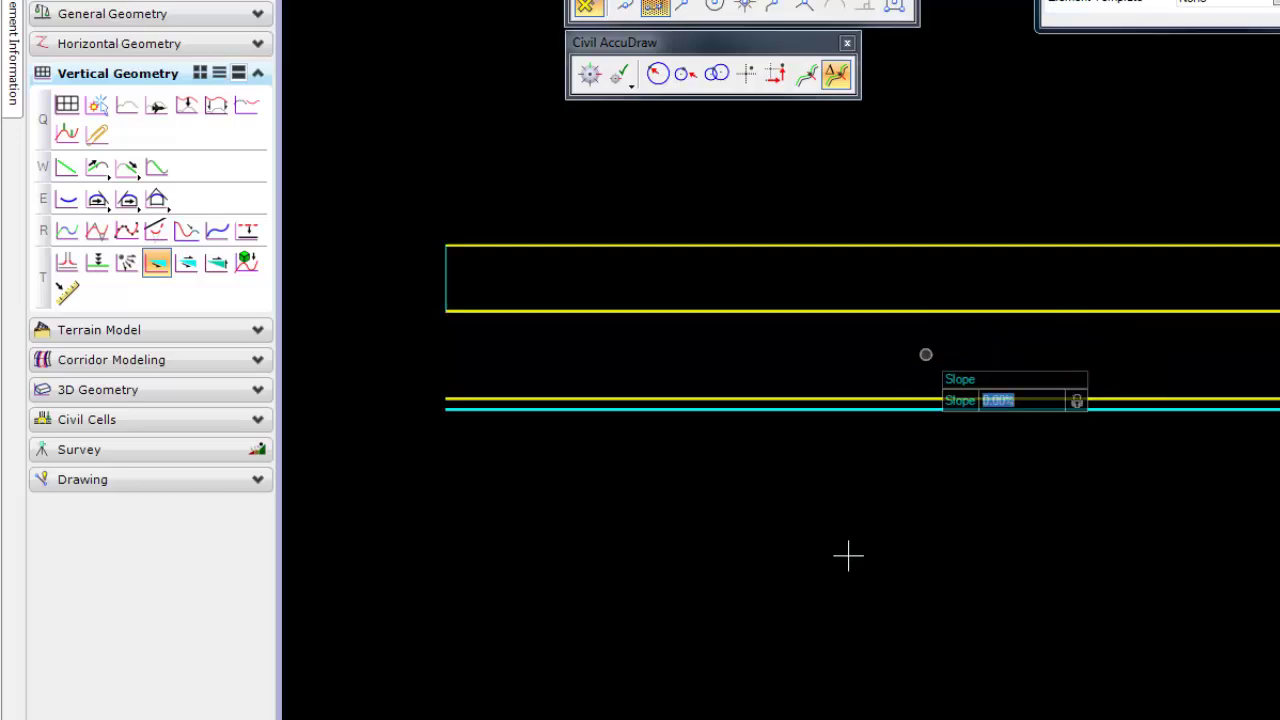
pyautogui.click(818, 550)
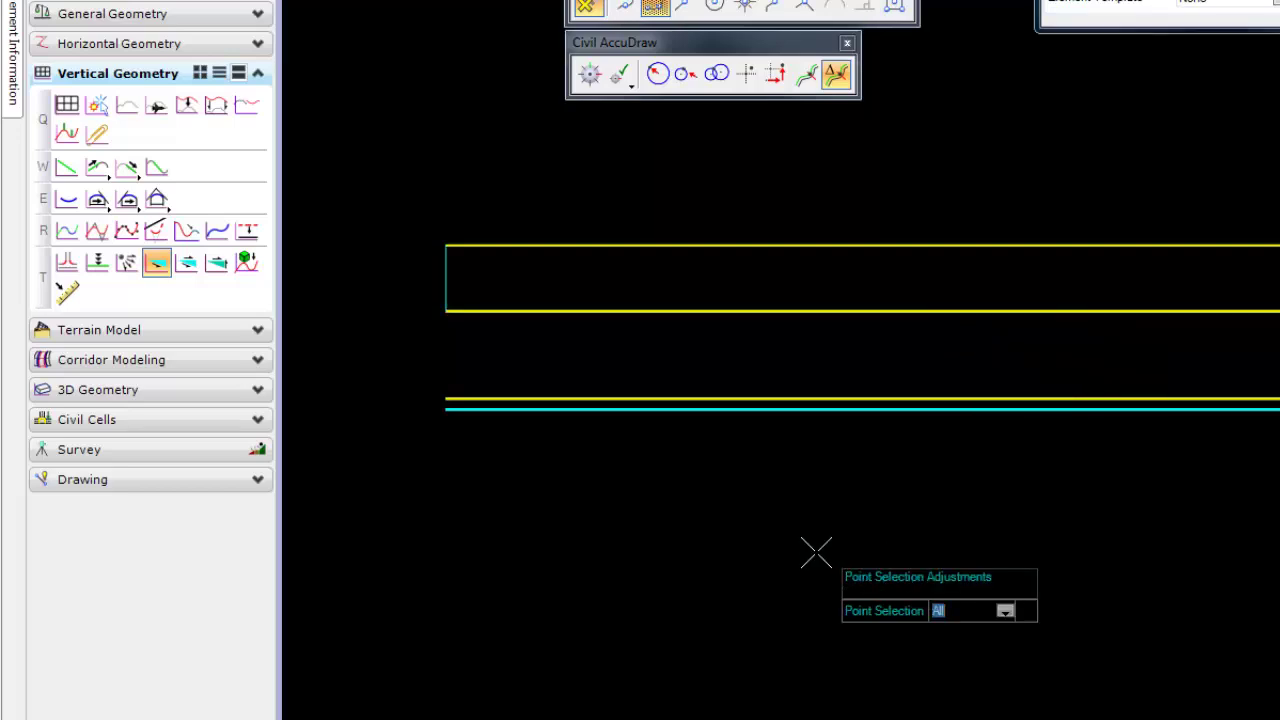
pyautogui.click(816, 552)
pyautogui.click(813, 553)
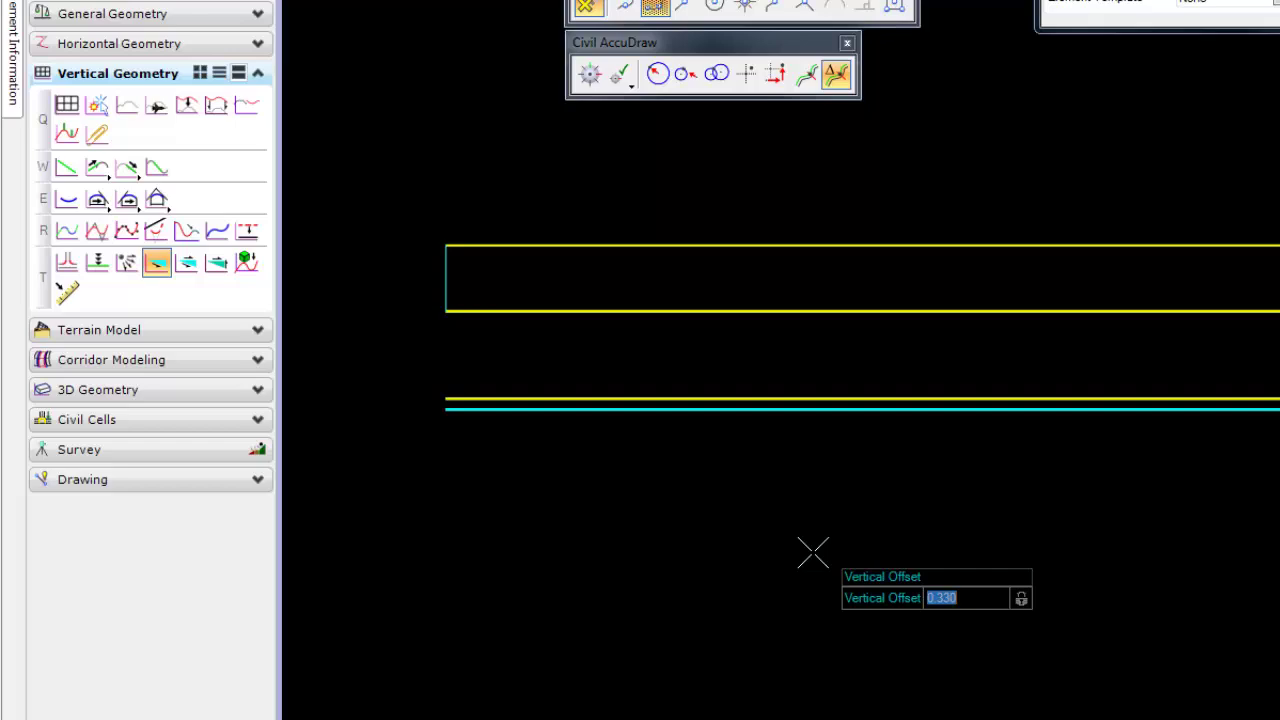
pyautogui.write('00')
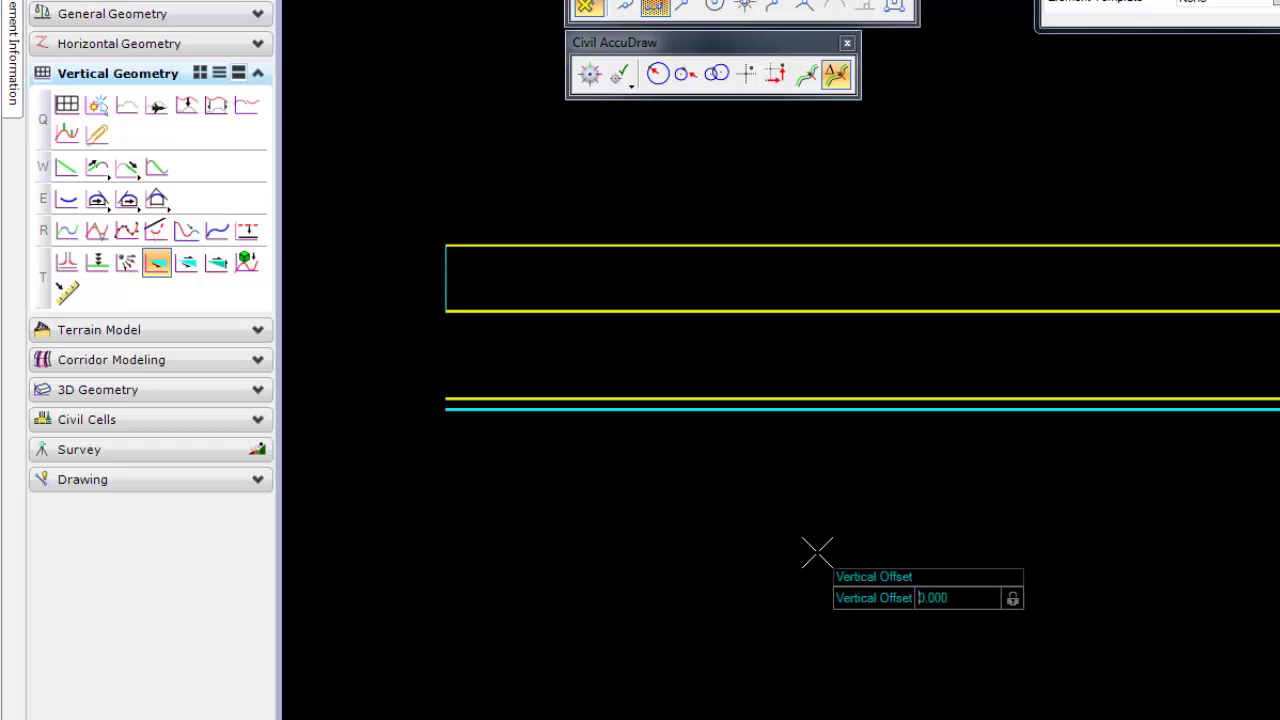
pyautogui.click(816, 552)
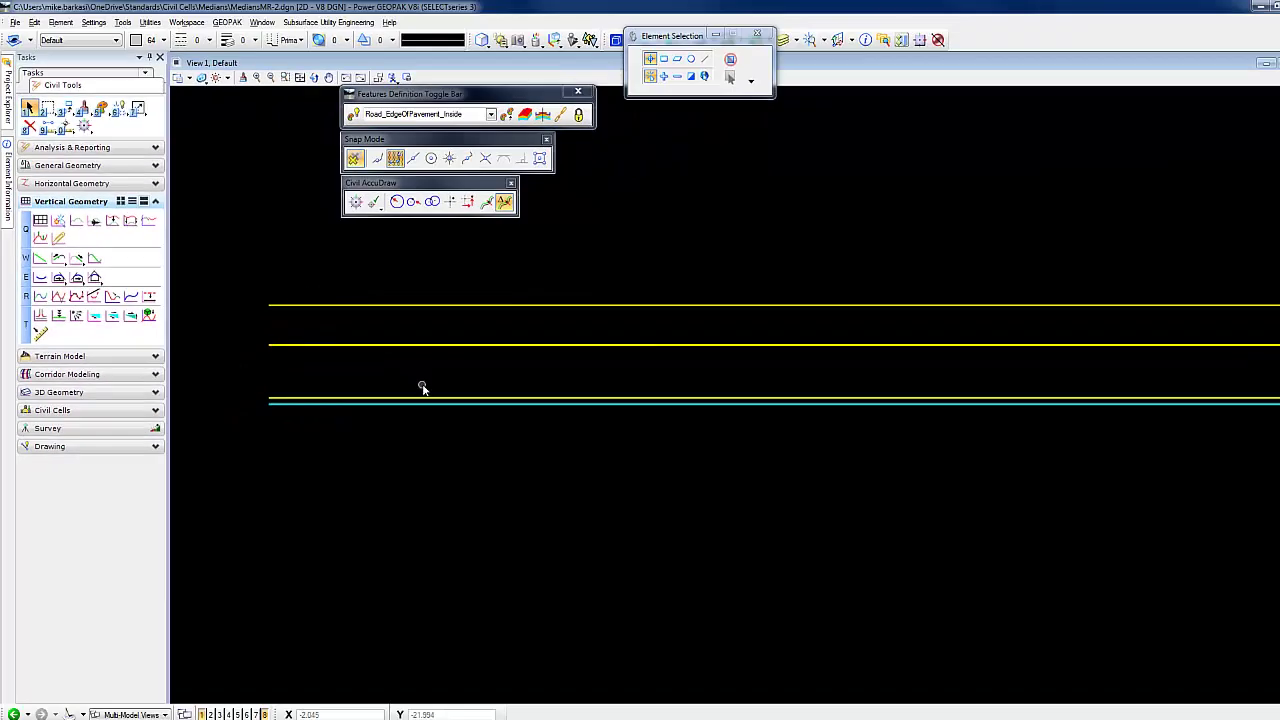
# Check the element information of the curb lines for active profiles, ending with CURB_BACK_TOP.
pyautogui.moveTo(425, 397)
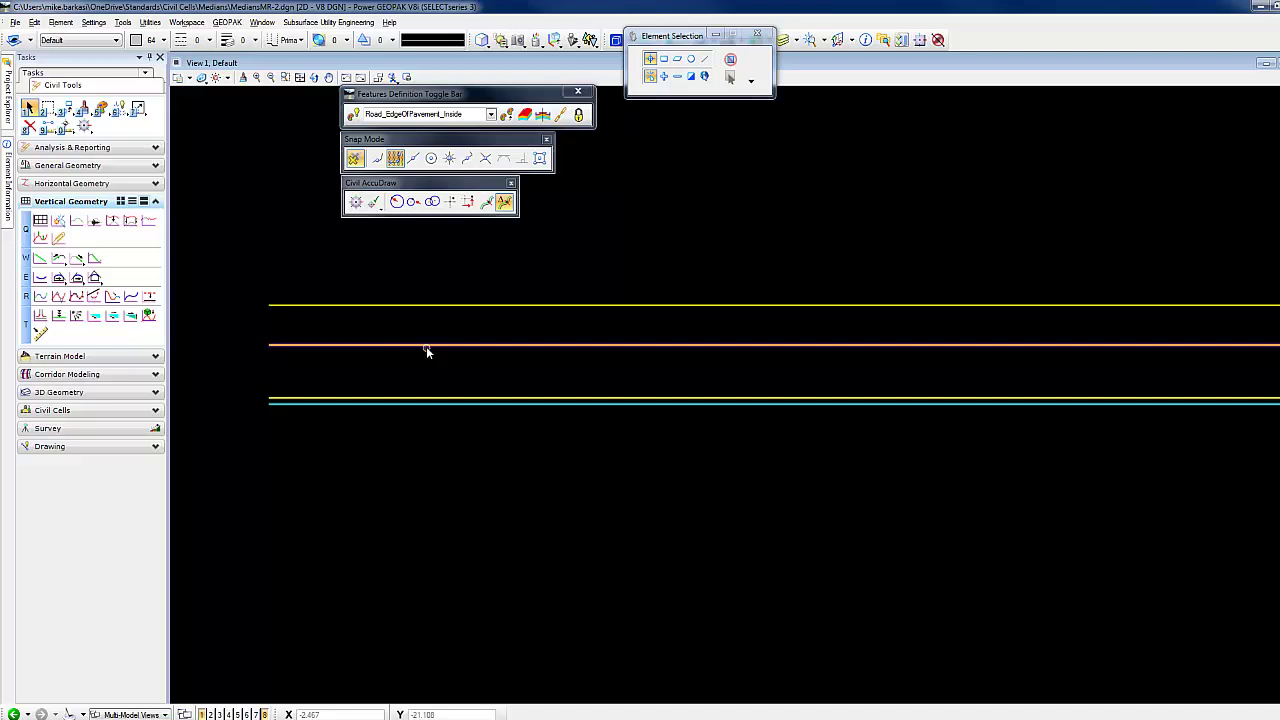
pyautogui.moveTo(426, 347)
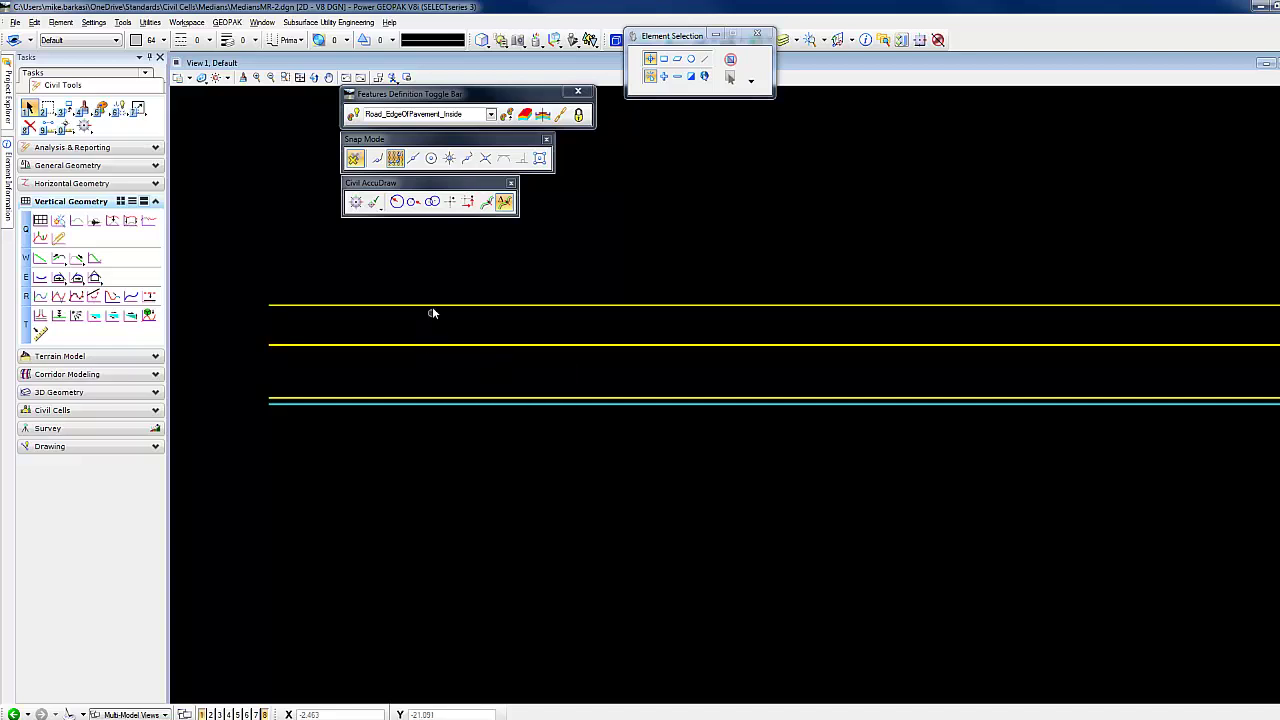
pyautogui.click(432, 305)
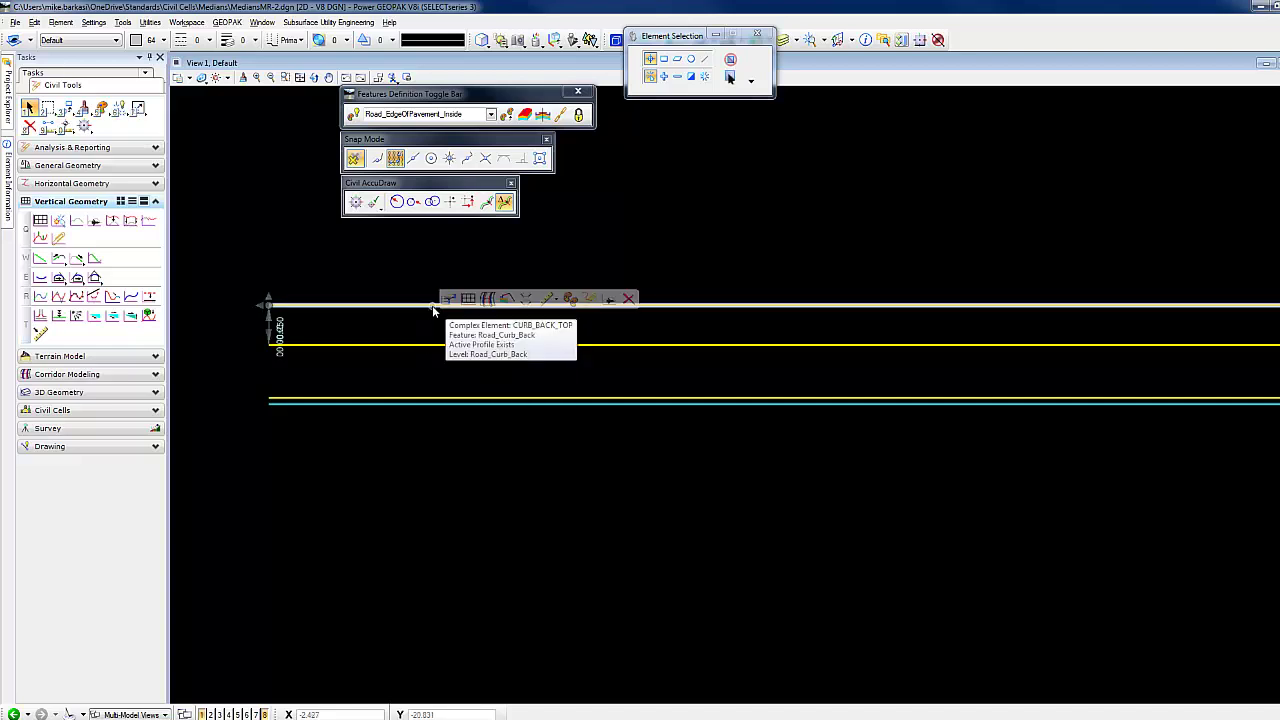
pyautogui.click(450, 484)
# Create a terrain model named Median from the three curb lines, using feature type Break Line, edge method None and no feature definition.
pyautogui.scroll(-4, 425, 478)
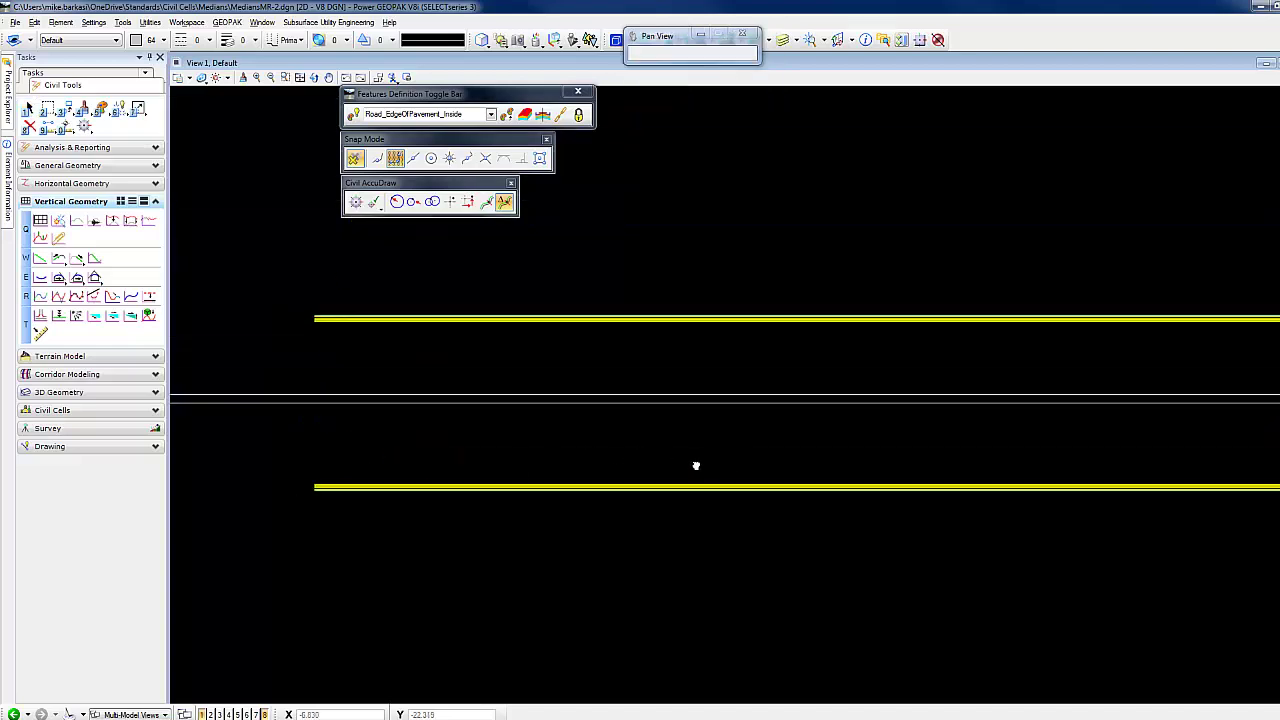
pyautogui.scroll(-4, 371, 341)
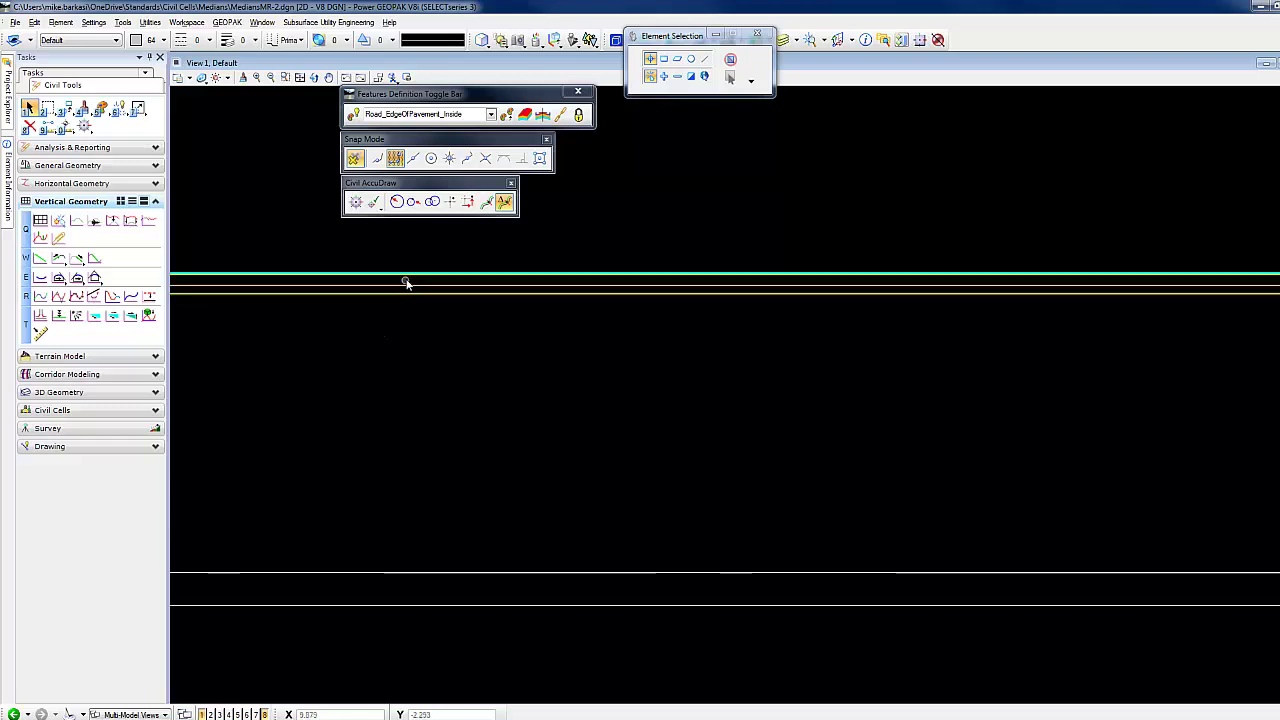
pyautogui.scroll(3, 409, 281)
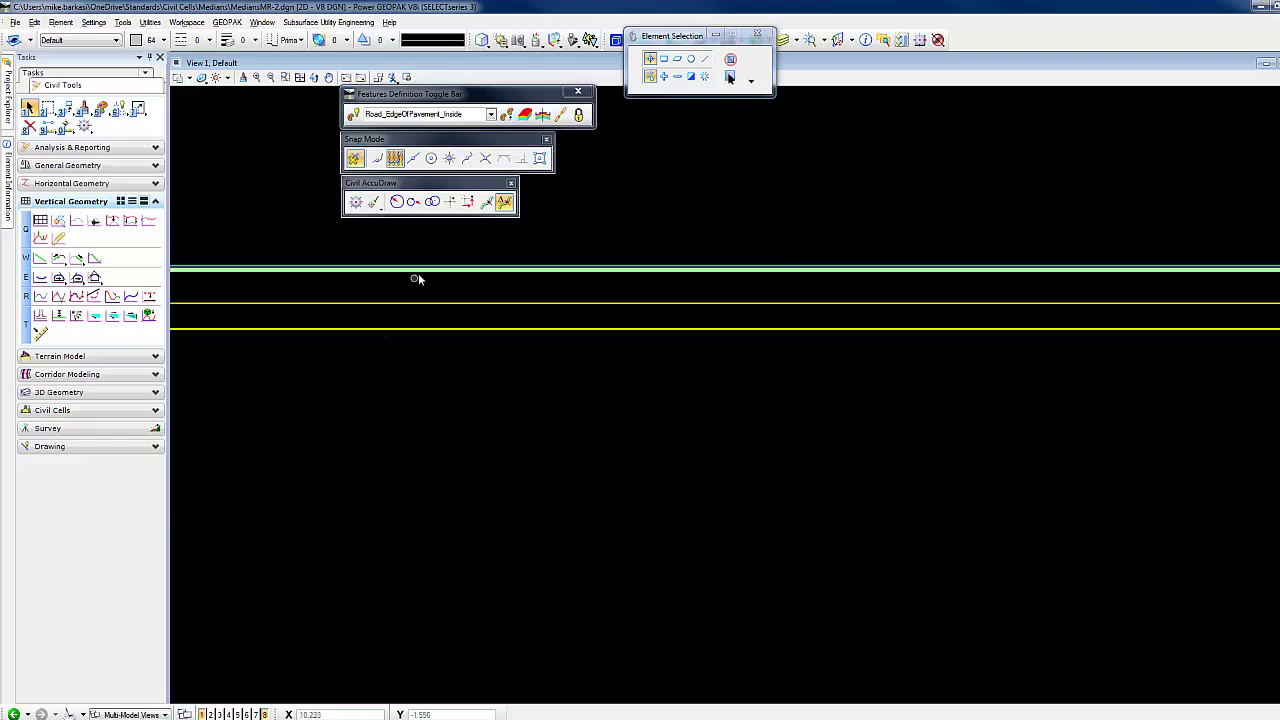
pyautogui.moveTo(433, 310)
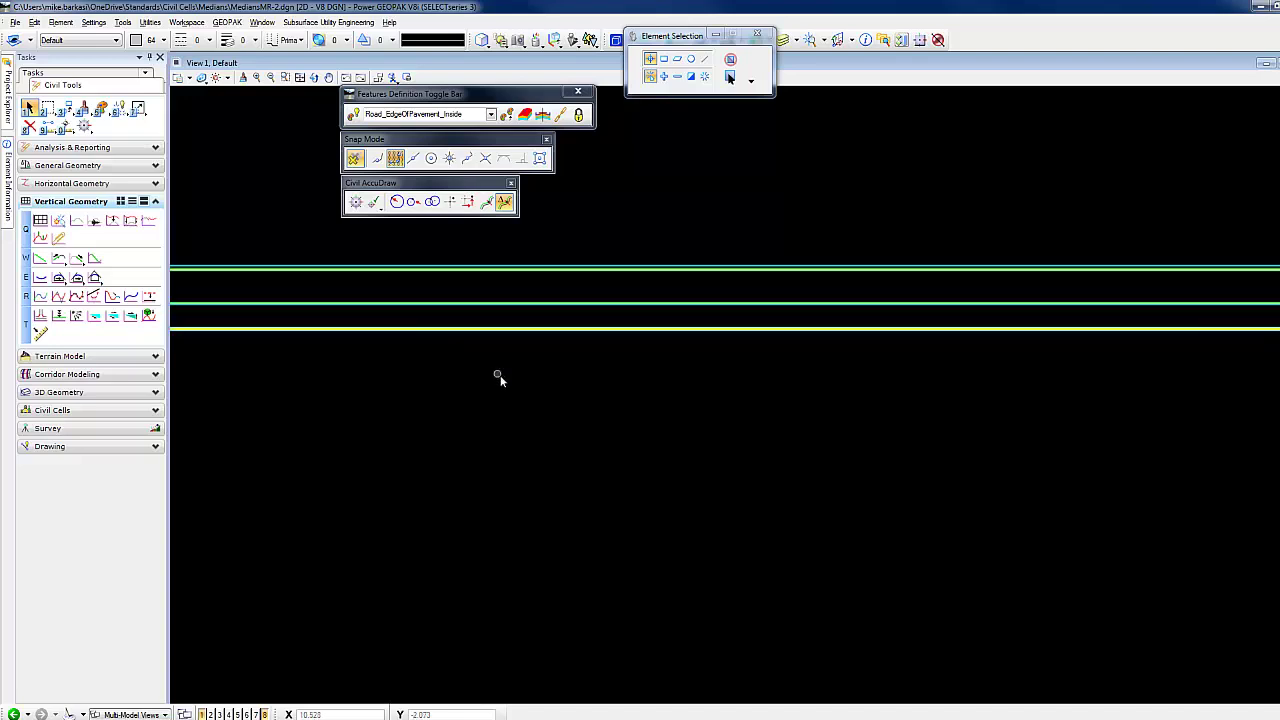
pyautogui.click(100, 356)
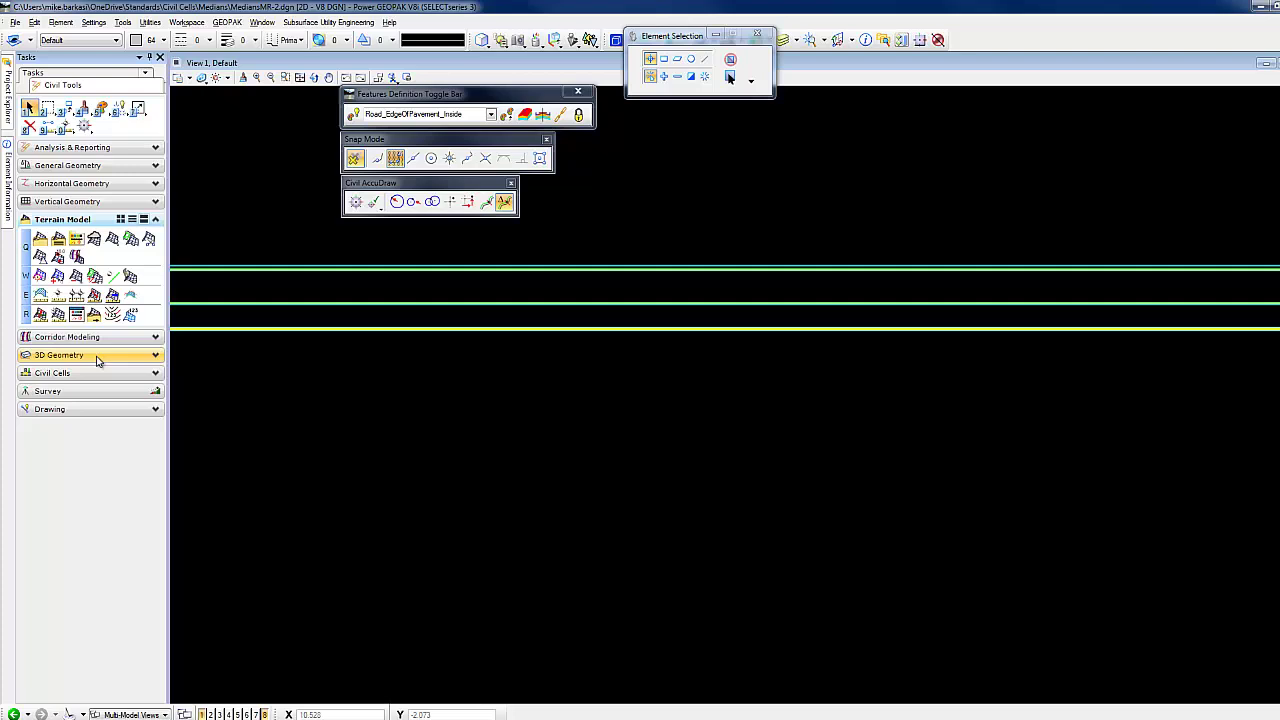
pyautogui.click(40, 238)
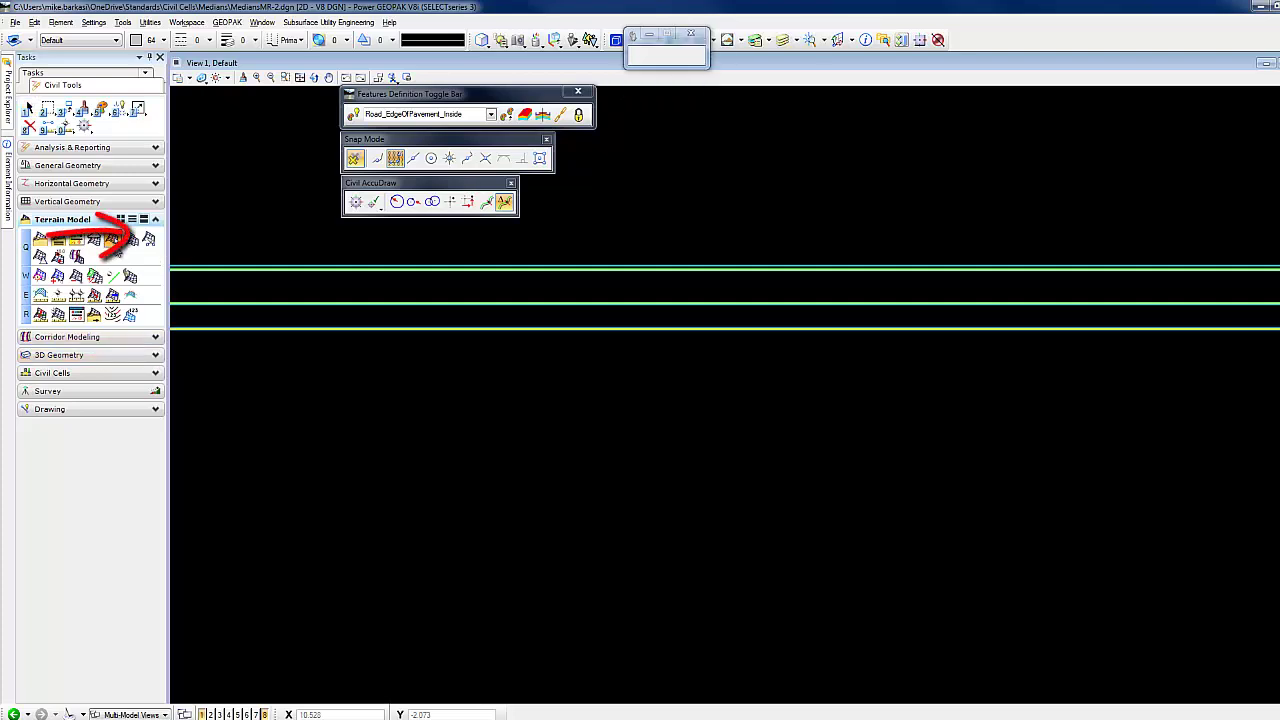
pyautogui.moveTo(739, 125); pyautogui.dragTo(652, 124)
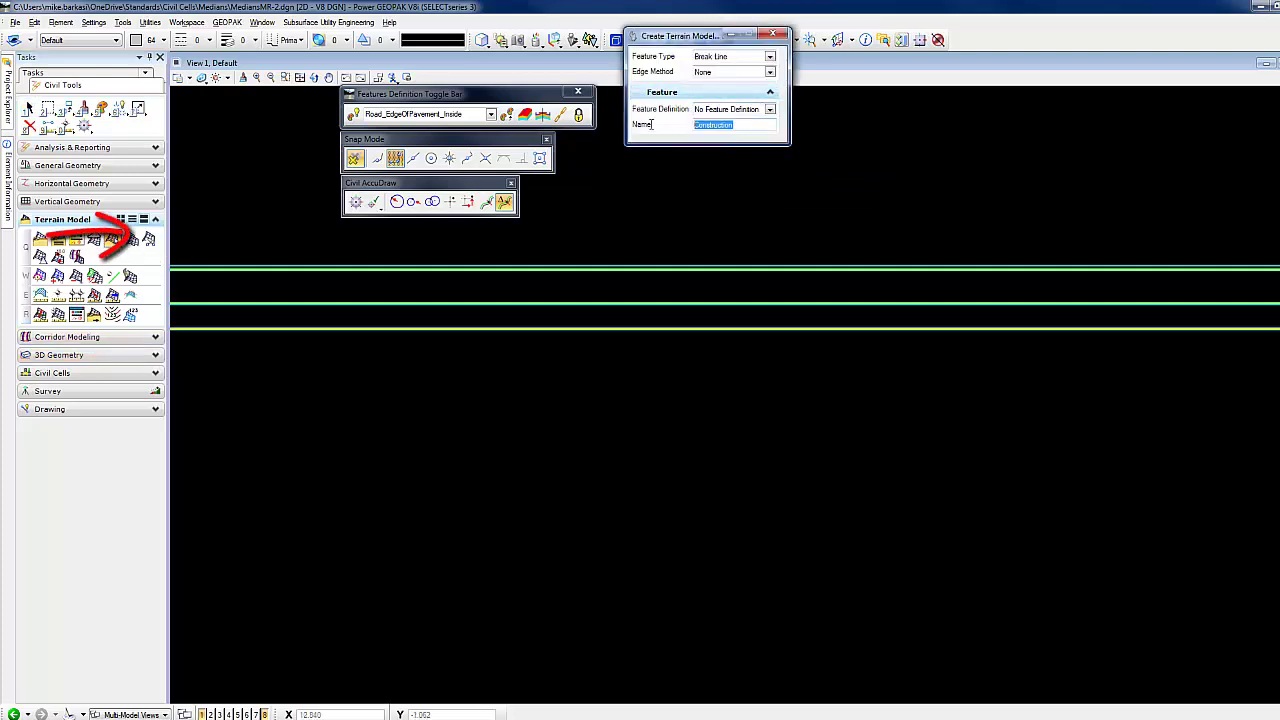
pyautogui.write('Median')
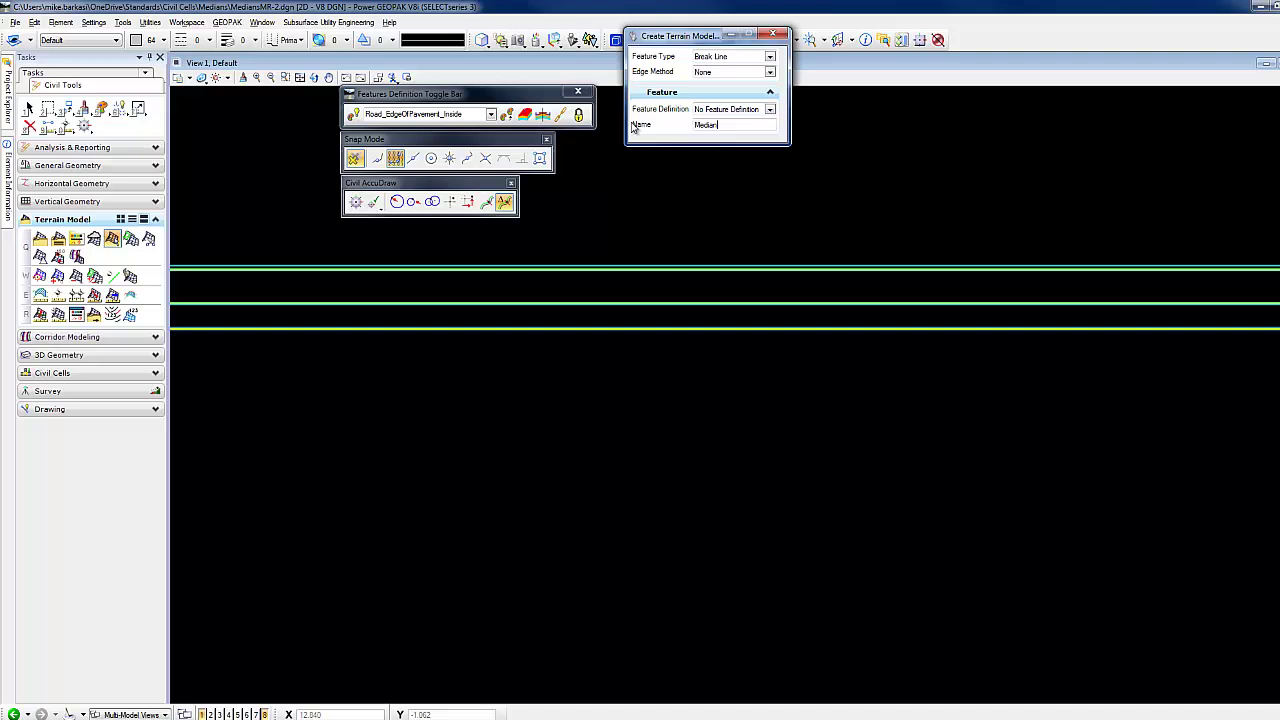
pyautogui.click(670, 400)
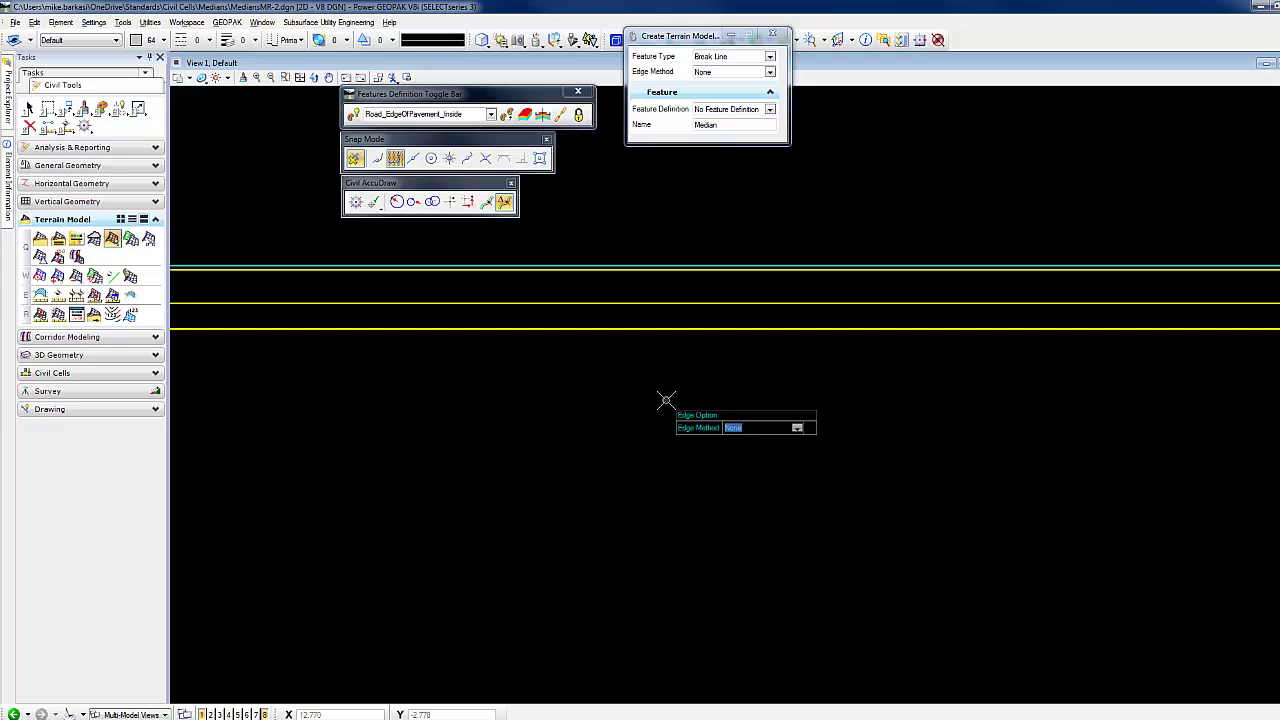
pyautogui.click(666, 400)
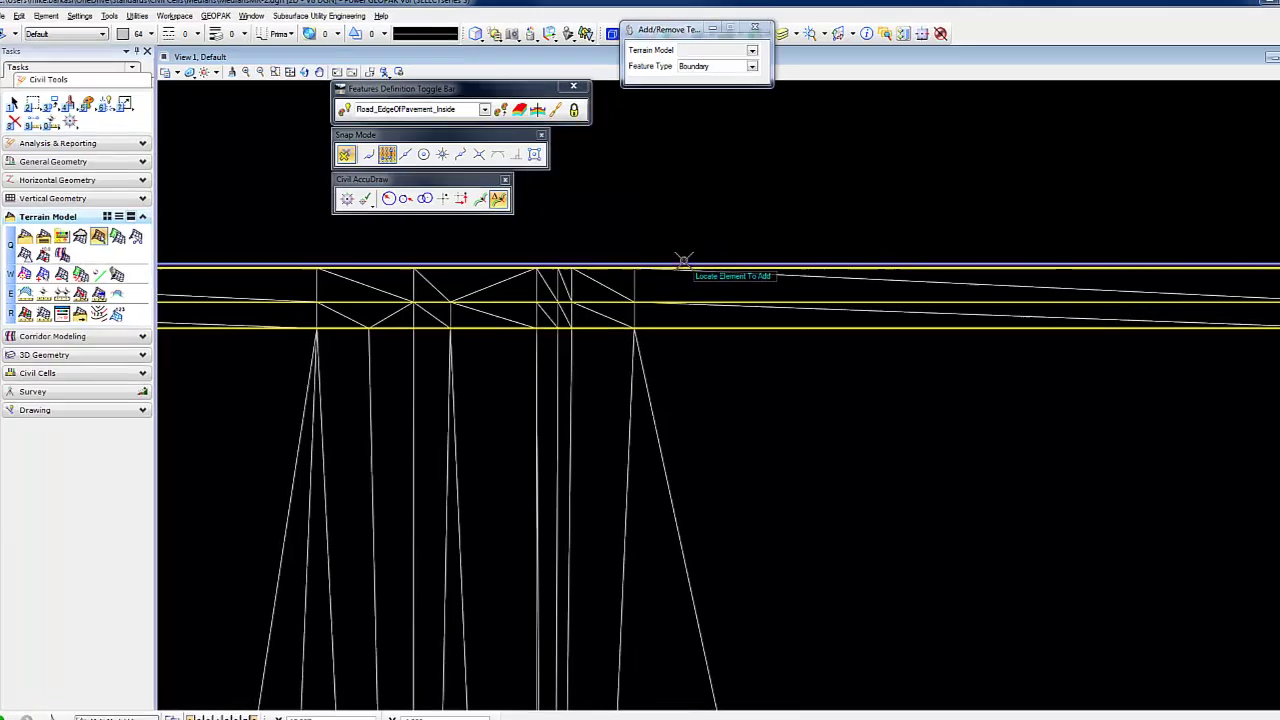
# Add the outermost median edge line to the Median terrain model with feature type Boundary and look over the triangulation.
pyautogui.click(667, 206)
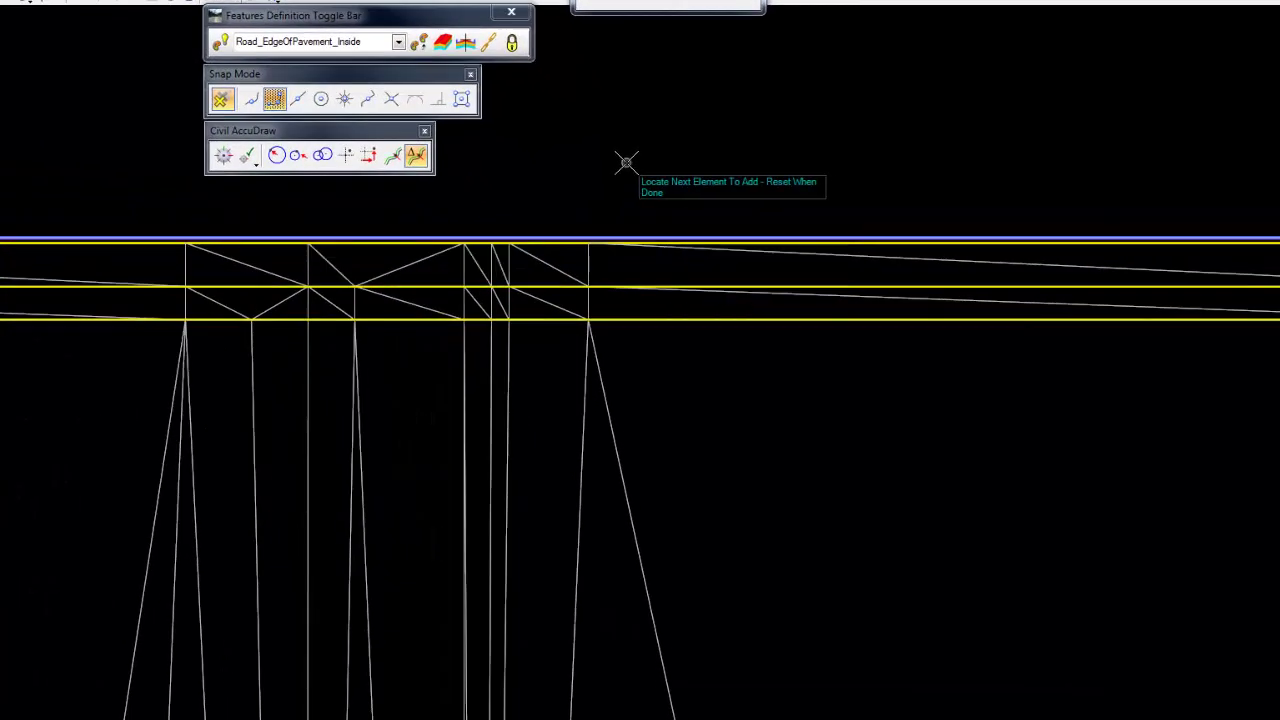
pyautogui.rightClick(613, 163)
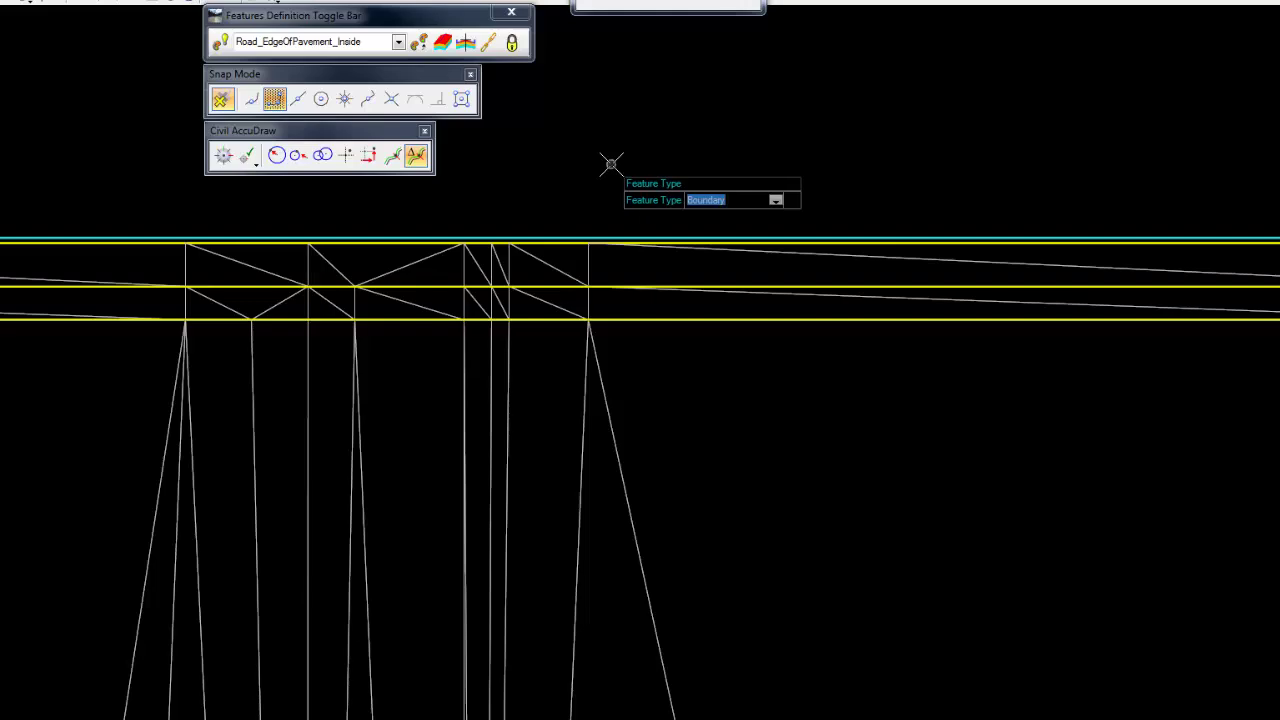
pyautogui.click(611, 163)
pyautogui.scroll(-2, 523, 392)
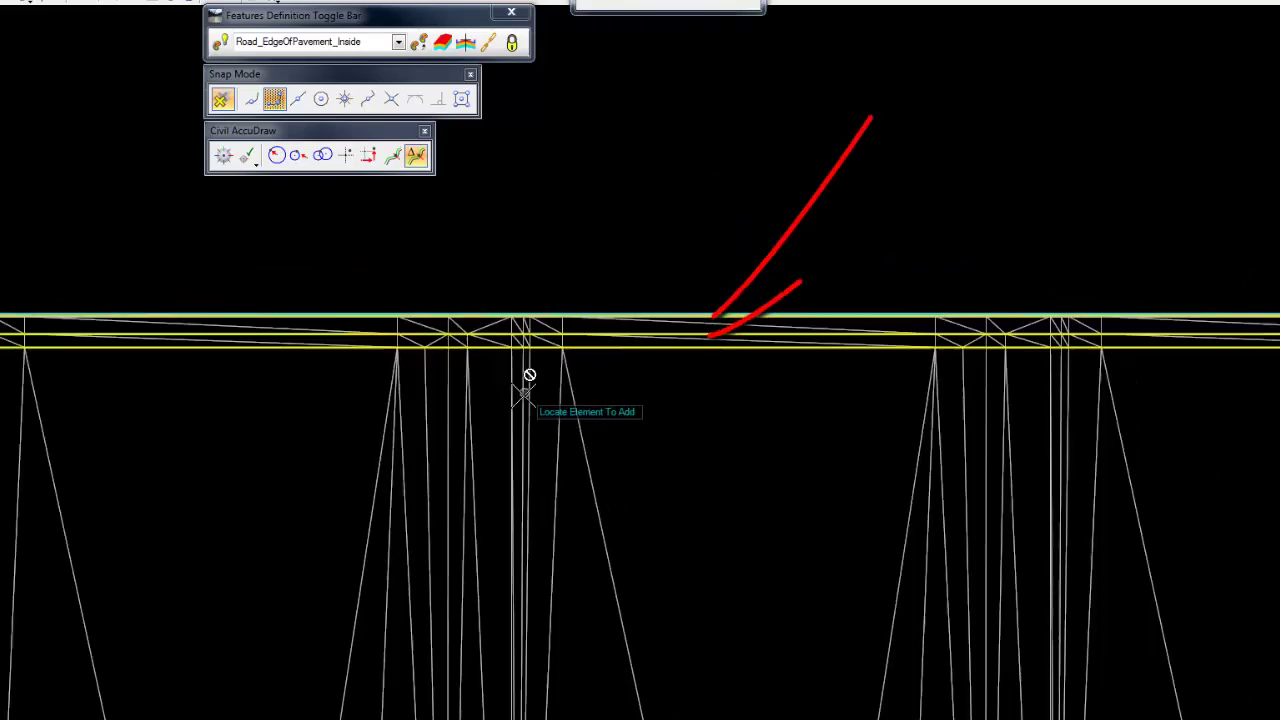
pyautogui.scroll(-4, 529, 375)
pyautogui.moveTo(1100, 491); pyautogui.dragTo(751, 463, button='middle')
pyautogui.scroll(-3, 740, 508)
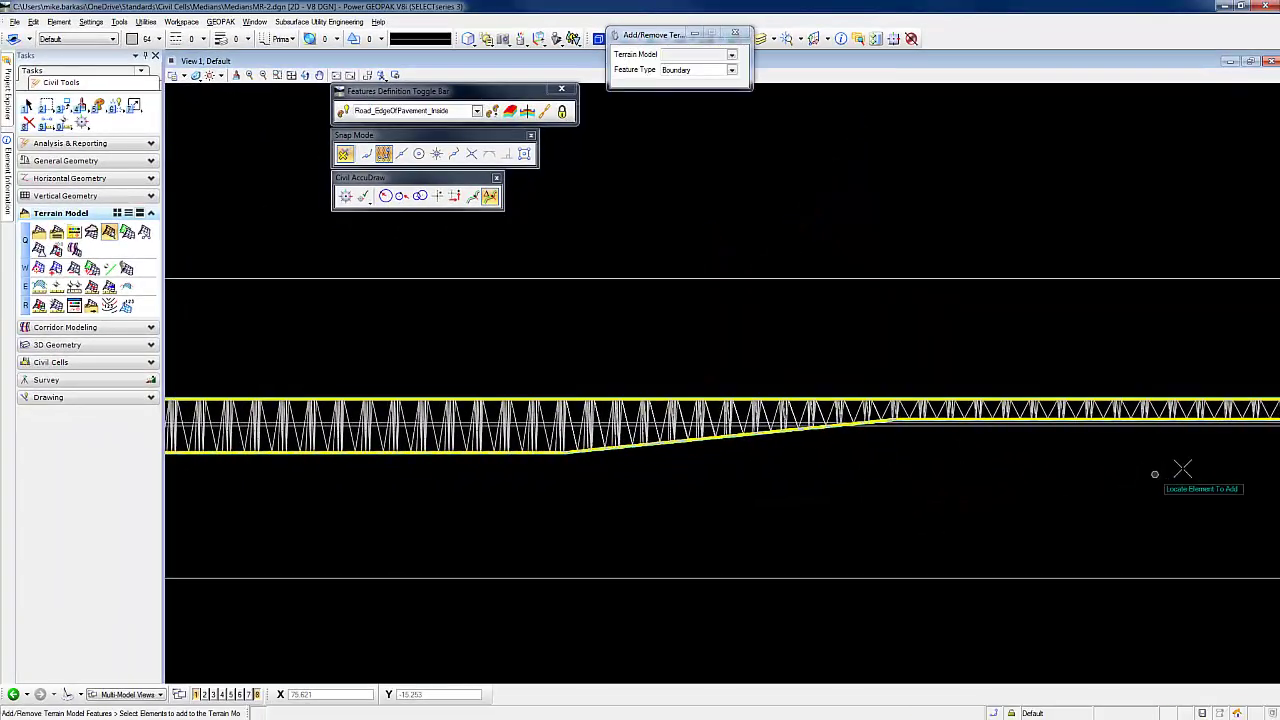
pyautogui.moveTo(1154, 471); pyautogui.dragTo(1106, 458, button='middle')
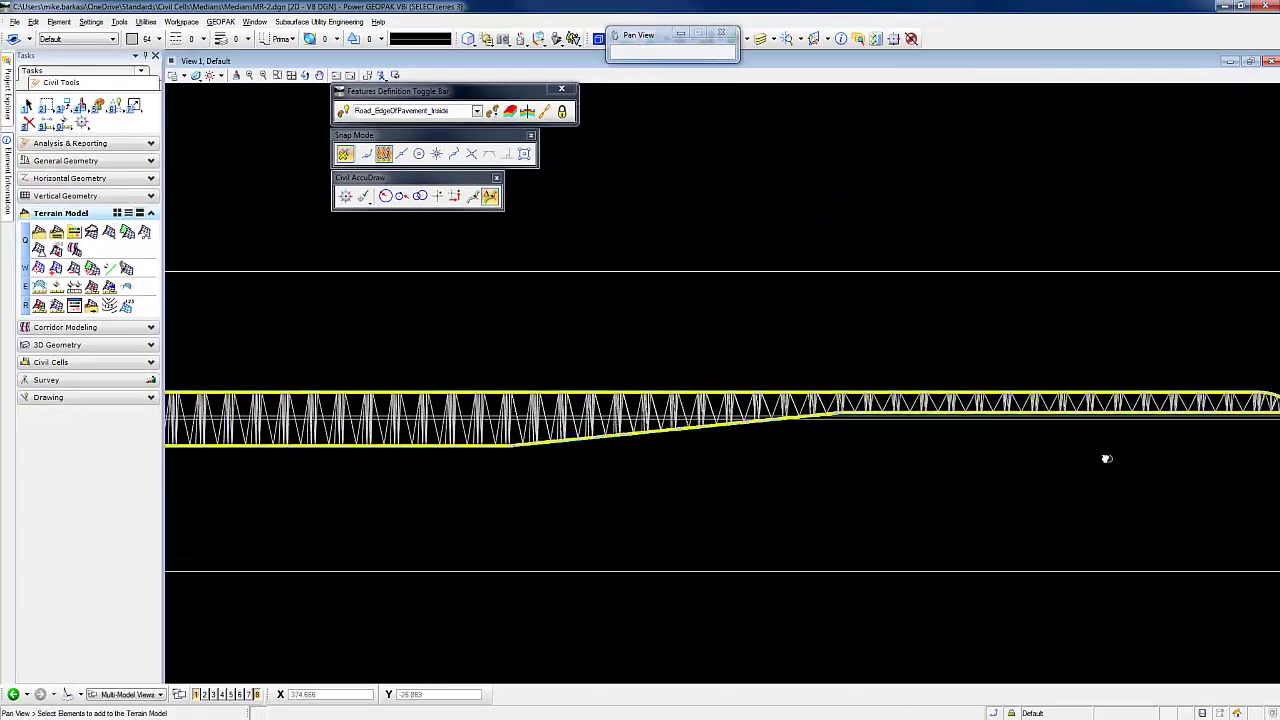
pyautogui.scroll(-3, 1040, 449)
pyautogui.moveTo(1029, 457); pyautogui.dragTo(923, 466, button='middle')
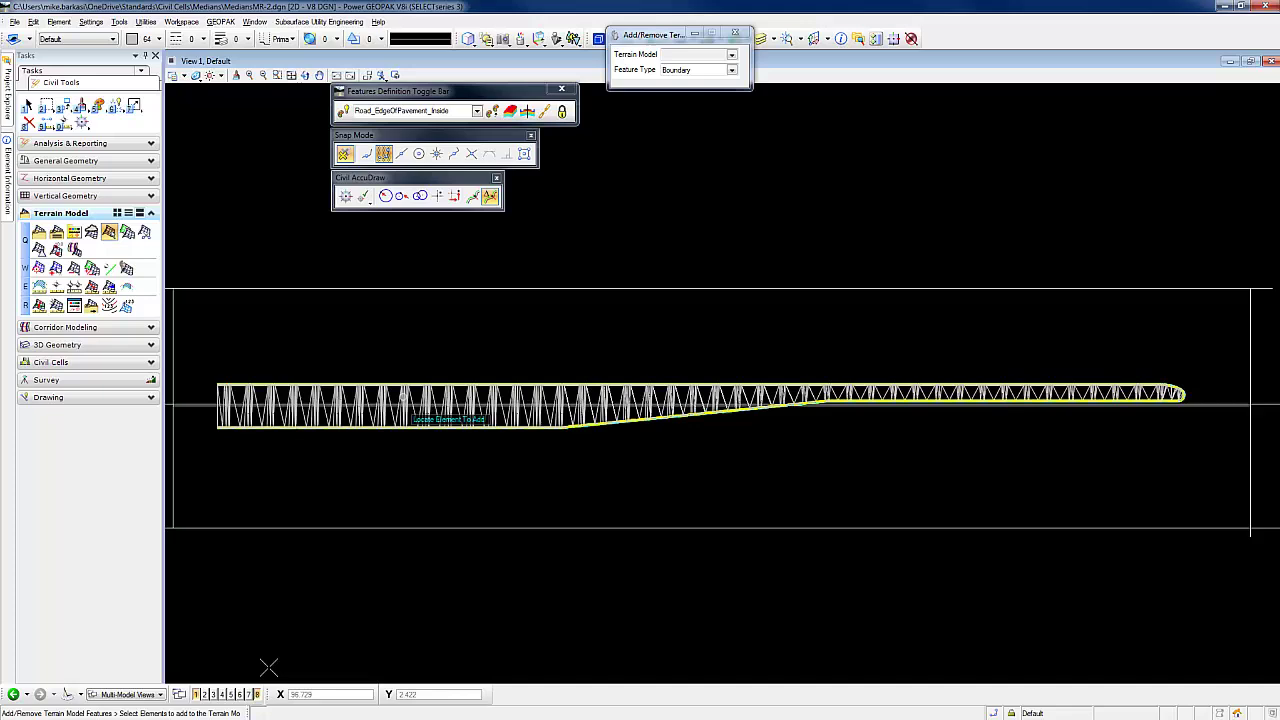
# Open View 8, switch it to the Default-3D model and rotate it to an oblique view of the median terrain.
pyautogui.click(256, 694)
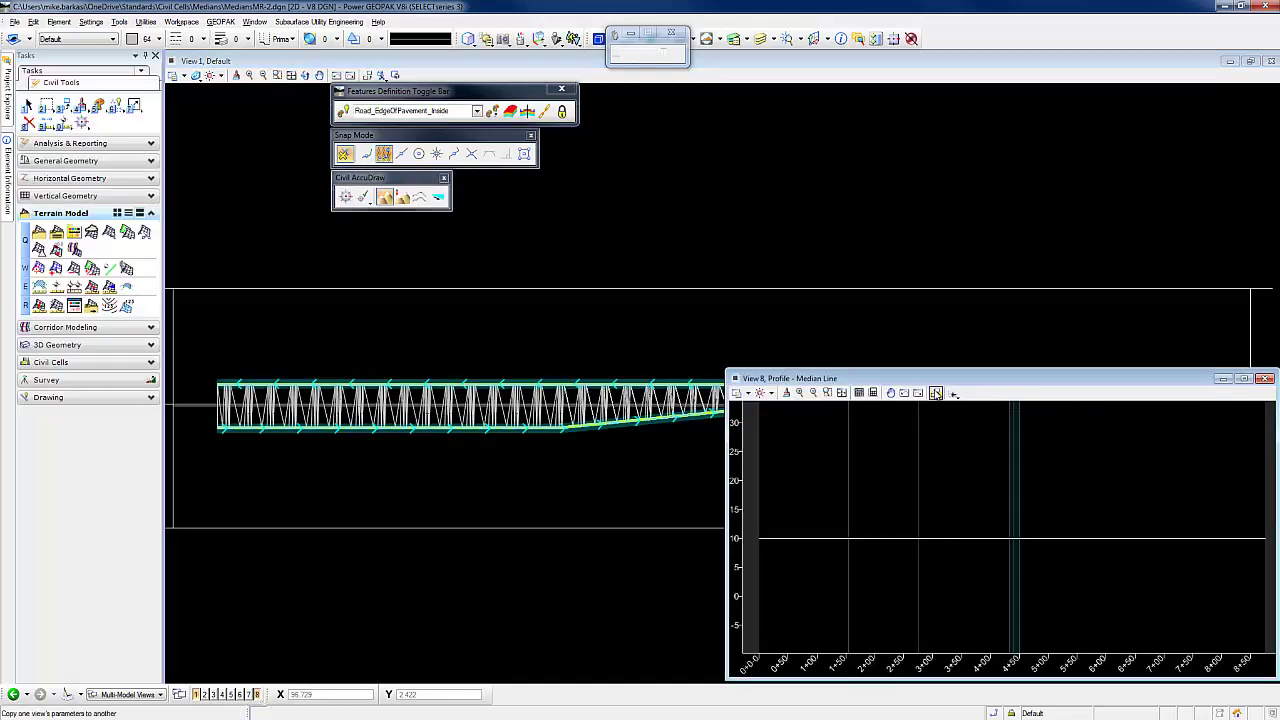
pyautogui.click(747, 394)
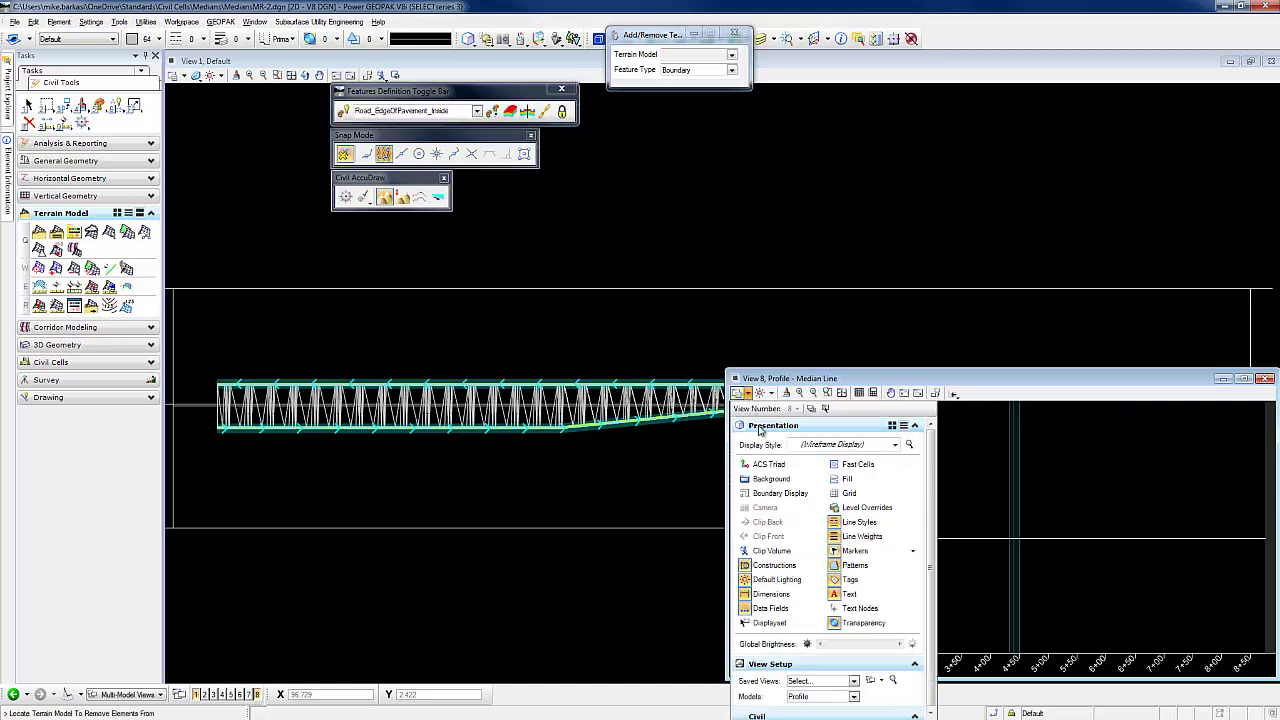
pyautogui.click(854, 697)
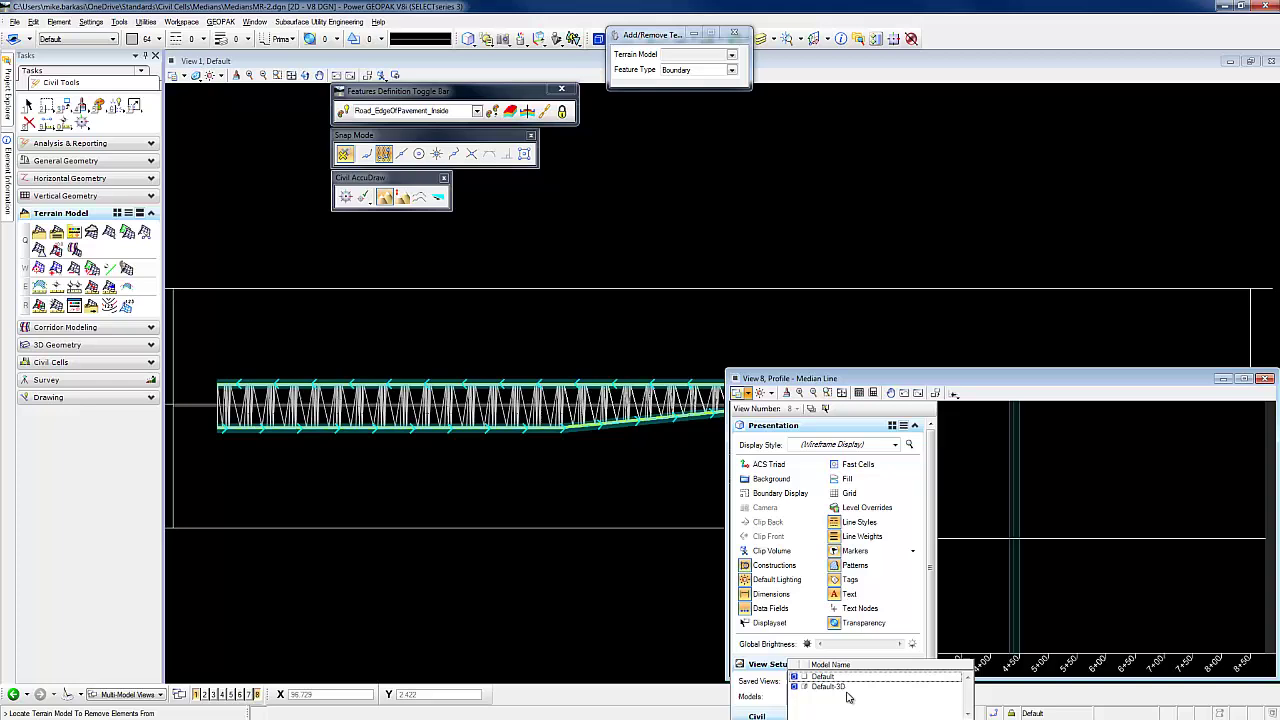
pyautogui.click(870, 681)
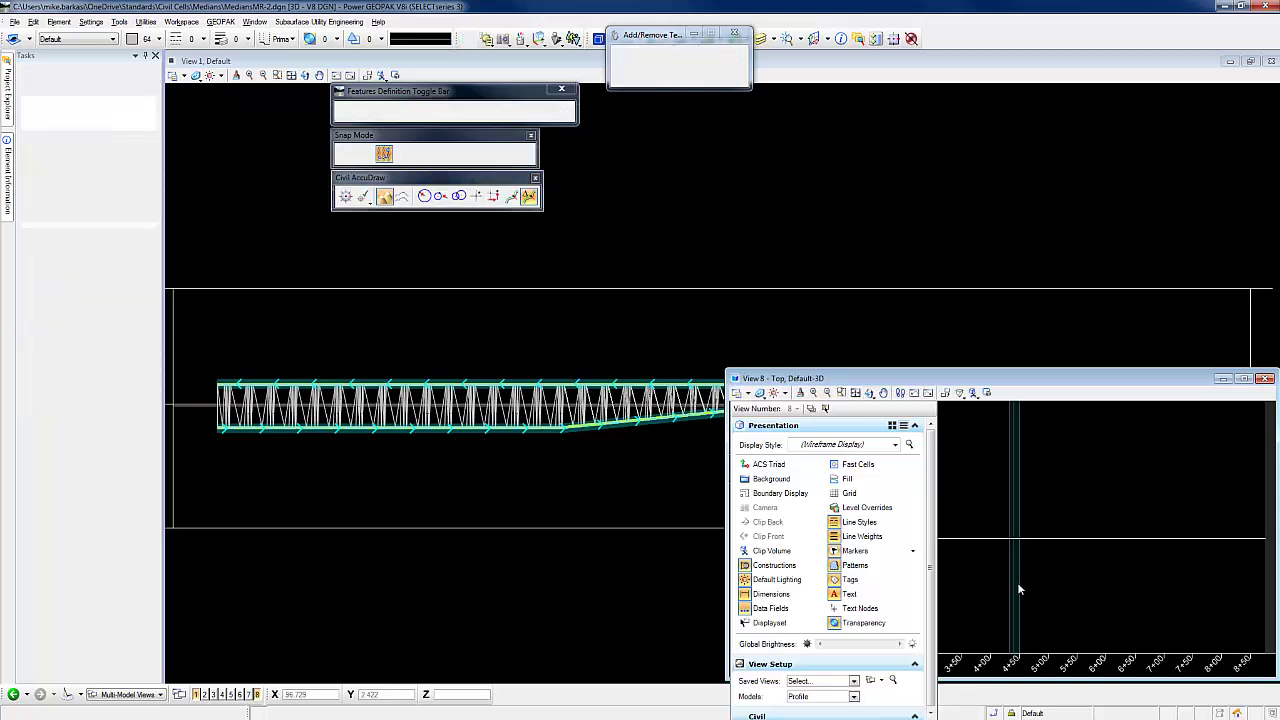
pyautogui.click(870, 393)
pyautogui.click(905, 407)
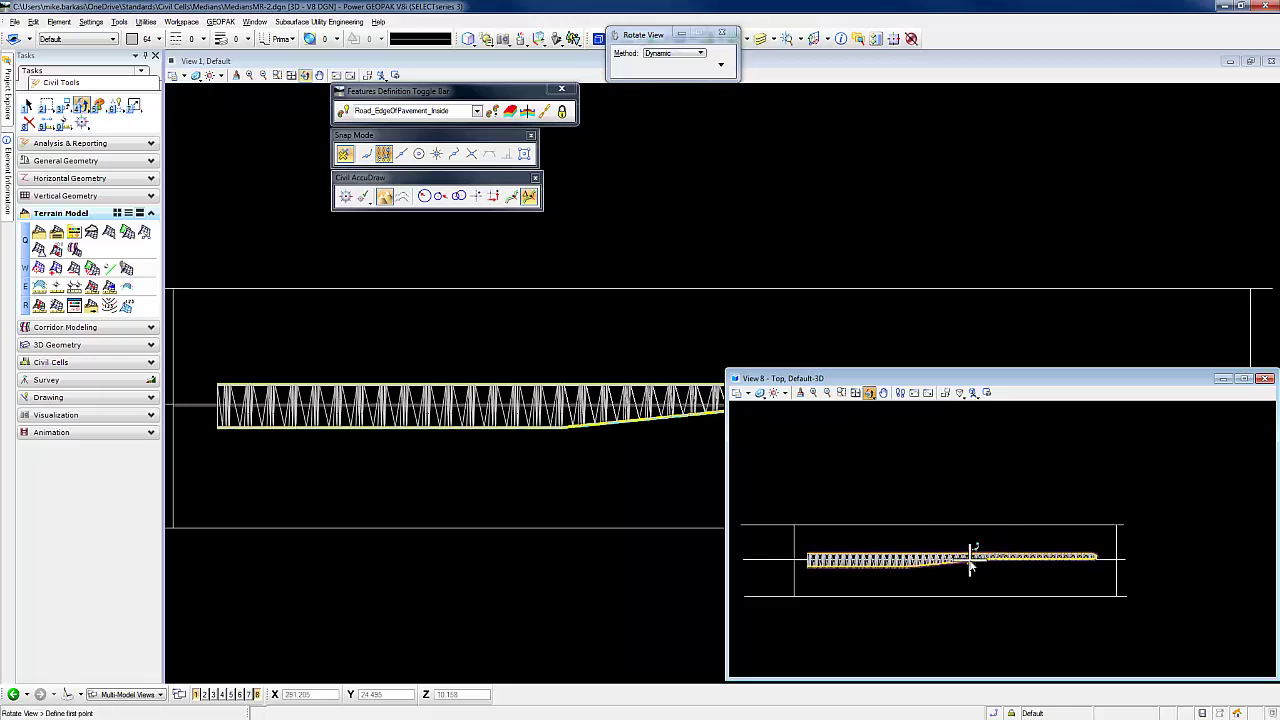
pyautogui.click(843, 608)
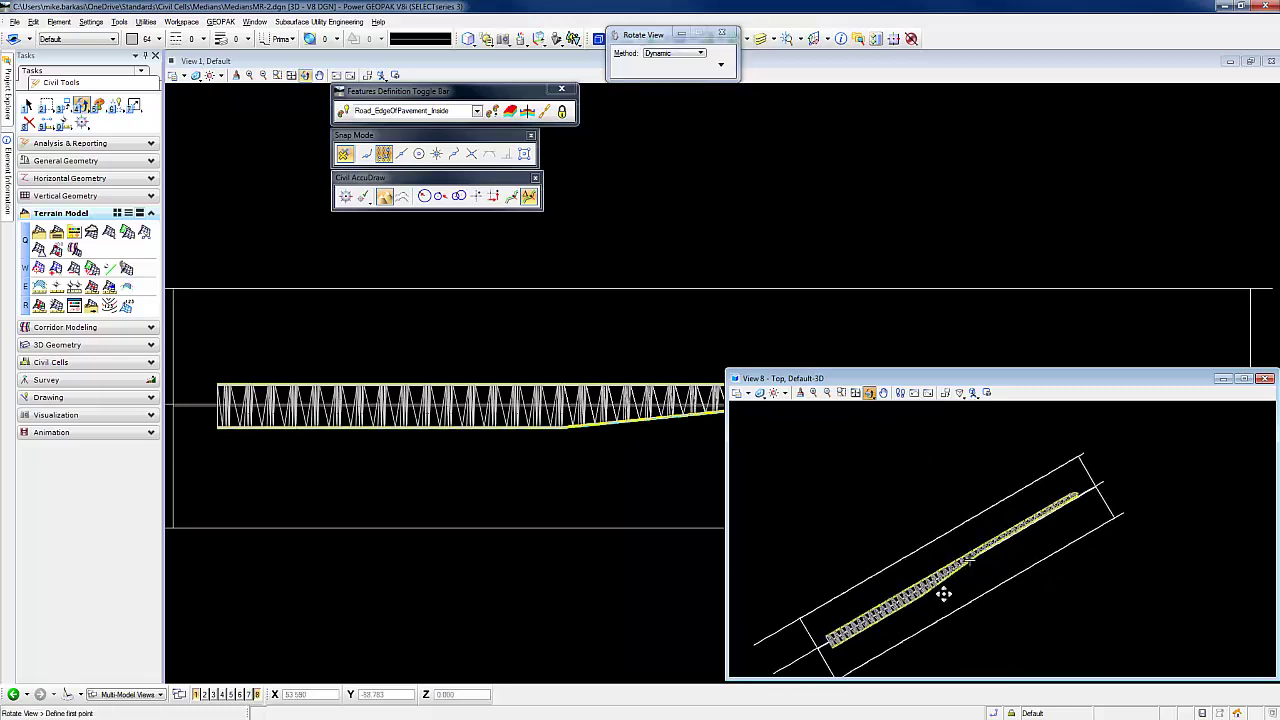
pyautogui.click(953, 497)
pyautogui.scroll(5, 945, 566)
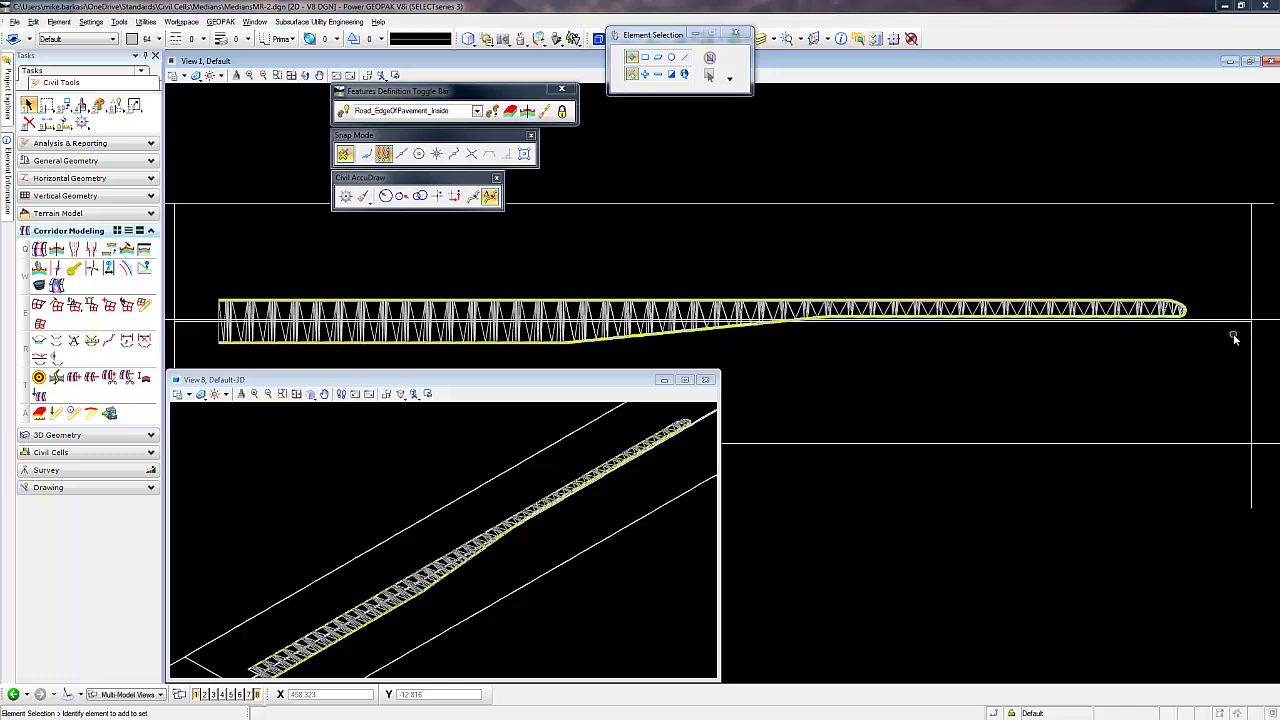
# Edit the median line's offset distance so that the line coincides with the road centerline.
pyautogui.scroll(2, 1230, 330)
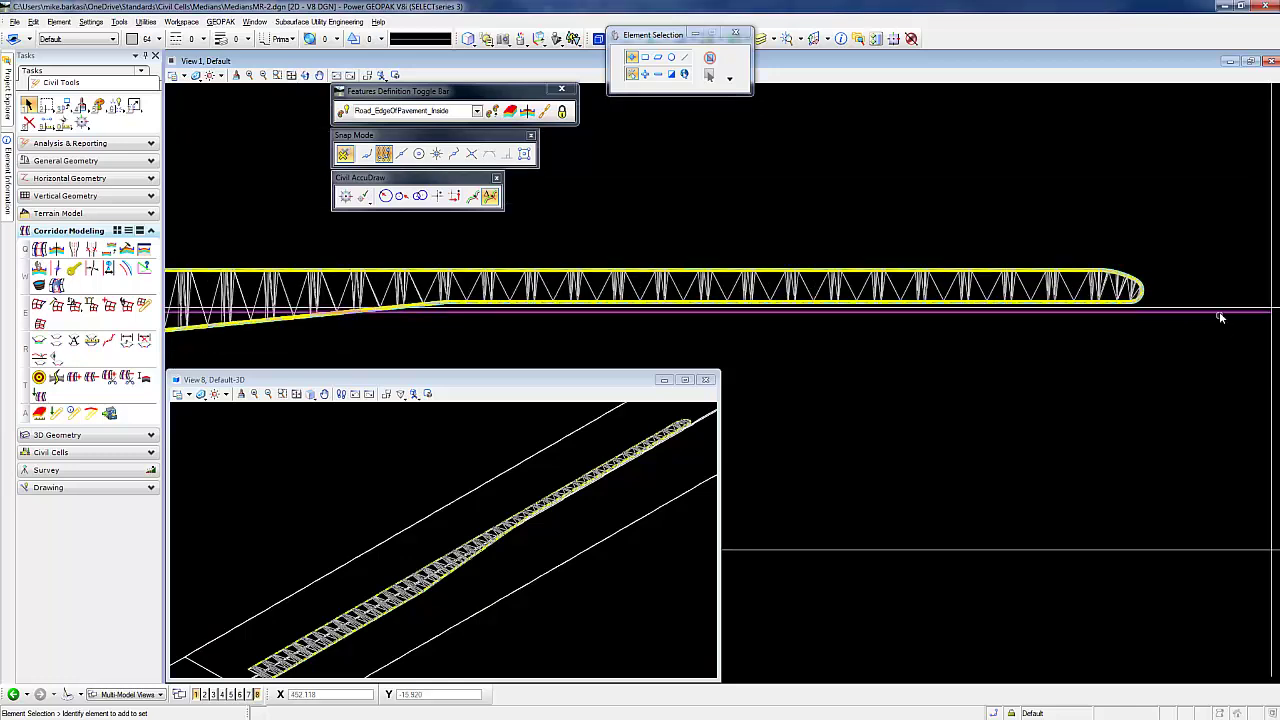
pyautogui.moveTo(940, 350); pyautogui.dragTo(1108, 340, button='middle')
pyautogui.rightClick(1108, 340)
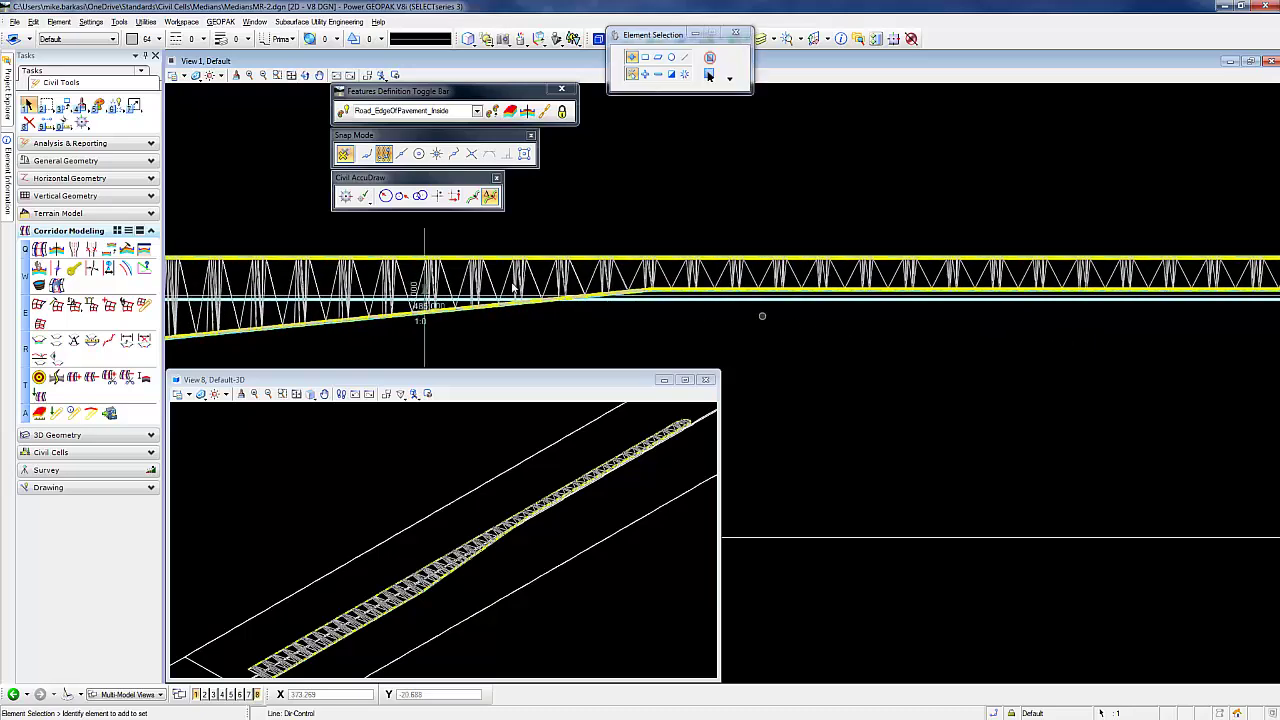
pyautogui.click(413, 288)
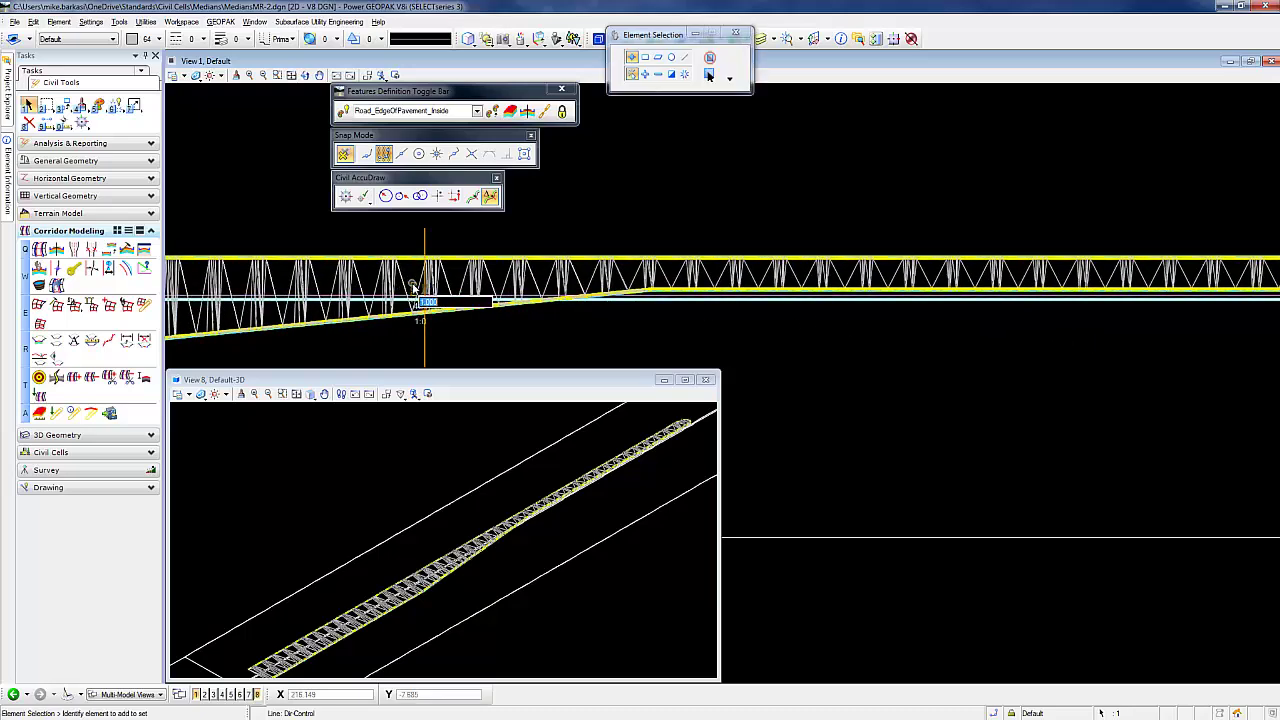
pyautogui.click(685, 344)
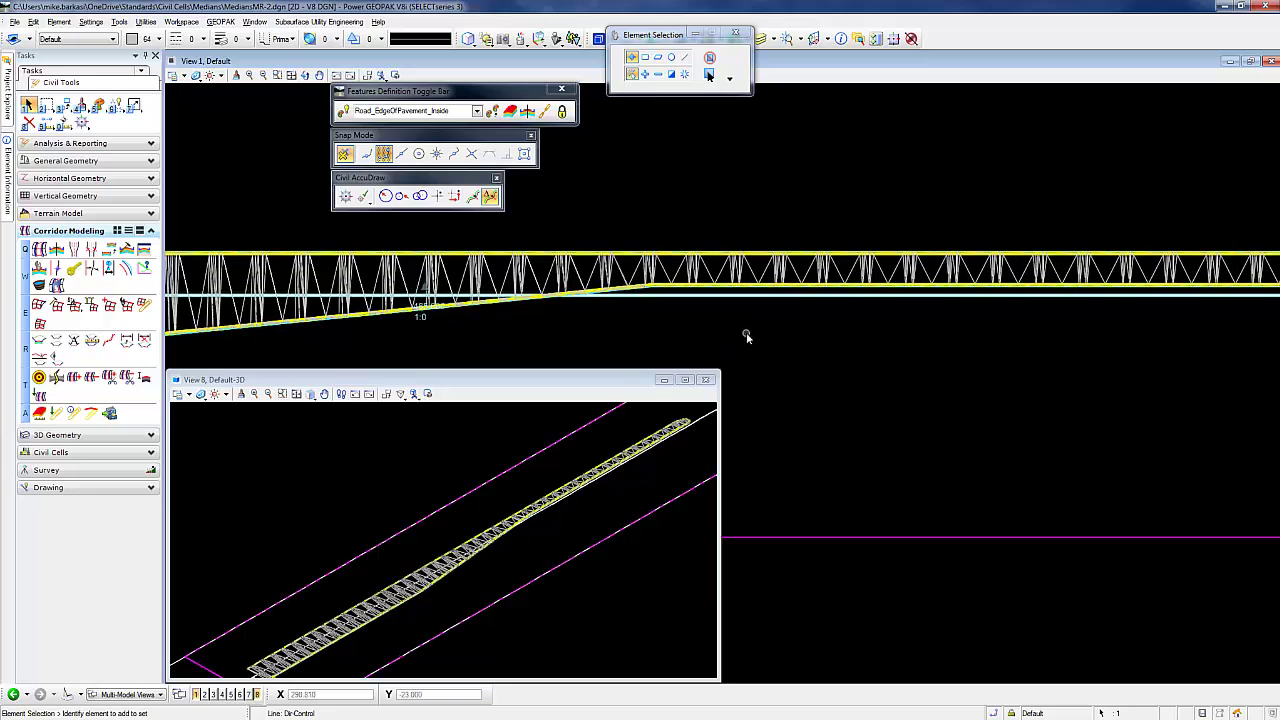
# Start a civil cell named MedianWturnLN and assign the road centerline as its reference element named Rd Center Line.
pyautogui.scroll(-4, 750, 335)
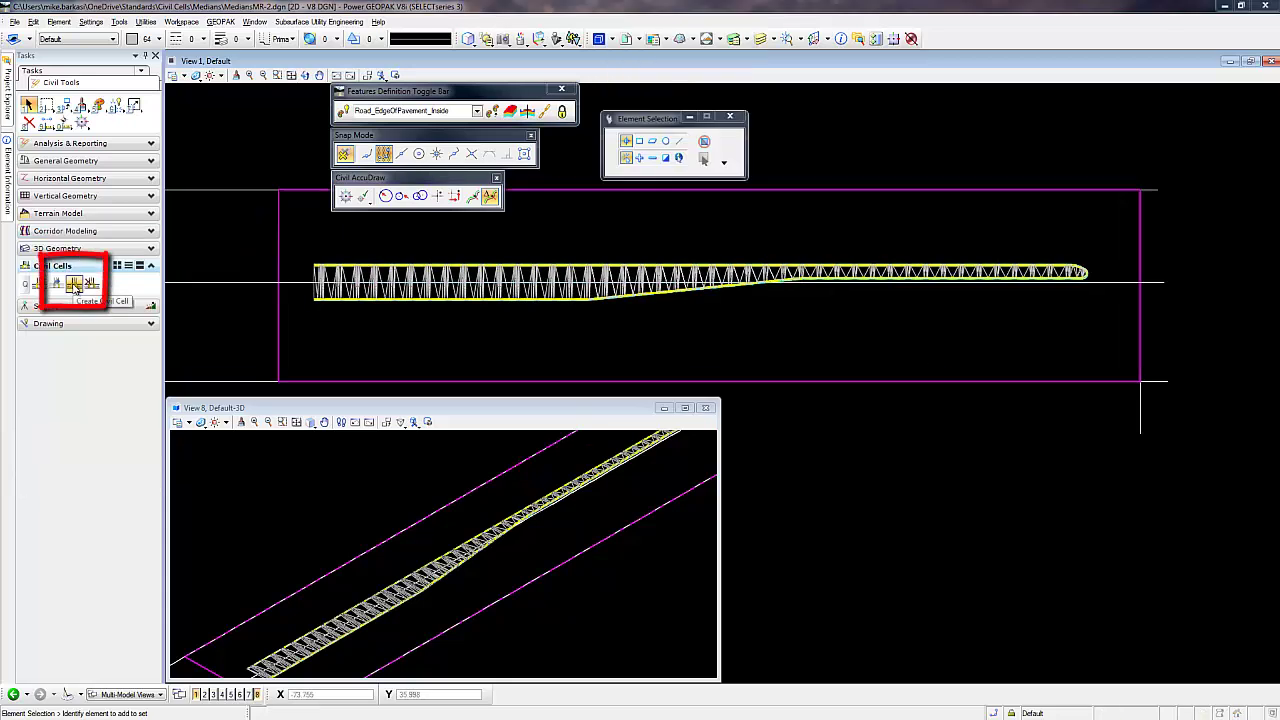
pyautogui.click(75, 287)
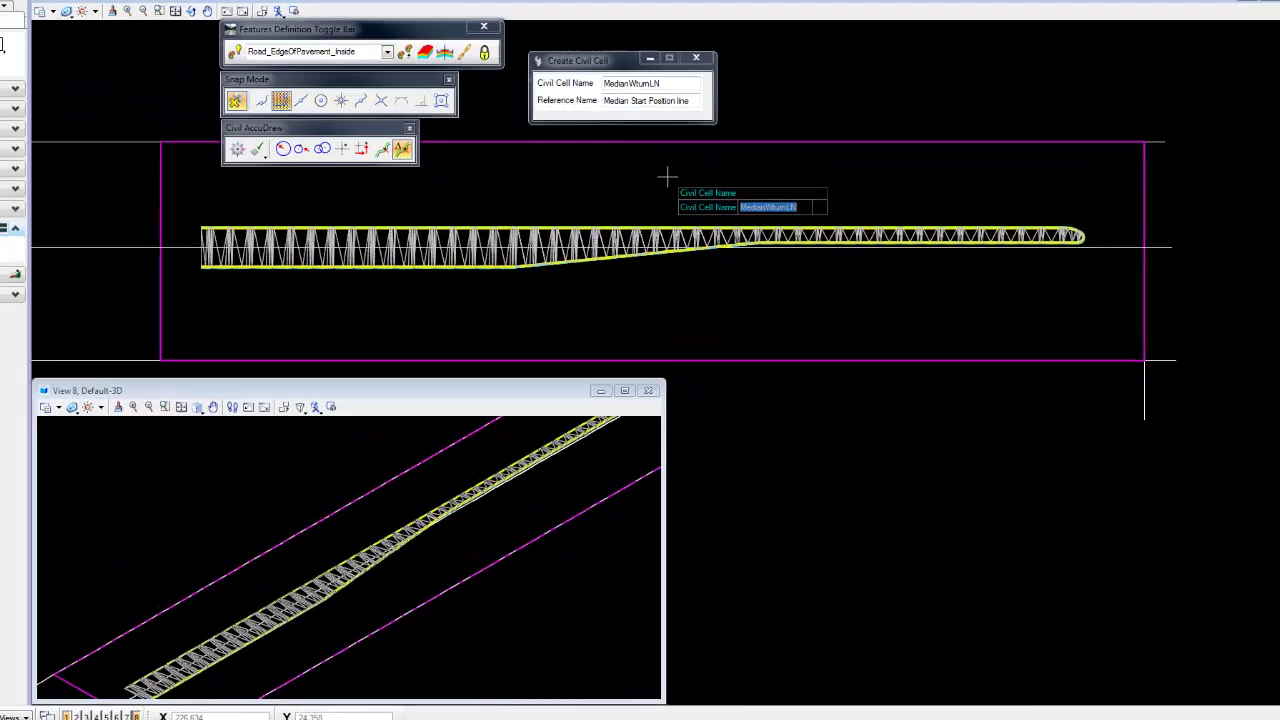
pyautogui.press('Return')
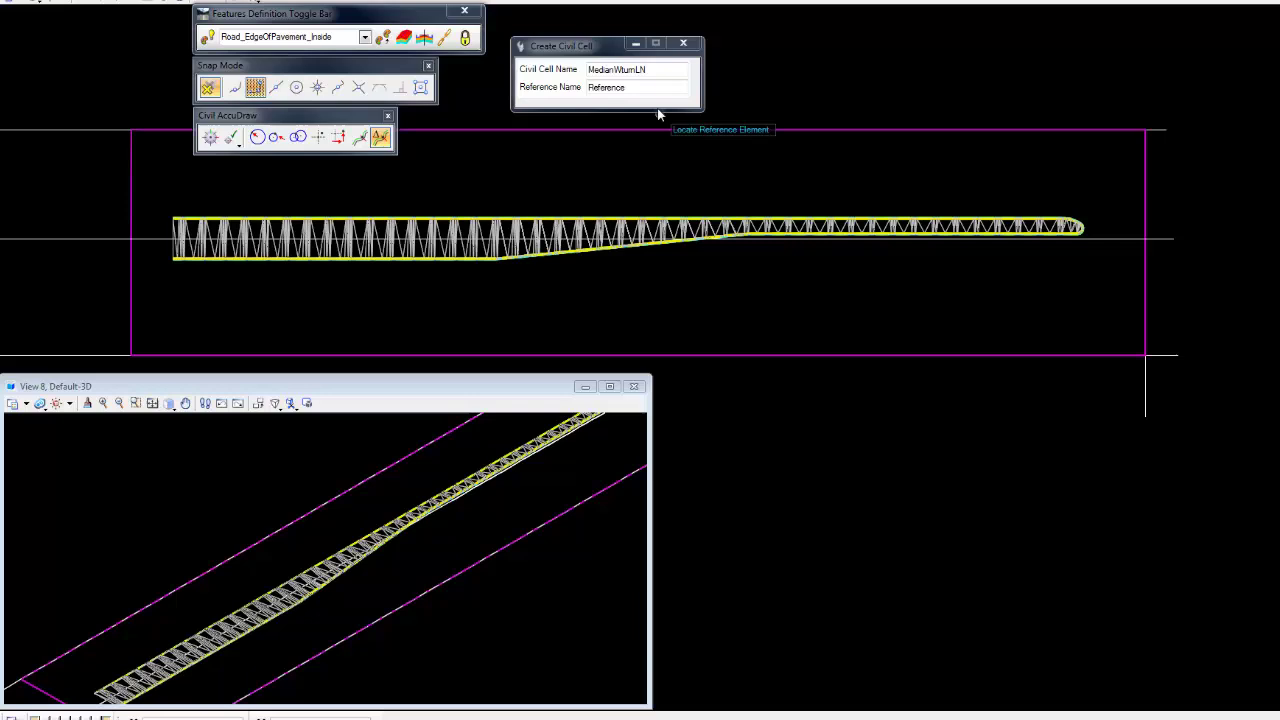
pyautogui.click(565, 90)
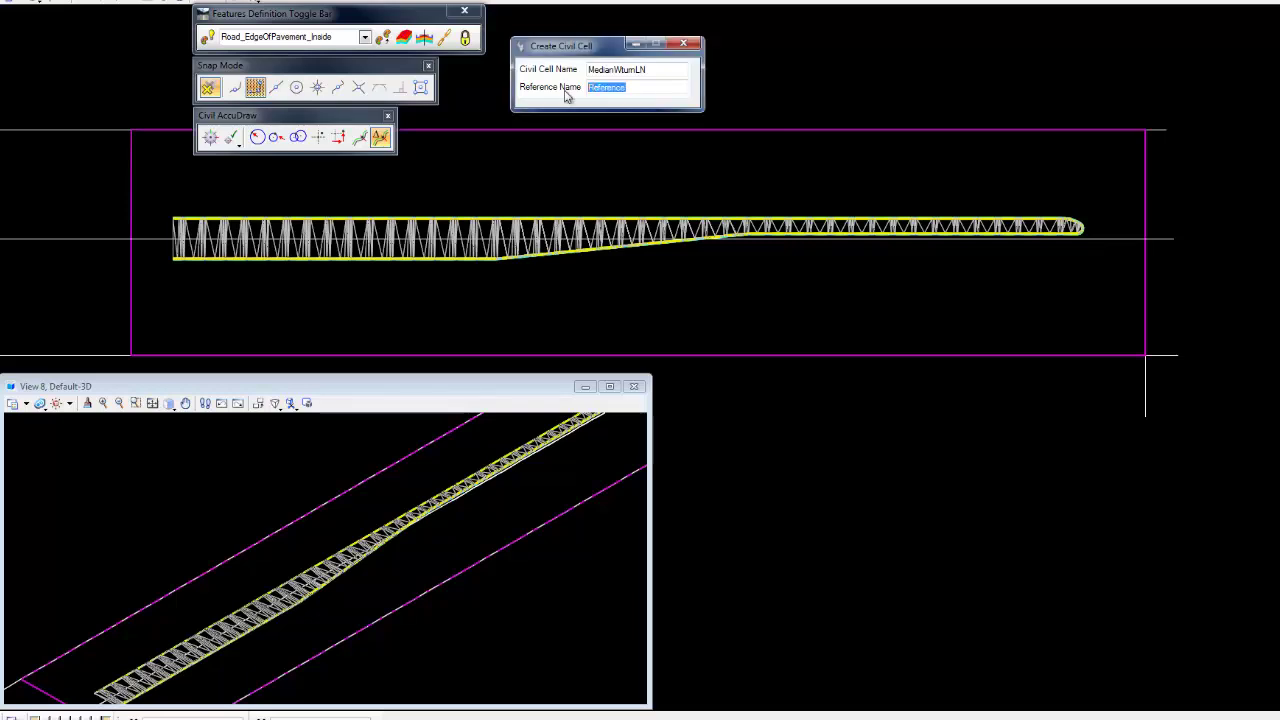
pyautogui.write('Rd Center Lin')
pyautogui.press('Return')
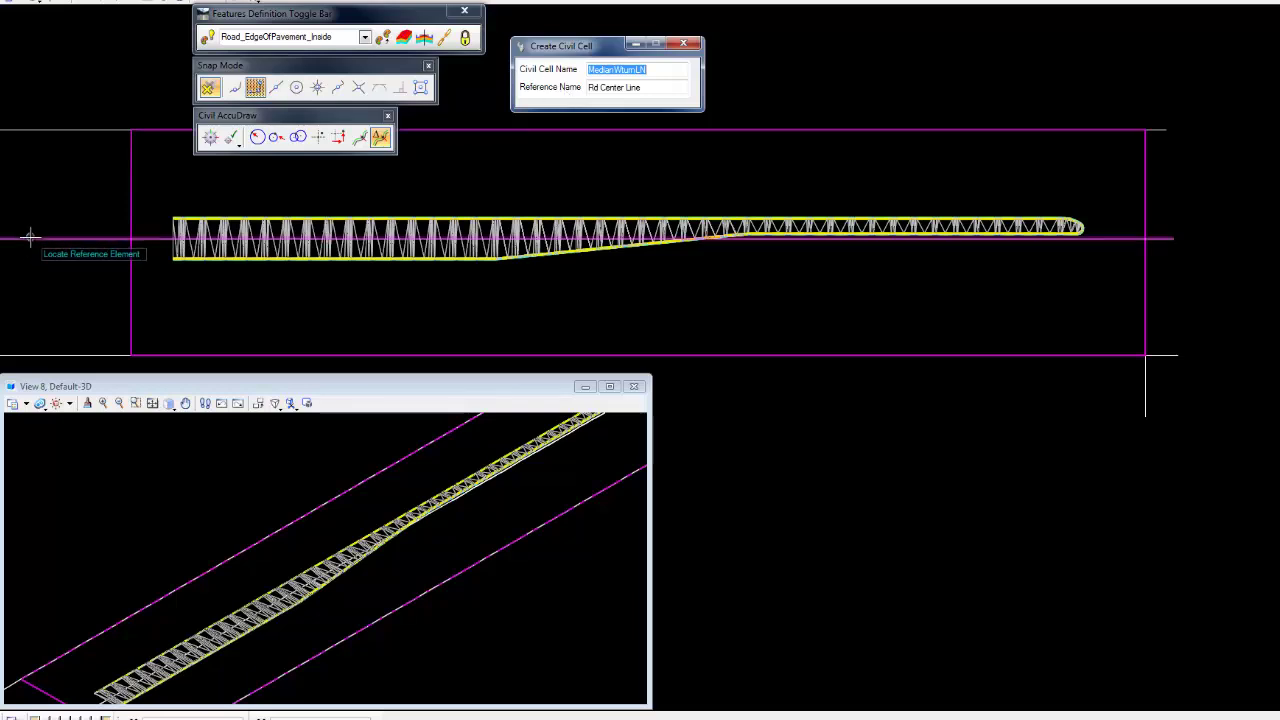
pyautogui.click(28, 273)
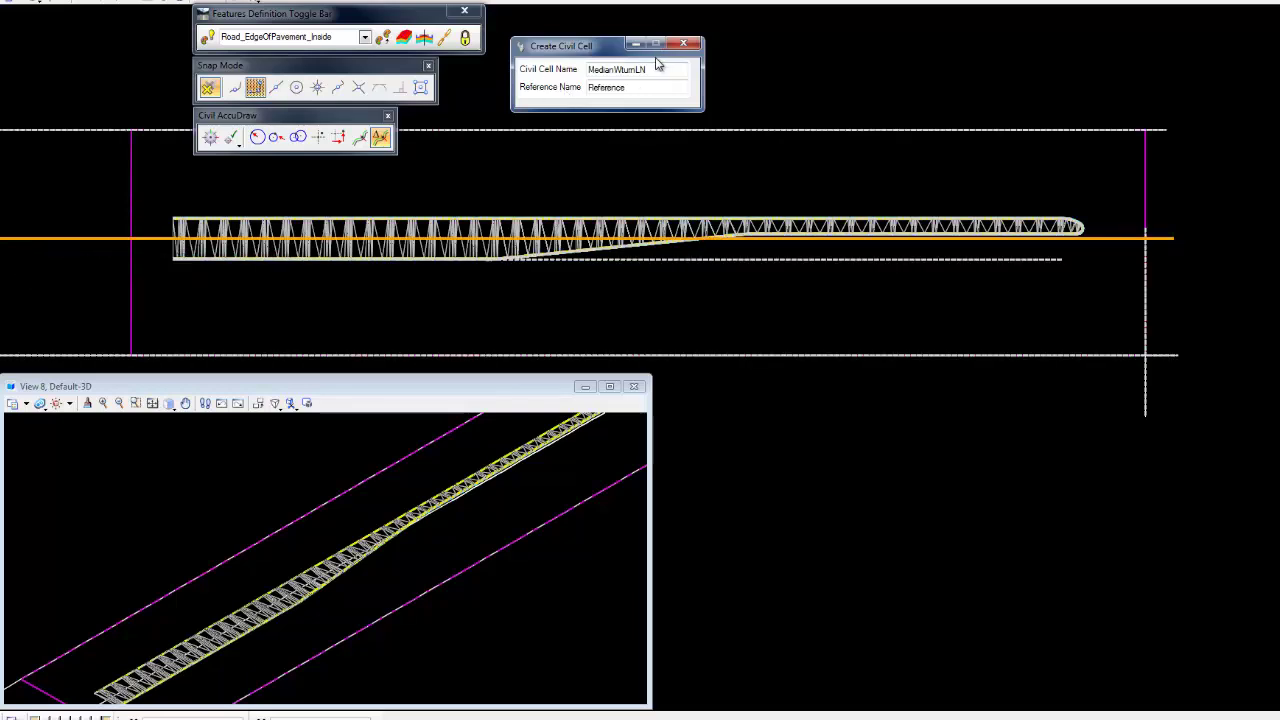
# Assign the vertical line crossing the road past the median's rounded end as a reference element named Start Position Line.
pyautogui.doubleClick(625, 87)
pyautogui.write('Start ')
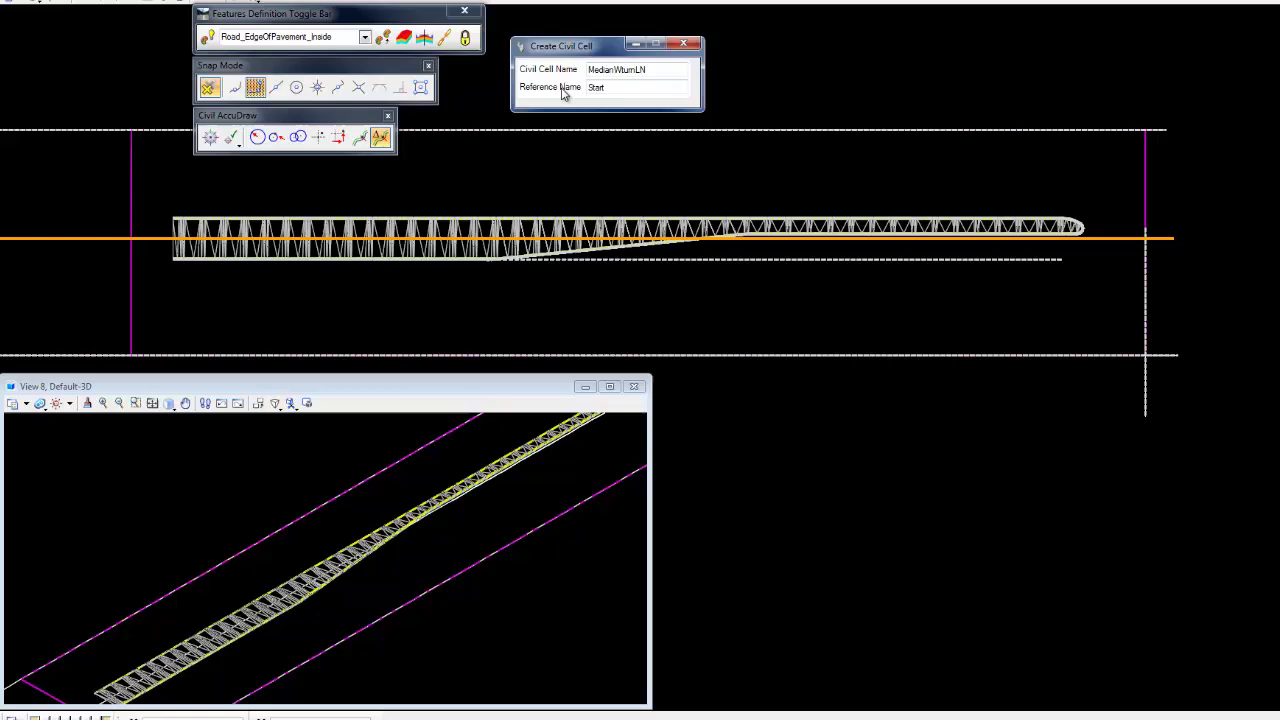
pyautogui.write('Position Line')
pyautogui.press('Tab')
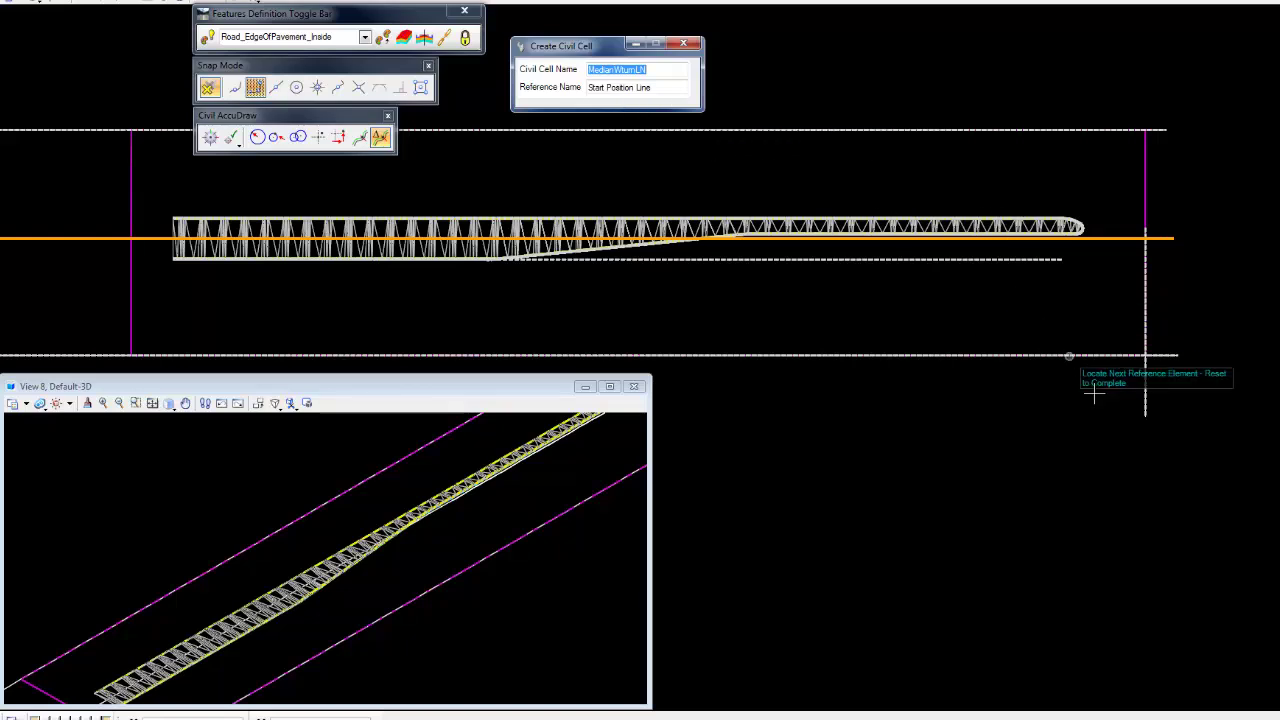
pyautogui.click(1145, 389)
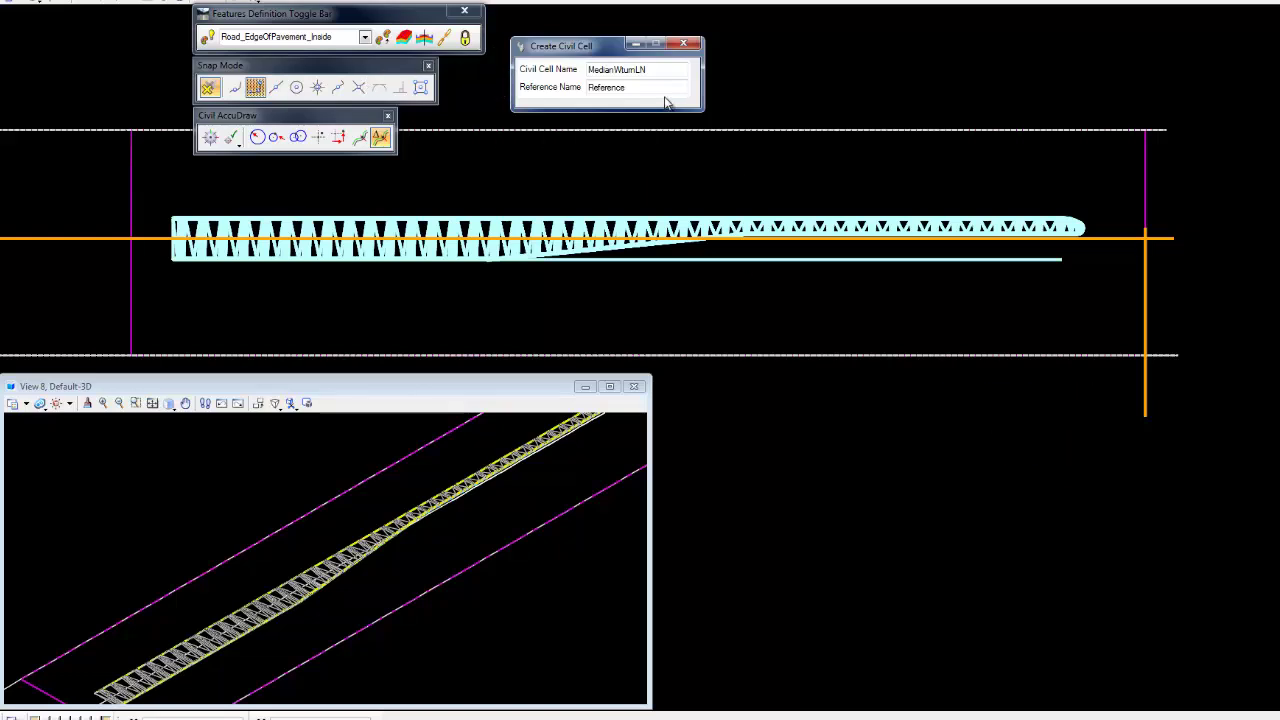
# Assign the upper edge-of-pavement line as a reference element named Eop-Left.
pyautogui.moveTo(645, 91); pyautogui.dragTo(567, 90)
pyautogui.write('Eop-Left')
pyautogui.press('Tab')
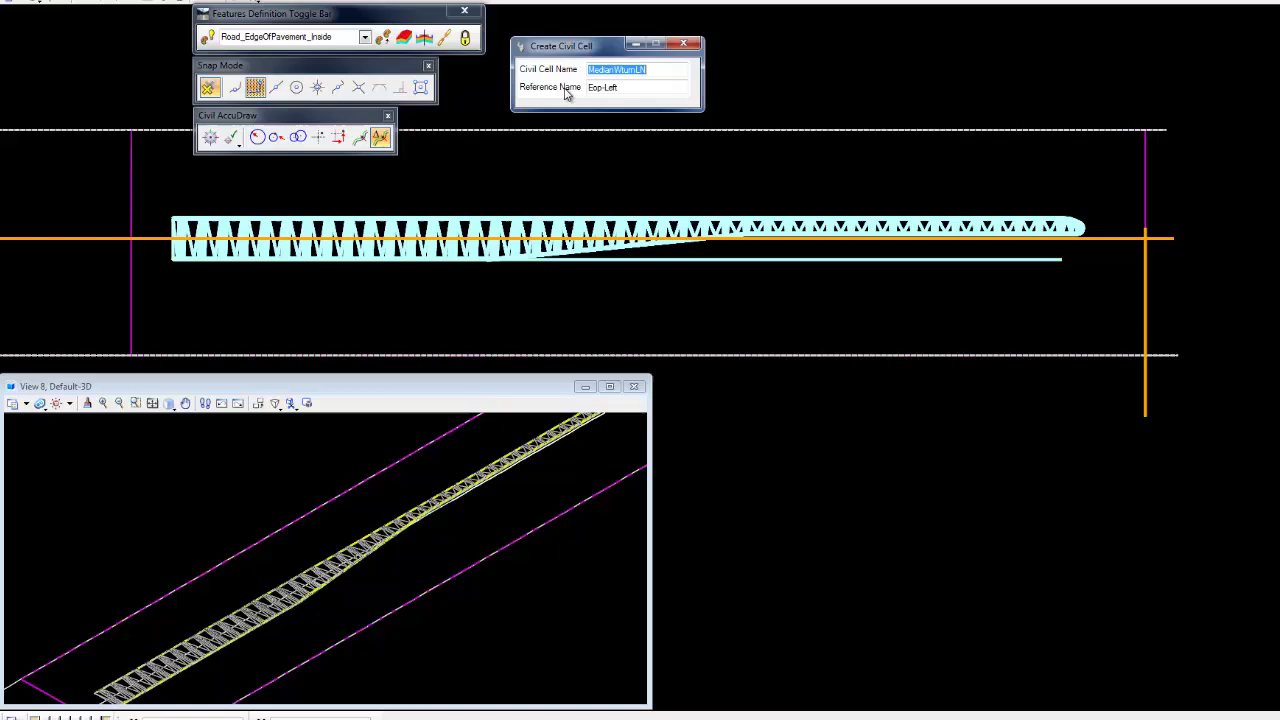
pyautogui.click(23, 128)
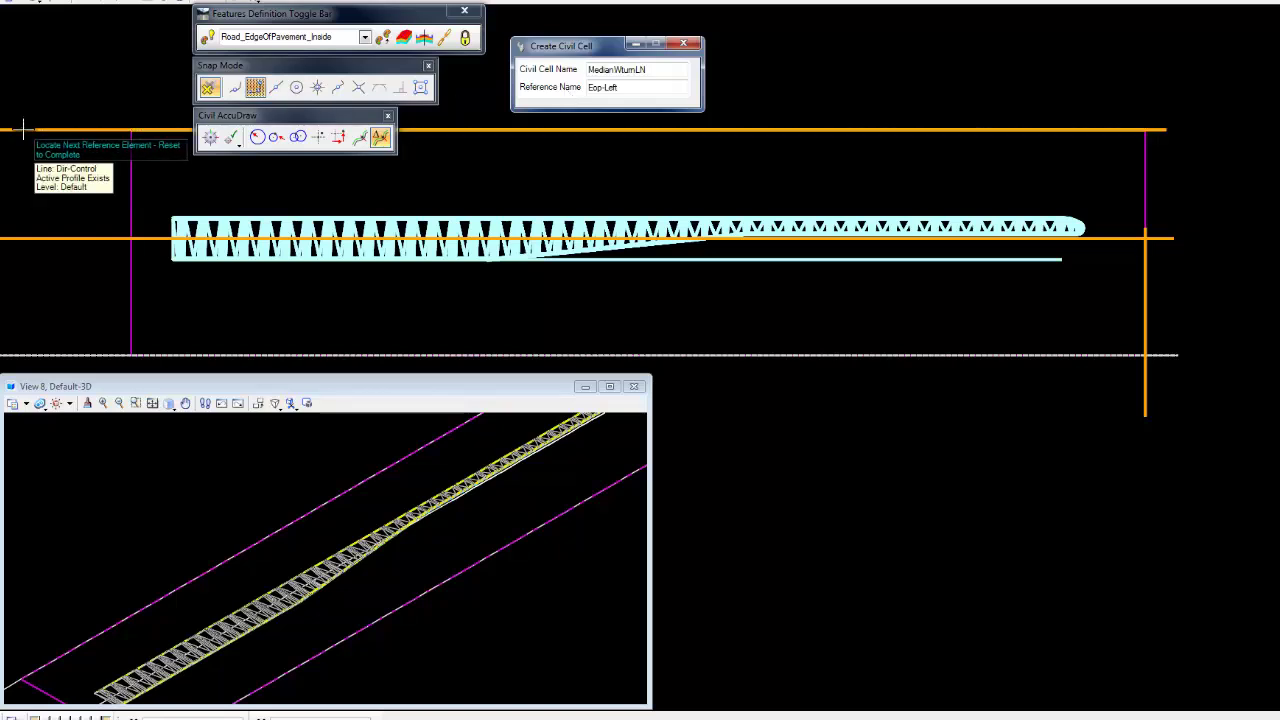
# Assign the lower edge-of-pavement line as a reference element named EoP Right.
pyautogui.doubleClick(590, 88)
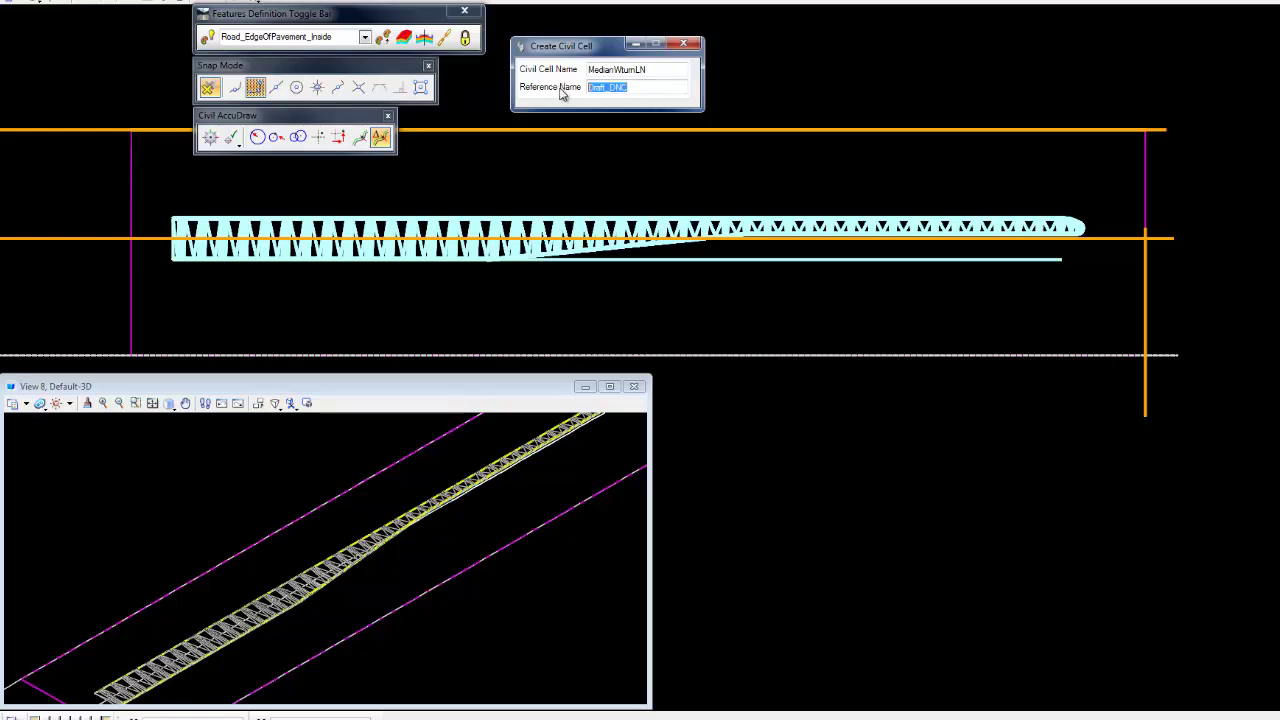
pyautogui.write('EoP')
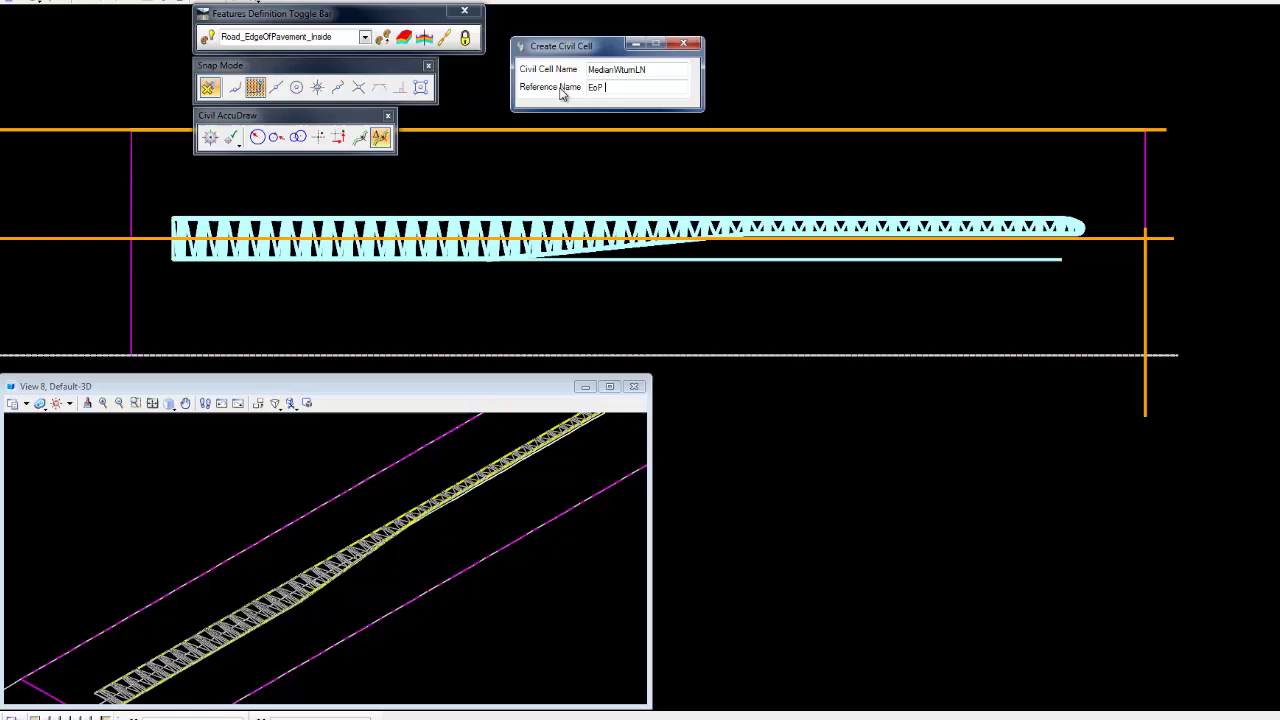
pyautogui.write(' Right')
pyautogui.press('Tab')
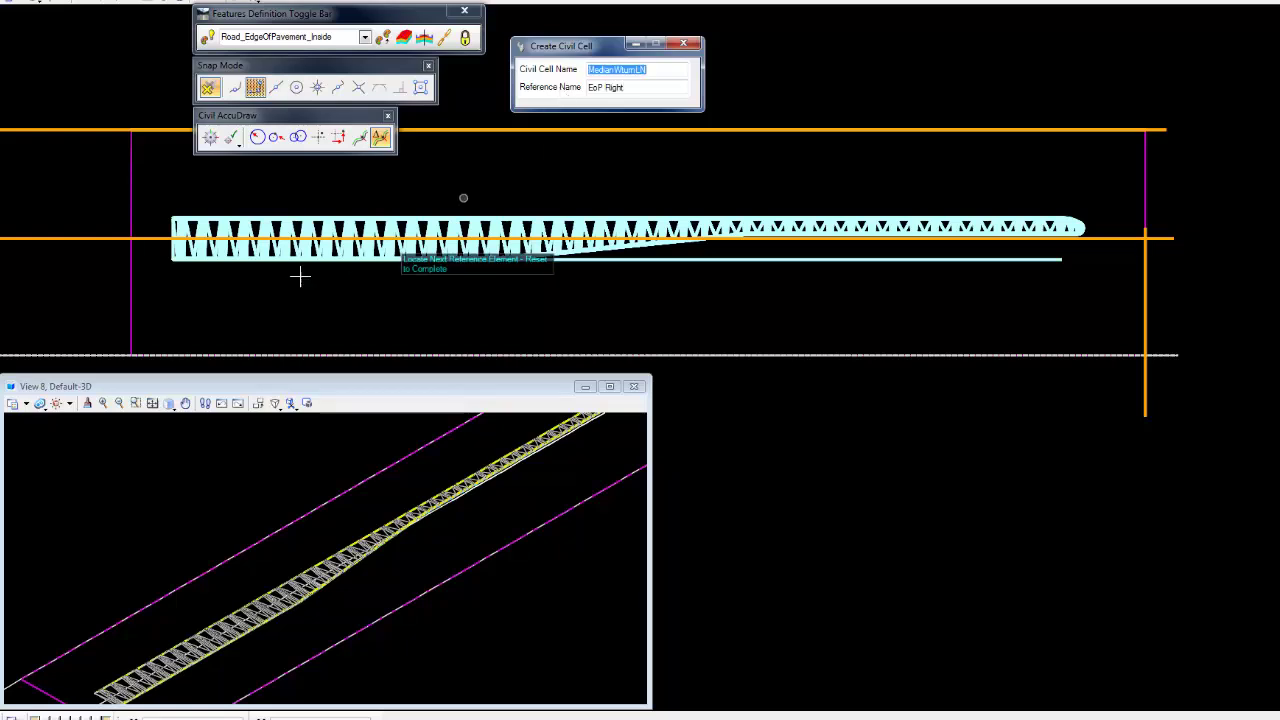
pyautogui.click(72, 353)
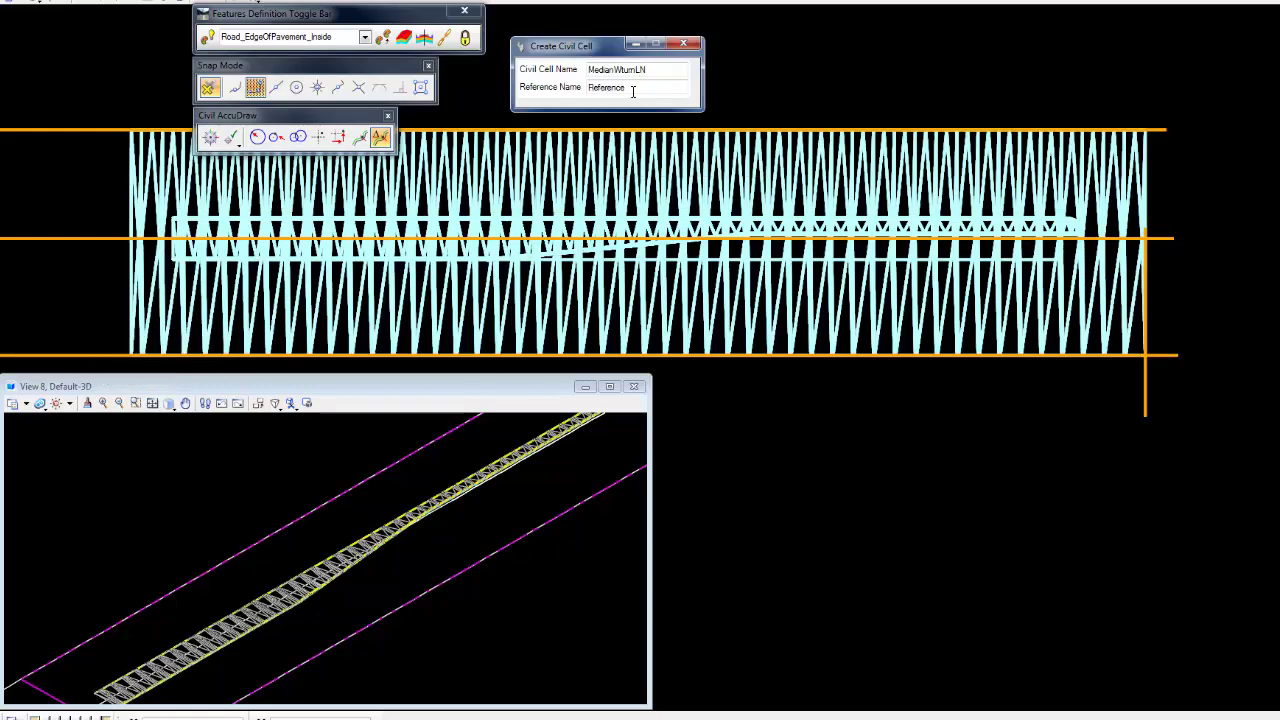
# Finish picking reference elements, skip the optional references and accept the creation of the civil cell.
pyautogui.click(558, 88)
pyautogui.press('BackSpace')
pyautogui.press('Return')
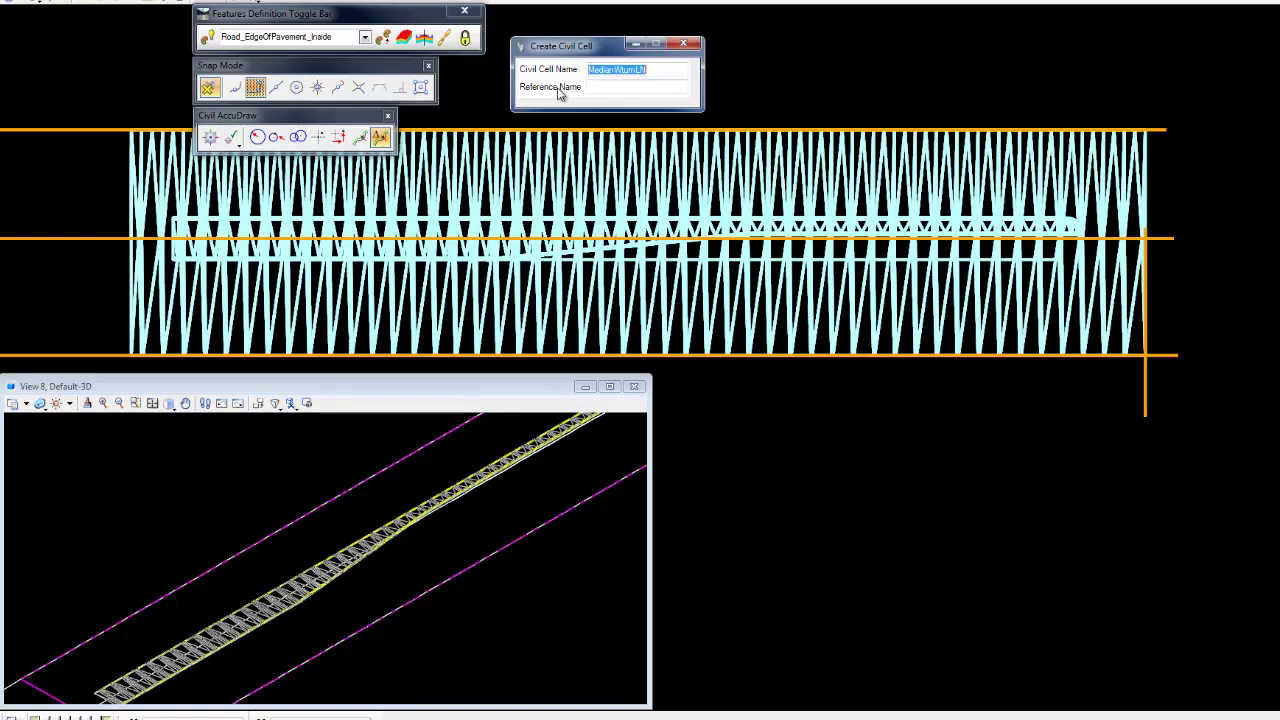
pyautogui.rightClick(965, 82)
pyautogui.rightClick(964, 81)
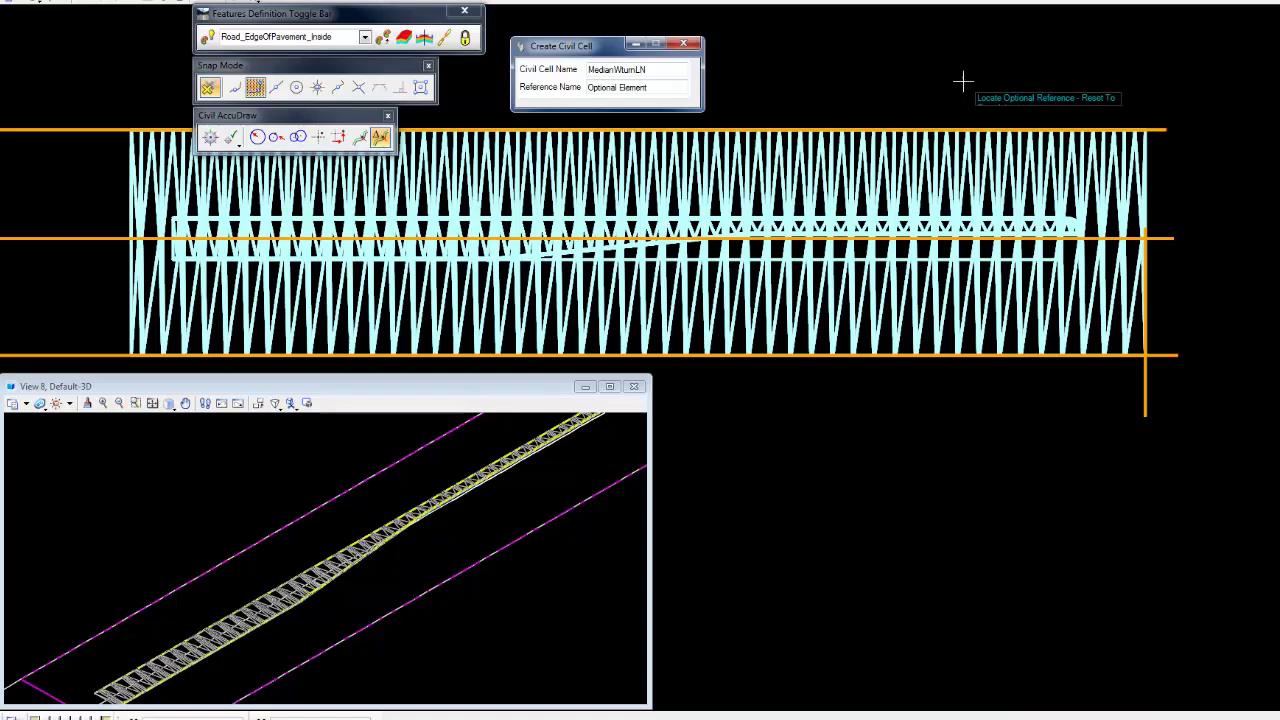
pyautogui.click(963, 81)
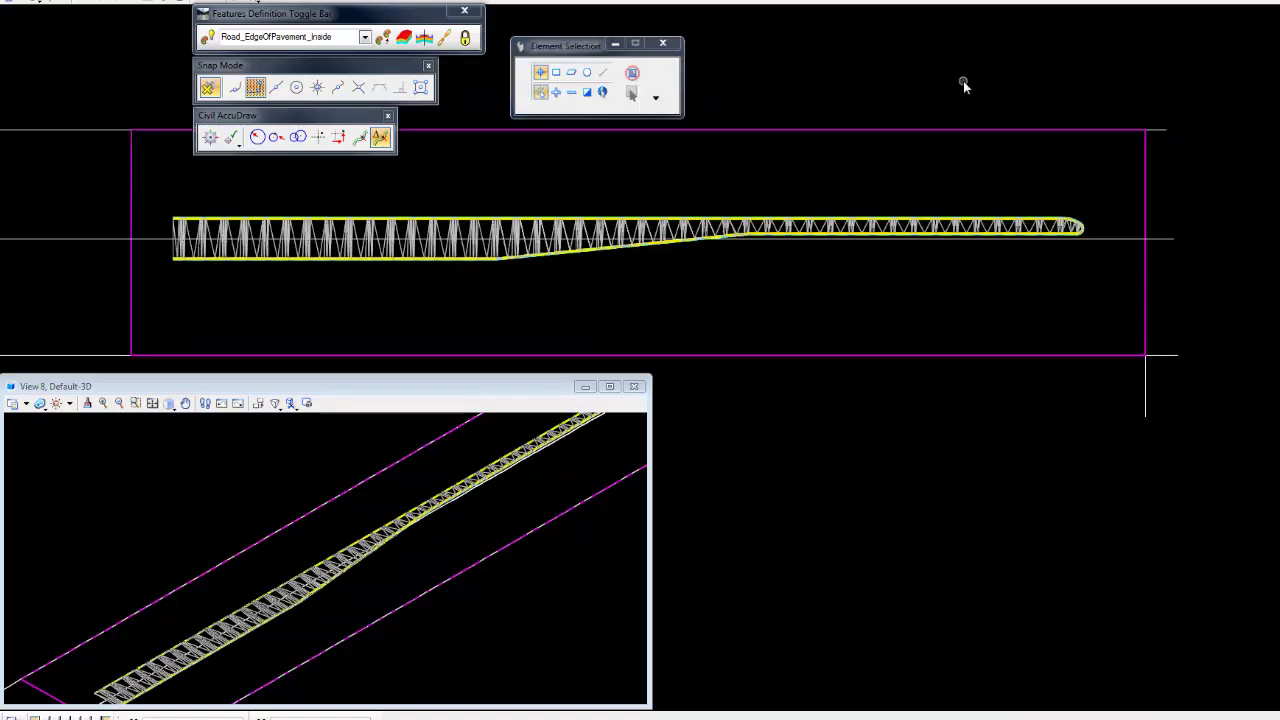